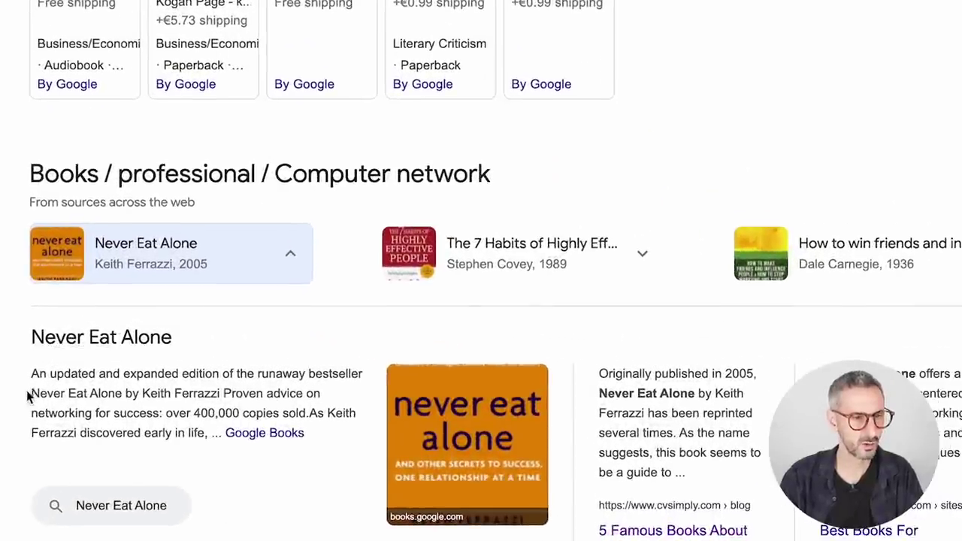
- Copy the title and author of "Never Eat Alone" by Keith Ferrazzi from the Google results and ask ChatGPT whether it knows the book
left_click_drag(30, 393, 218, 395)
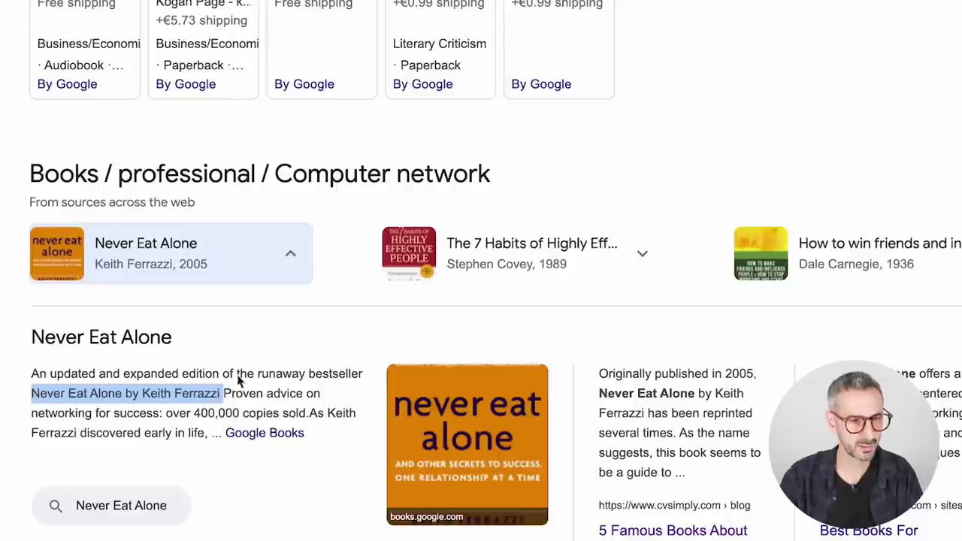
key("ctrl+c")
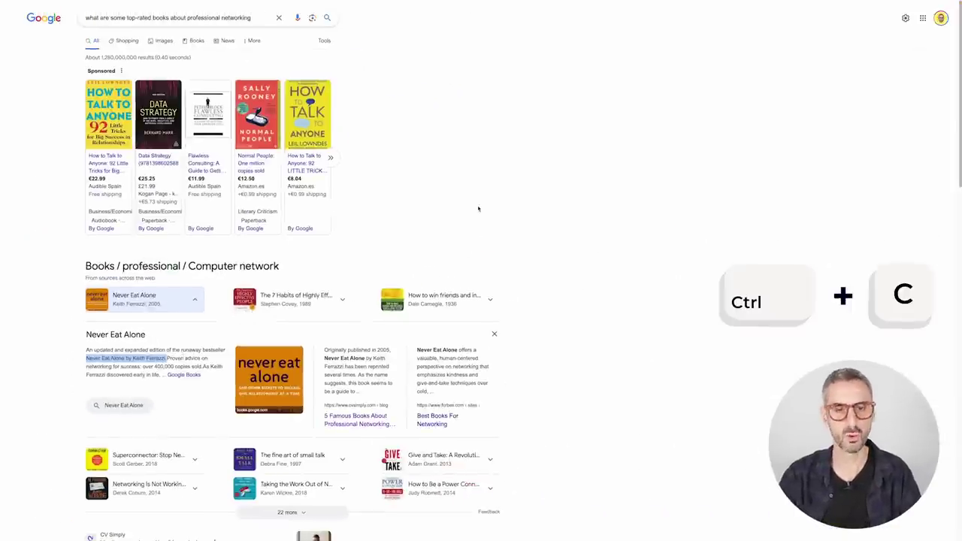
left_click(476, 207)
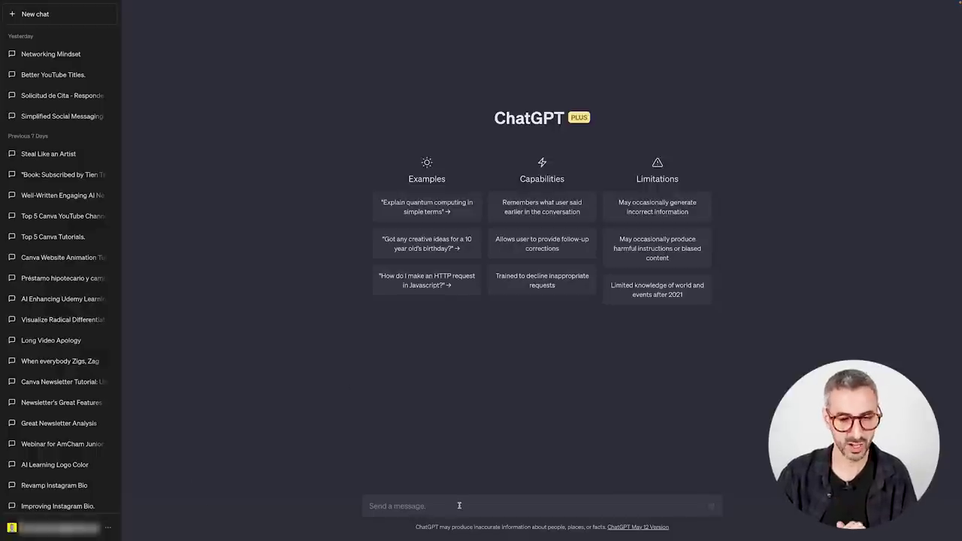
key("ctrl+v")
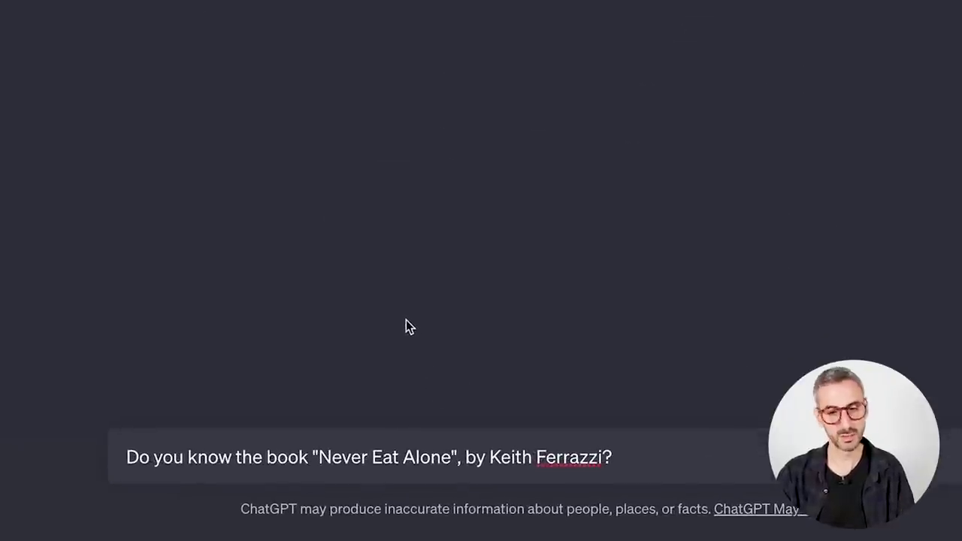
key("Return")
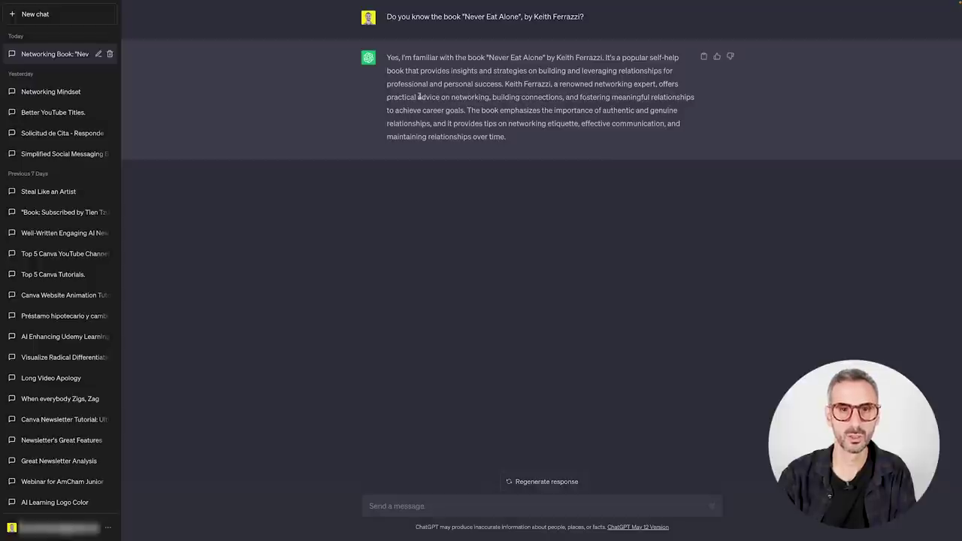
- Ask for a breakdown of the book's most important networking strategies and tips, using formatting and markups to create an easy-to-read summary
left_click_drag(419, 97, 469, 111)
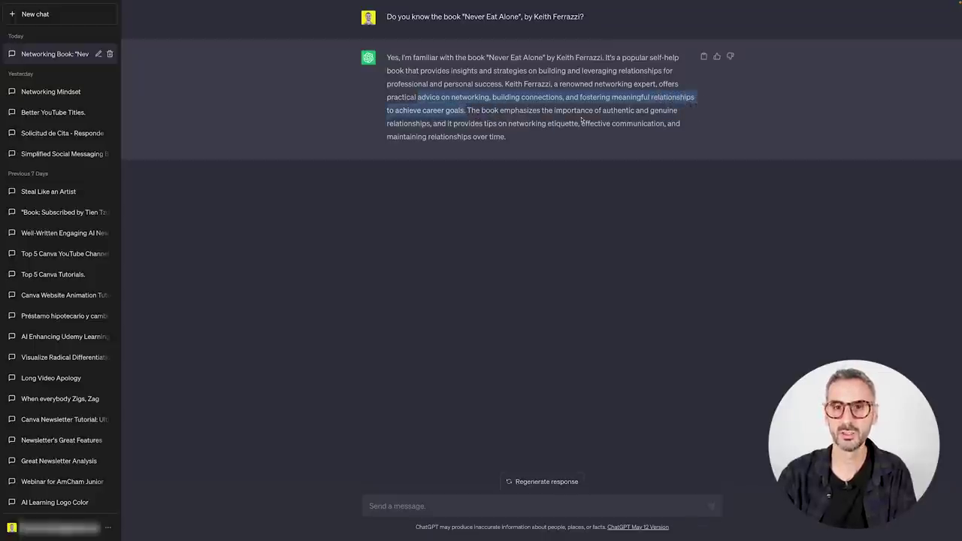
left_click_drag(603, 110, 514, 124)
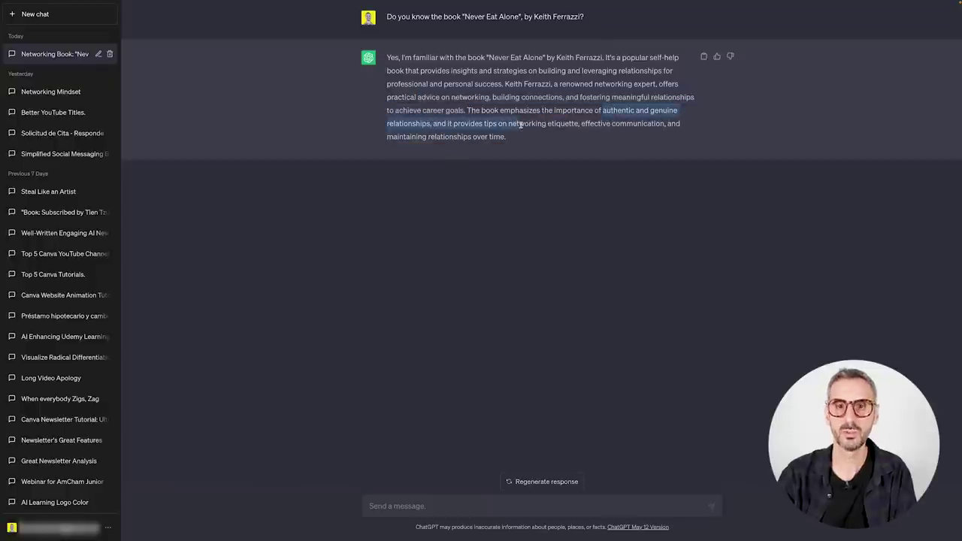
left_click(500, 126)
left_click_drag(578, 124, 484, 124)
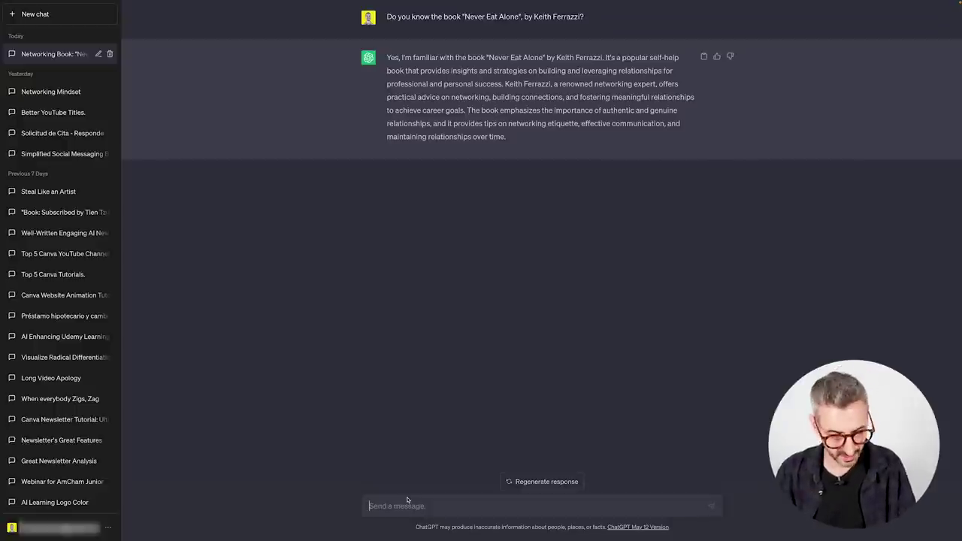
key("ctrl+v")
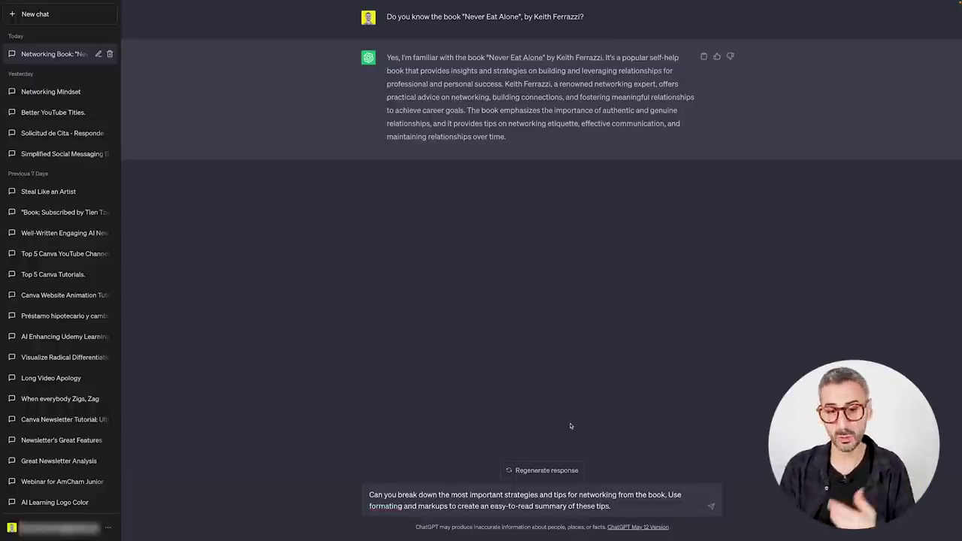
left_click(711, 507)
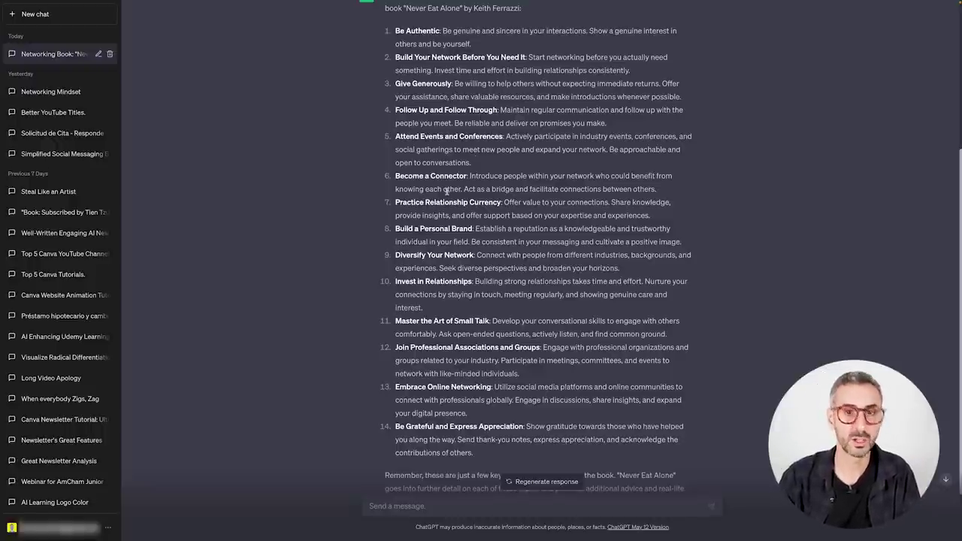
- Read through the numbered summary of networking strategies from the book to find a point worth exploring further
scroll(455, 215, "down", 1)
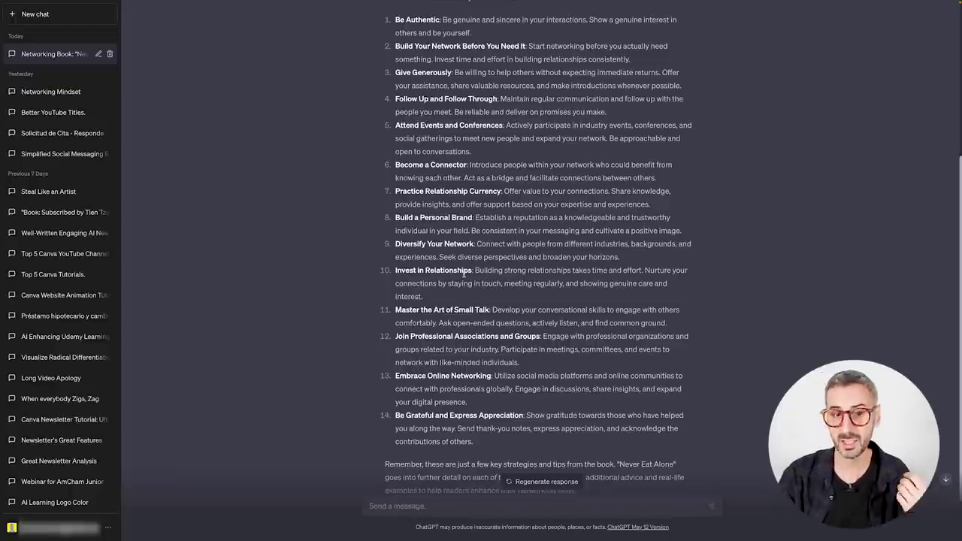
scroll(466, 321, "down", 1)
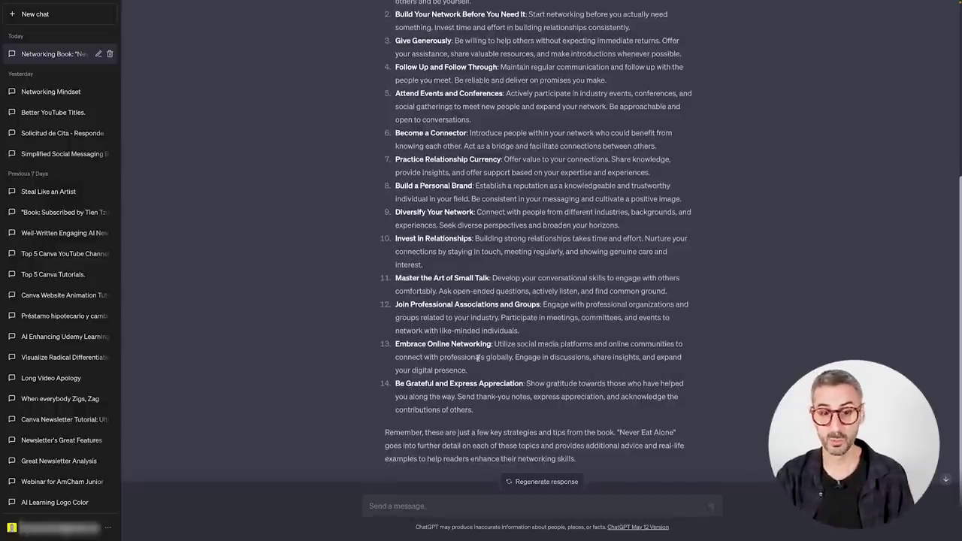
scroll(480, 360, "down", 1)
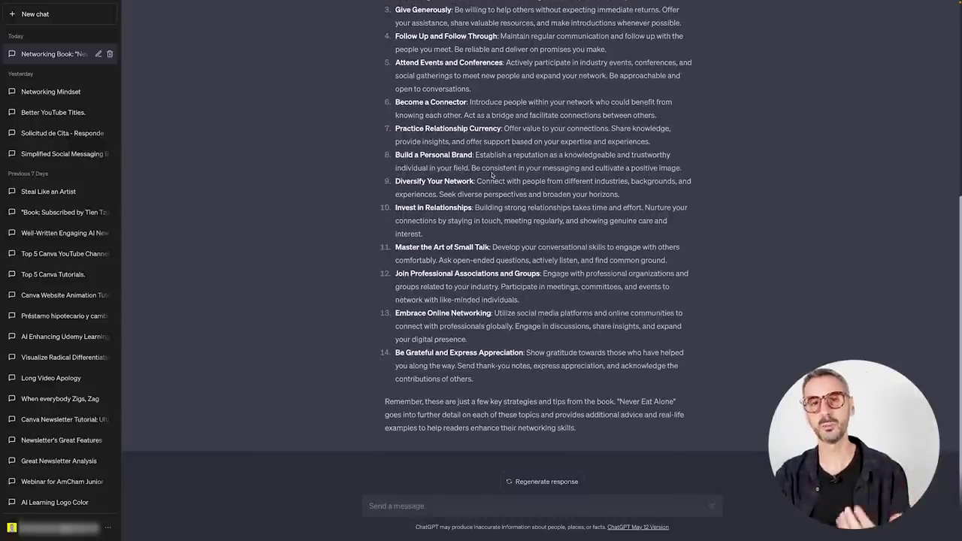
scroll(492, 175, "up", 2)
scroll(460, 197, "up", 1)
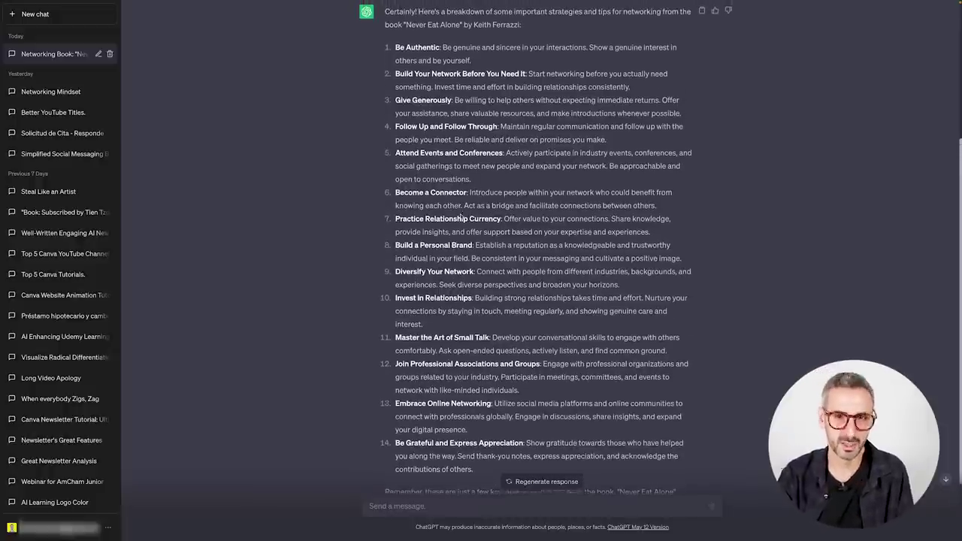
scroll(469, 136, "up", 1)
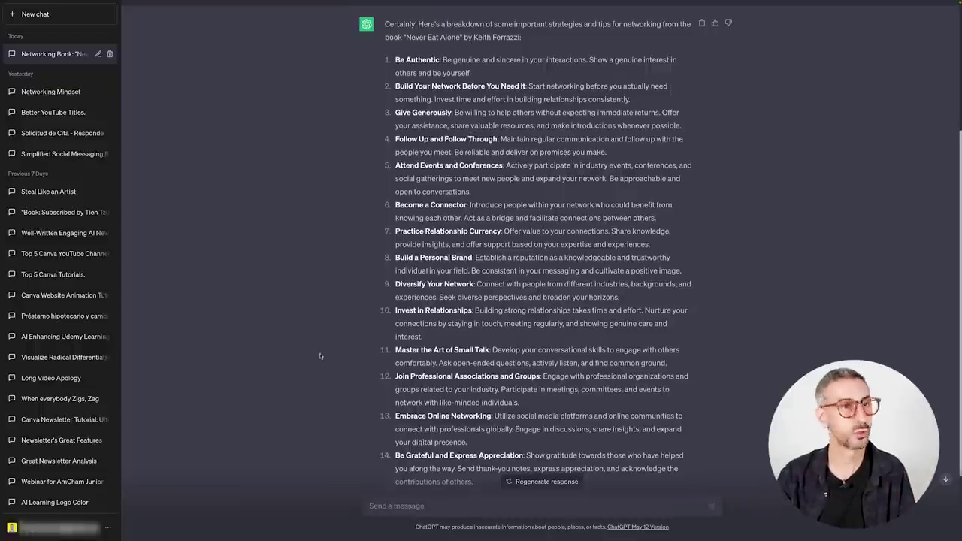
scroll(443, 399, "down", 1)
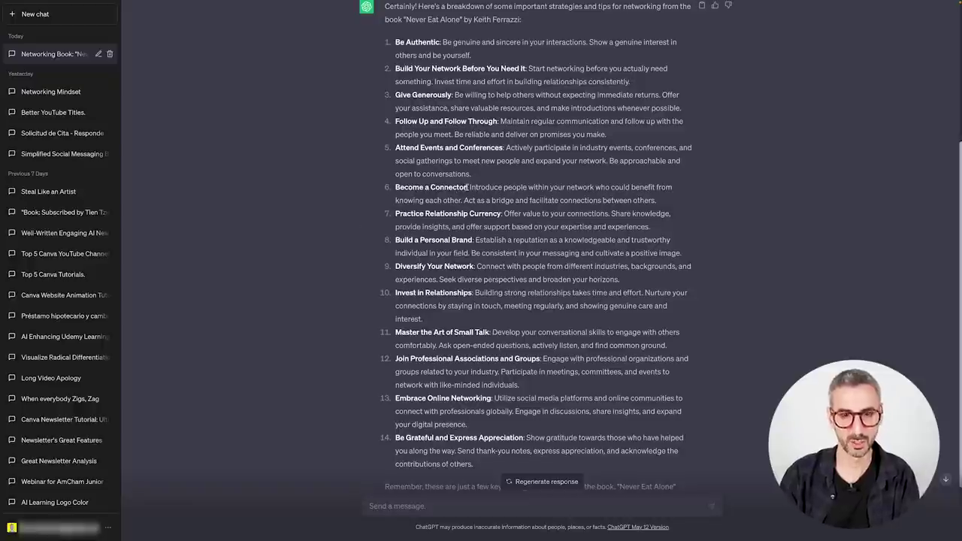
left_click_drag(467, 188, 431, 188)
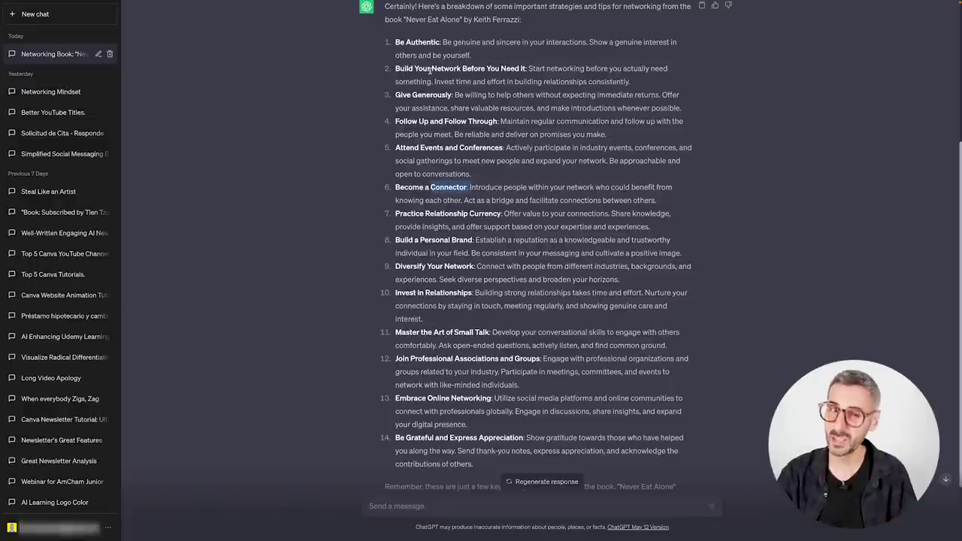
left_click(444, 200)
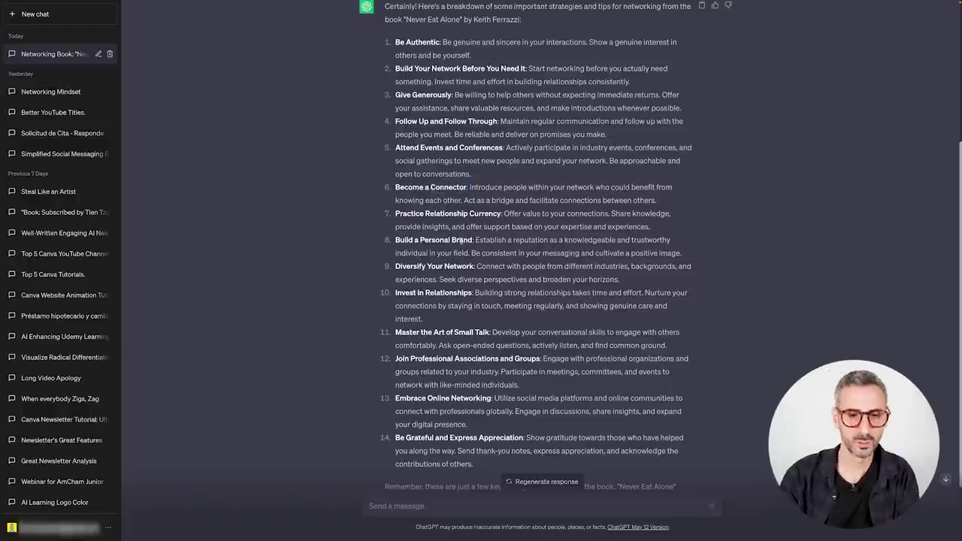
scroll(466, 415, "down", 1)
scroll(466, 416, "up", 2)
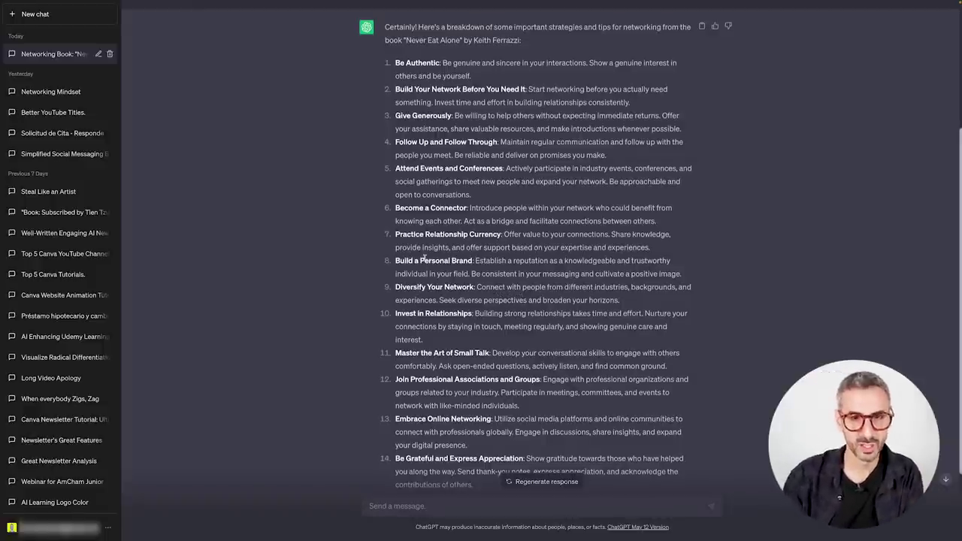
scroll(403, 145, "up", 1)
scroll(418, 114, "down", 1)
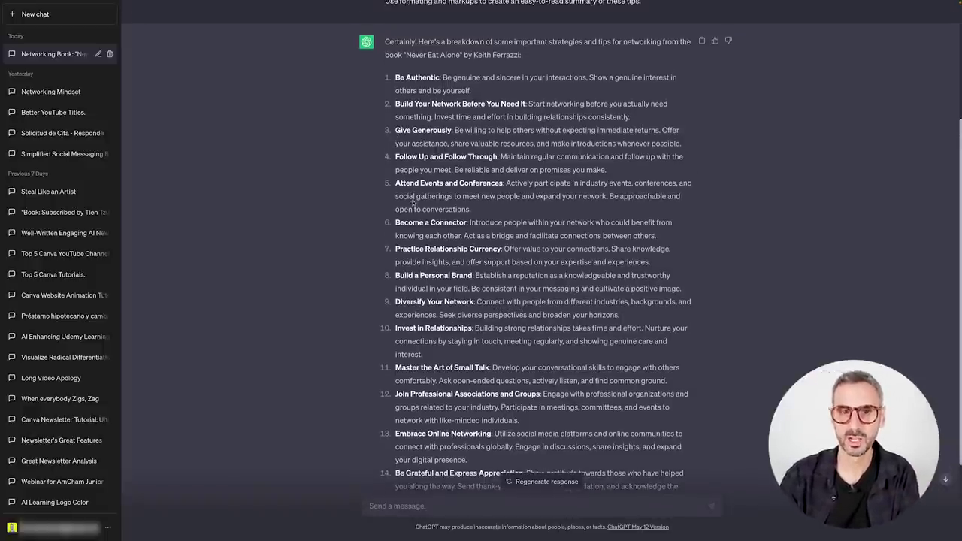
scroll(420, 287, "down", 1)
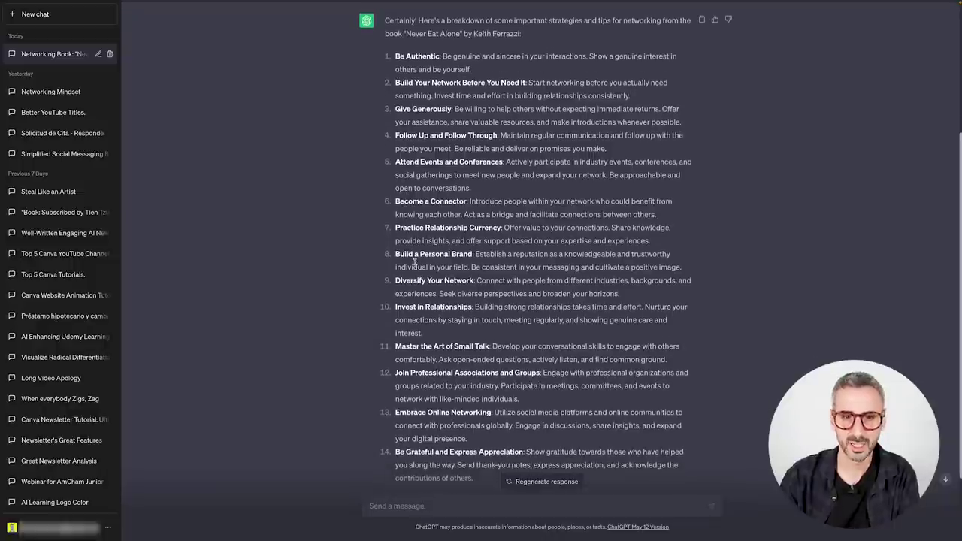
scroll(470, 239, "down", 3)
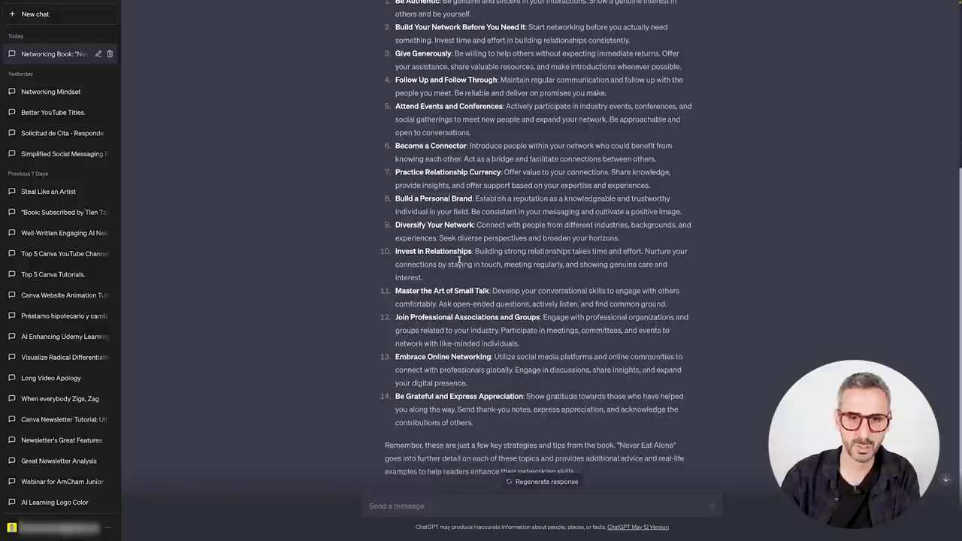
scroll(402, 286, "down", 1)
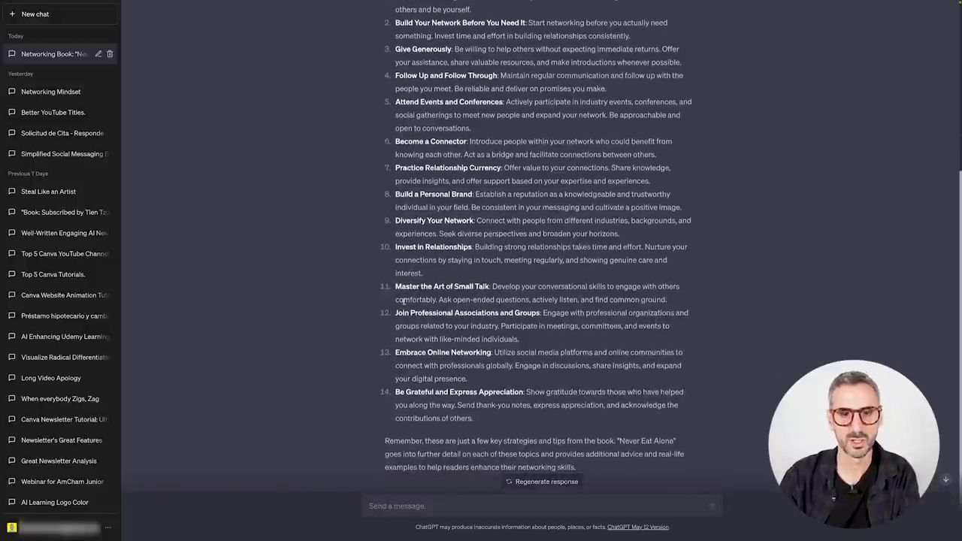
- Ask for 7 ways to effectively engage in small talk for networking, focusing on point 11, with real life examples, situations and conversation topics
left_click_drag(392, 287, 491, 287)
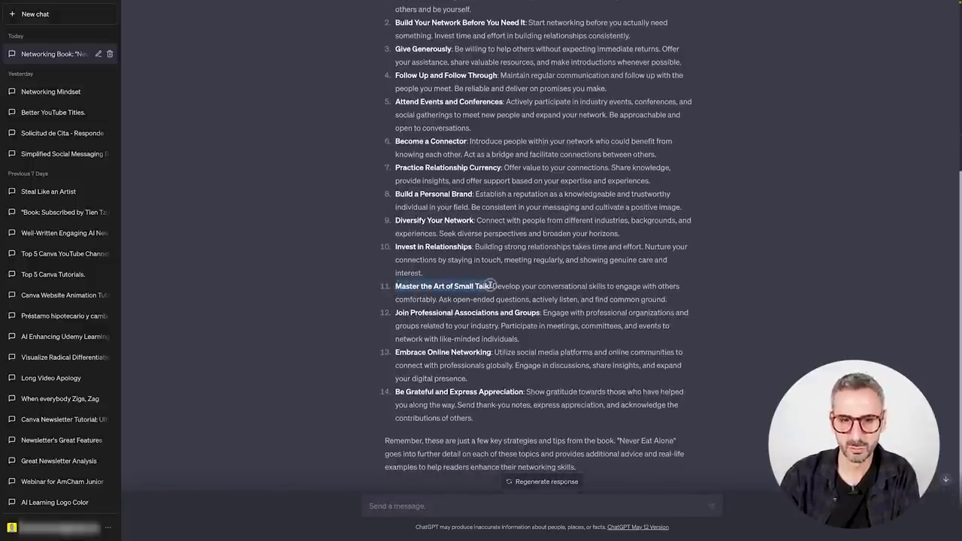
scroll(433, 285, "down", 1)
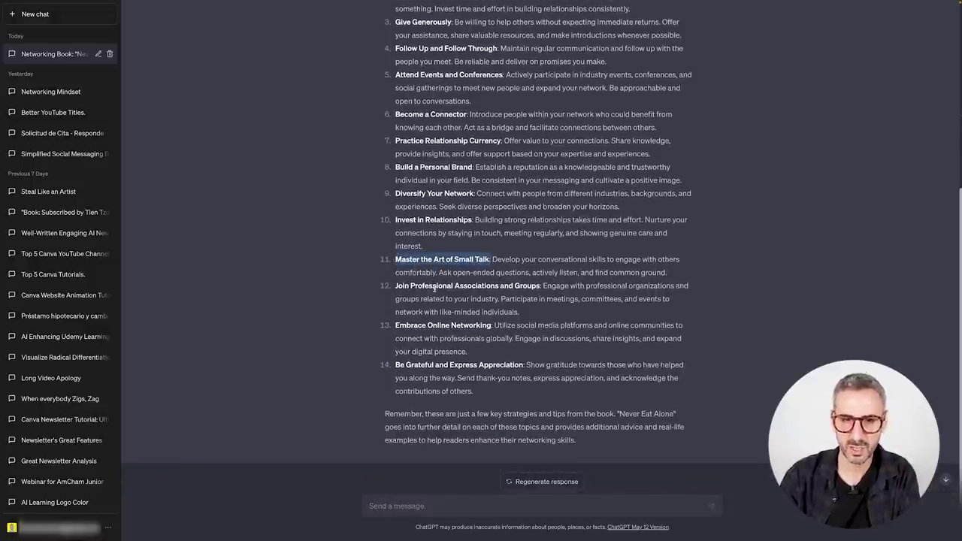
scroll(427, 281, "down", 1)
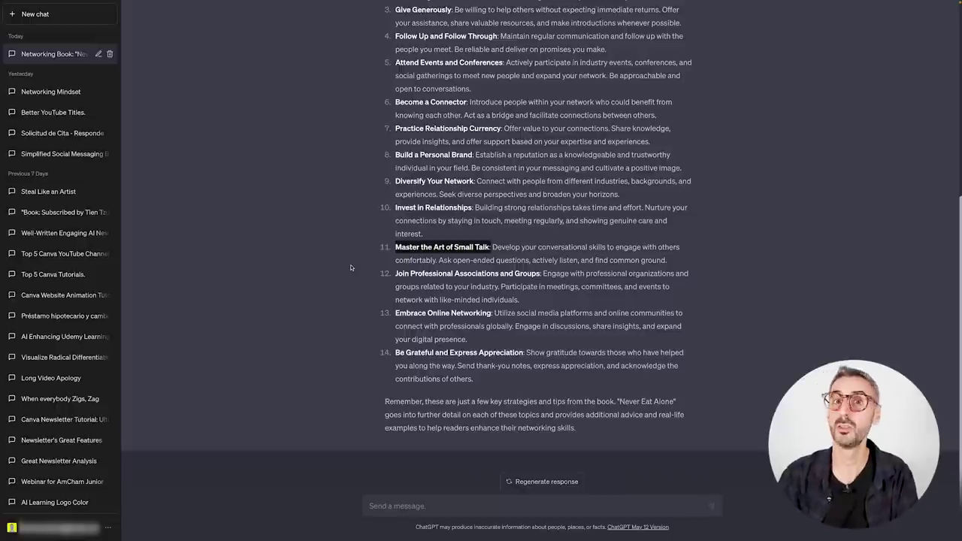
left_click(396, 505)
type("Focusing on point 11. \"Small Talk\", can you give me 7 ways we can effectively engage in small talks with the aim of networking. Give me real life examples, real situations and real conversation topics.")
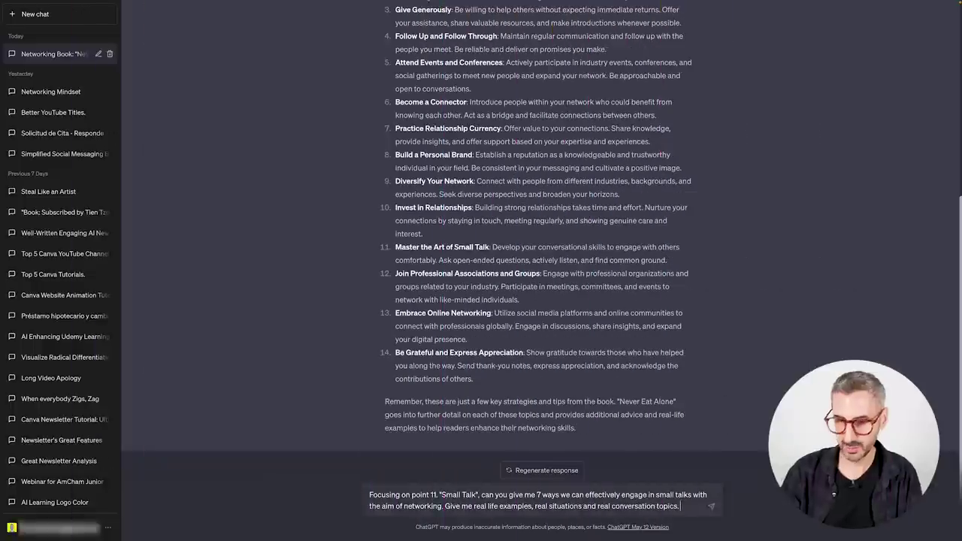
key("Return")
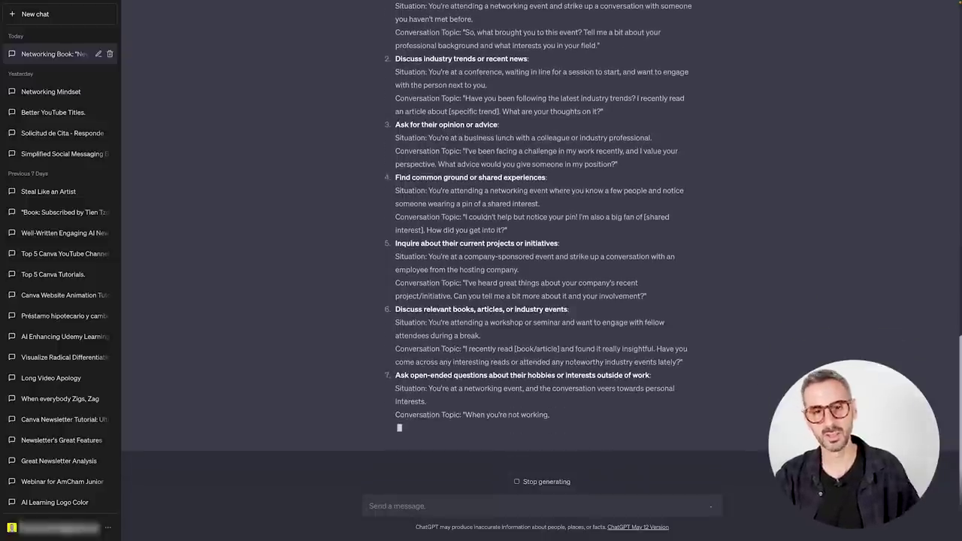
- Review the suggested small-talk approaches, examining the situation and conversation topic given for each one
scroll(455, 257, "up", 4)
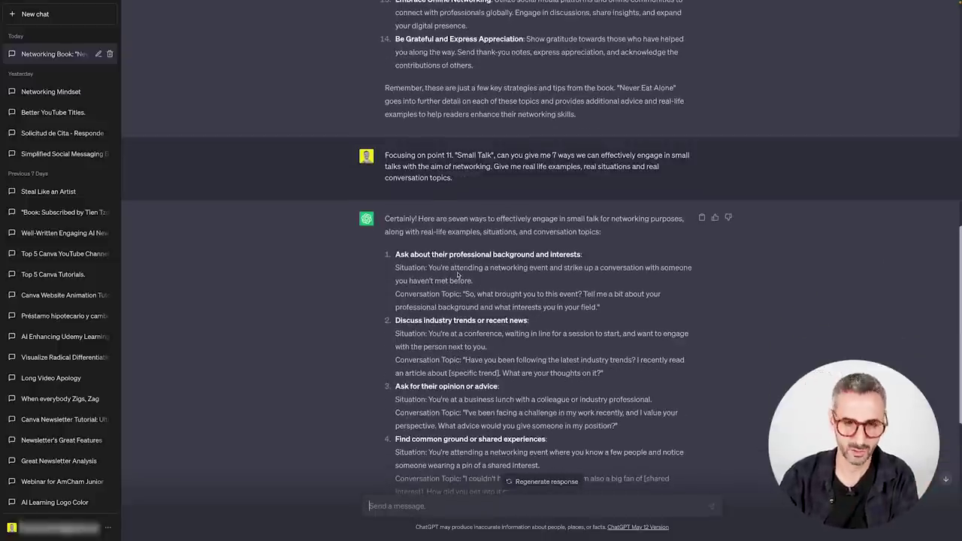
scroll(456, 278, "down", 2)
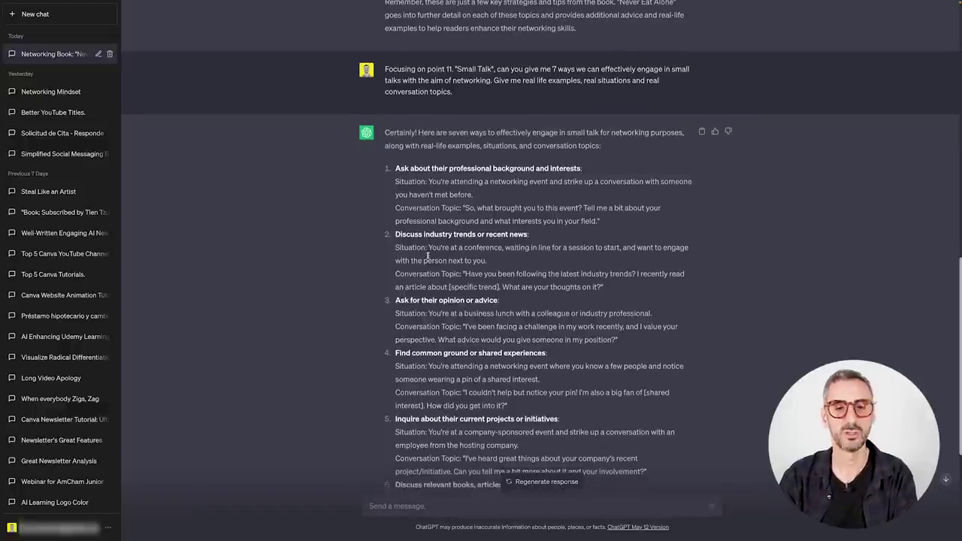
scroll(418, 255, "down", 1)
left_click_drag(396, 168, 581, 169)
scroll(468, 224, "down", 2)
left_click(455, 152)
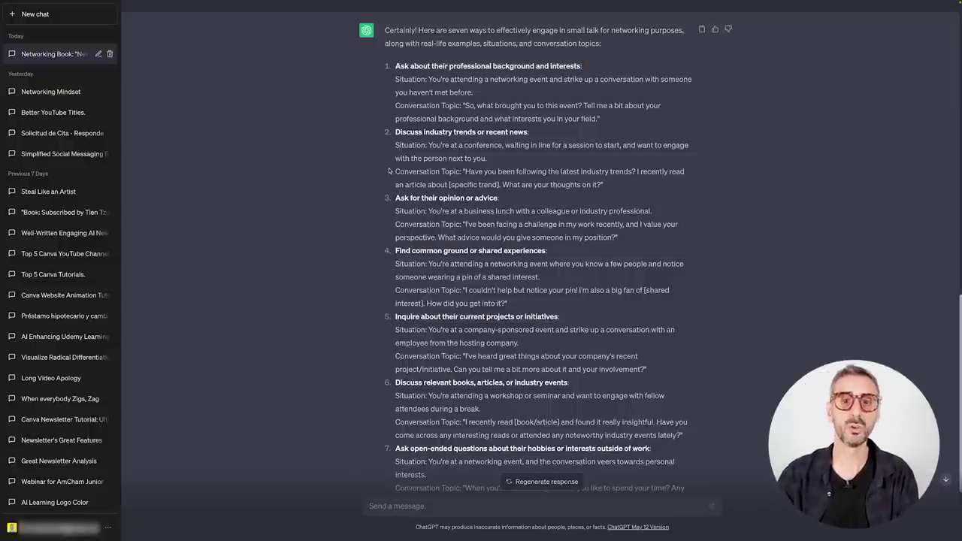
scroll(406, 200, "down", 1)
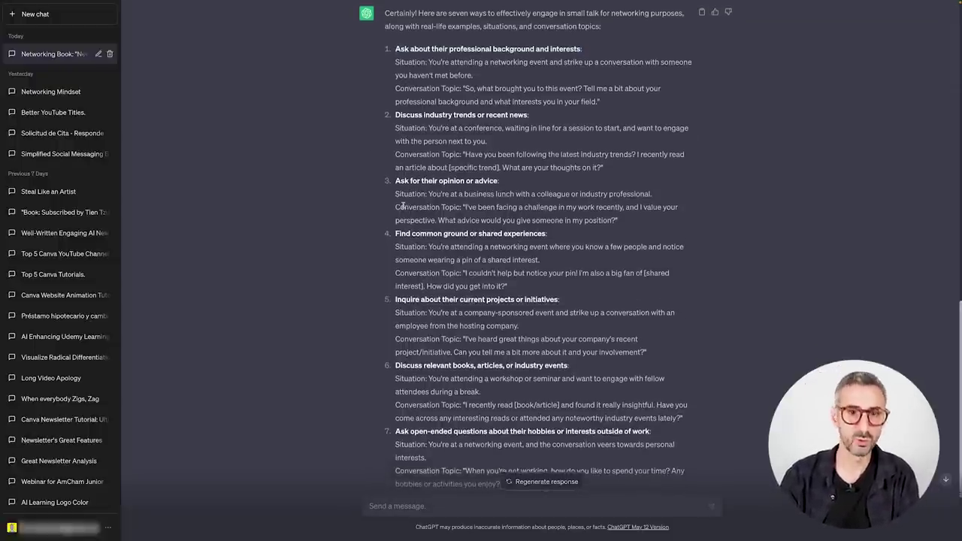
scroll(399, 204, "down", 2)
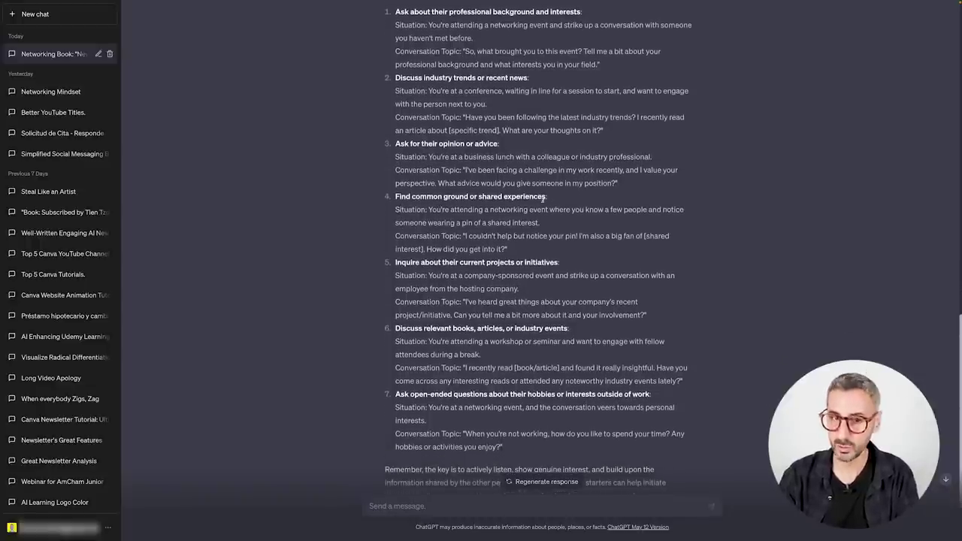
scroll(556, 230, "down", 1)
scroll(551, 248, "down", 2)
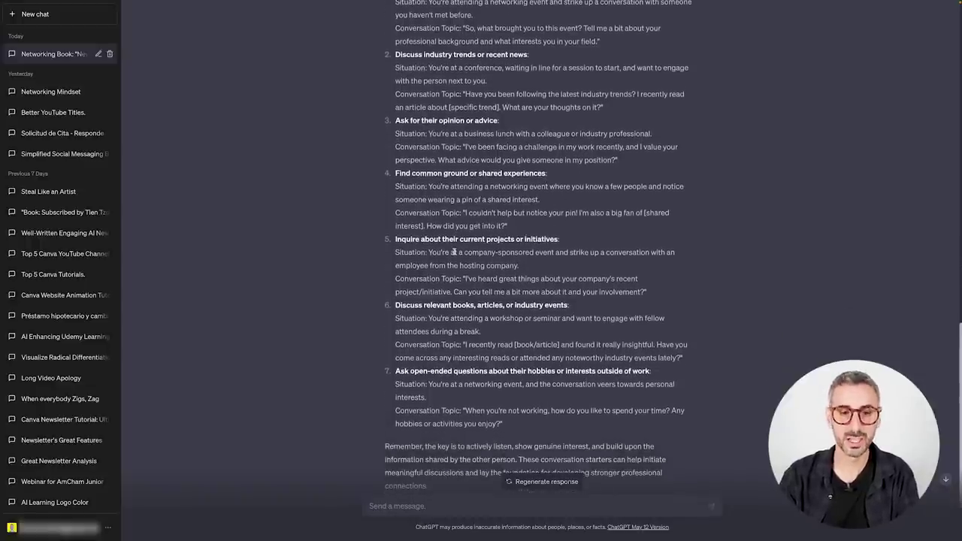
scroll(535, 242, "down", 1)
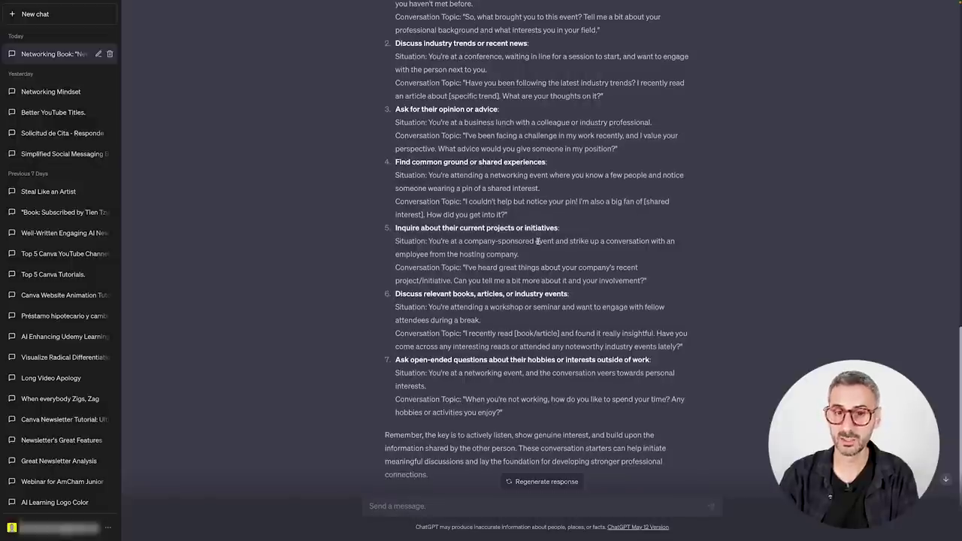
- Read the small-talk tips on books, industry events and hobbies, and look back over the full list of seven approaches
left_click_drag(425, 291, 571, 295)
left_click(603, 291)
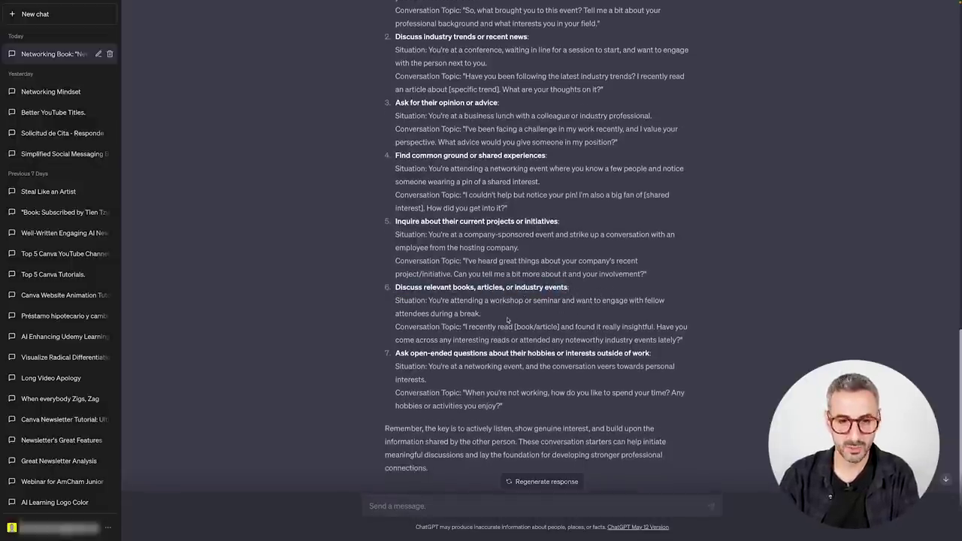
scroll(447, 359, "down", 1)
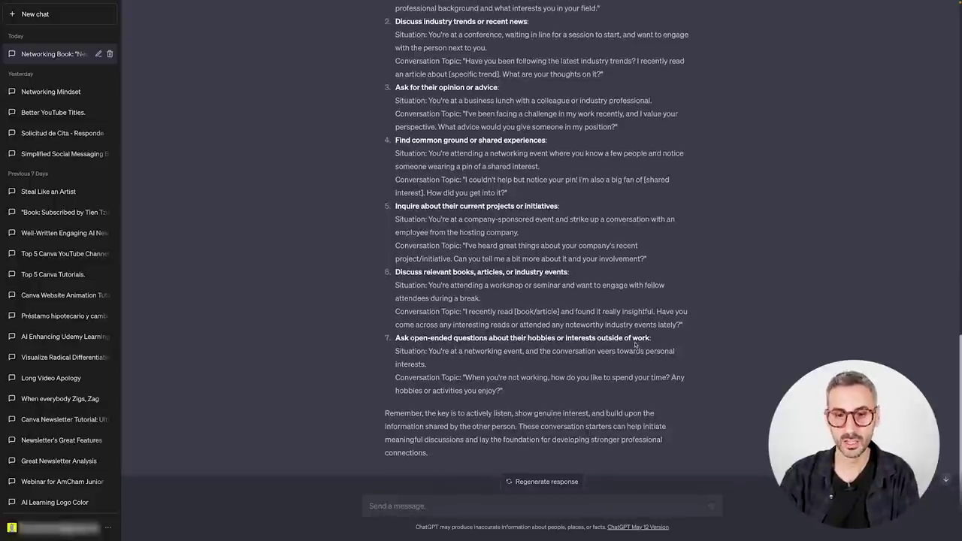
scroll(793, 304, "up", 3)
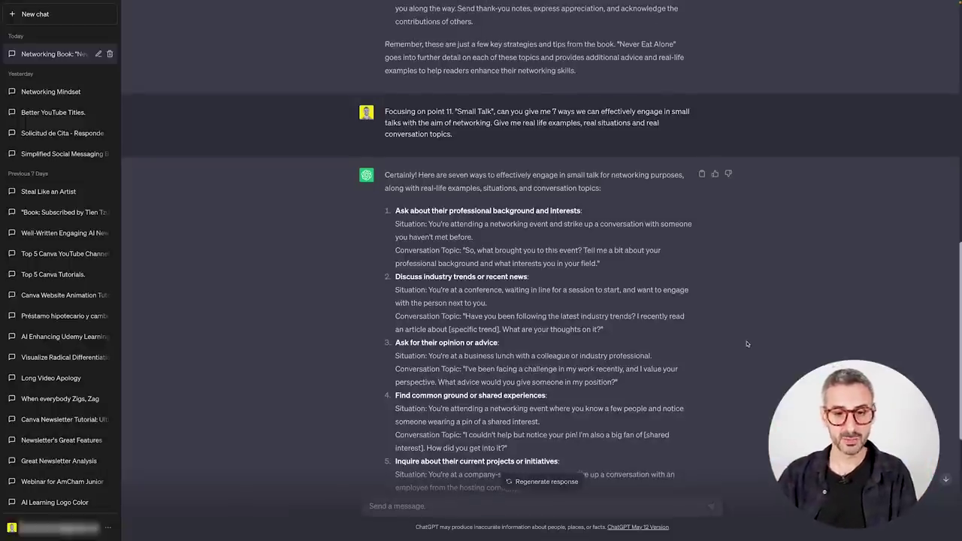
scroll(793, 305, "down", 3)
scroll(735, 373, "up", 1)
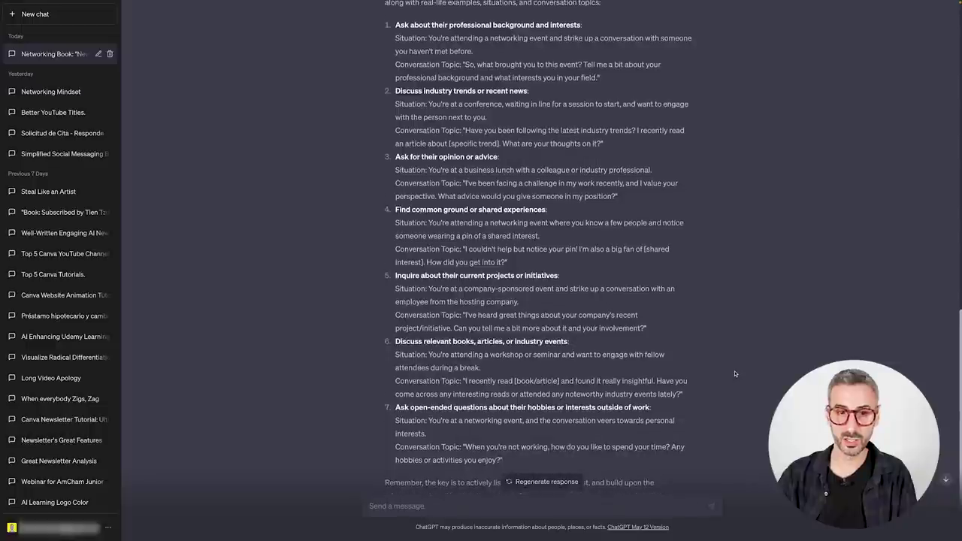
scroll(733, 357, "up", 1)
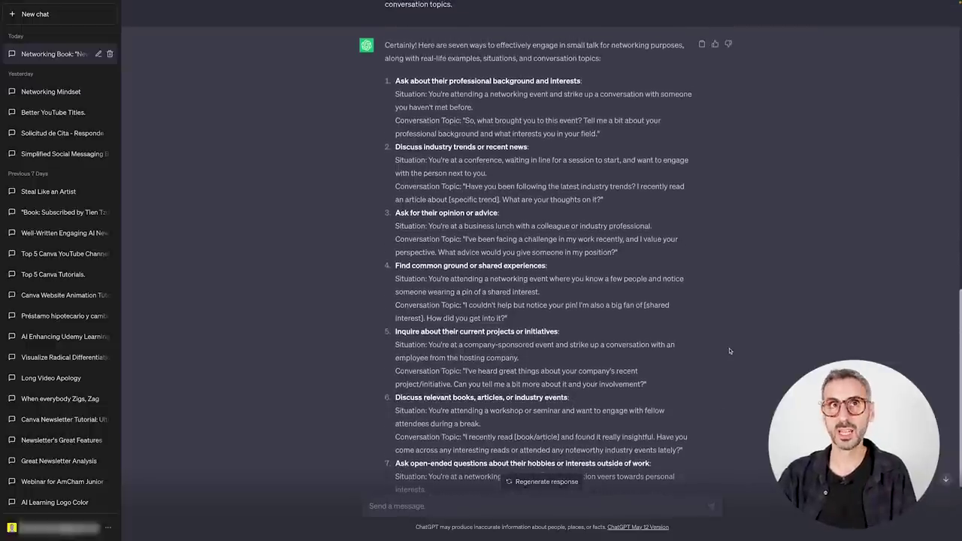
scroll(730, 336, "up", 1)
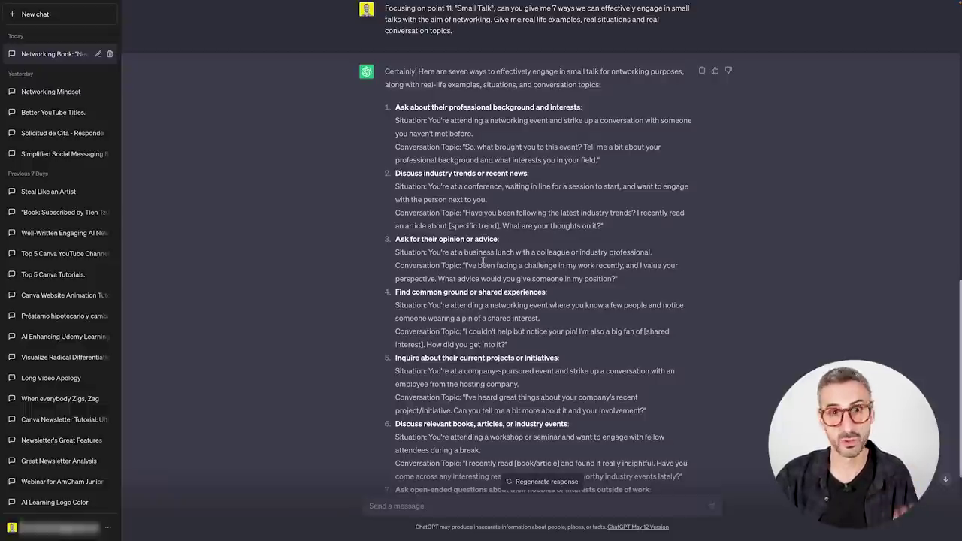
scroll(473, 226, "down", 1)
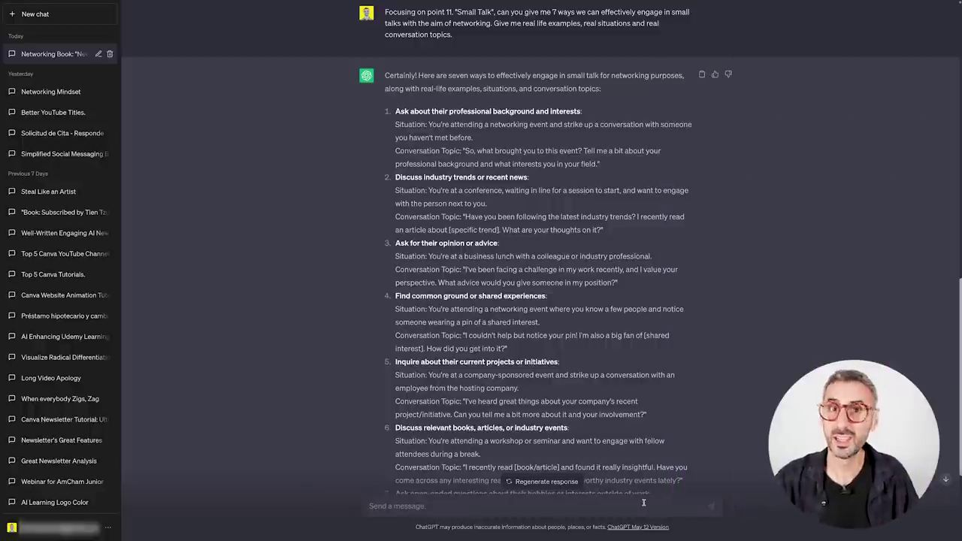
- Ask for a 59-second Short script giving 5 of the 7 tips, with a catchy opening, "subscribe for more tips" CTA, attention-grabbing simple copy and timestamps
key("ctrl+v")
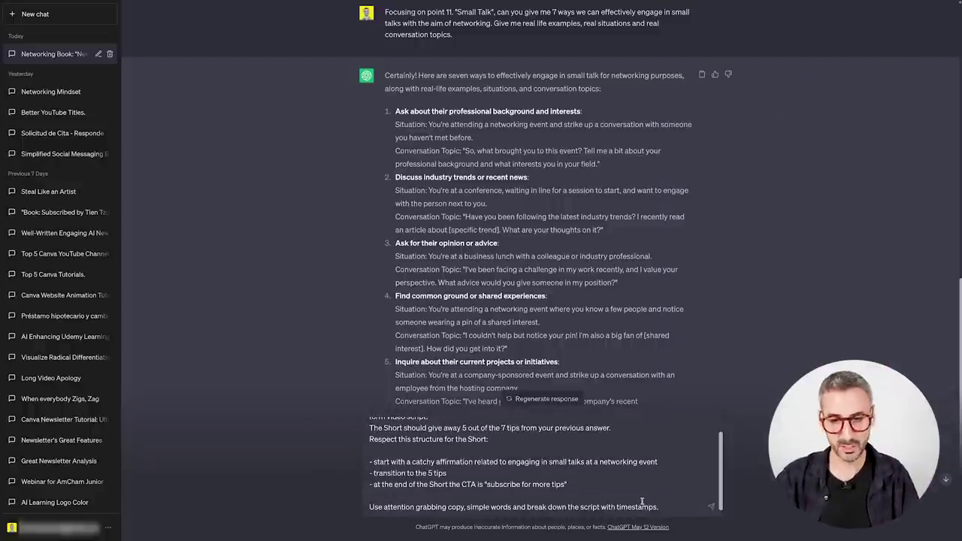
scroll(622, 483, "up", 1)
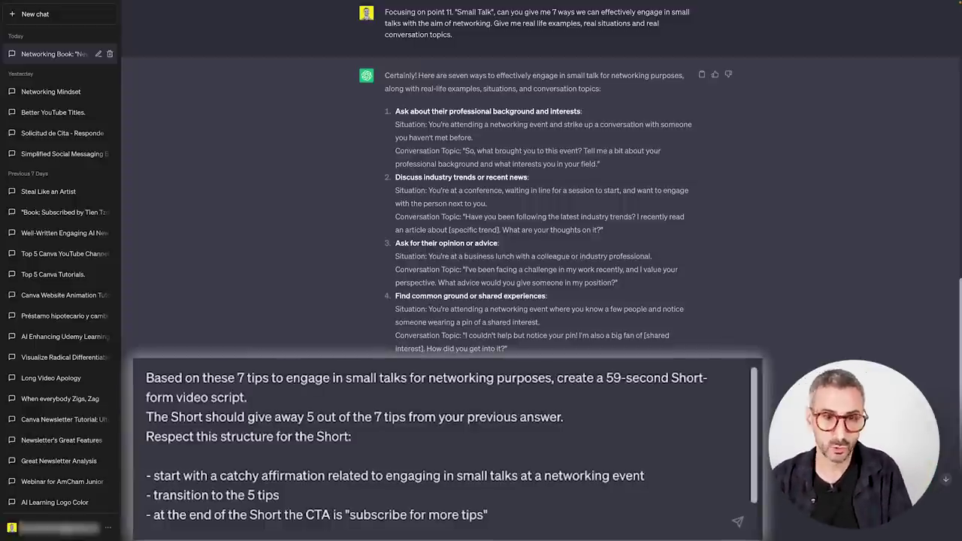
left_click_drag(531, 75, 682, 78)
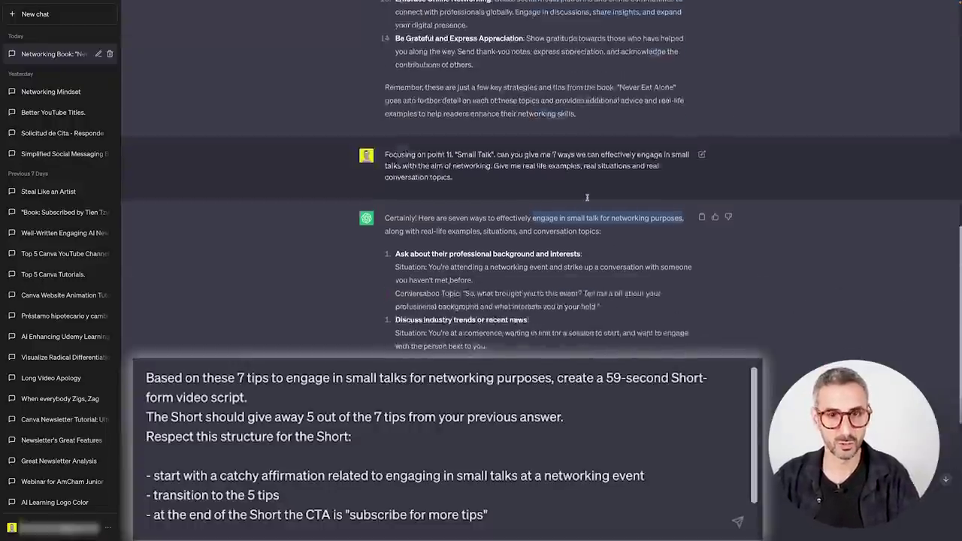
scroll(584, 173, "up", 5)
scroll(584, 174, "down", 5)
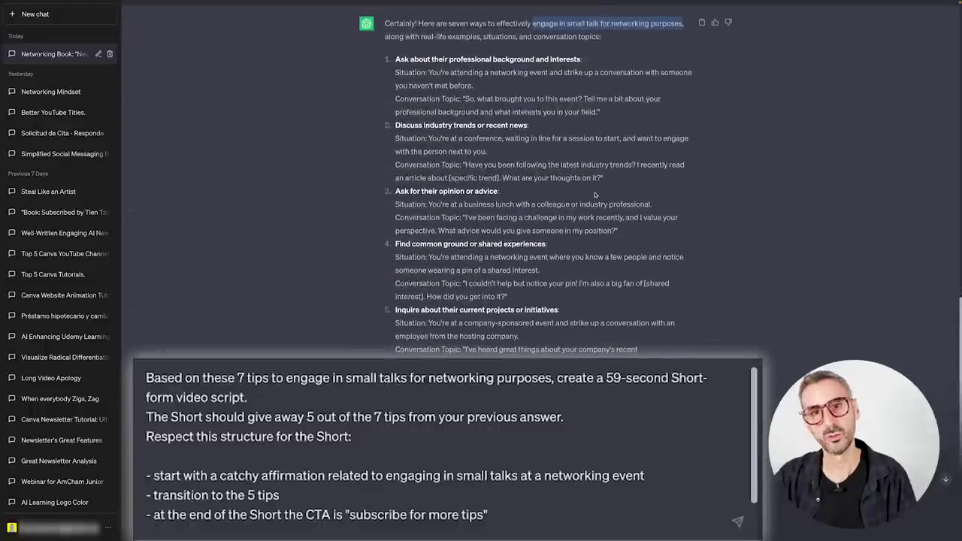
scroll(584, 188, "down", 1)
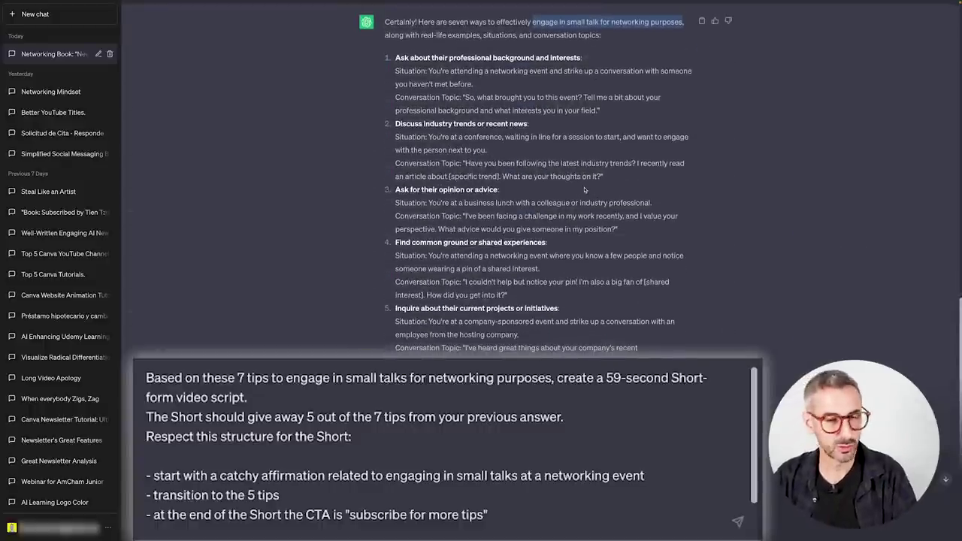
scroll(584, 202, "down", 1)
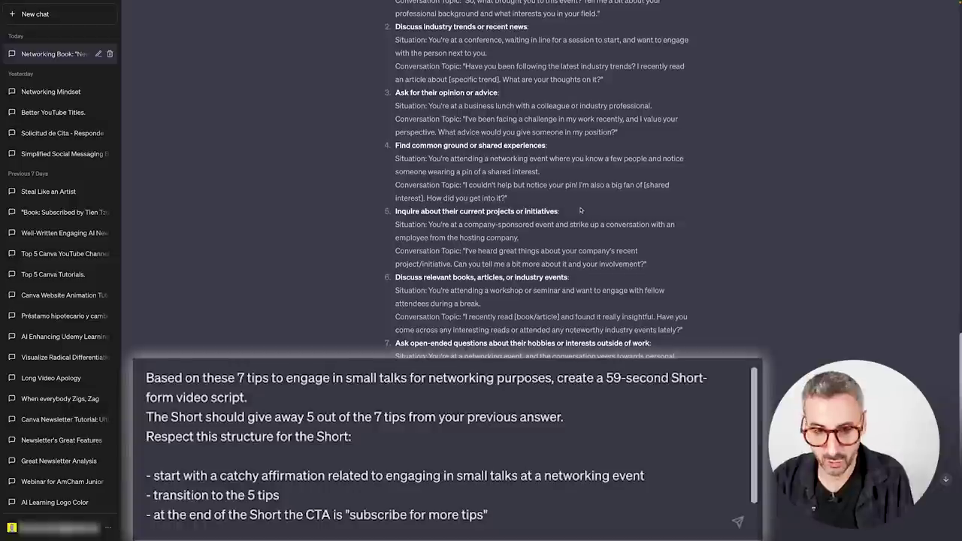
scroll(511, 340, "up", 2)
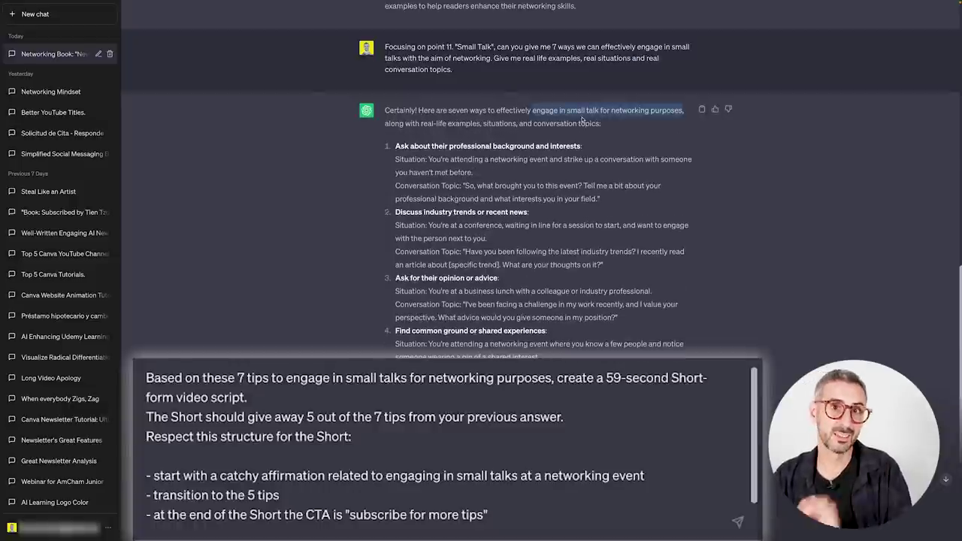
scroll(608, 138, "down", 1)
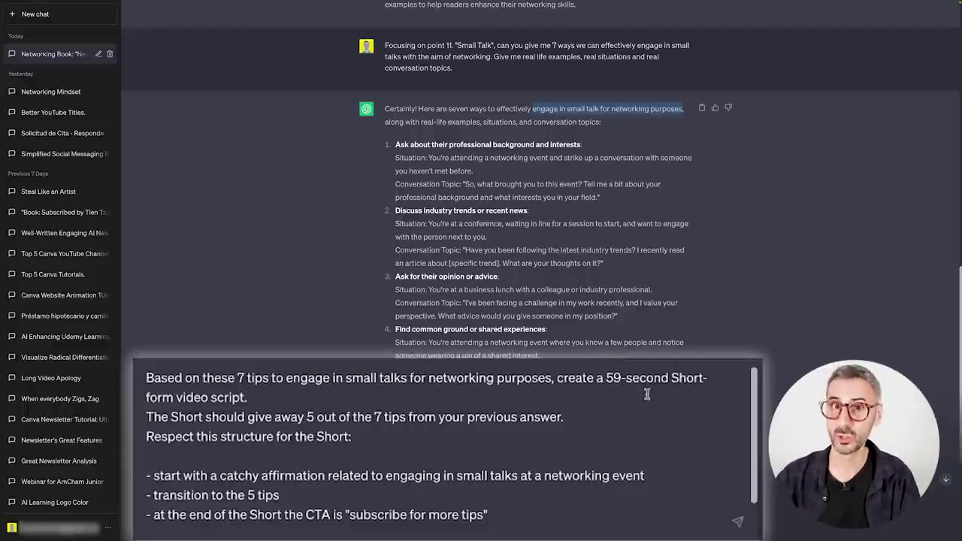
scroll(319, 461, "down", 1)
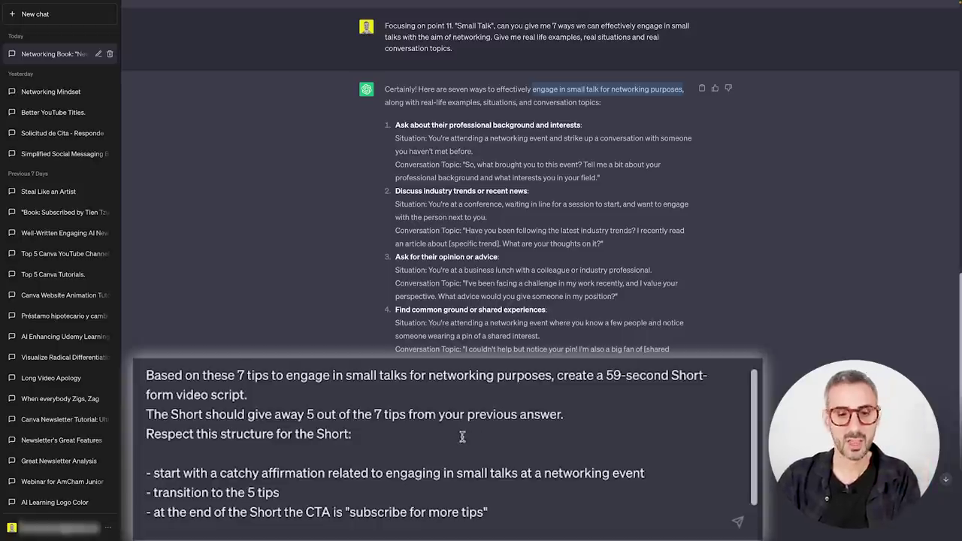
scroll(460, 437, "down", 2)
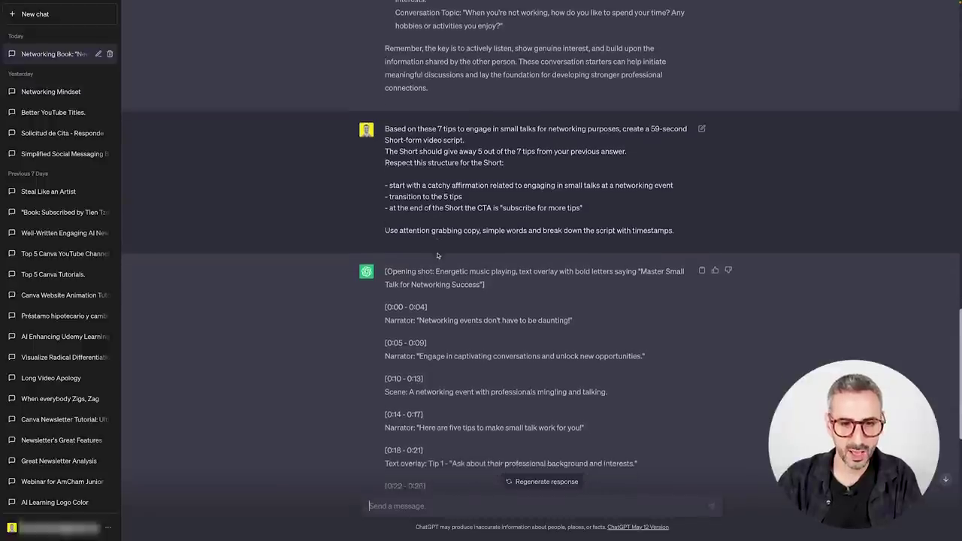
- Read the generated Short script from the opening shot to the closing call to action, checking timestamps, narration, text overlays and scenes
scroll(434, 253, "down", 3)
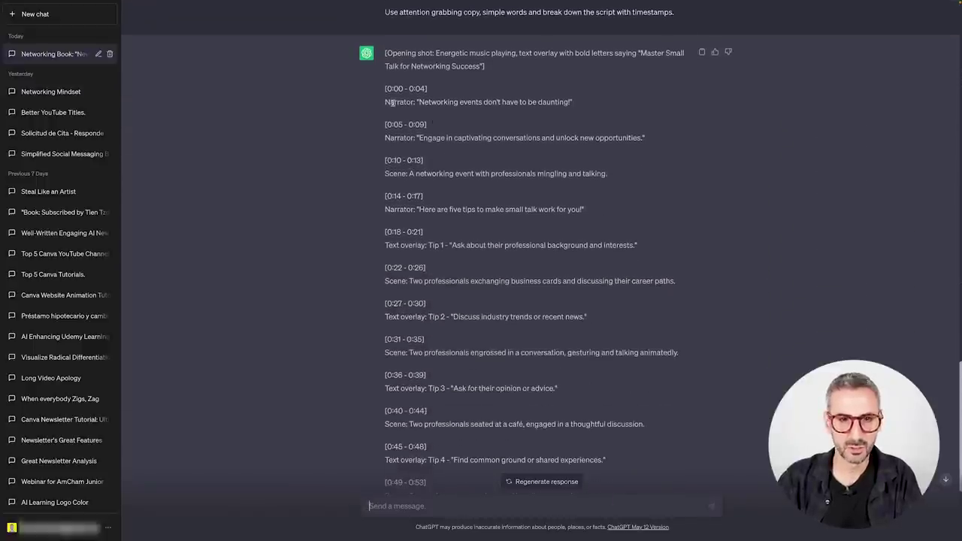
left_click_drag(385, 89, 428, 90)
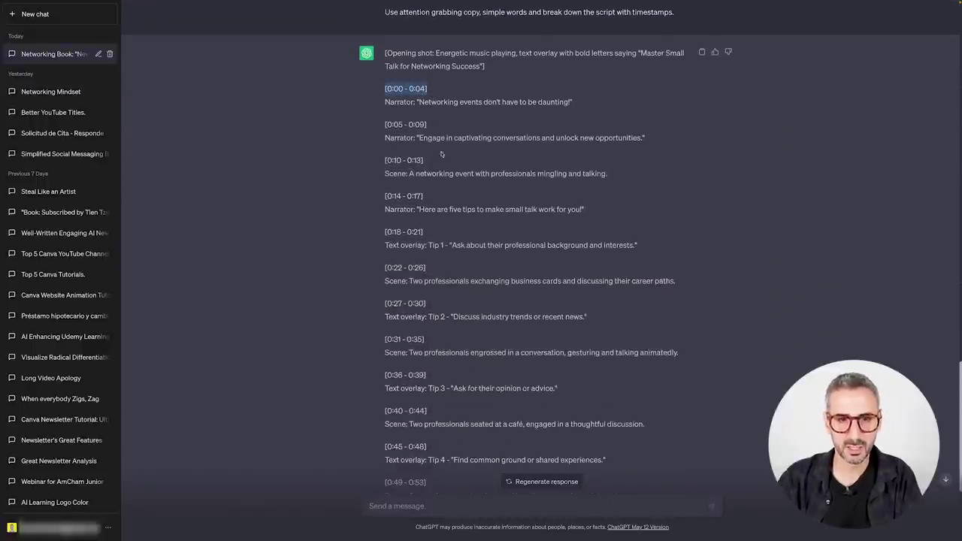
scroll(451, 150, "down", 1)
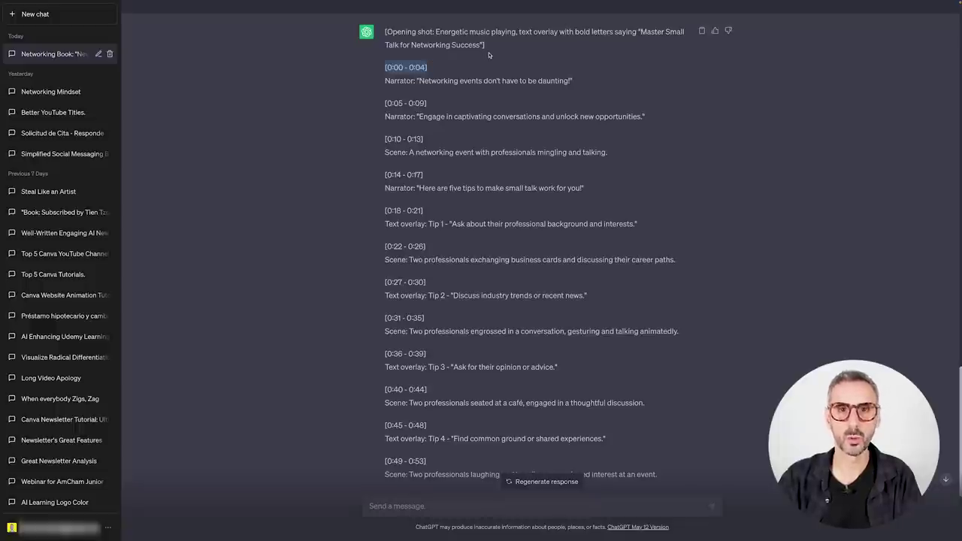
scroll(469, 77, "down", 1)
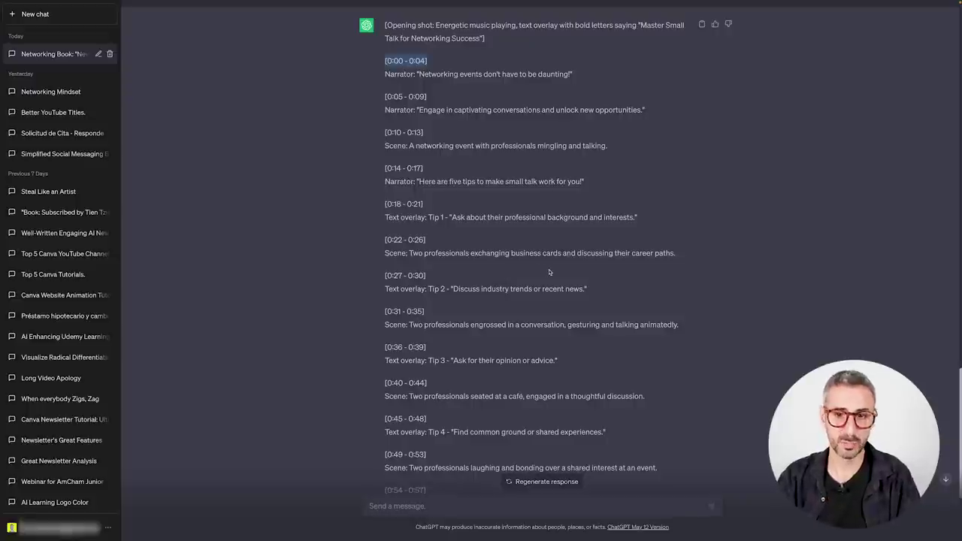
scroll(527, 270, "down", 1)
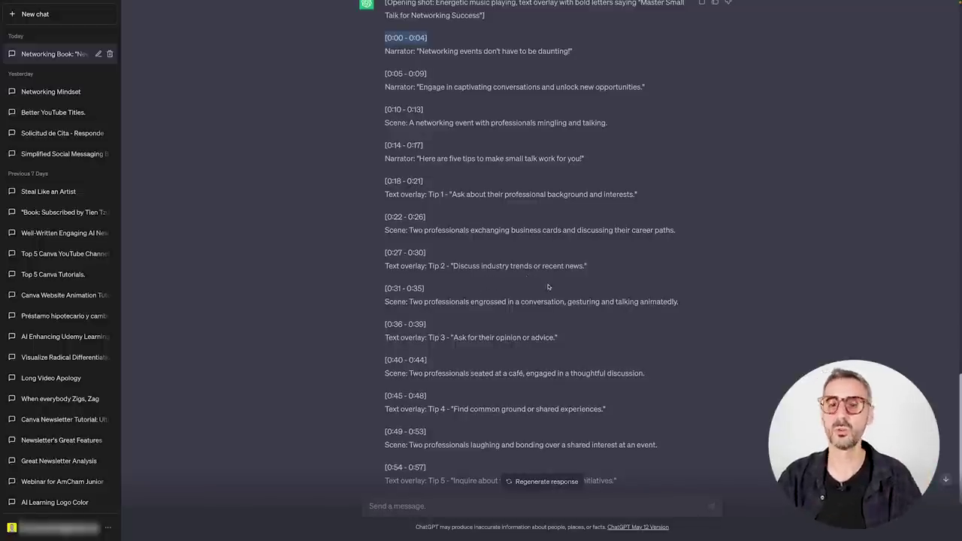
scroll(548, 287, "down", 2)
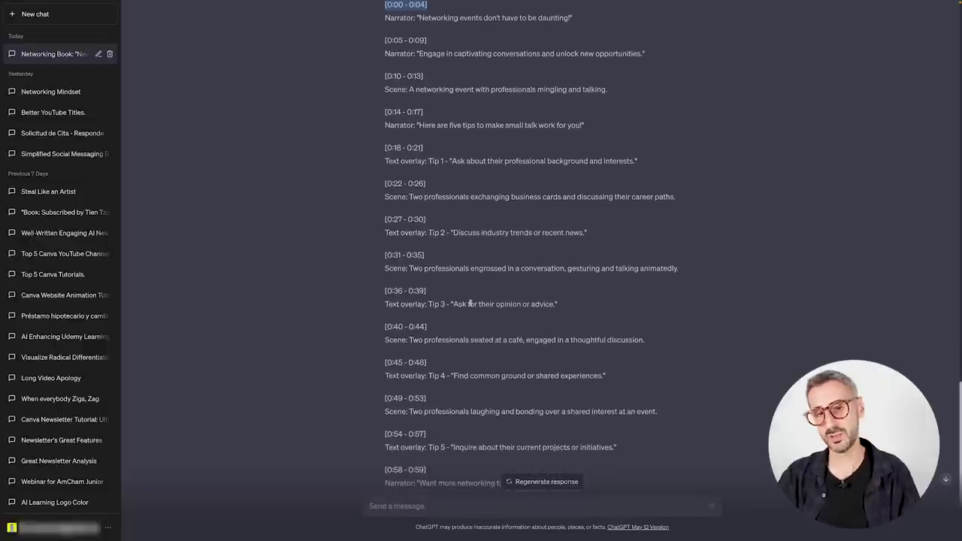
scroll(470, 303, "down", 1)
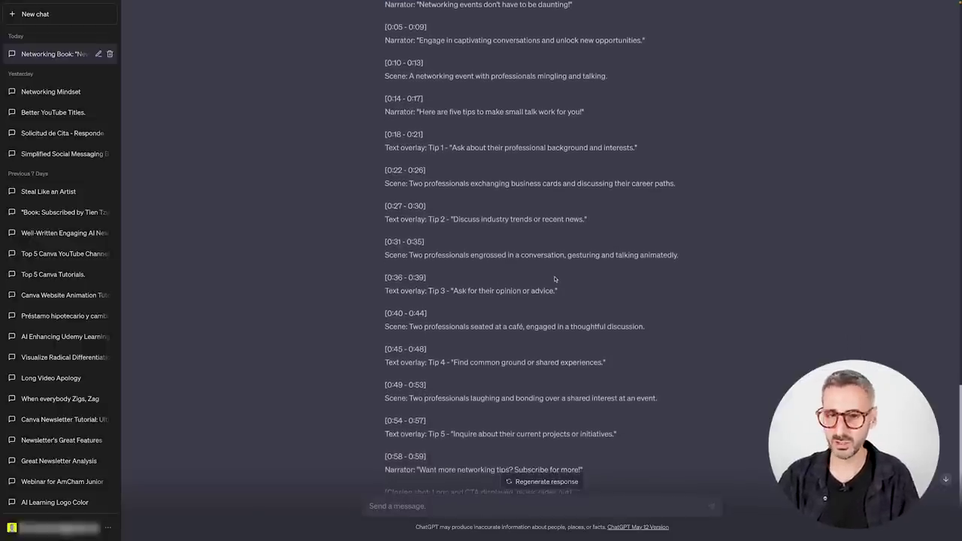
scroll(554, 280, "down", 3)
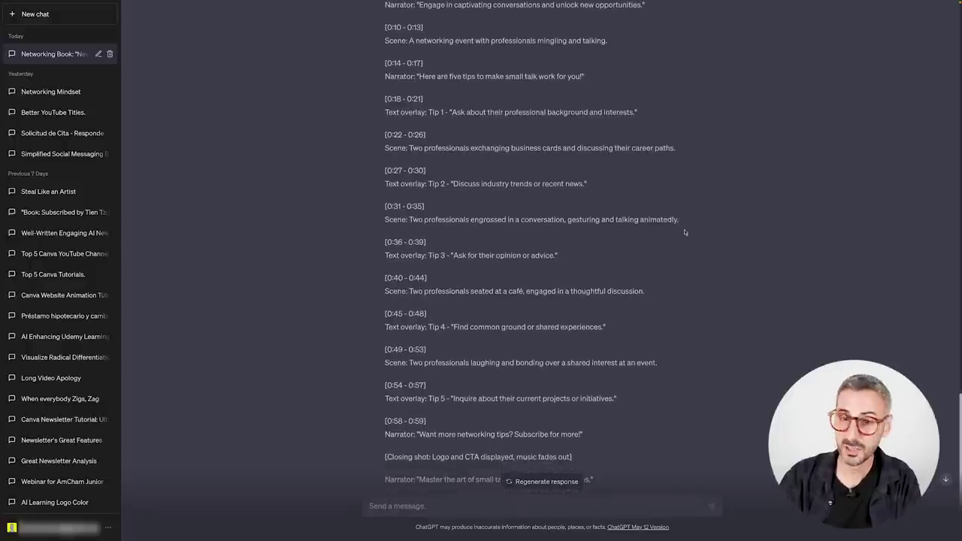
scroll(391, 293, "down", 1)
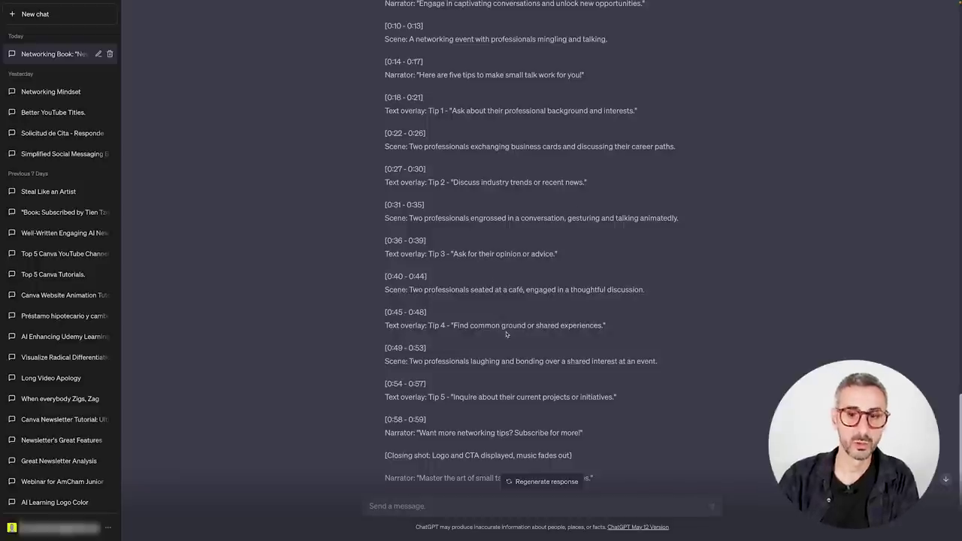
scroll(472, 299, "down", 1)
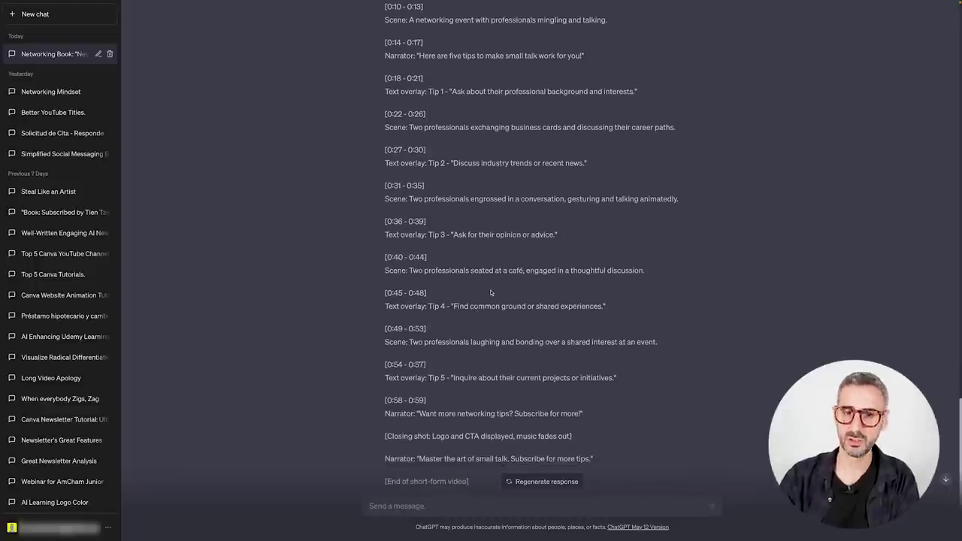
scroll(570, 282, "down", 3)
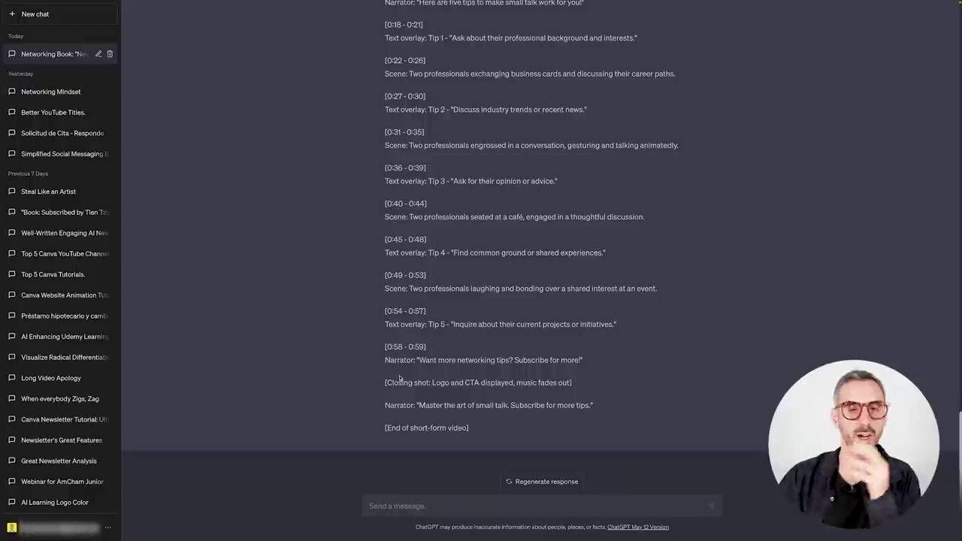
- Re-examine how the script's narration, scene descriptions and text overlays are laid out across its timestamps
scroll(515, 440, "up", 5)
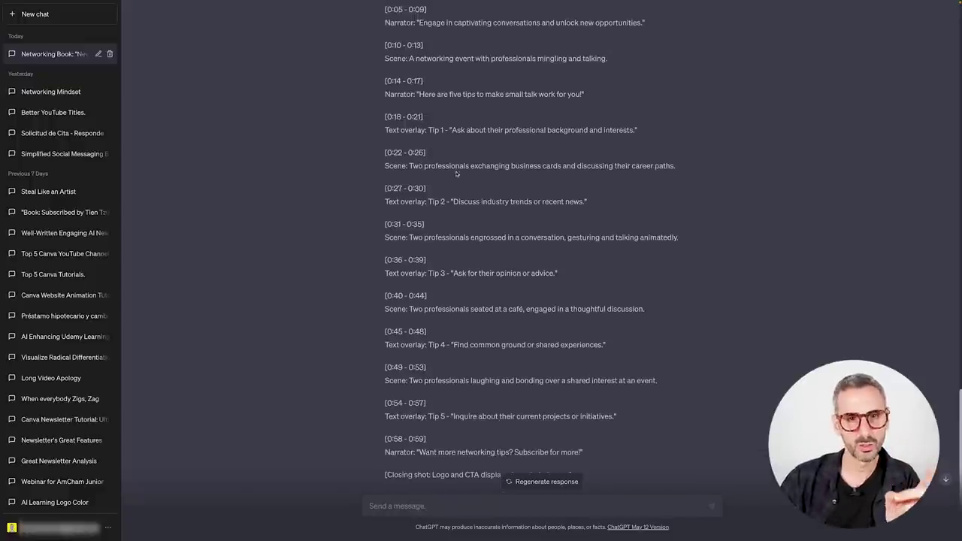
left_click(479, 116)
scroll(478, 118, "down", 1)
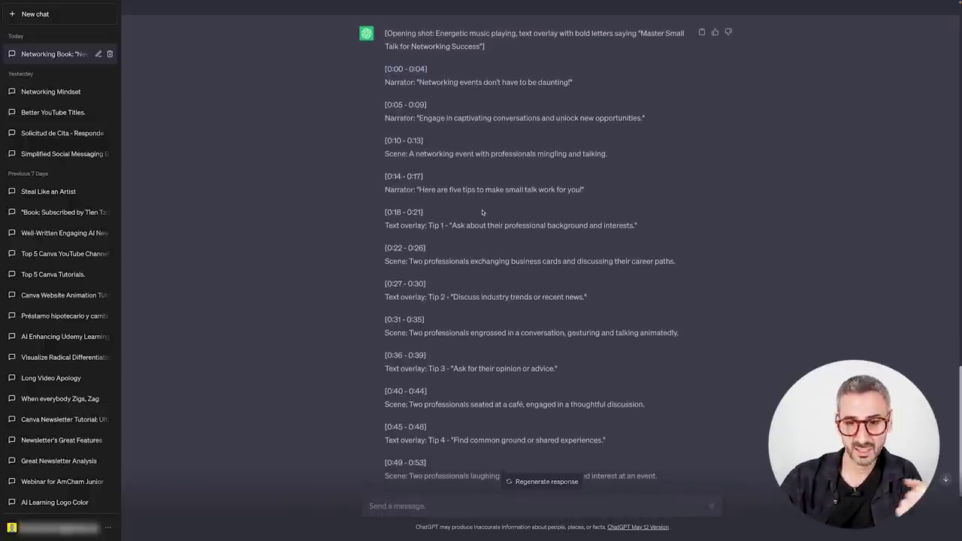
scroll(475, 253, "down", 2)
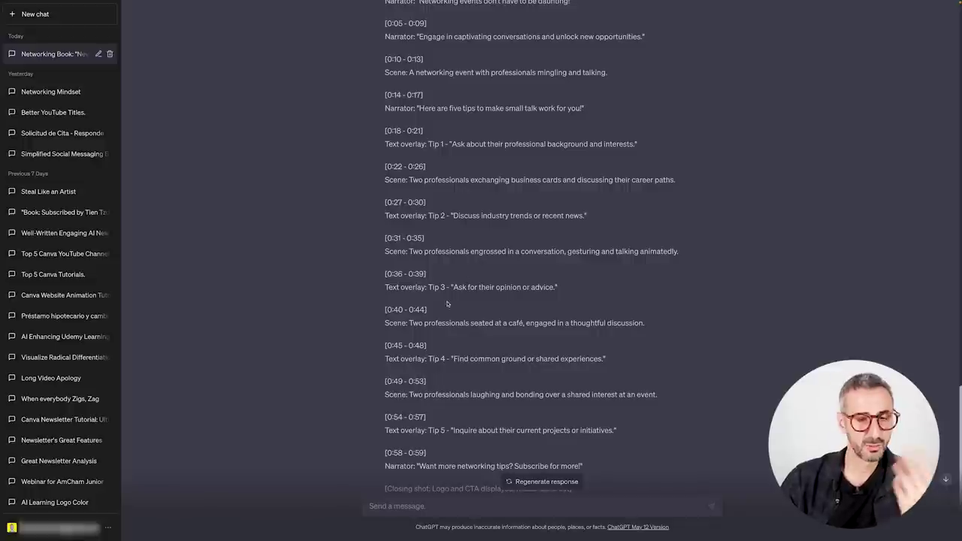
scroll(448, 304, "up", 4)
scroll(453, 306, "down", 6)
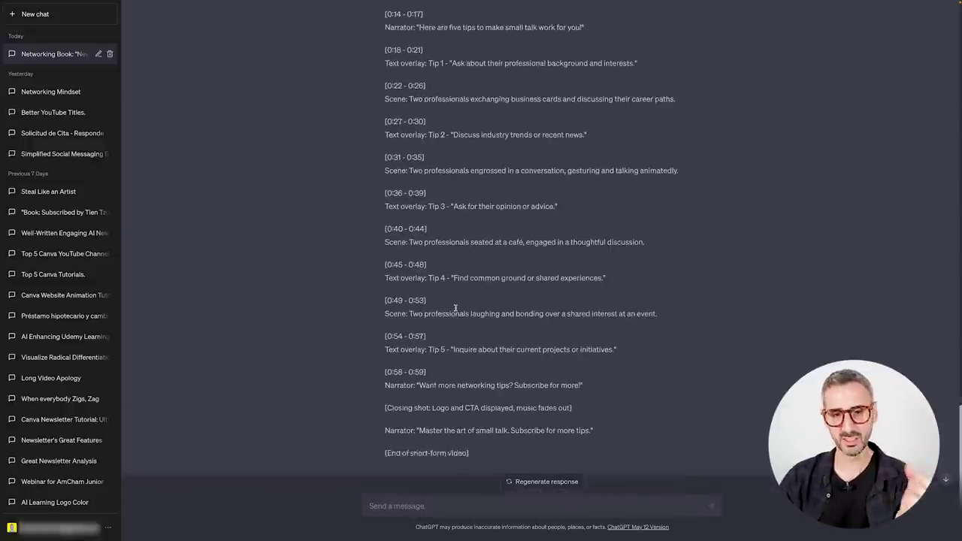
scroll(463, 320, "down", 1)
scroll(463, 316, "up", 5)
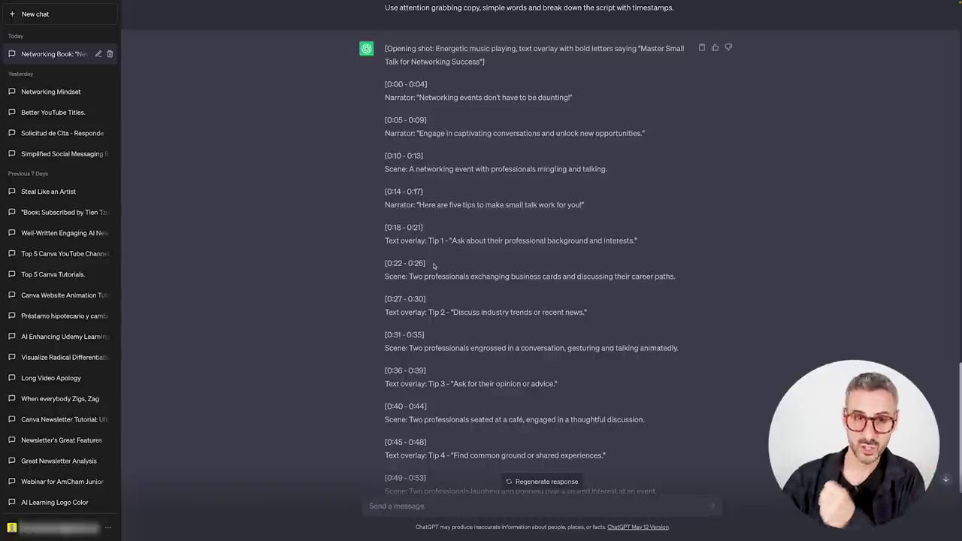
- Ask for the script rewritten as a table: timestamps in the first column, text in the second, suggested B-rolls, text overlays and on-screen graphics in the third
scroll(466, 265, "down", 2)
scroll(565, 265, "up", 2)
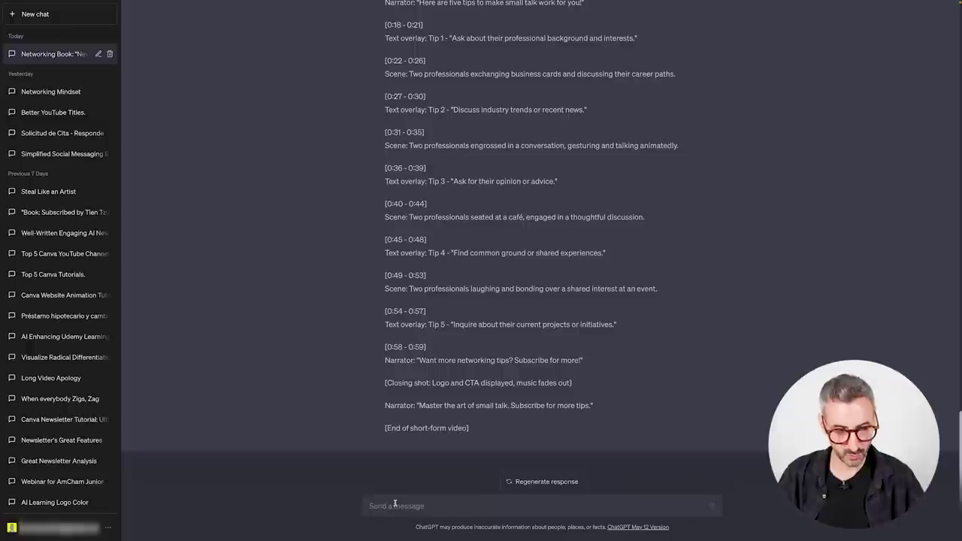
type("Re-write the script using a table format. In the first column, add the timestamps, in the second, the text, in the third column your suggested B-rolls, text overlays and on-screen graphics")
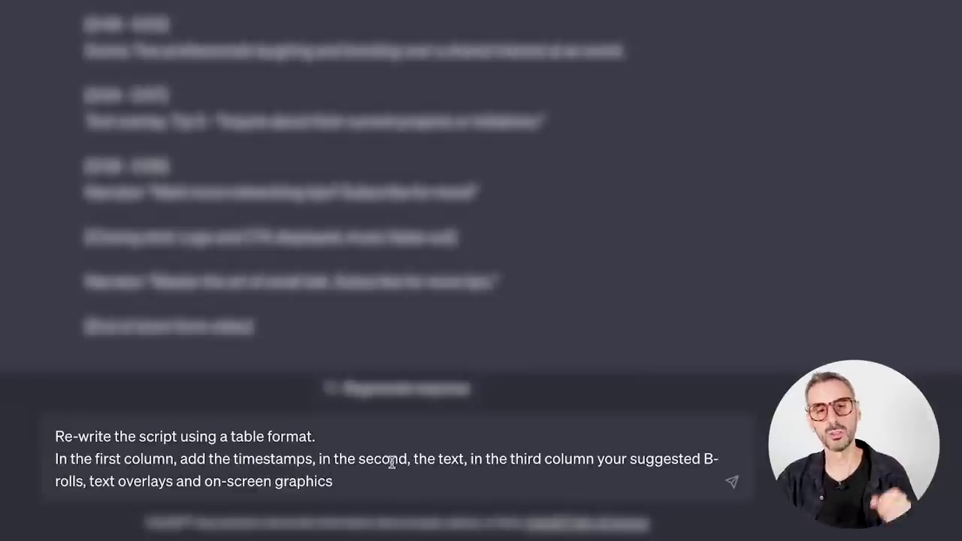
key("Return")
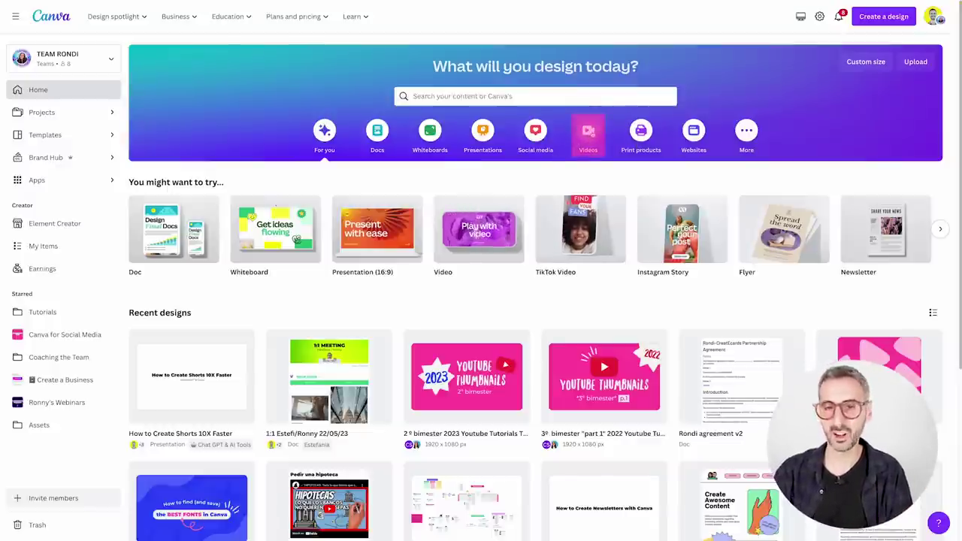
- Switch to Canva, browse the TikTok Video templates and create a blank TikTok Video design
left_click(590, 138)
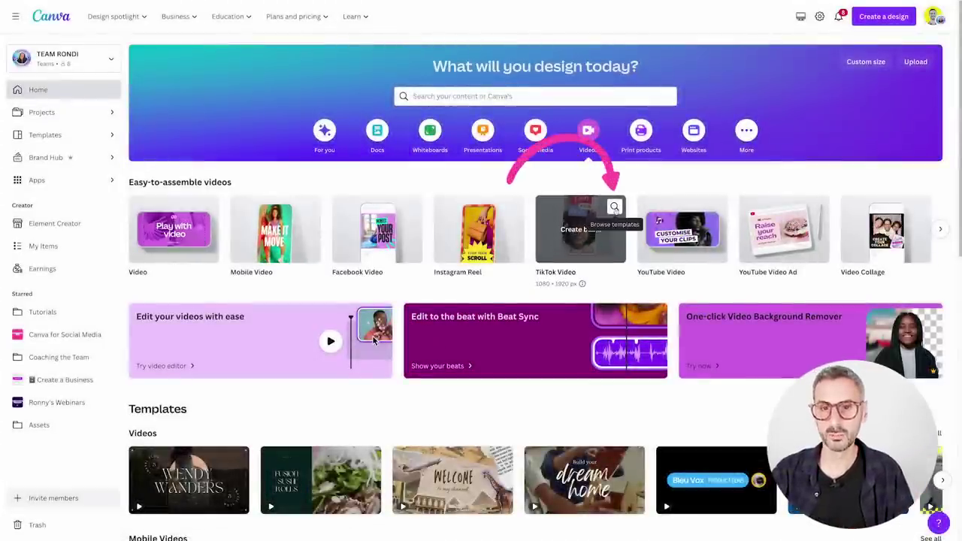
left_click(614, 207)
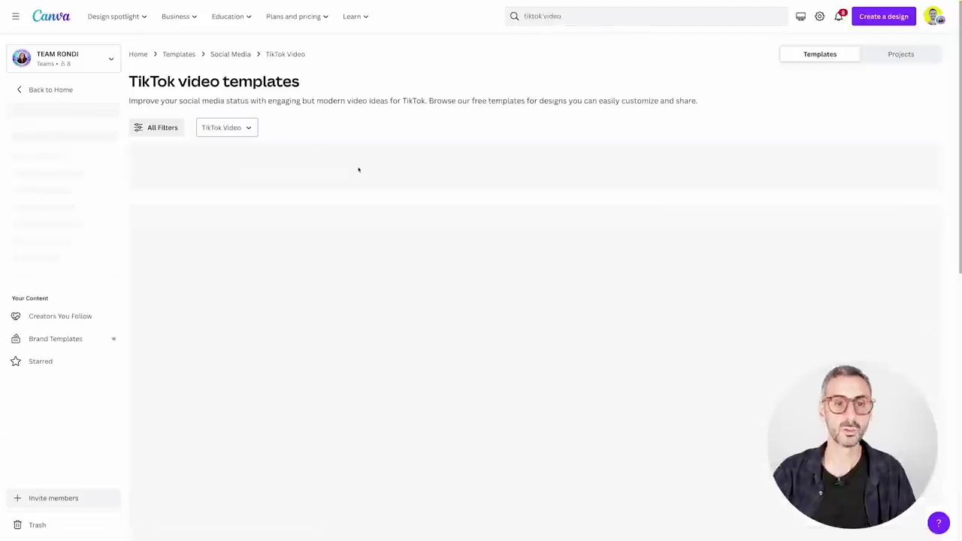
scroll(480, 354, "down", 3)
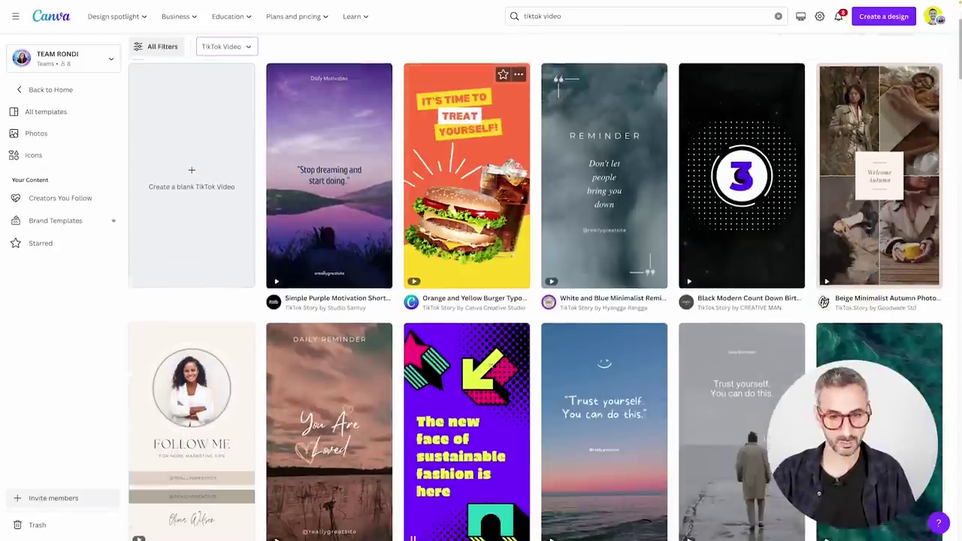
scroll(211, 317, "up", 4)
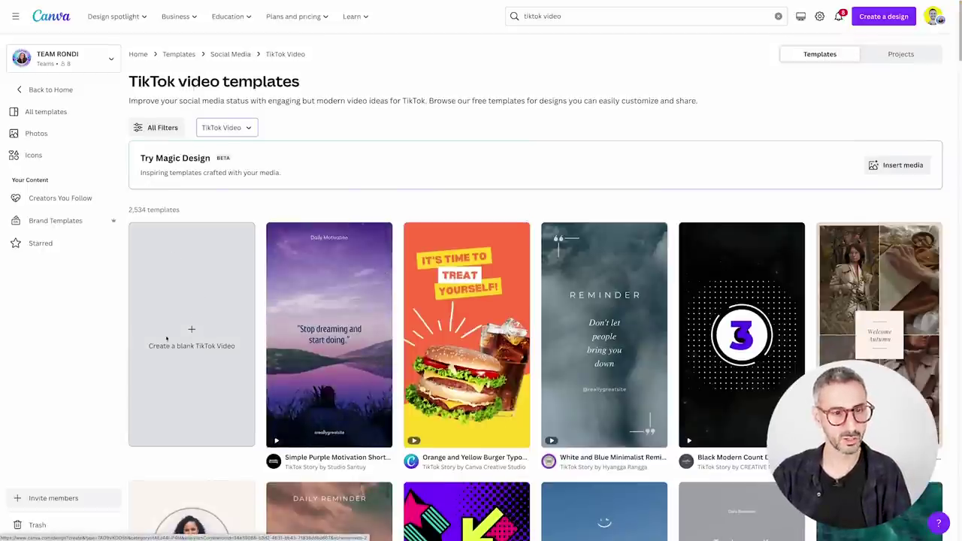
left_click(191, 331)
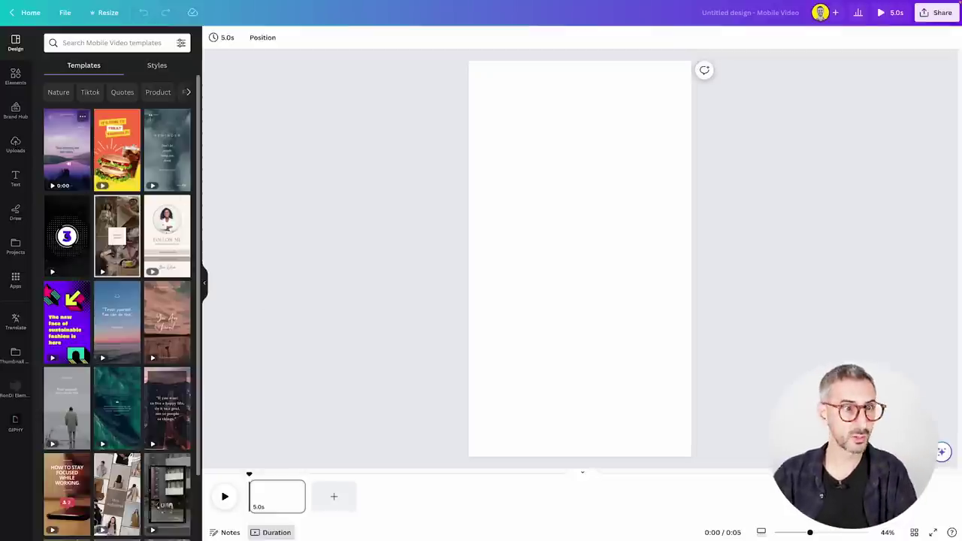
- Upload the script table screenshot, place it on the first page and enlarge it to nearly the page width
left_click(16, 144)
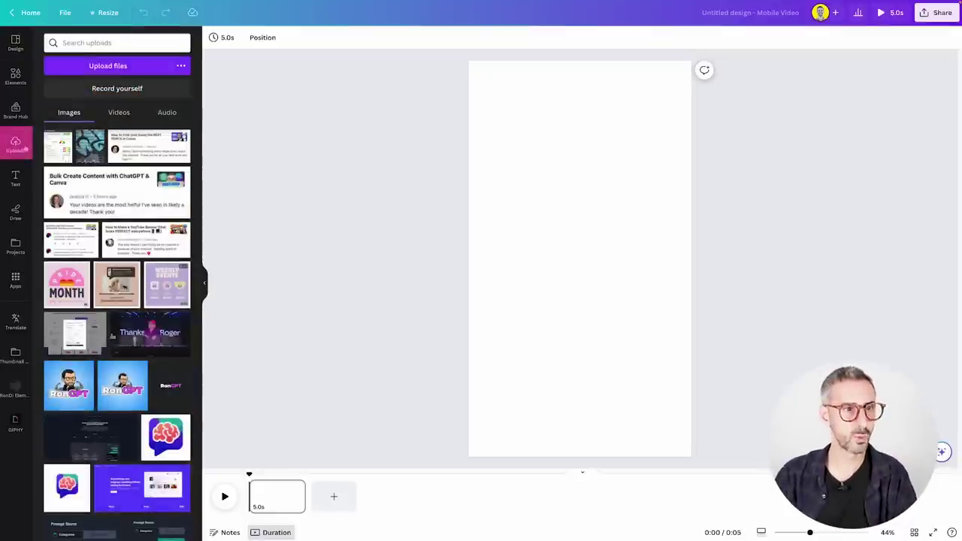
left_click(121, 72)
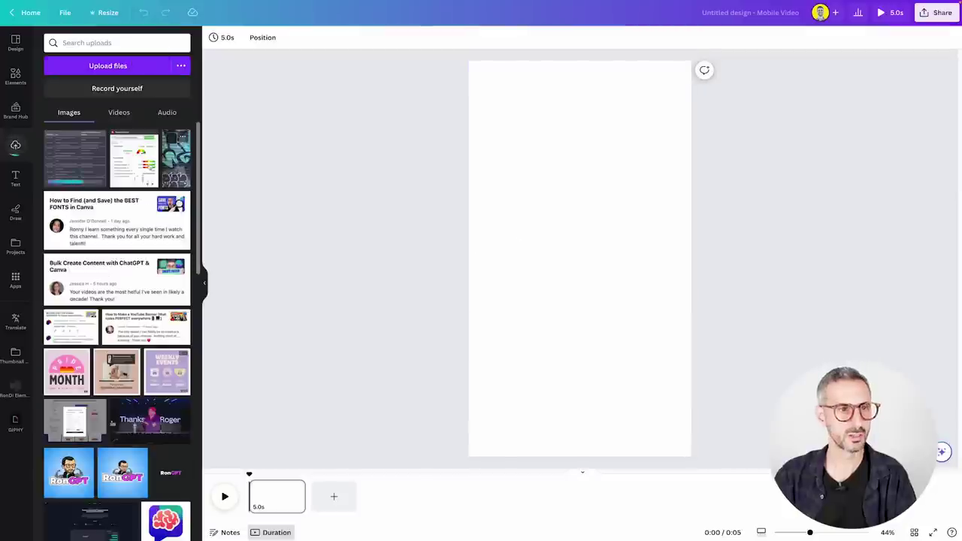
left_click(82, 161)
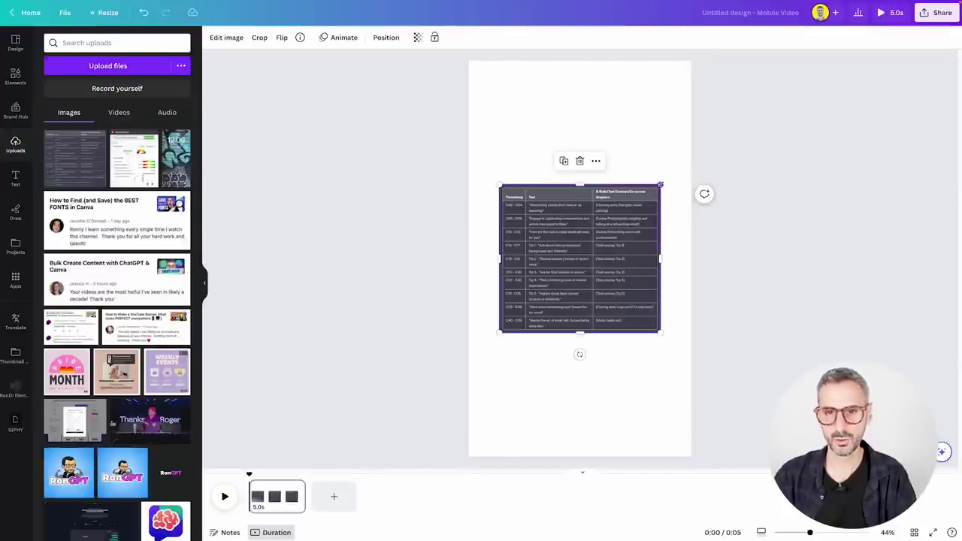
left_click_drag(660, 184, 684, 163)
left_click_drag(499, 335, 475, 353)
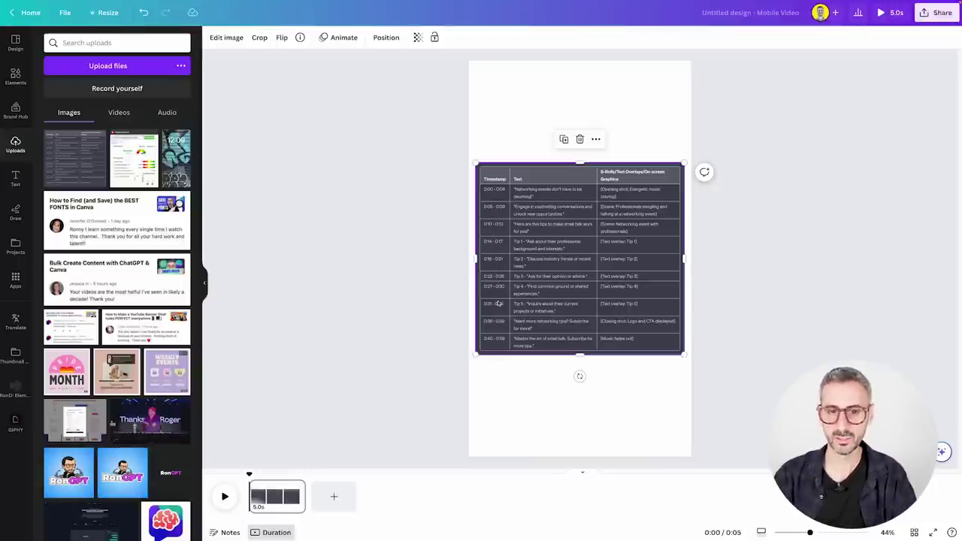
left_click(507, 393)
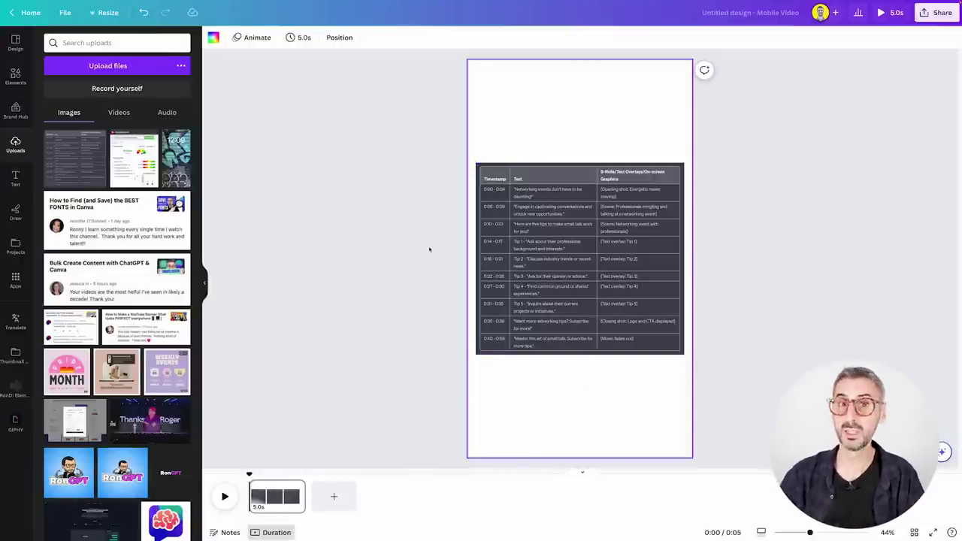
- Add a blank second page and duplicate it in the grid view until the design has 11 pages
left_click(334, 496)
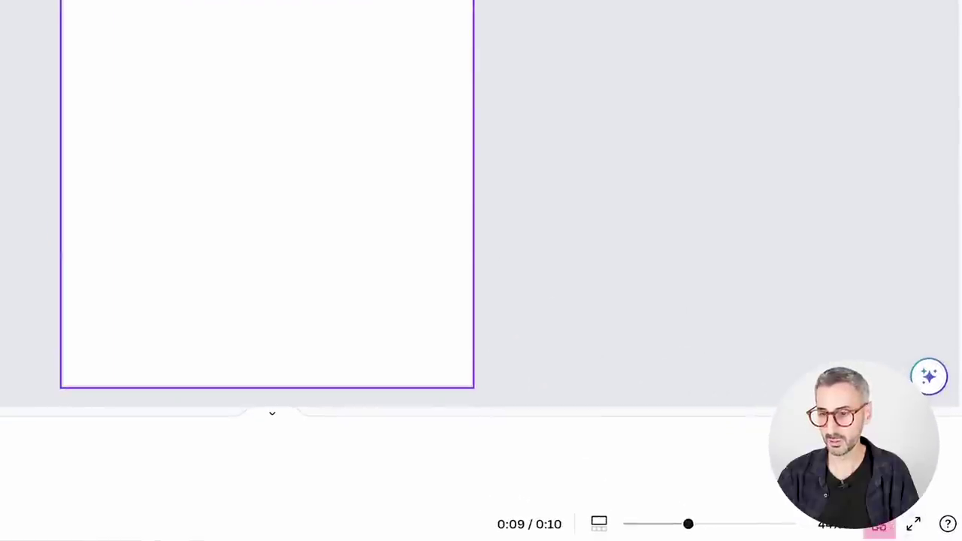
left_click(885, 529)
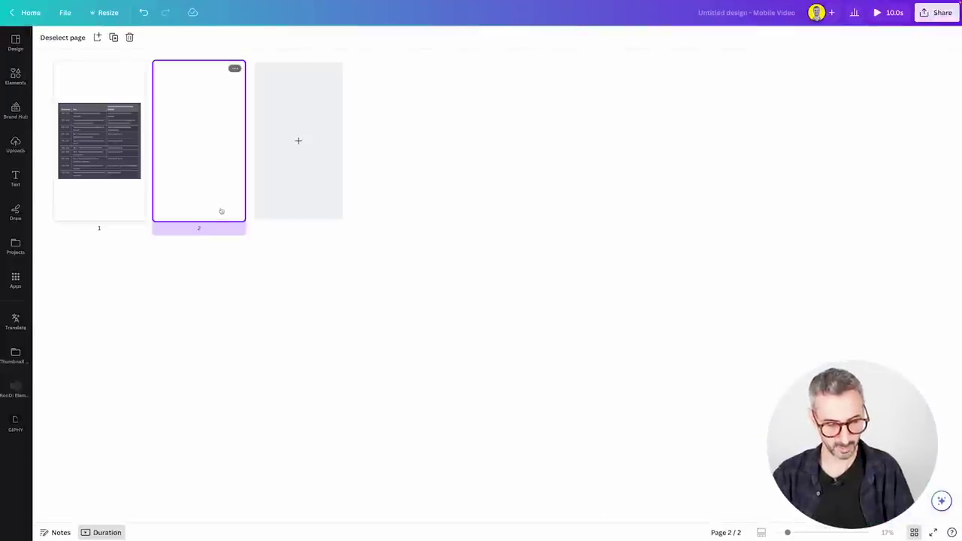
key("ctrl+c")
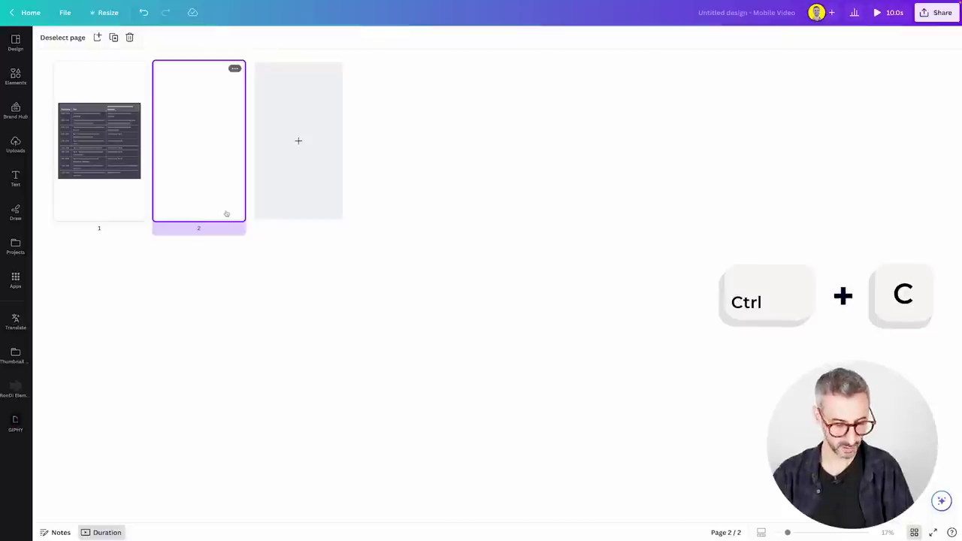
key("ctrl+v")
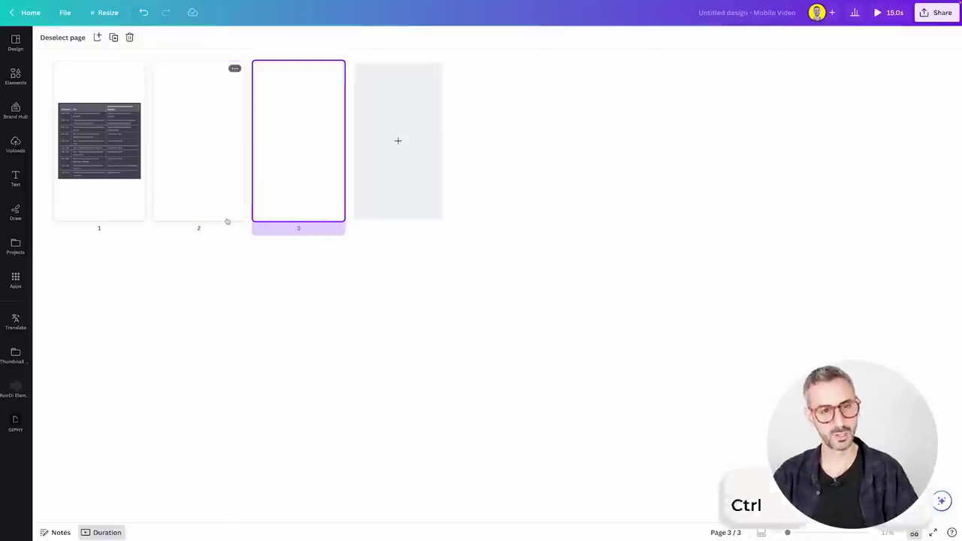
key("ctrl+v")
key("ctrl+v")
key("ctrl+v")
key("ctrl+v")
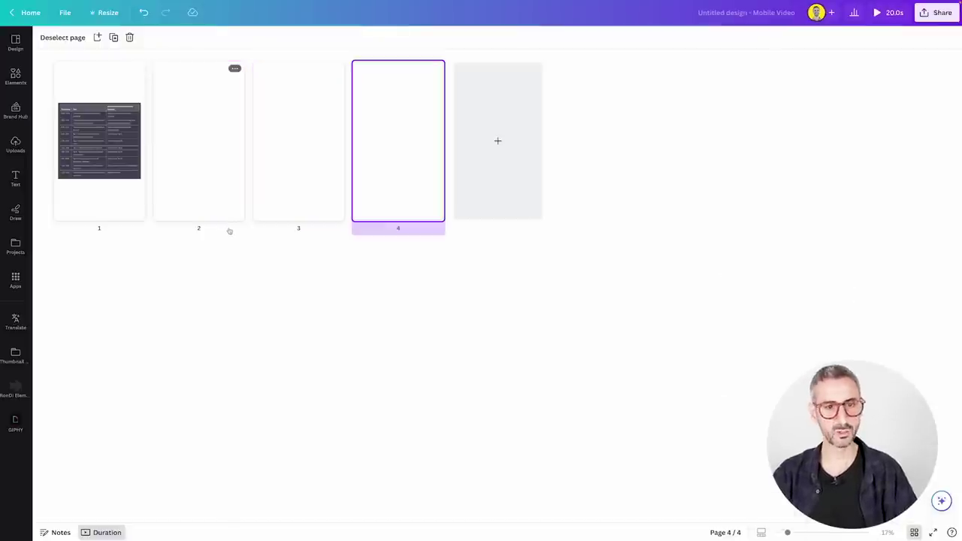
key("ctrl+v")
key("ctrl+v")
key("ctrl+v")
key("ctrl+v")
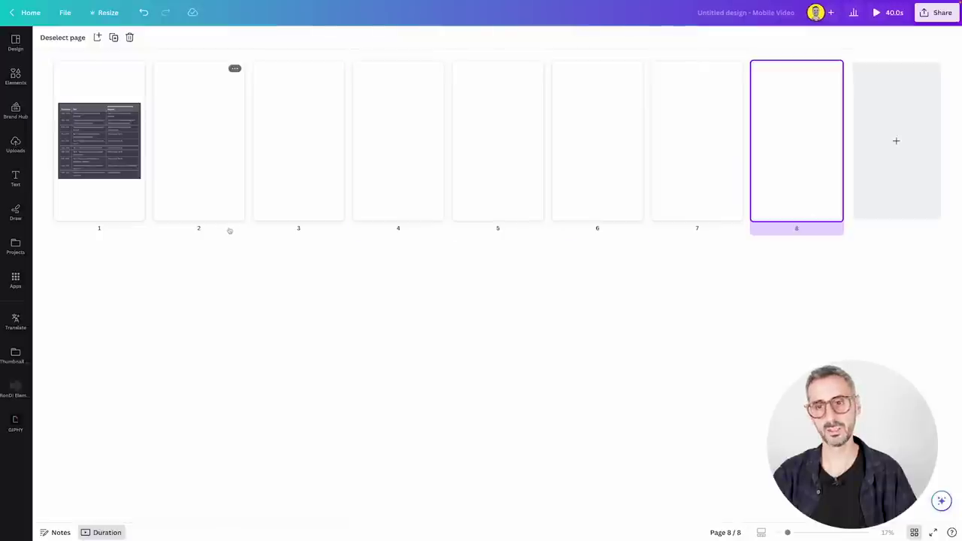
left_click(206, 457)
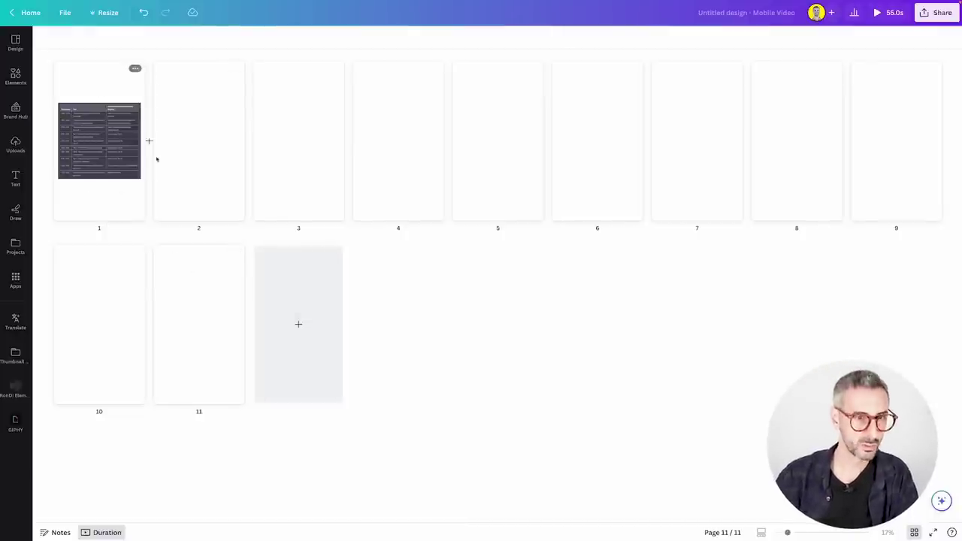
- Leave the page grid and add a default heading to the blank second page
left_click(193, 163)
left_click(104, 141)
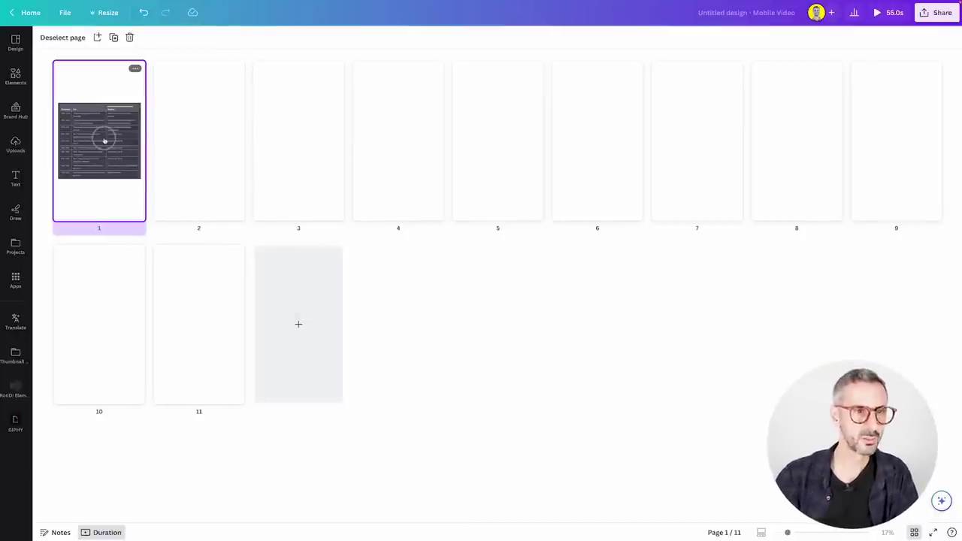
double_click(104, 141)
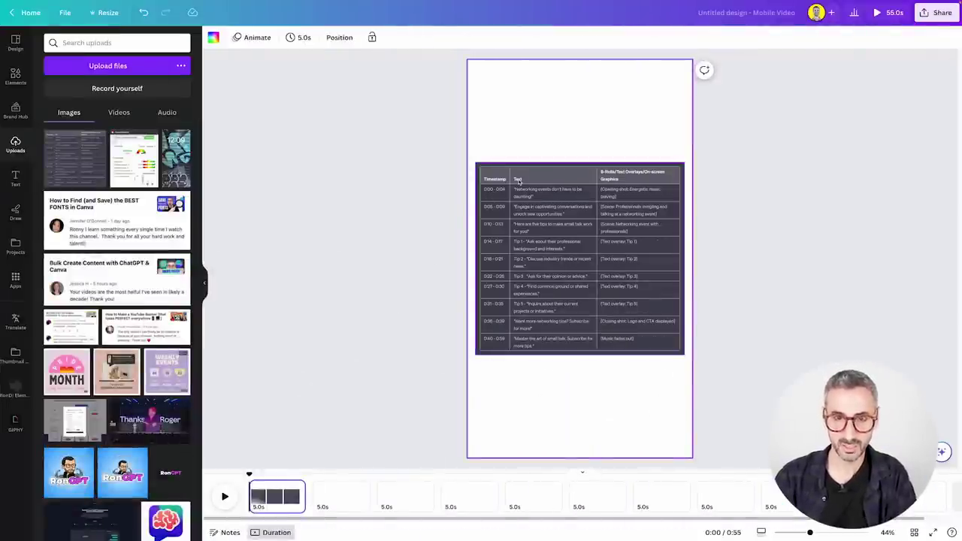
left_click(345, 496)
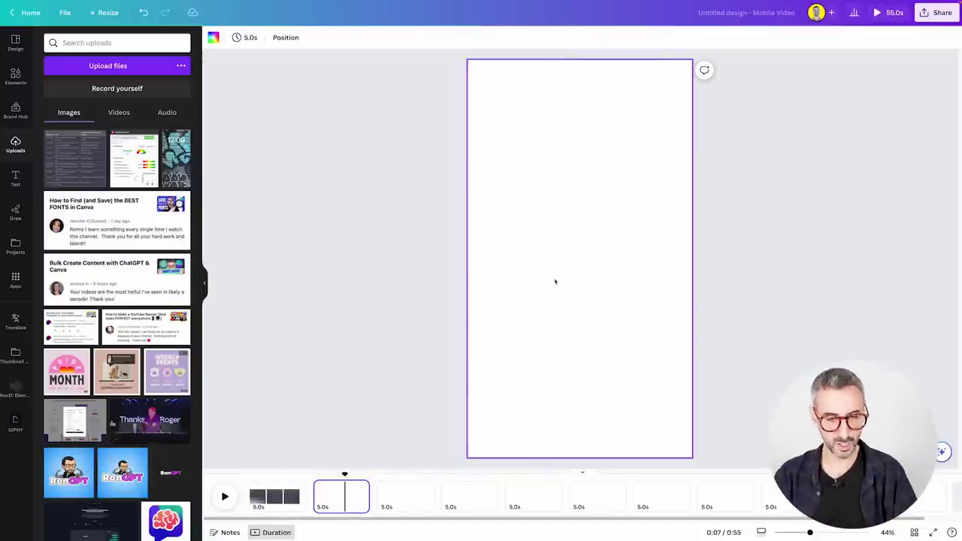
left_click(17, 178)
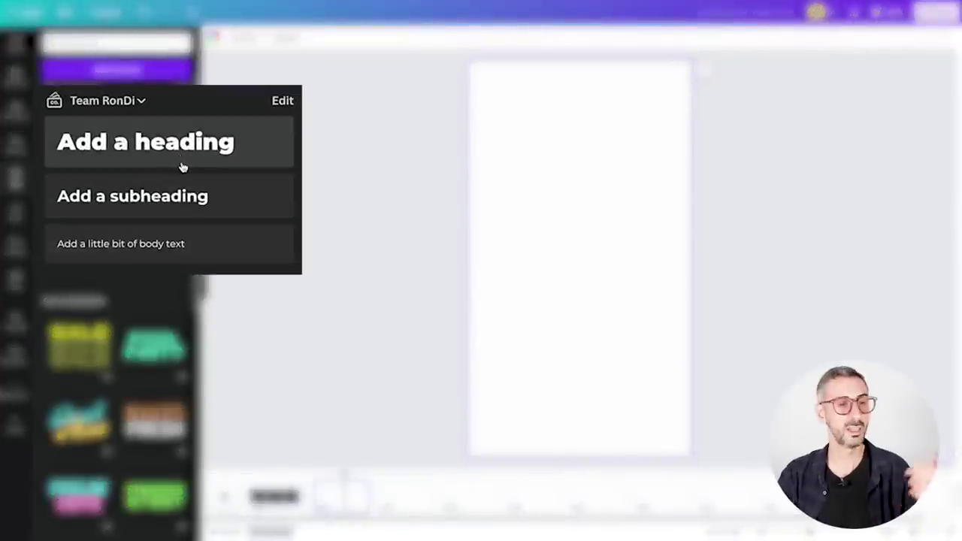
left_click(142, 143)
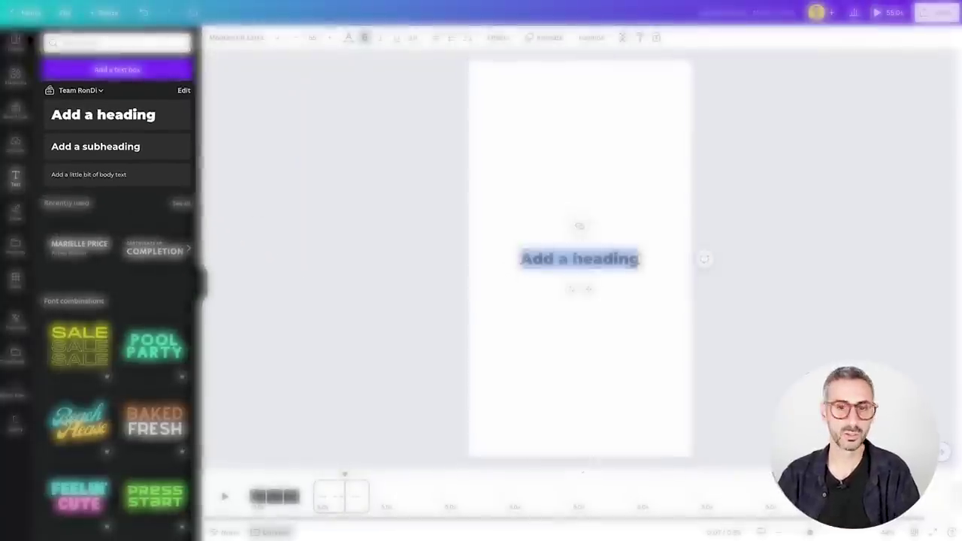
- Replace the second page's heading with "Networking events don't have to be daunting" copied from the ChatGPT table, and narrow its text box to three lines
left_click(281, 493)
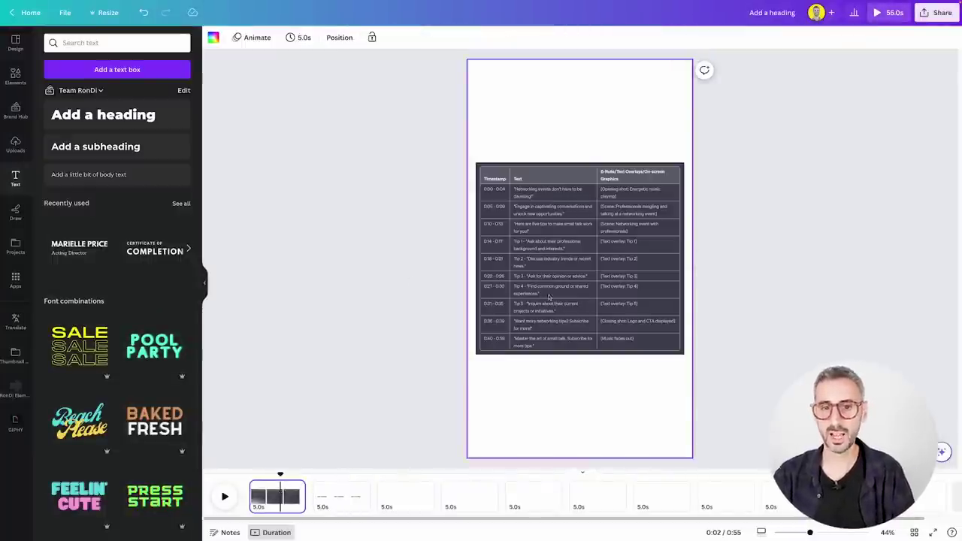
left_click(331, 490)
double_click(549, 263)
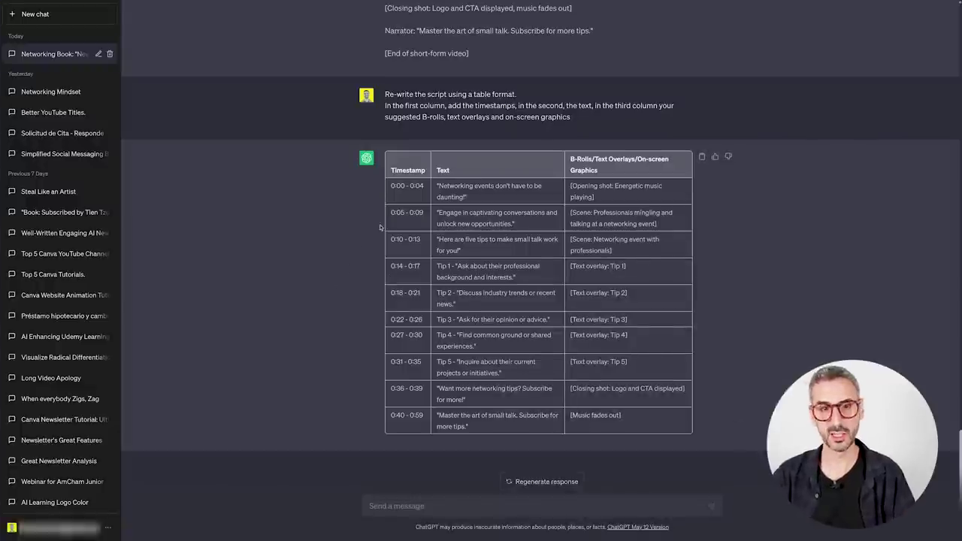
left_click_drag(439, 185, 455, 194)
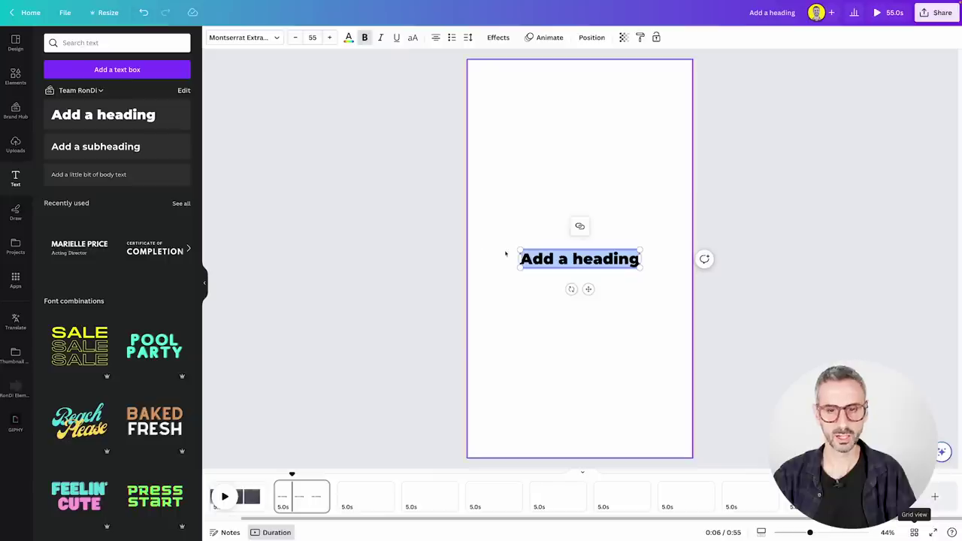
key("ctrl+v")
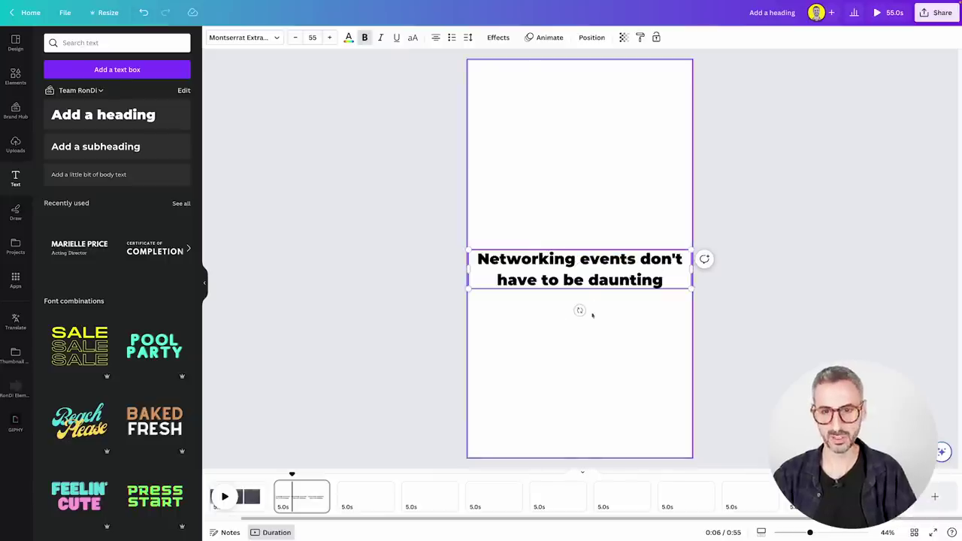
left_click_drag(693, 269, 611, 260)
left_click(593, 405)
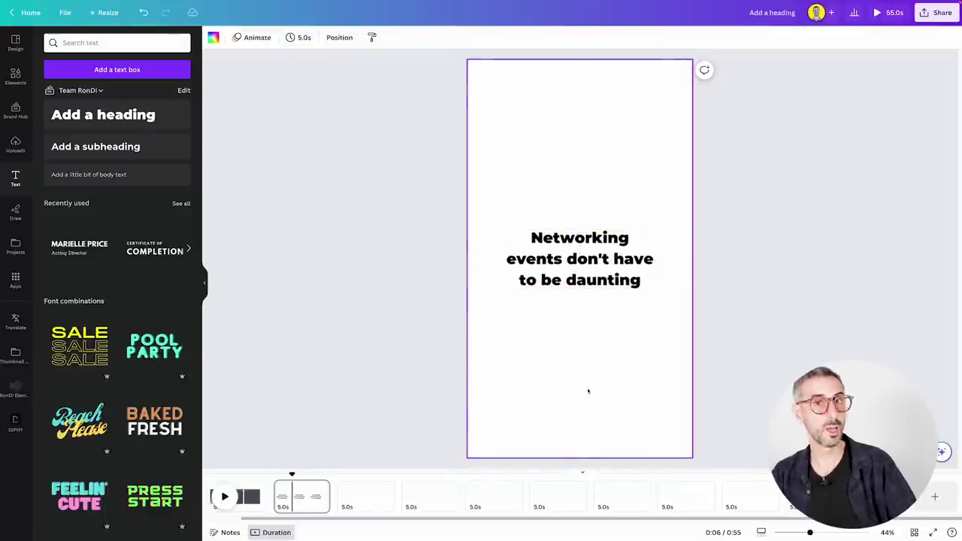
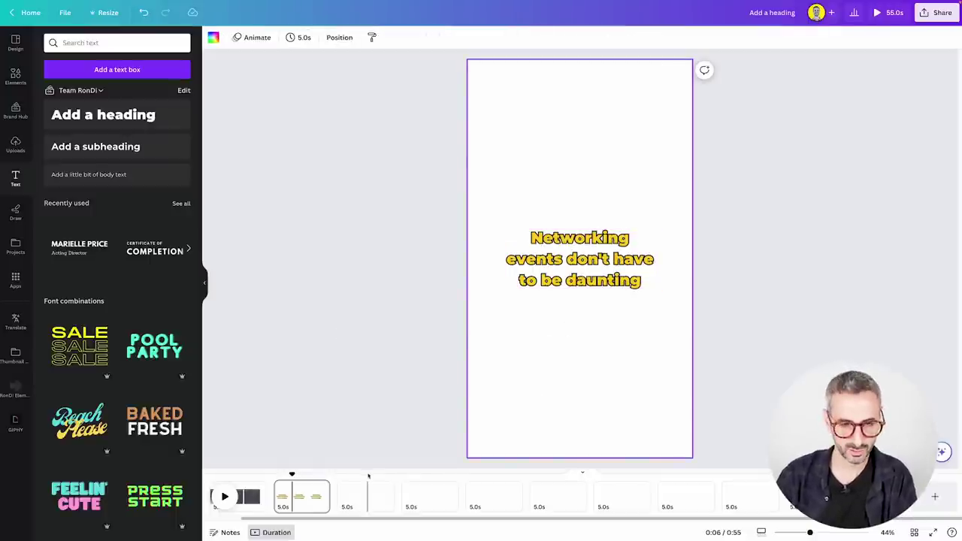
- Copy the second page's heading with its formatting onto pages 4 and 6
left_click(302, 492)
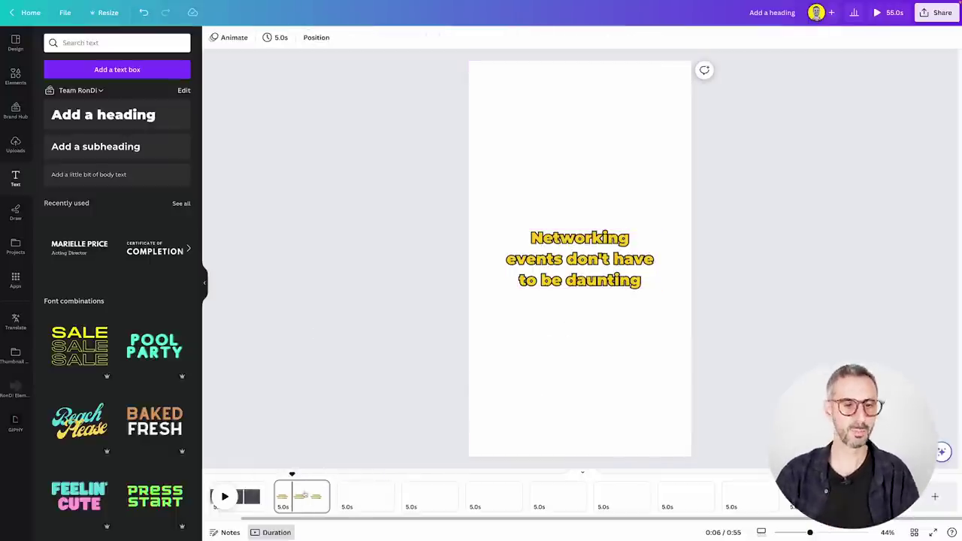
left_click(244, 495)
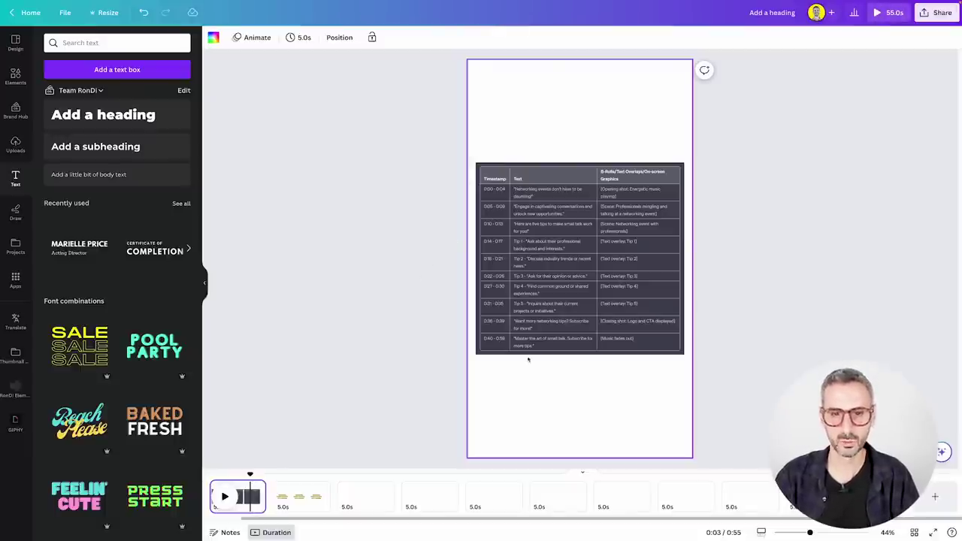
left_click(287, 496)
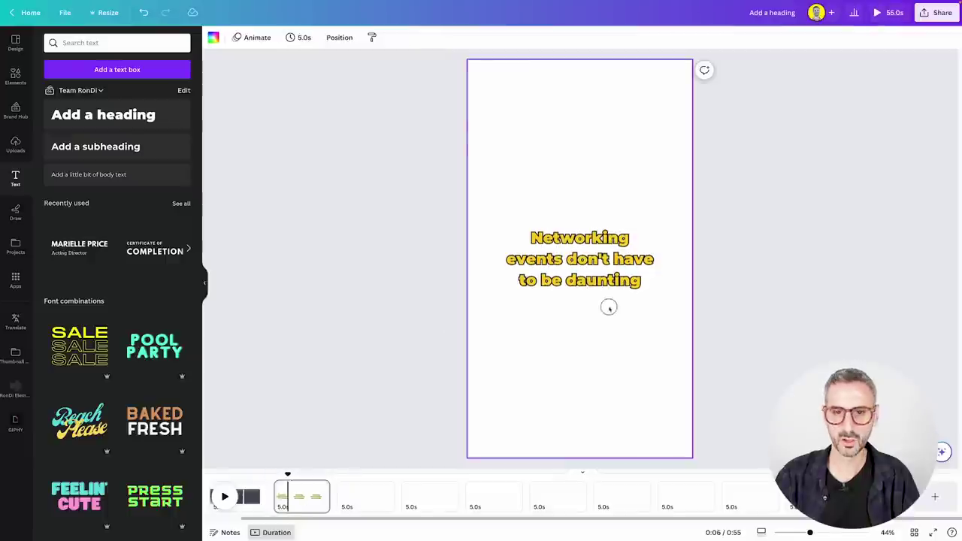
left_click(590, 280)
left_click(430, 499)
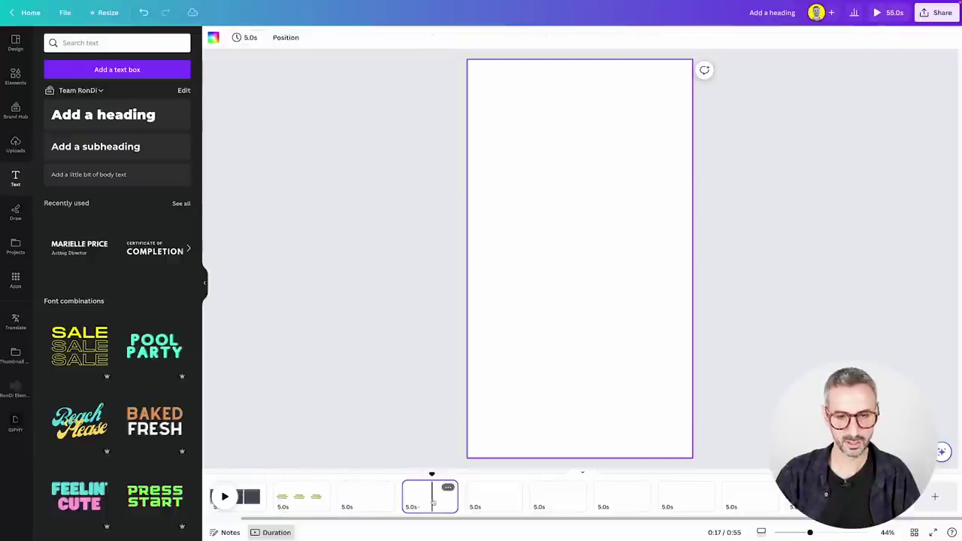
type("Networking events don't have to be daunting")
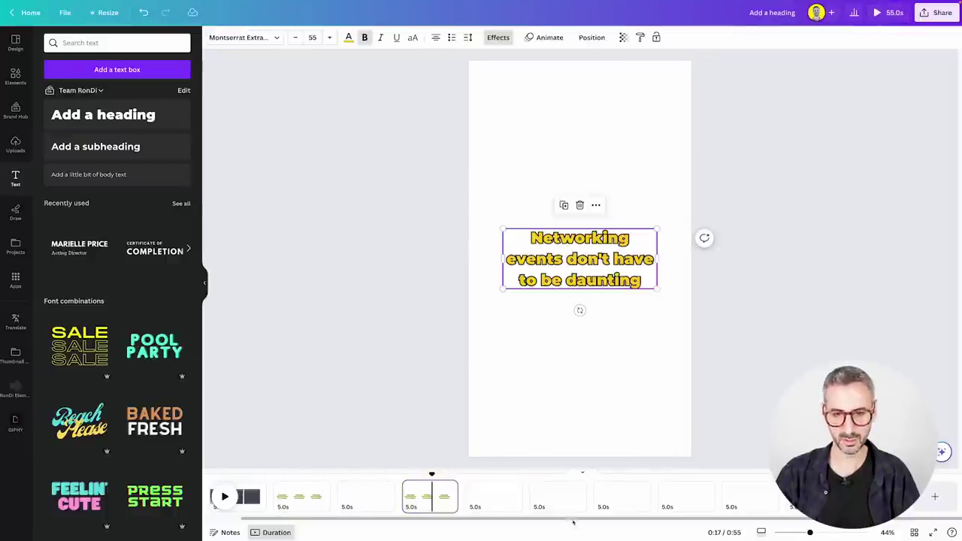
left_click(564, 495)
key("ctrl+v")
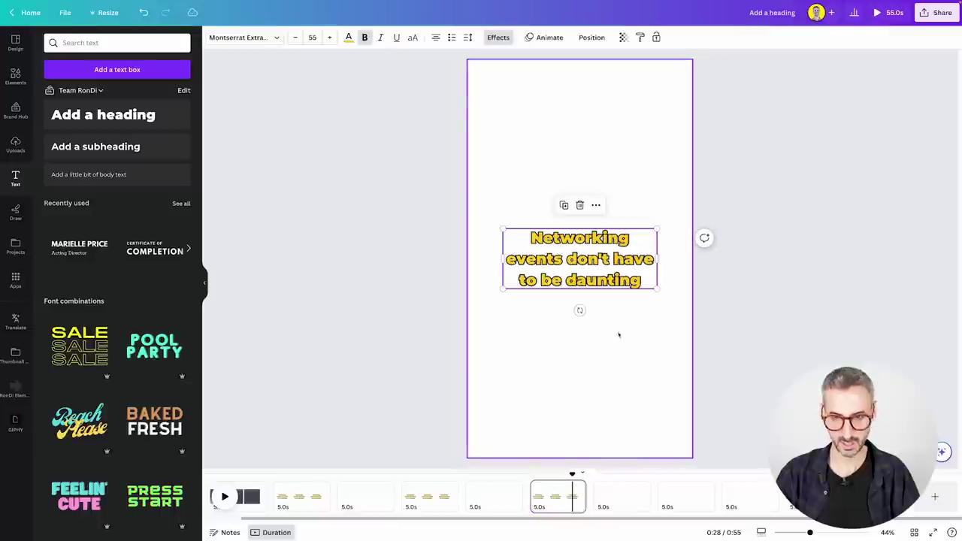
- Paste the heading onto pages 8 and 10, add two blank pages at the end, and paste it onto page 12
left_click(675, 489)
key("ctrl+v")
left_click(797, 496)
key("ctrl+v")
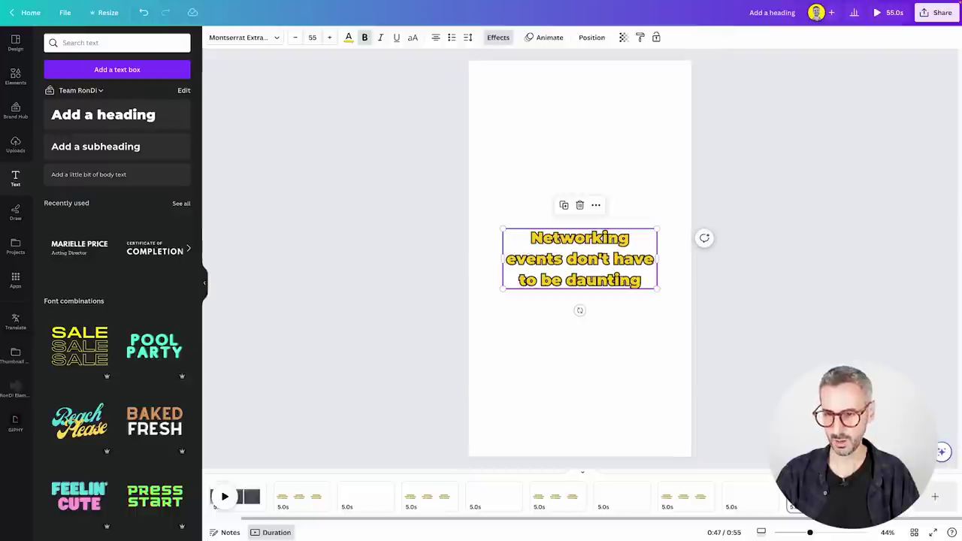
left_click(934, 497)
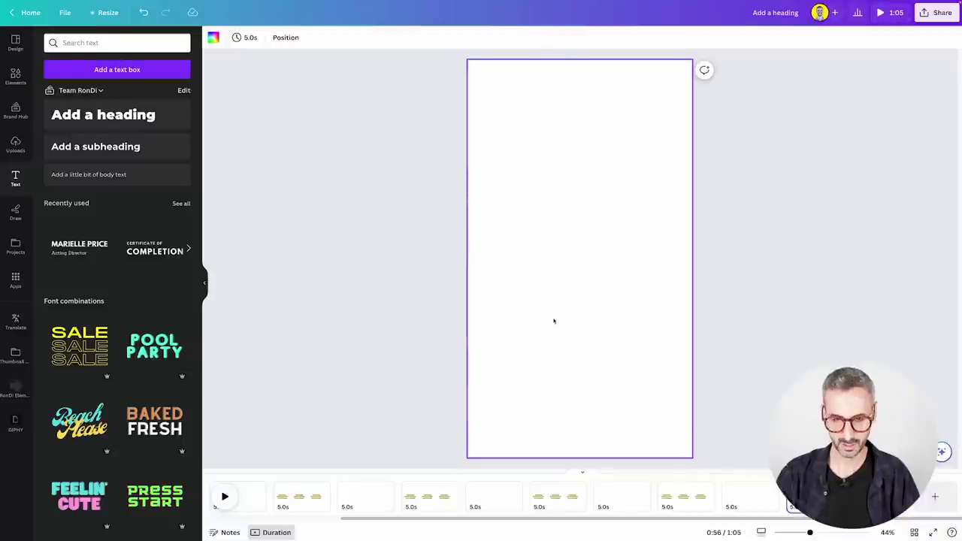
key("ctrl+v")
- Duplicate the heading on page 4 above the original and change the copy's text to "Tip 01"
scroll(340, 496, "left", 2)
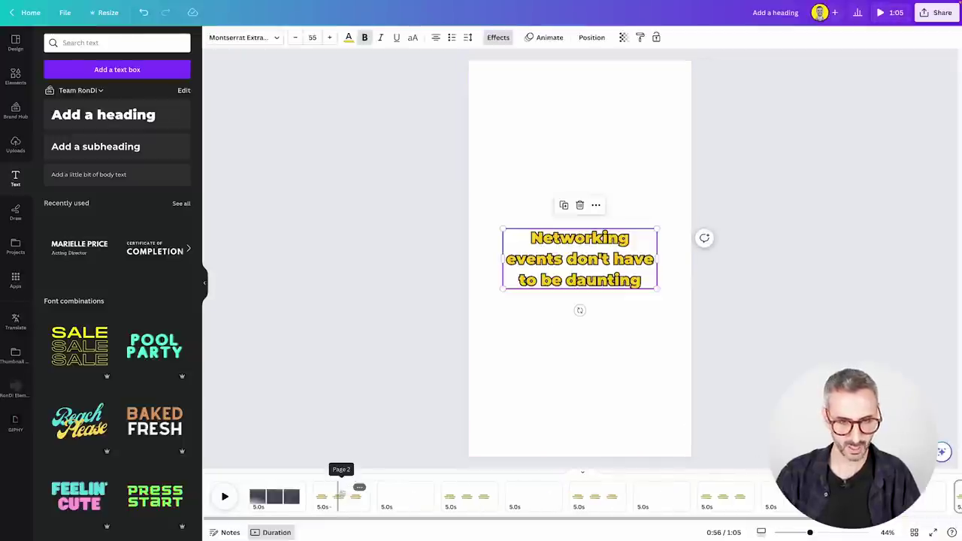
left_click(469, 496)
left_click(565, 218)
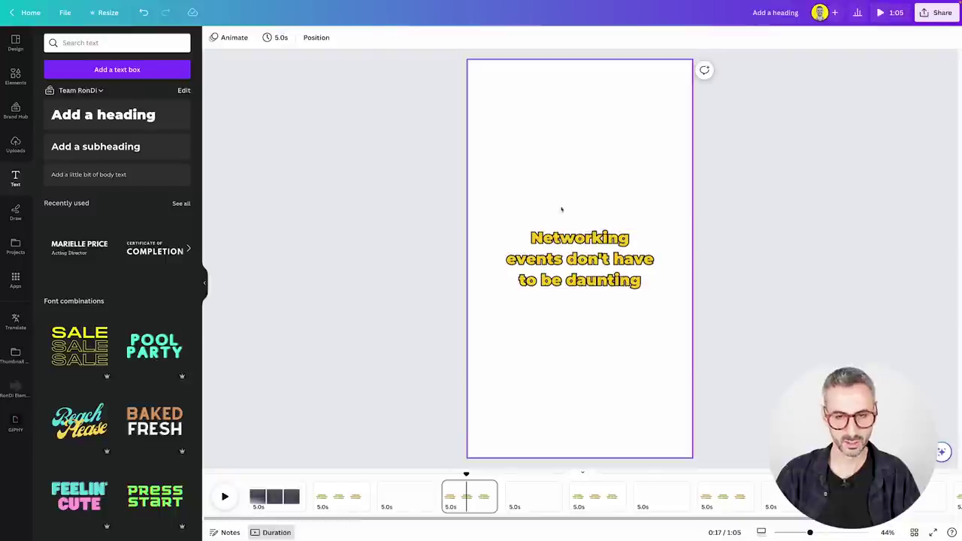
left_click(577, 237)
left_click_drag(576, 248, 575, 170)
double_click(576, 170)
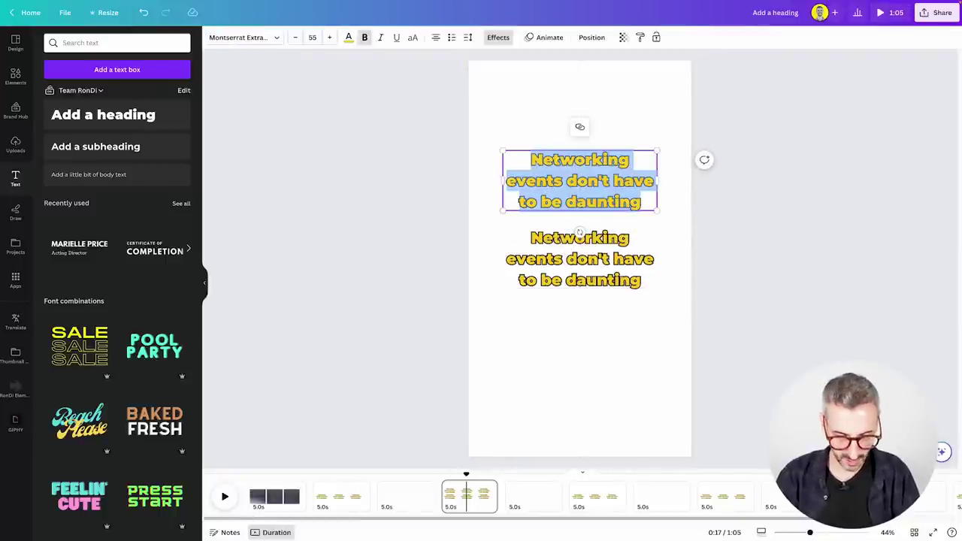
type("Tip 01")
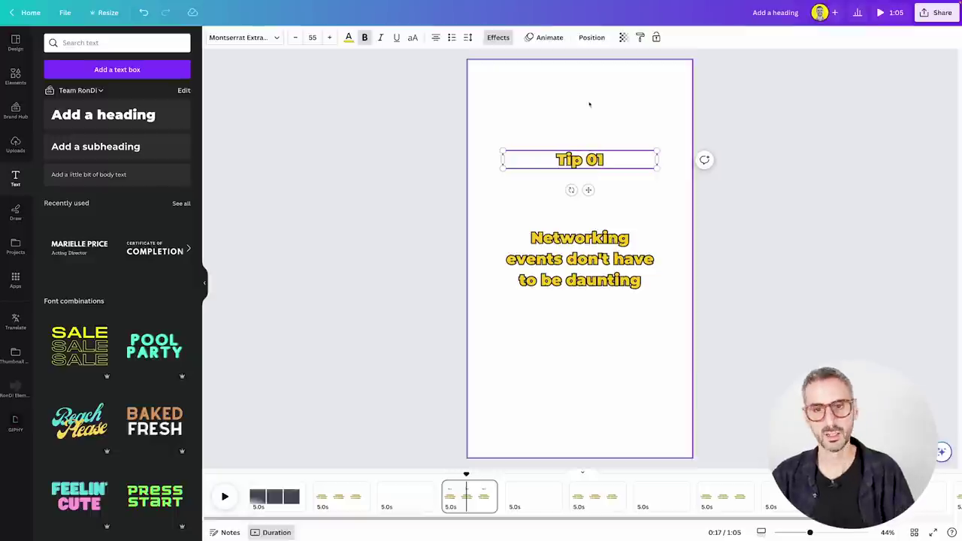
- Recolour the "Tip 01" text white with a black Background effect, placing it directly above the heading
left_click_drag(632, 155, 552, 159)
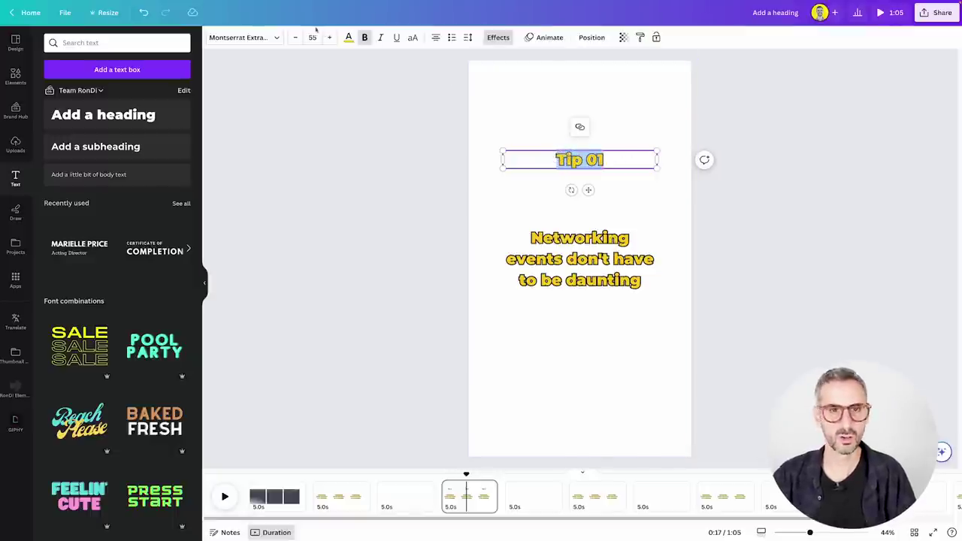
left_click(348, 39)
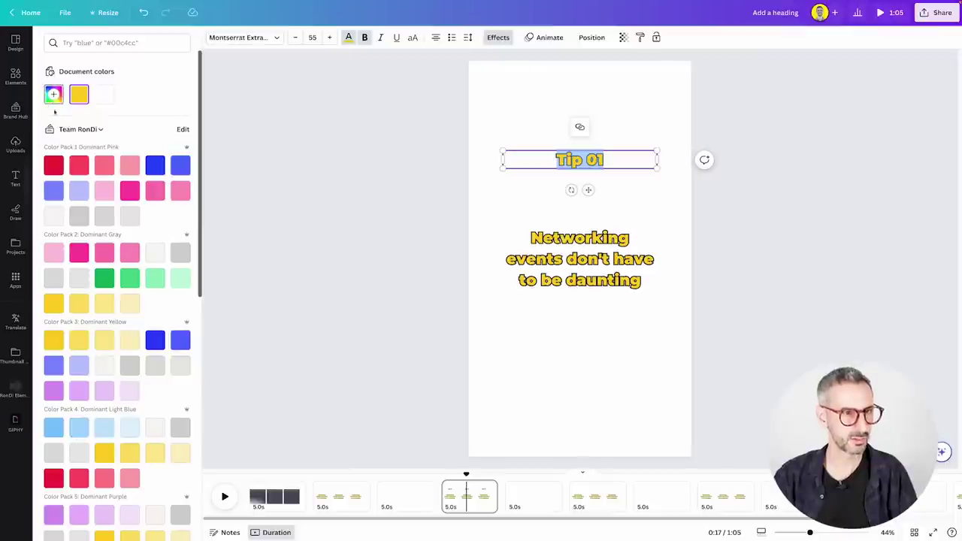
left_click(53, 216)
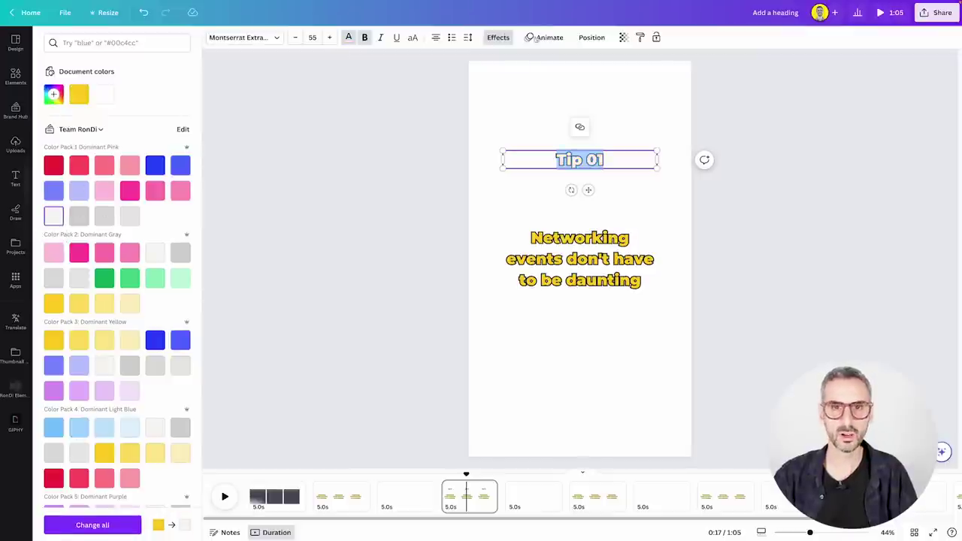
left_click(496, 38)
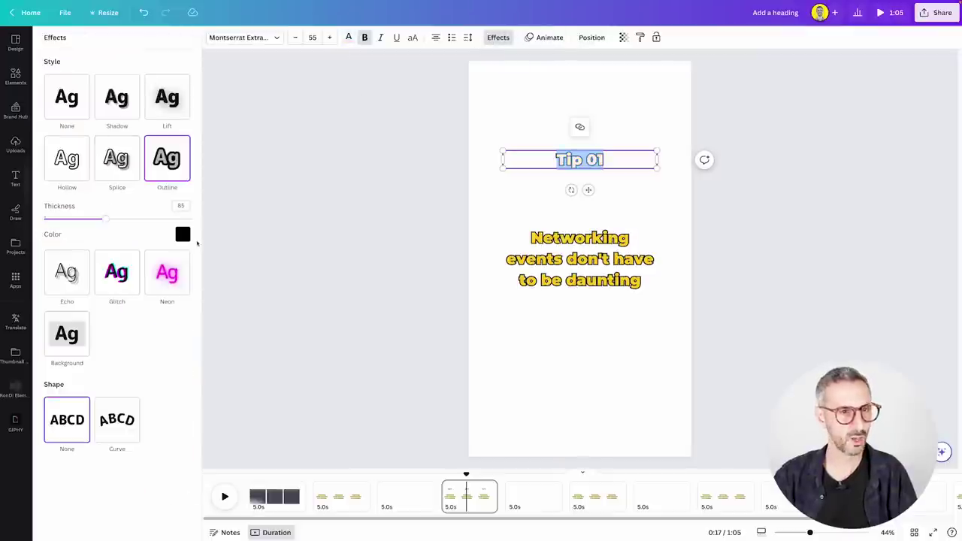
left_click(84, 346)
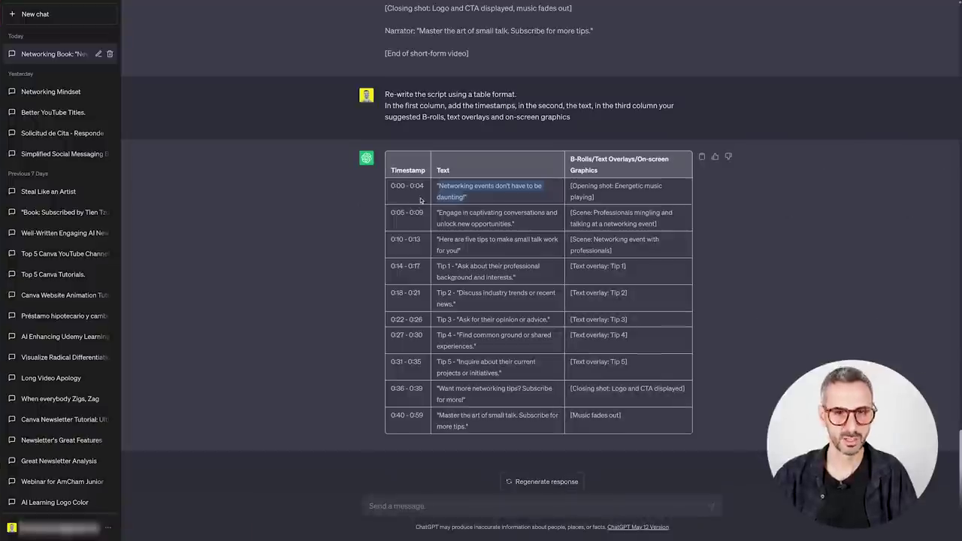
- Replace page 4's heading with "Ask about their professional background and interests" copied from the ChatGPT table
left_click(421, 199)
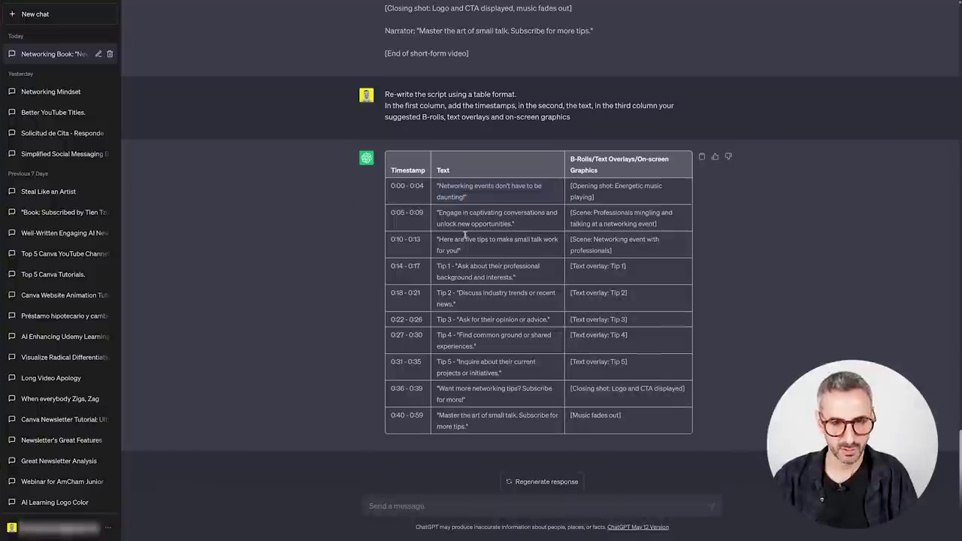
left_click_drag(457, 268, 512, 279)
key("ctrl+c")
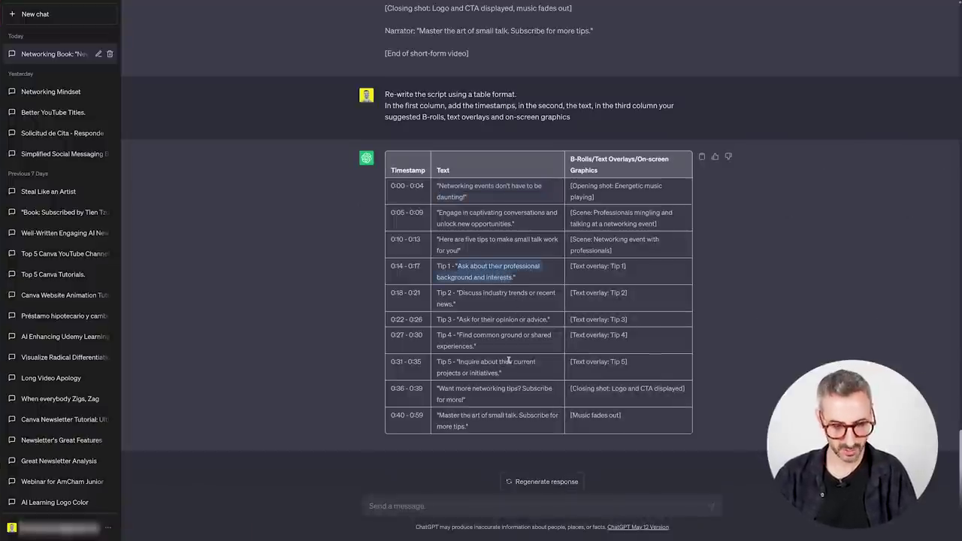
key("alt+Tab")
key("ctrl+a")
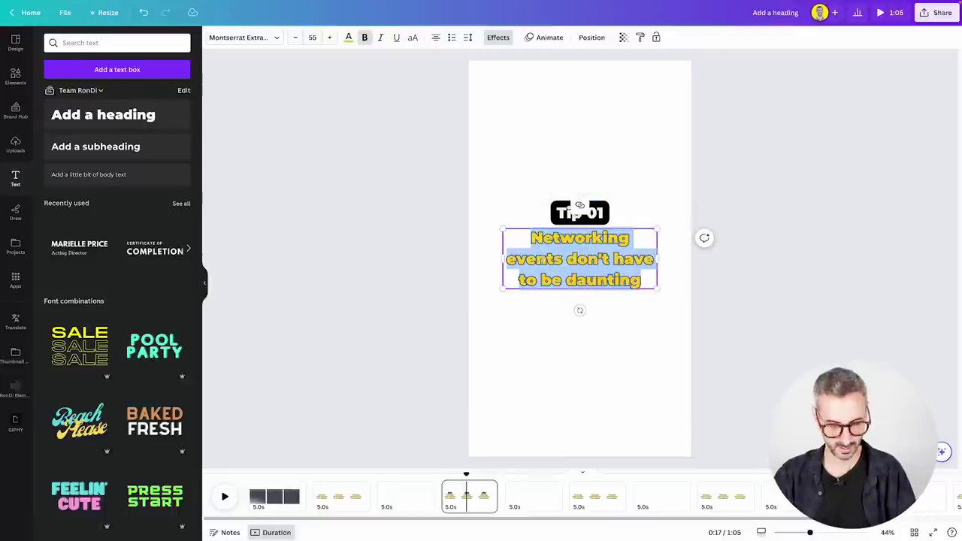
key("ctrl+v")
left_click(543, 391)
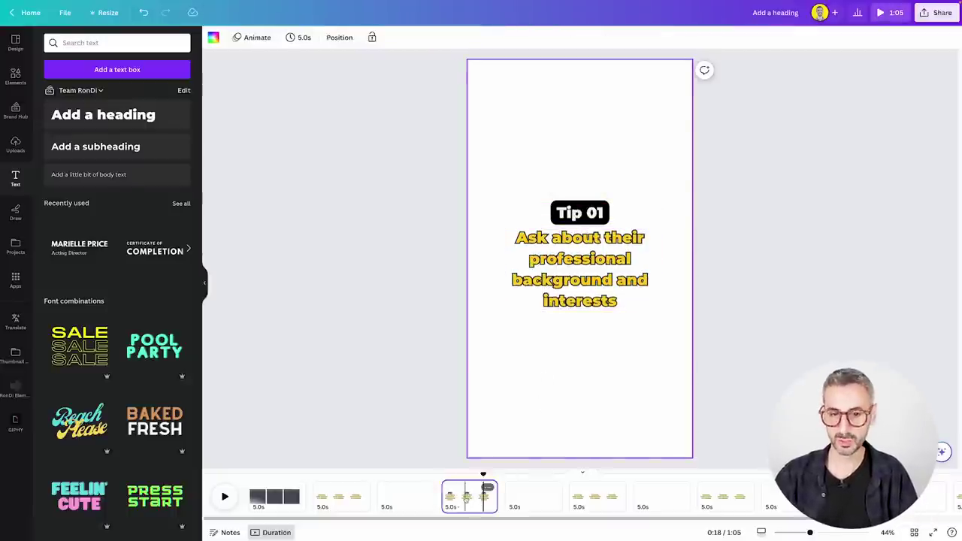
- Replace the heading on page 6 with a copy of page 4's "Tip 01" label and tip text
left_click(368, 276)
left_click_drag(391, 152, 591, 335)
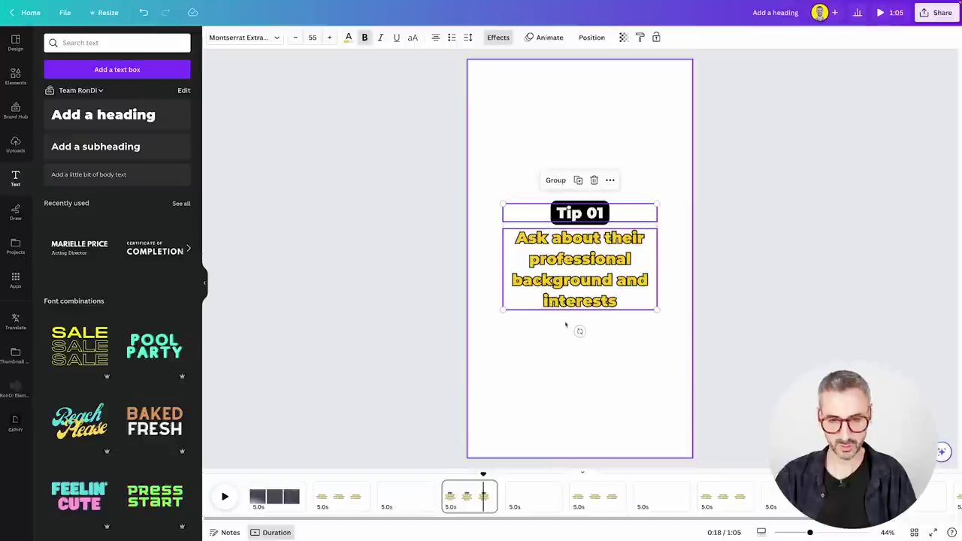
left_click(605, 496)
left_click(588, 265)
key("Delete")
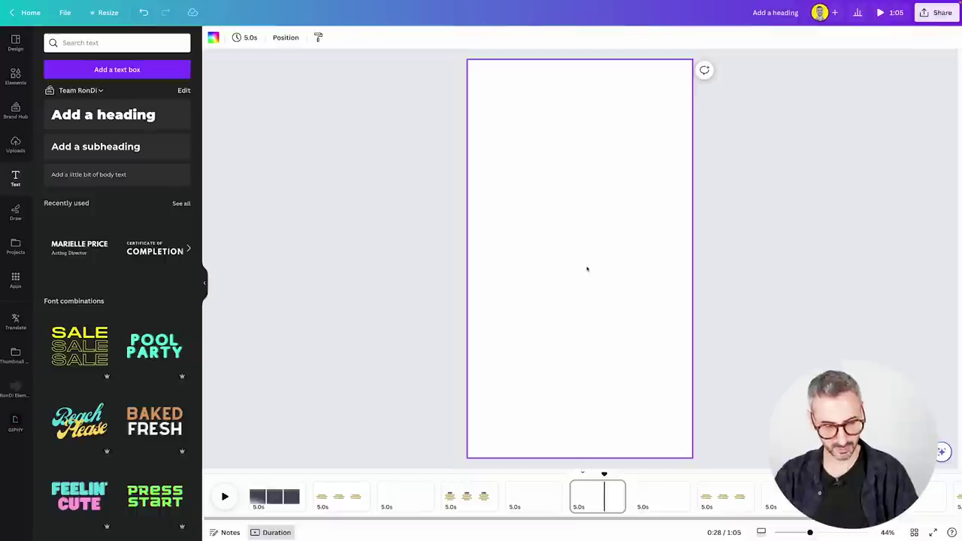
key("ctrl+v")
- Change page 6's label to "Tip 02" and its tip text to "Discuss industry trends or recent news"
left_click(574, 212)
left_click(599, 216)
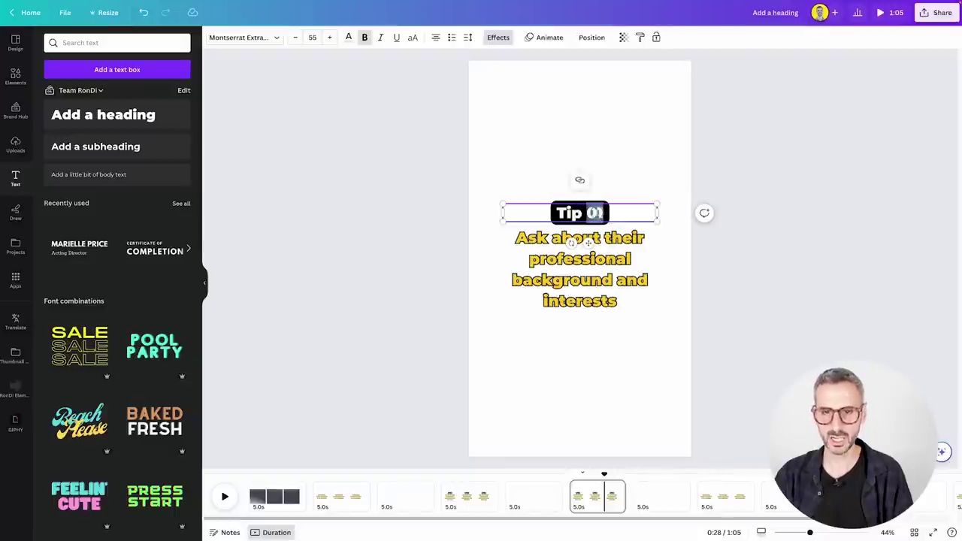
key("BackSpace")
type("2")
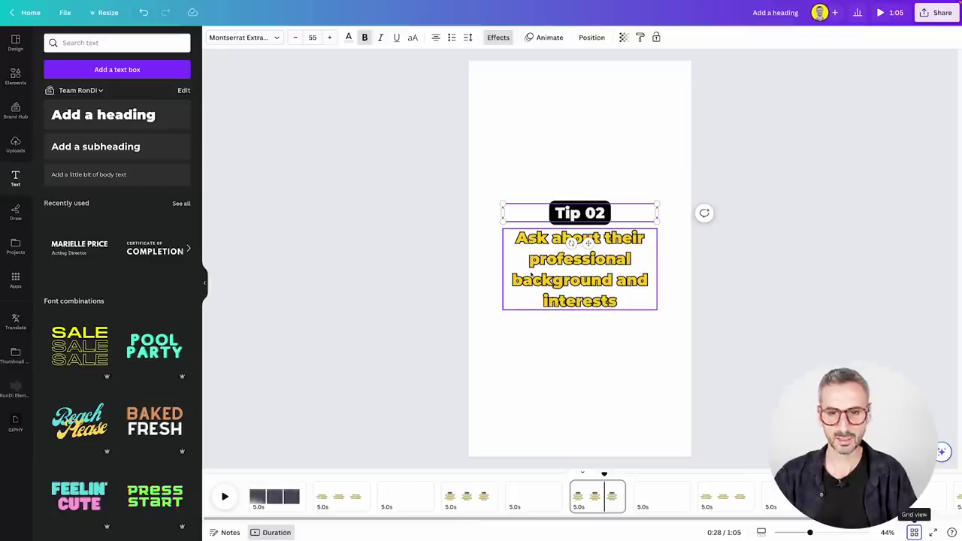
triple_click(531, 276)
type("Discuss industry trends or recent news")
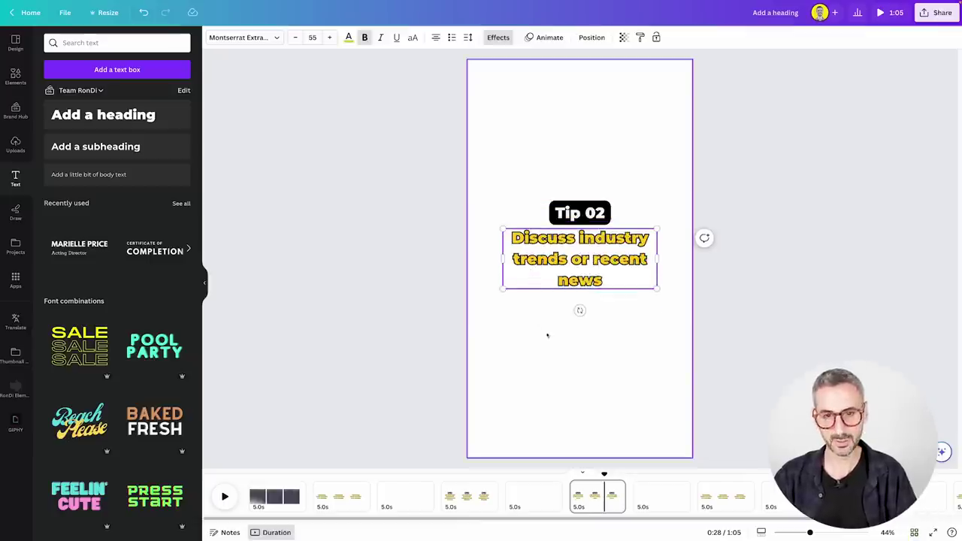
left_click(544, 335)
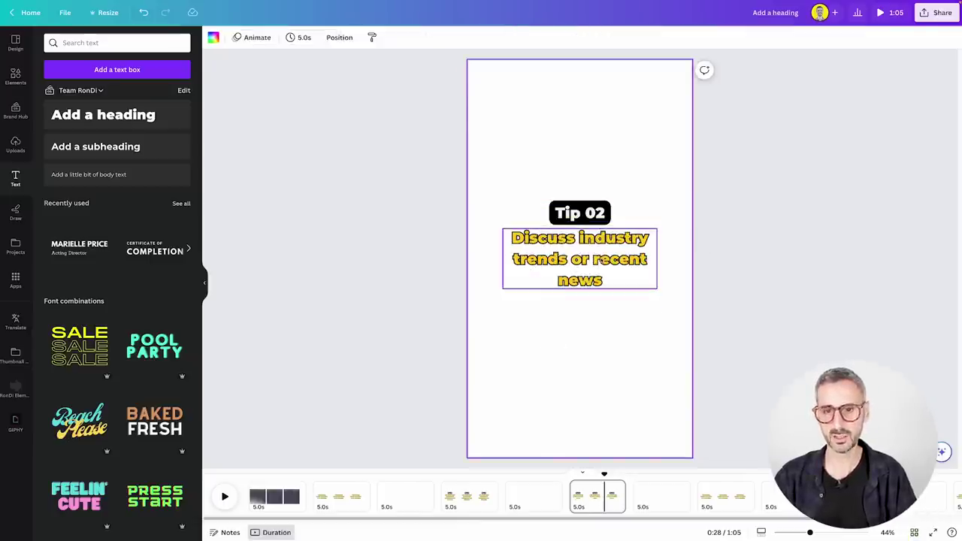
- Break page 6's tip text before "recent" and move the label and text together slightly down
left_click(599, 261)
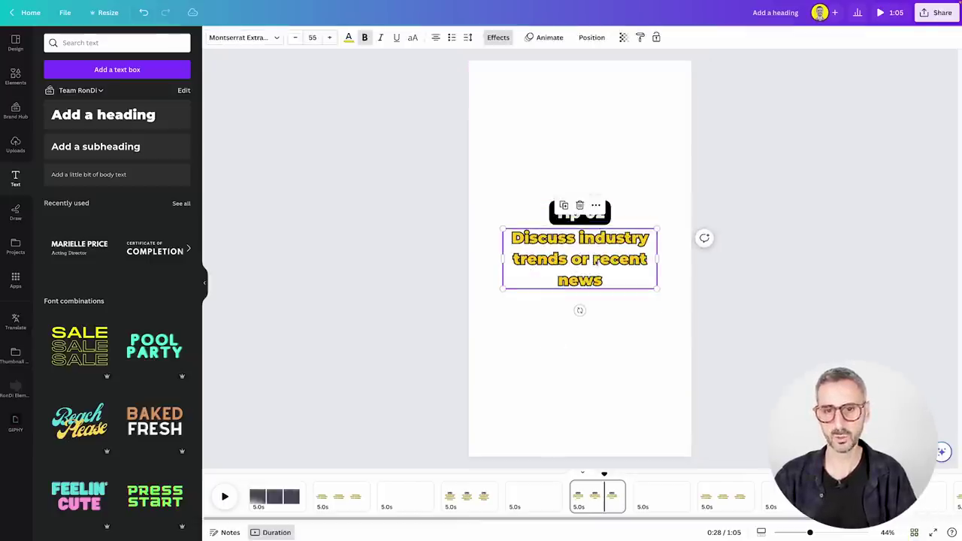
left_click(589, 339)
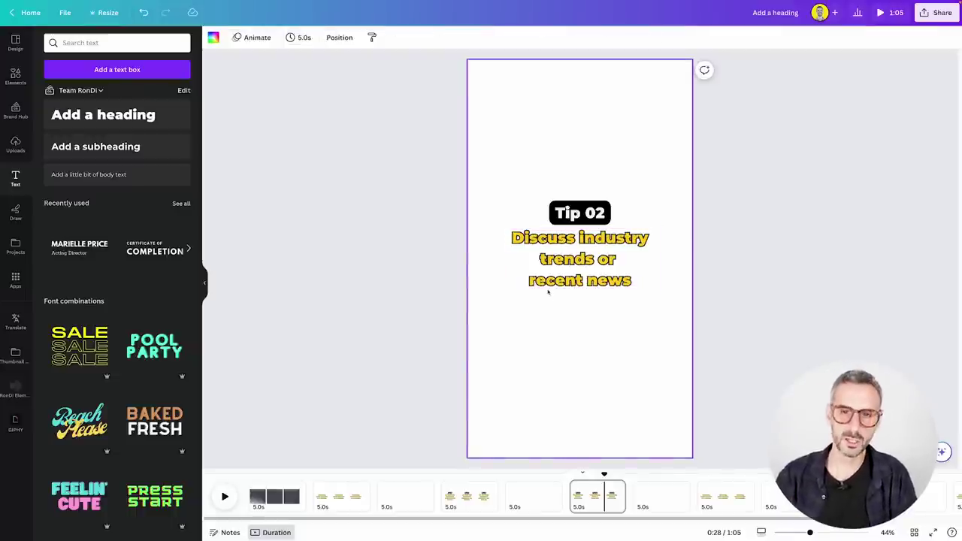
left_click_drag(509, 146, 658, 292)
left_click_drag(592, 261, 594, 274)
left_click(610, 390)
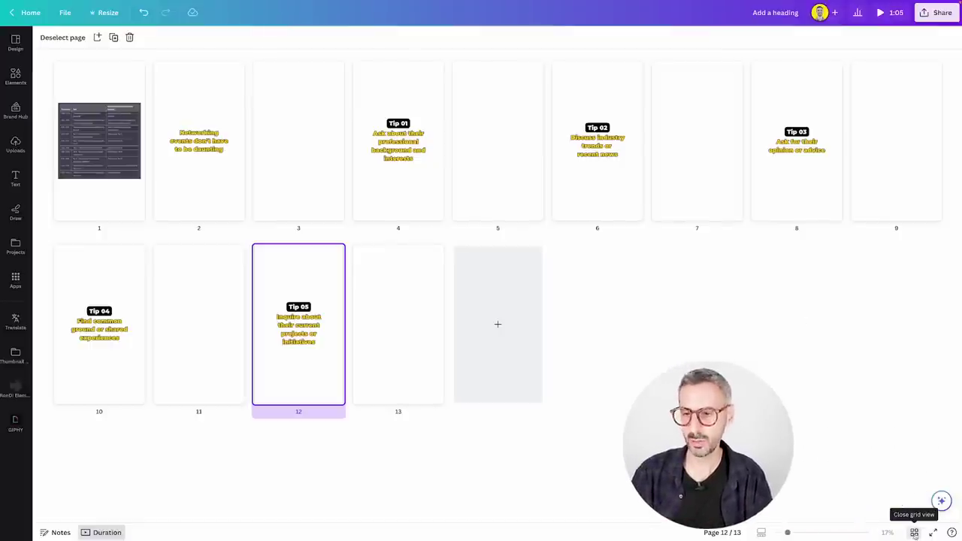
- Leave the page overview and check the script table image on page 1
left_click(914, 532)
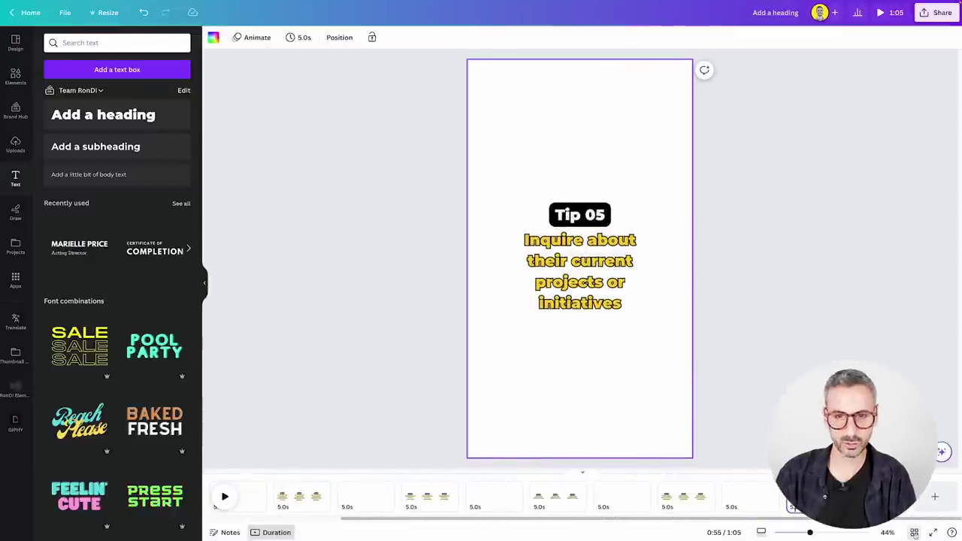
left_click(260, 497)
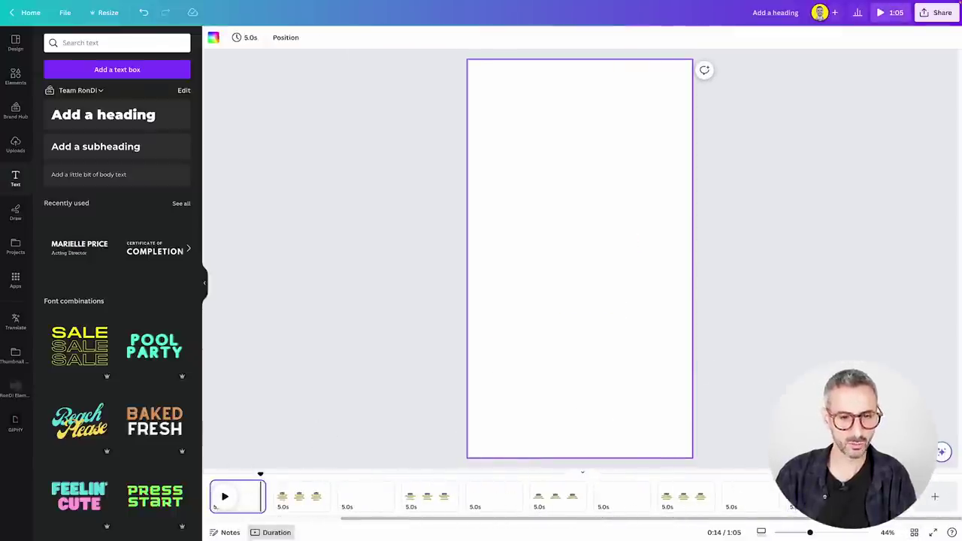
scroll(361, 496, "left", 2)
left_click(278, 496)
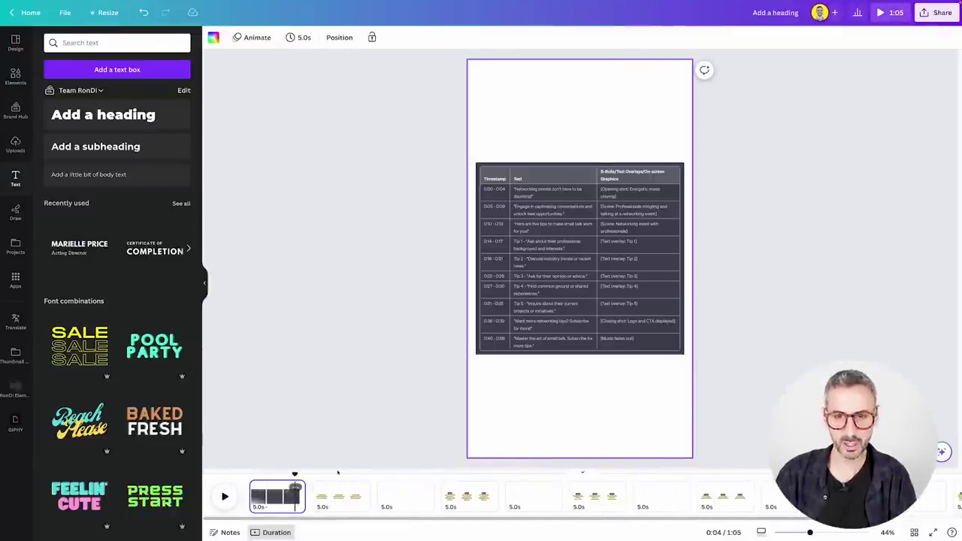
left_click(587, 232)
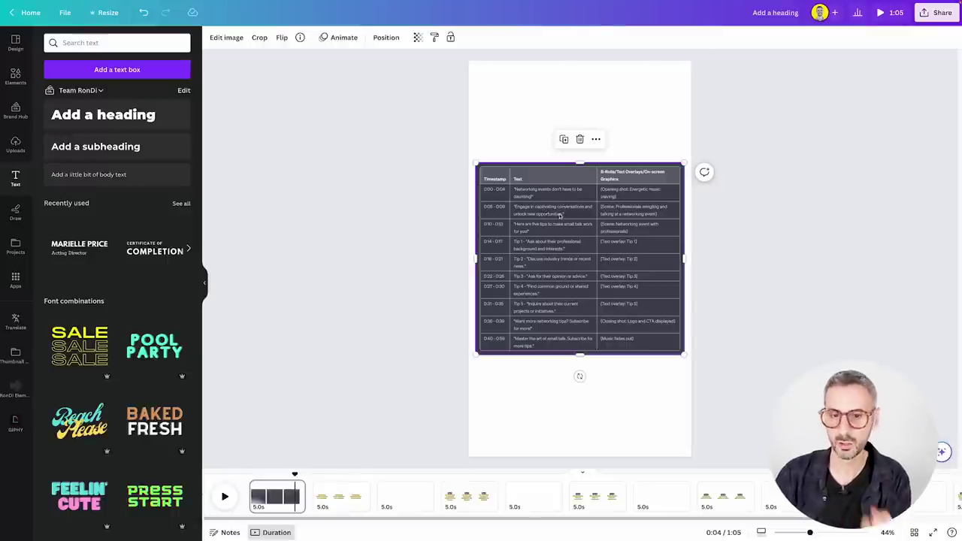
- Find emojis matching "no" and add the man with crossed arms to page 2
left_click(331, 492)
left_click(583, 259)
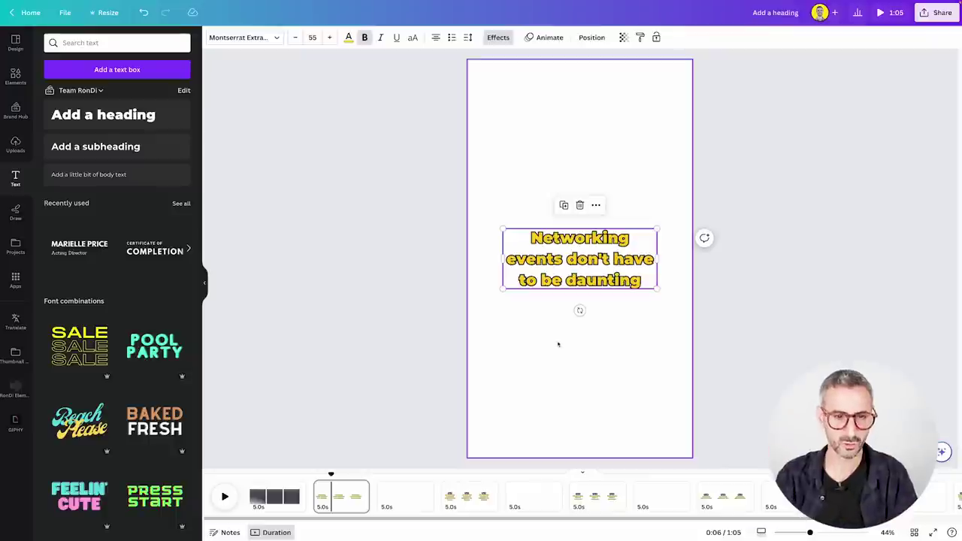
left_click(16, 283)
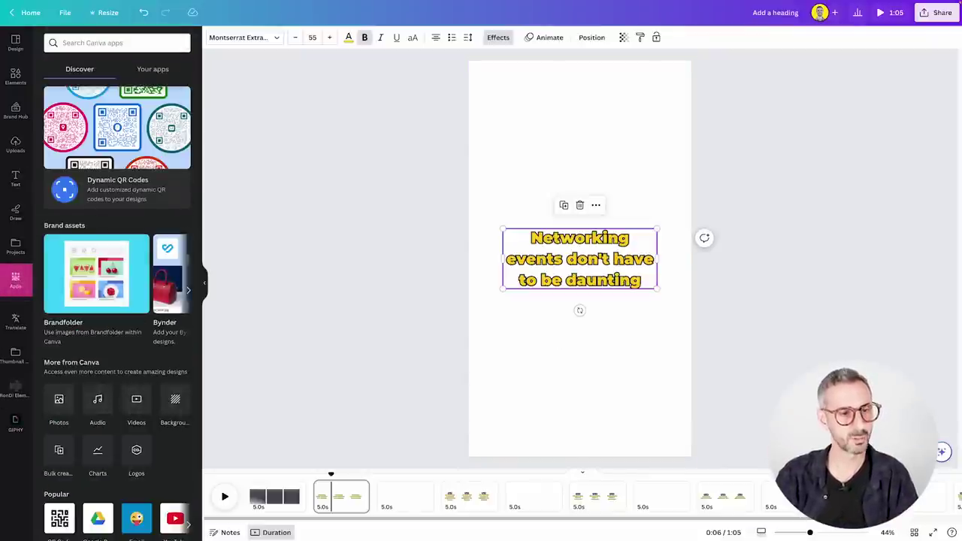
scroll(113, 376, "down", 1)
left_click(138, 501)
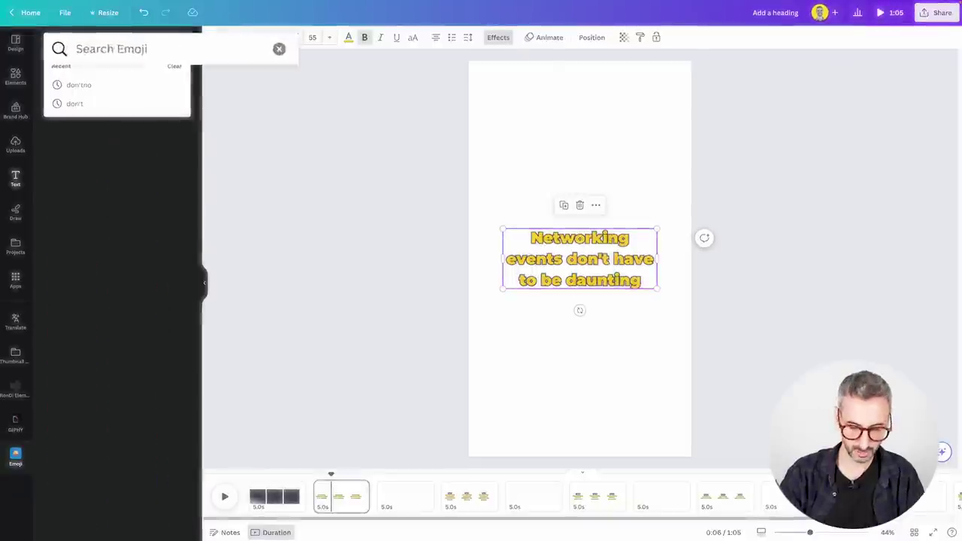
type("no")
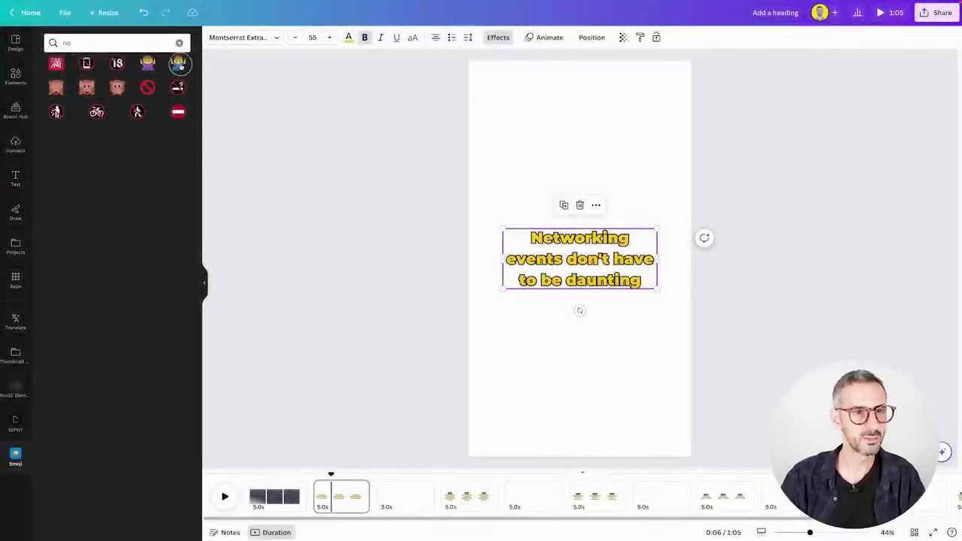
left_click(180, 66)
- Centre the emoji directly above page 2's heading and move the emoji and heading together slightly down
left_click_drag(625, 216, 580, 209)
left_click(518, 234)
left_click_drag(563, 125, 584, 333)
left_click_drag(580, 263, 580, 279)
left_click(565, 411)
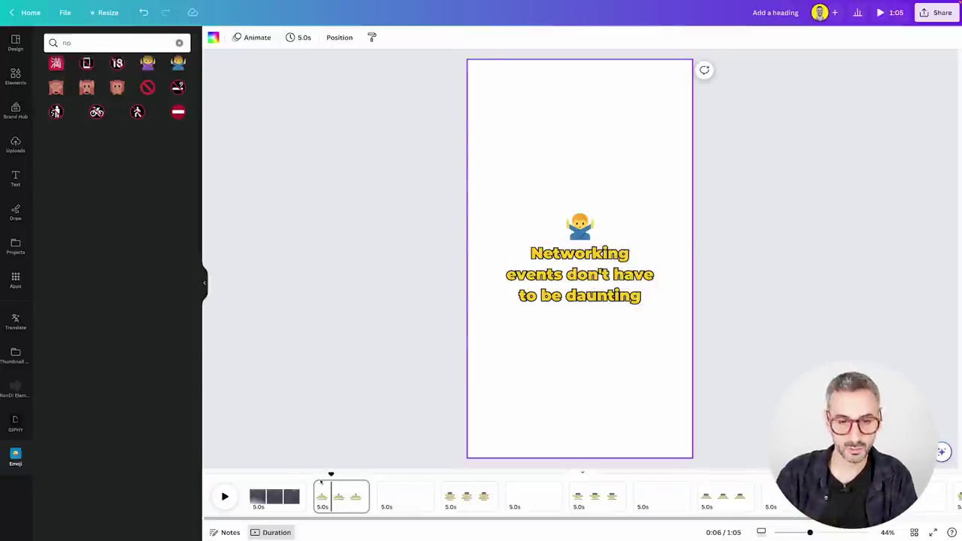
- Consult the script table on page 1 and insert a blank page after page 3
left_click(275, 496)
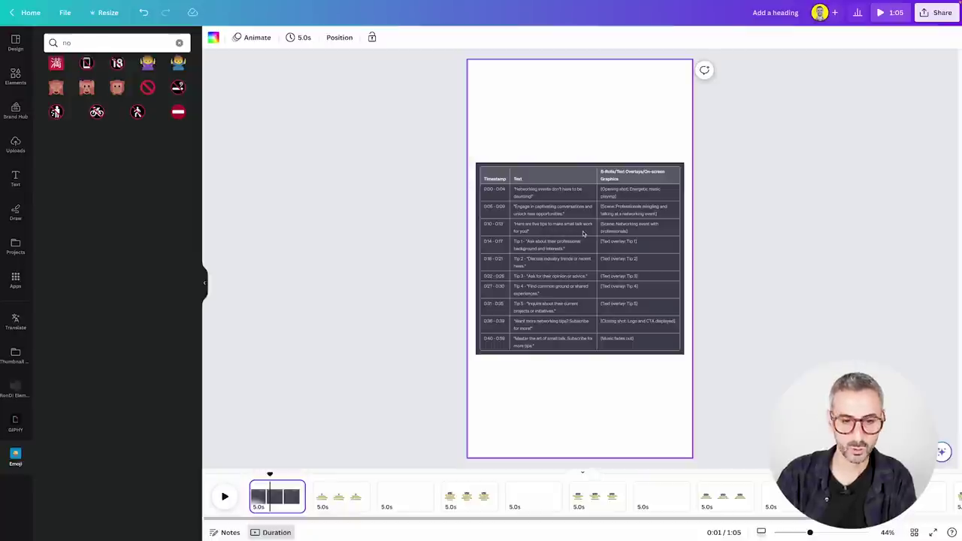
left_click(403, 494)
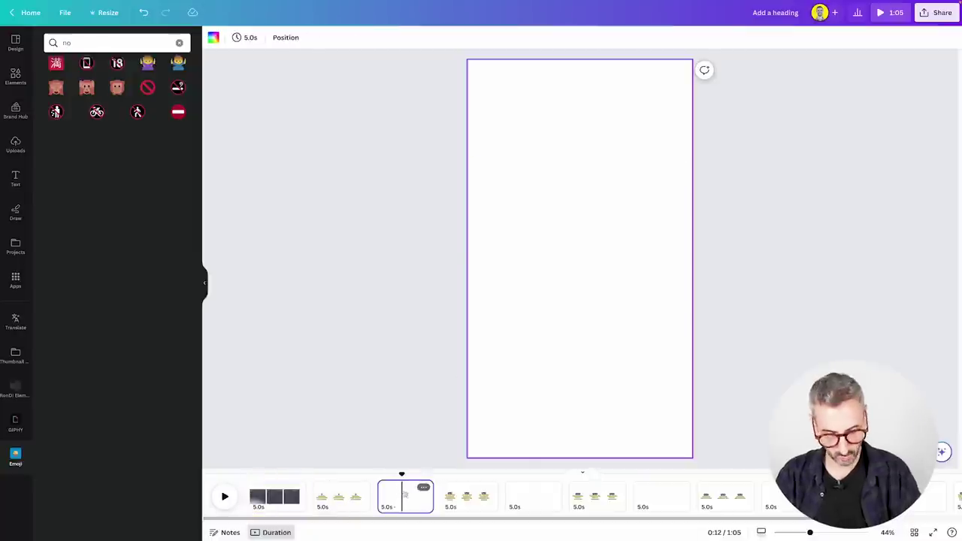
left_click(431, 496)
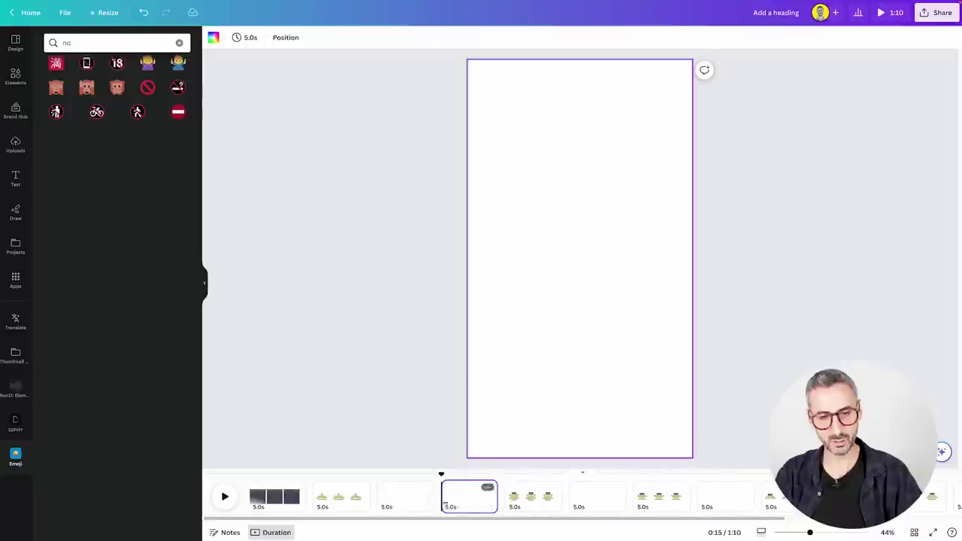
left_click_drag(443, 505, 417, 500)
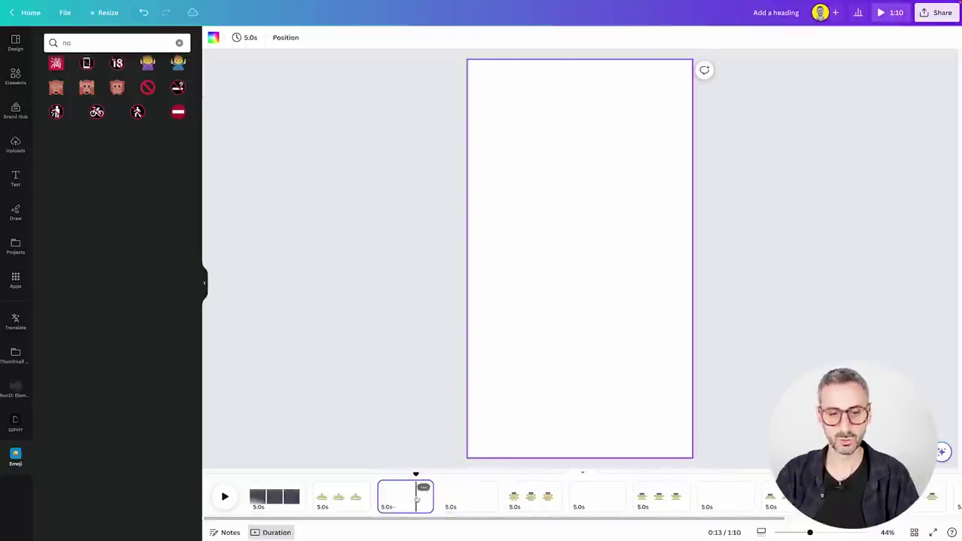
- Recheck the script table and fill the blank page 4 with a single full-page grid placeholder
left_click(283, 498)
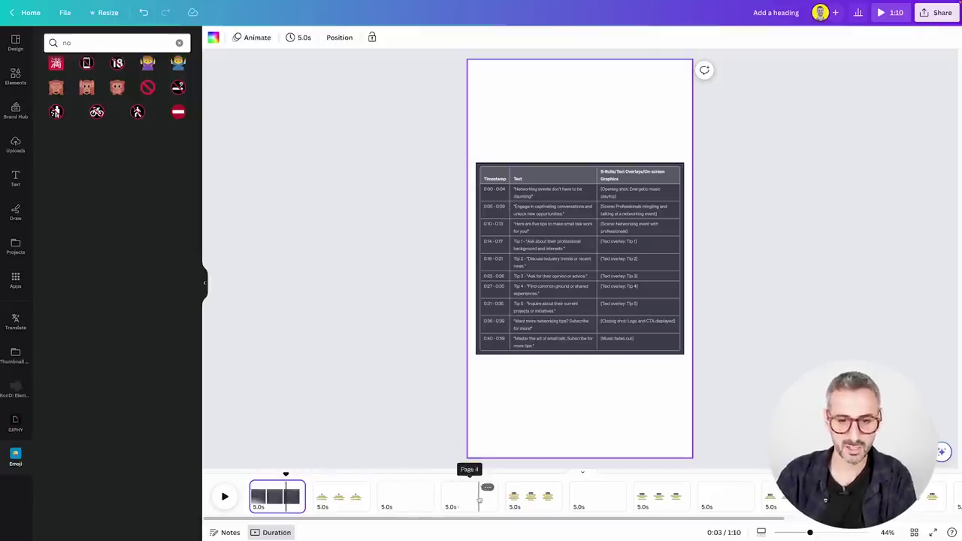
left_click(470, 496)
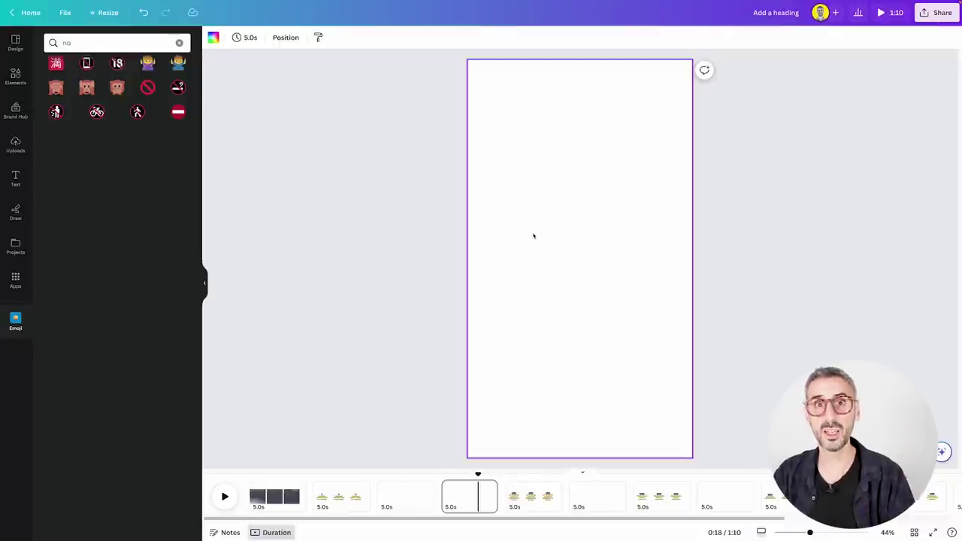
left_click(16, 80)
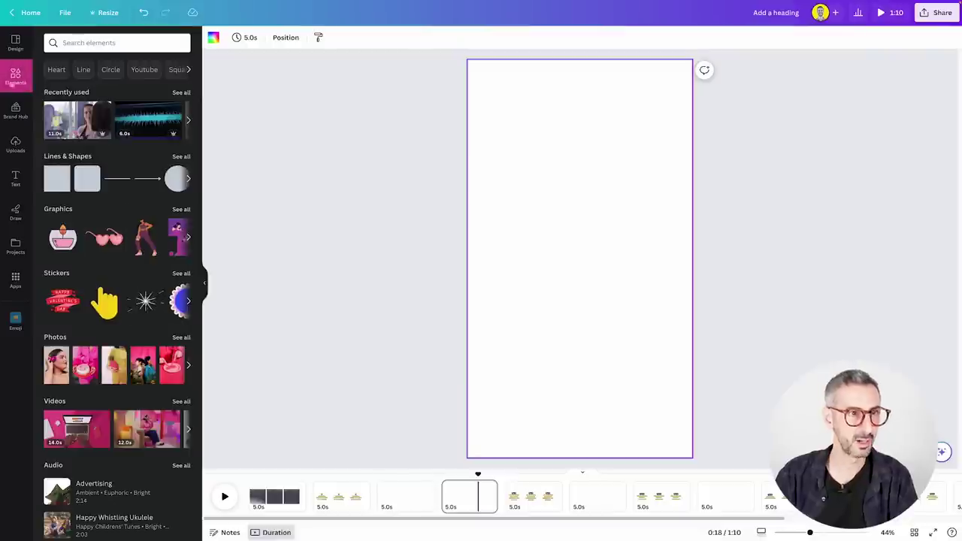
scroll(120, 233, "down", 9)
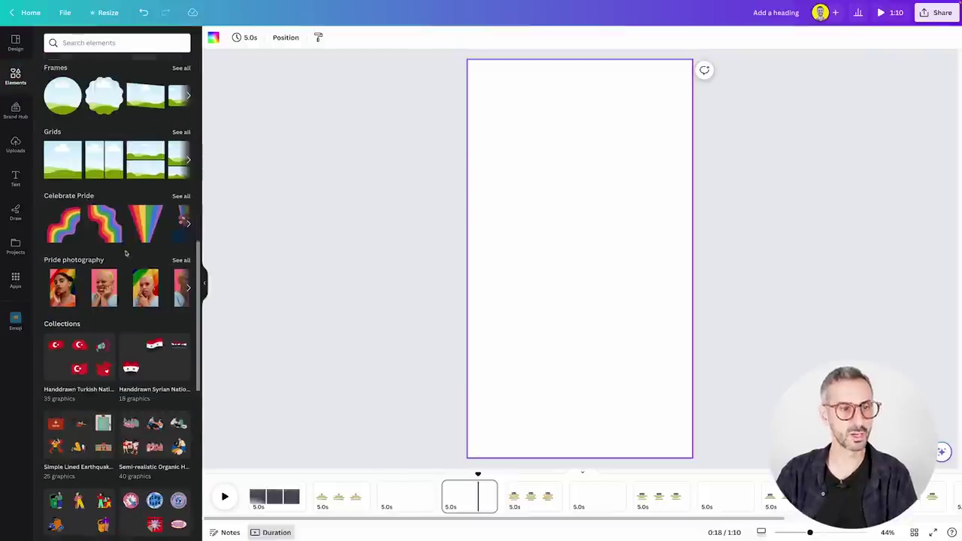
left_click(59, 155)
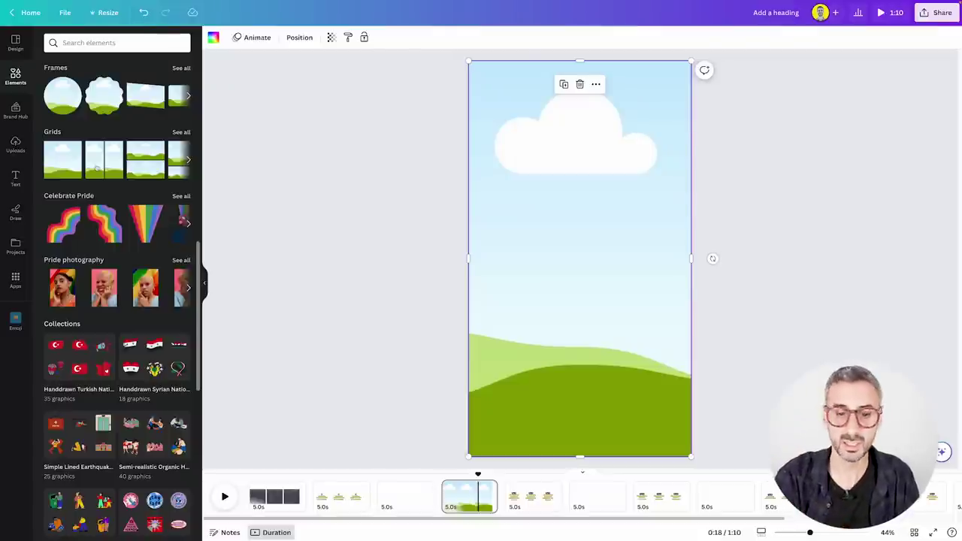
- Copy page 4's full-page grid placeholder onto the blank page 3
left_click(405, 495)
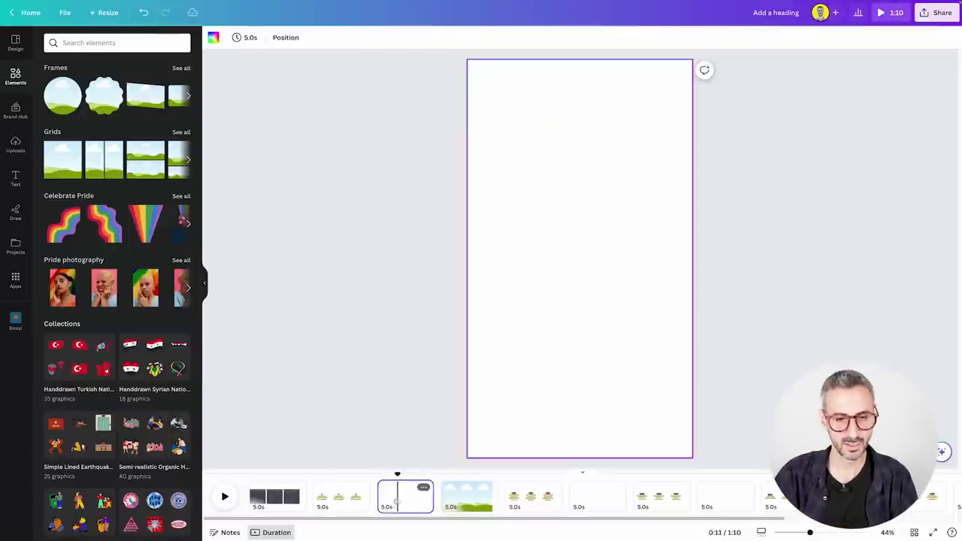
left_click(293, 493)
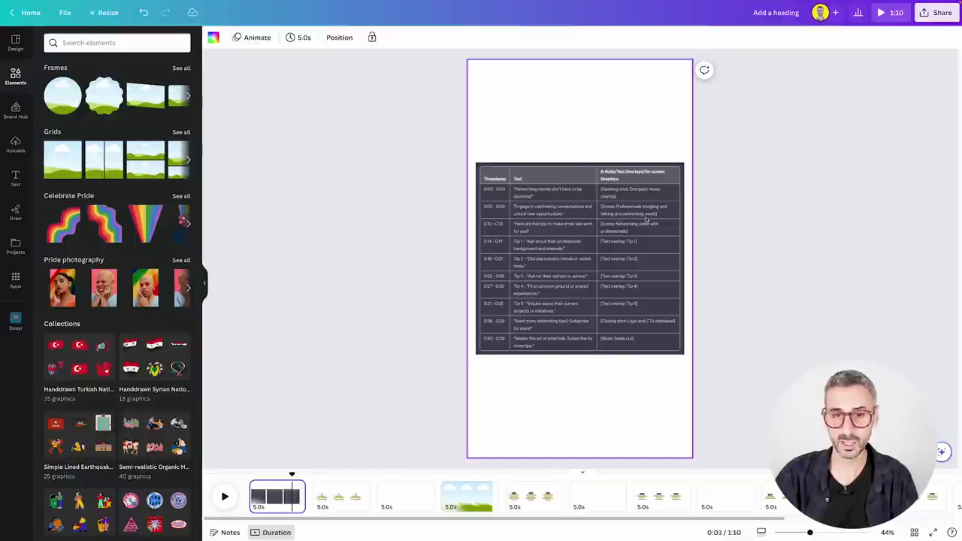
left_click(407, 508)
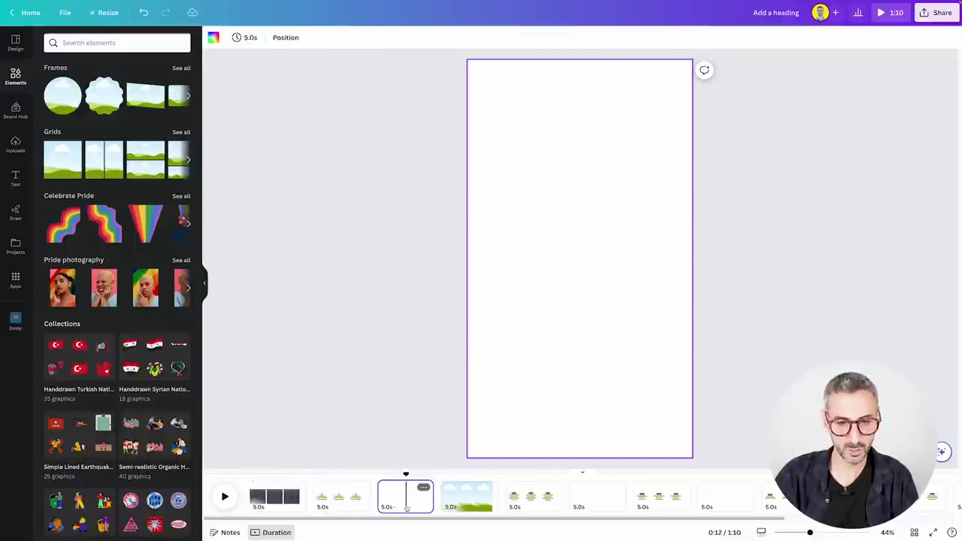
left_click(467, 507)
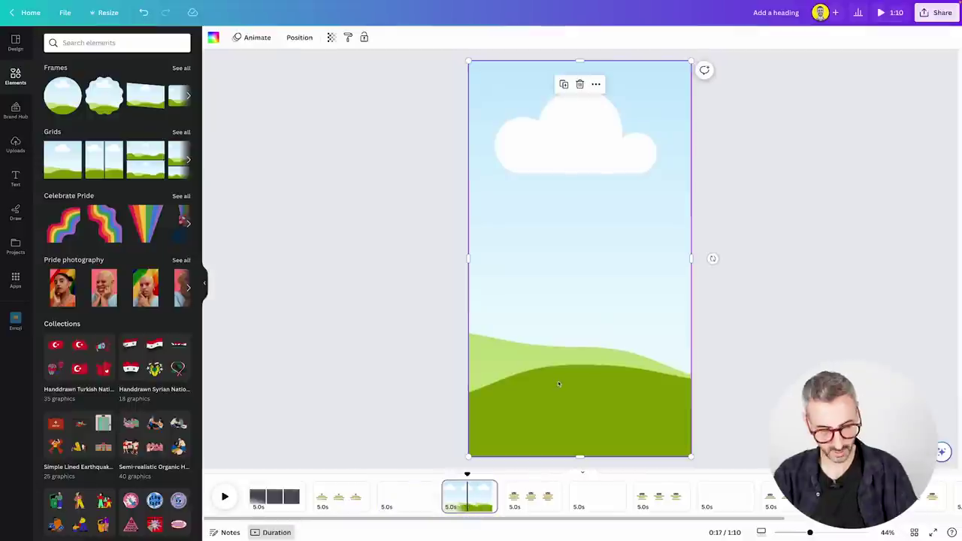
left_click(420, 496)
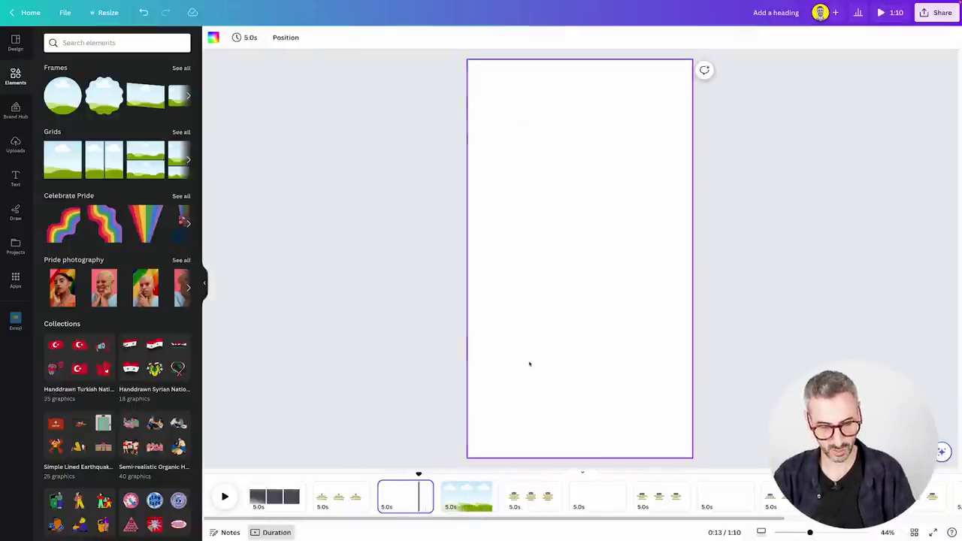
key("ctrl+v")
left_click(762, 300)
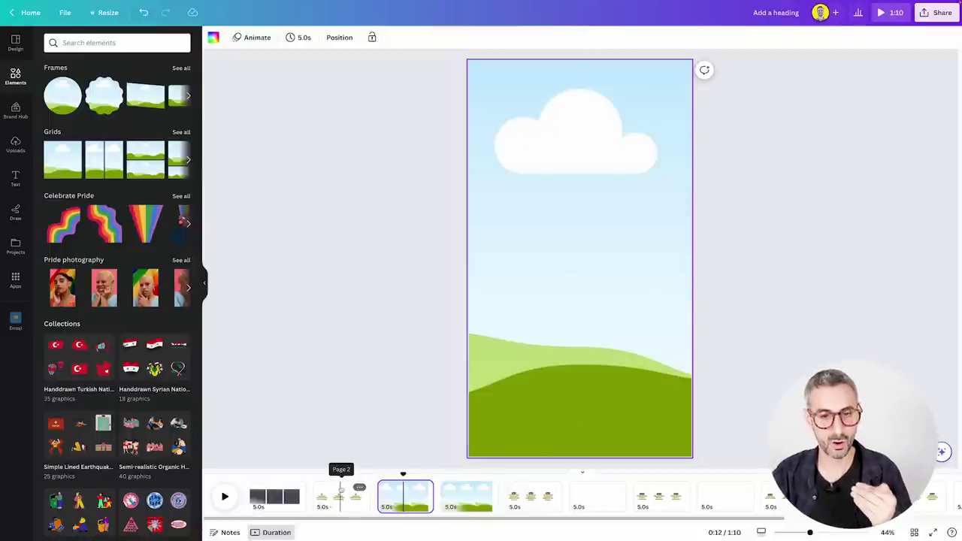
- Copy the scene description "Professionals mingling and talking at a networking event" from the script table in ChatGPT
left_click(275, 496)
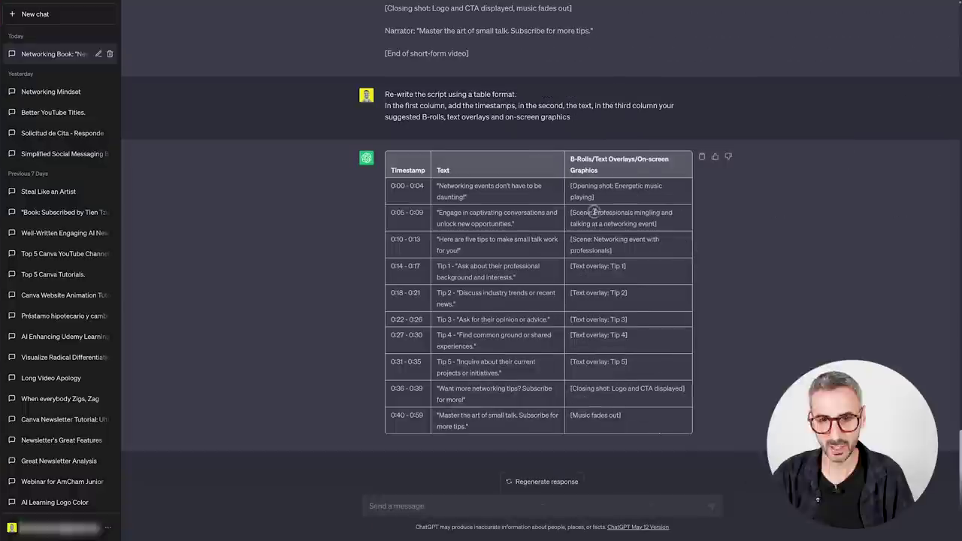
left_click_drag(594, 213, 614, 221)
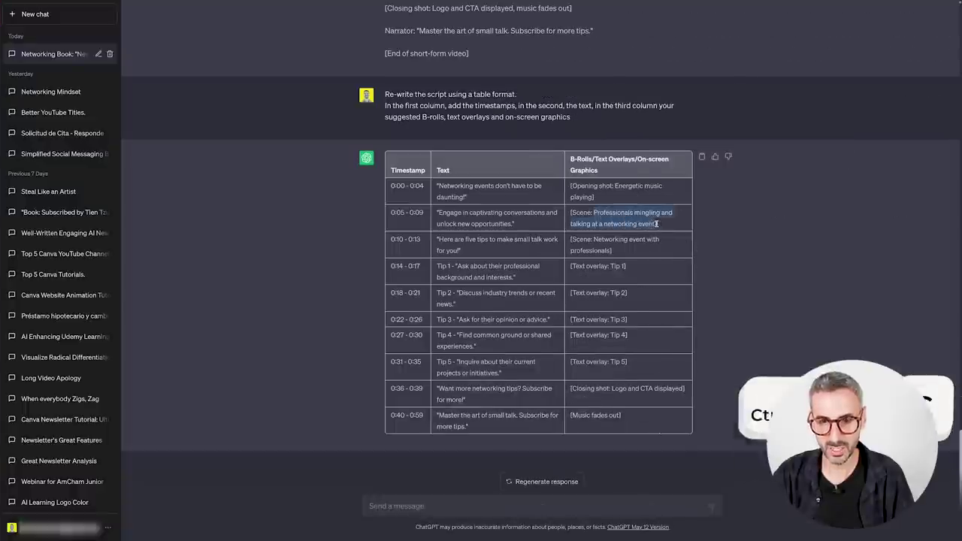
key("ctrl+c")
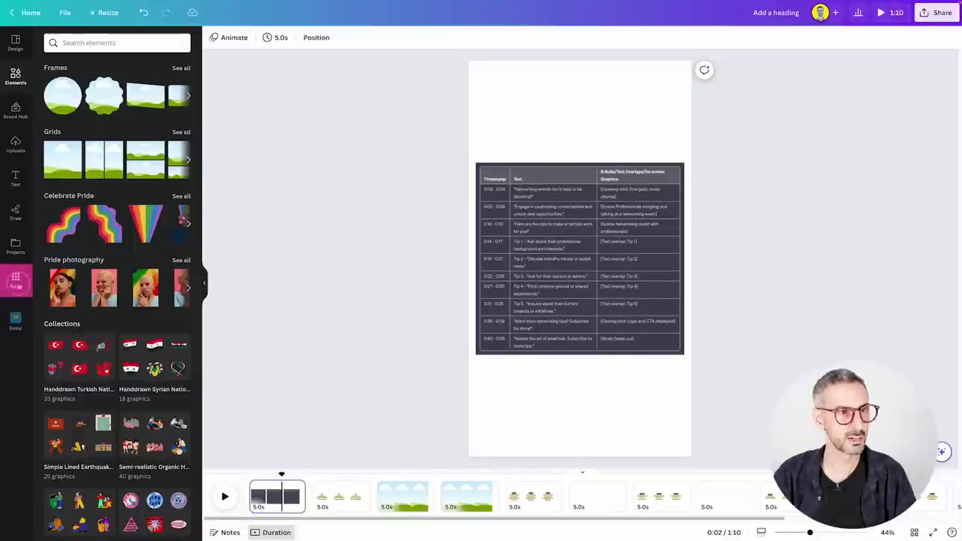
- Switch back to Canva, search its stock videos for "Professionals mingling and talking at a networking event" and browse the clips
left_click(17, 284)
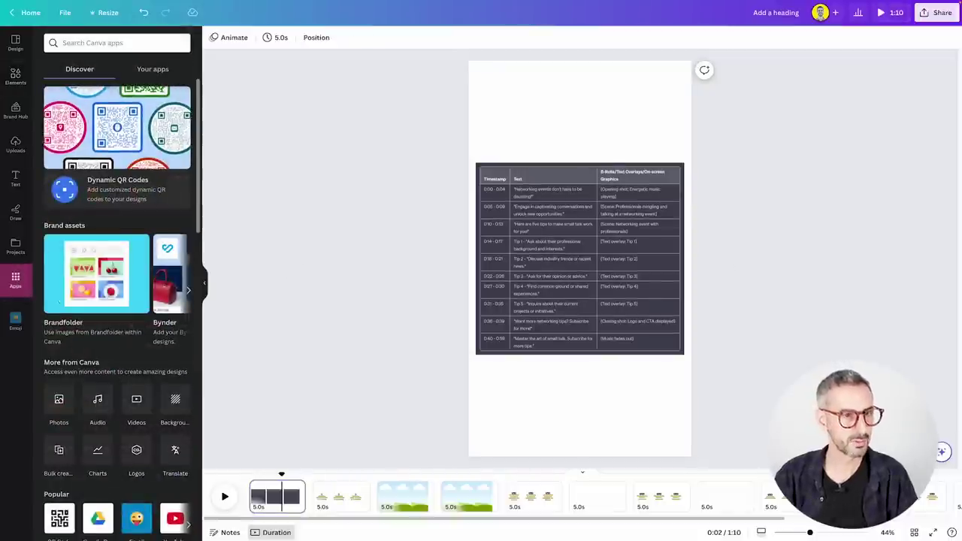
left_click(136, 404)
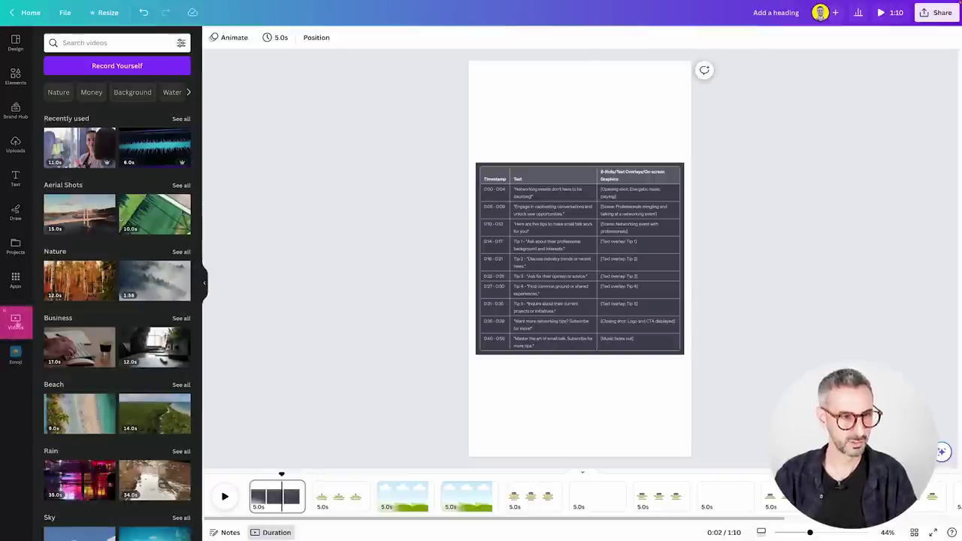
key("ctrl+v")
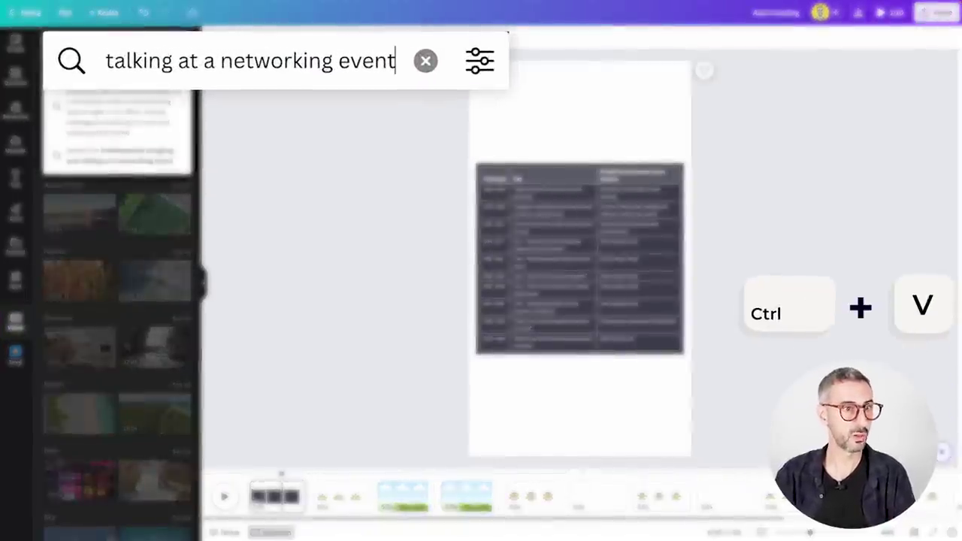
key("Return")
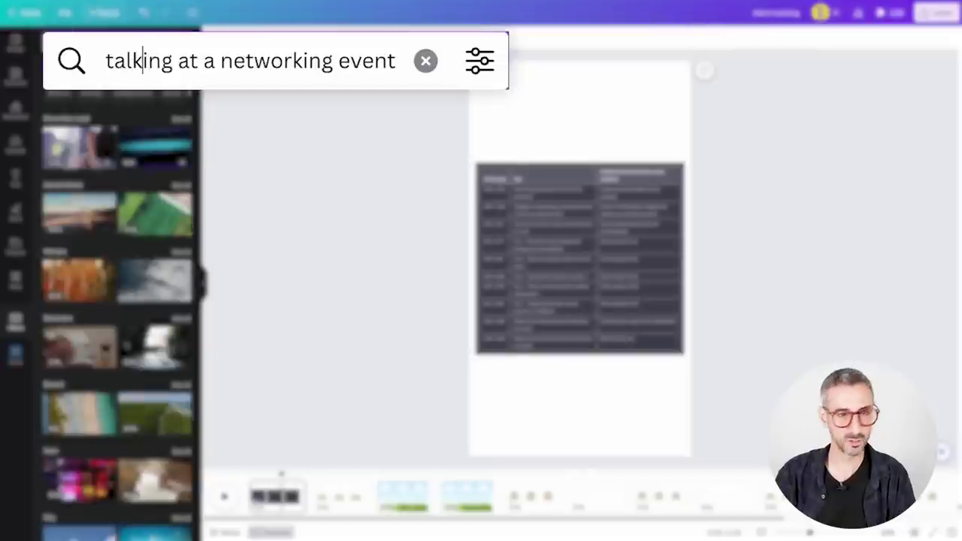
key("Home")
type("people mingling and")
key("Left")
key("Left")
key("Left")
key("Left")
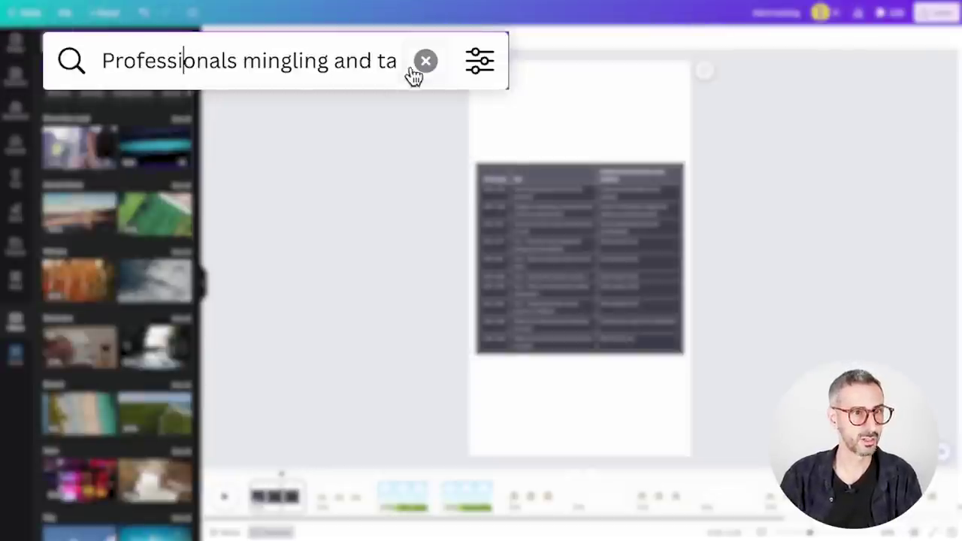
left_click(348, 60)
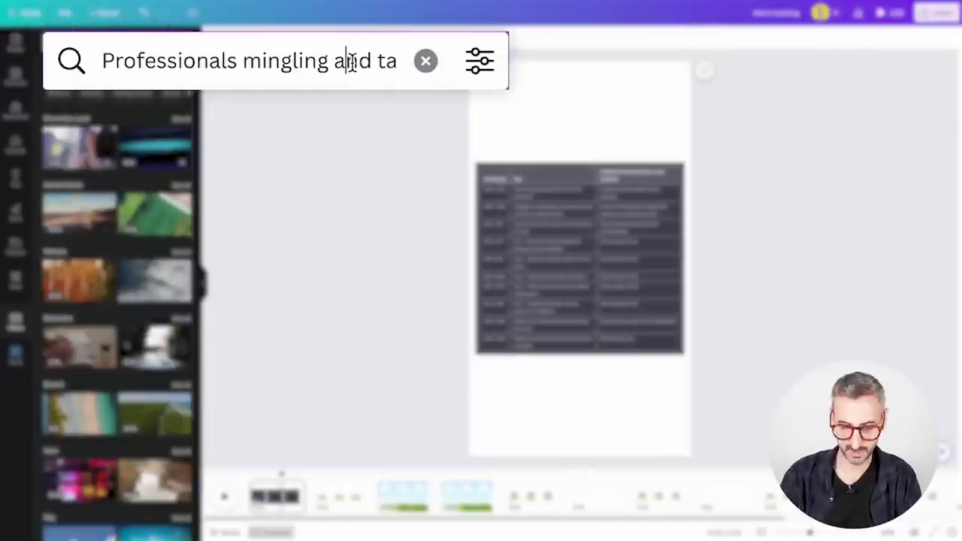
key("Return")
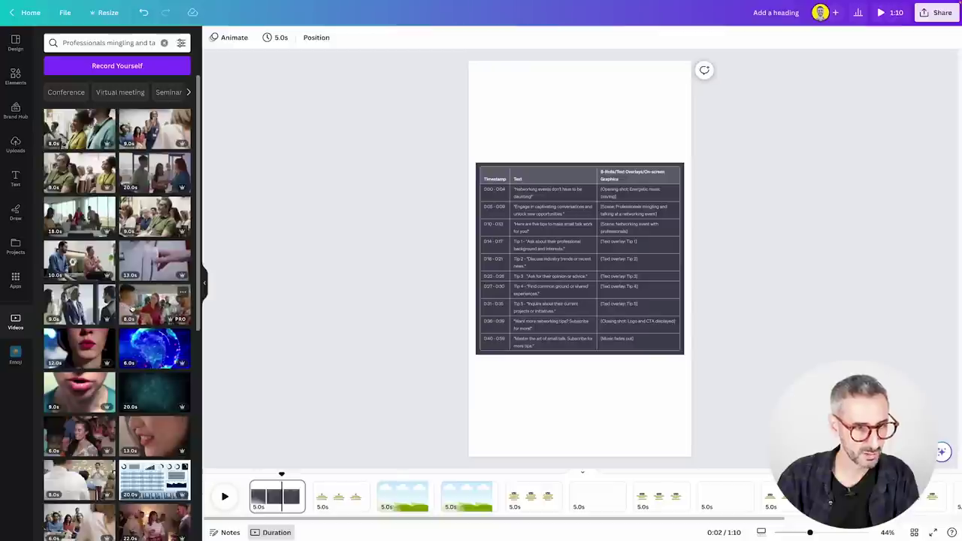
scroll(90, 440, "down", 2)
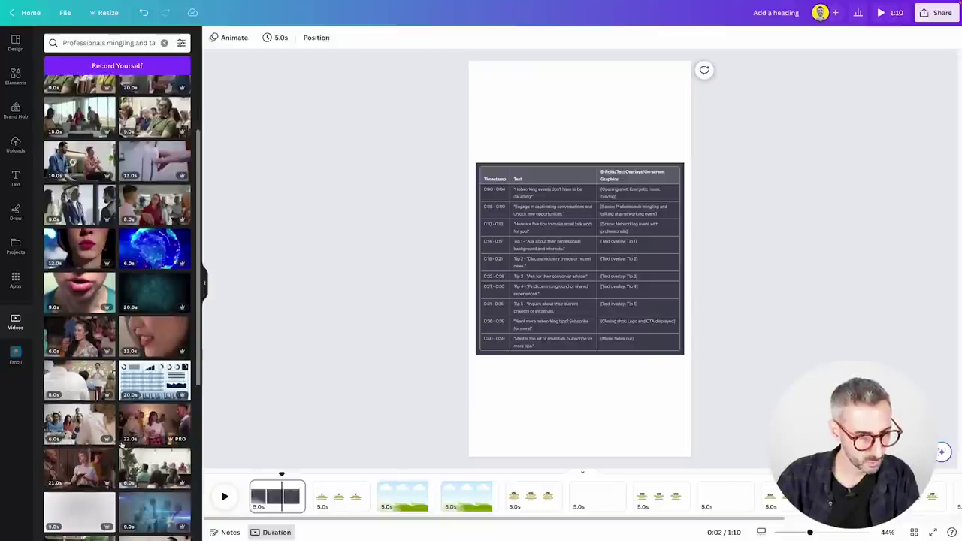
- Browse the networking clips and place the 9-second clip of the woman in a headscarf into page 3's full-page placeholder
scroll(149, 425, "down", 3)
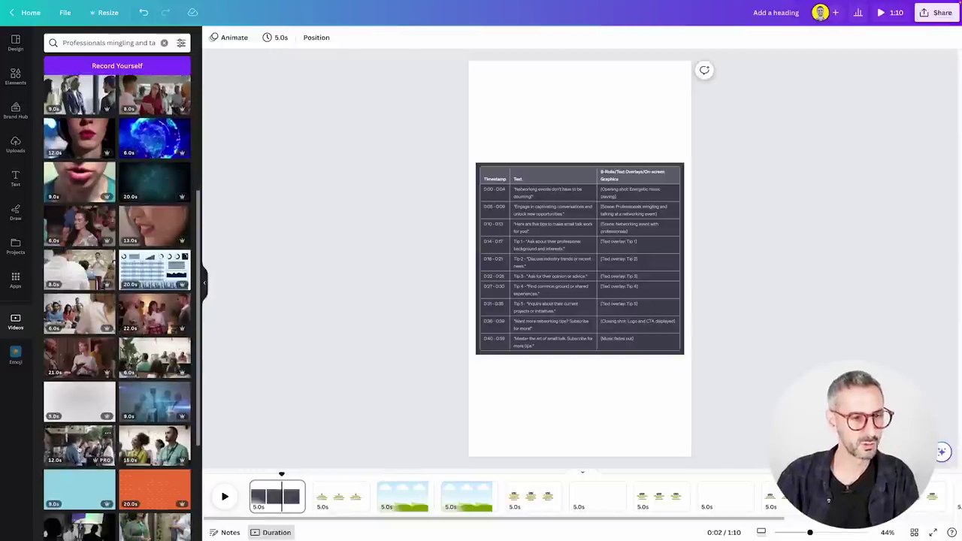
scroll(91, 443, "down", 1)
left_click(398, 497)
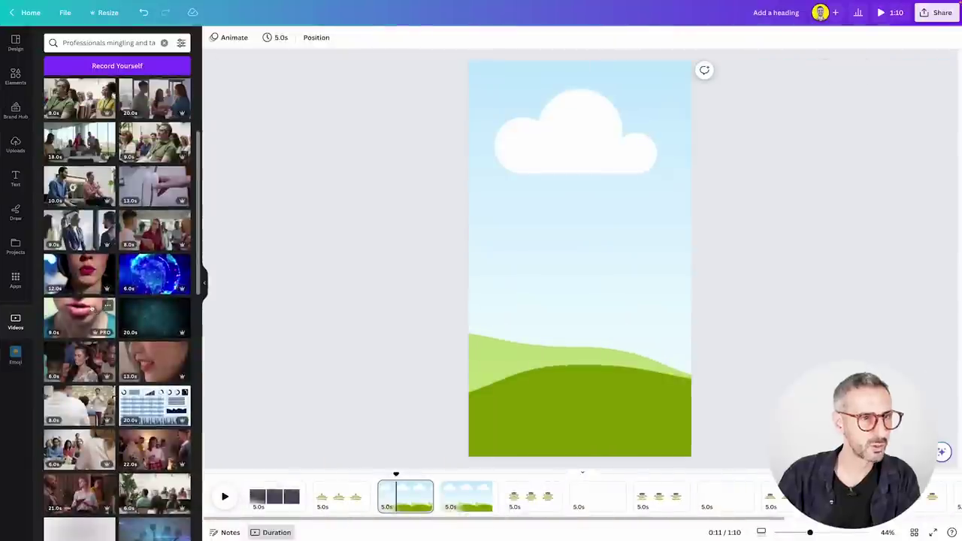
scroll(102, 204, "up", 2)
scroll(100, 204, "up", 3)
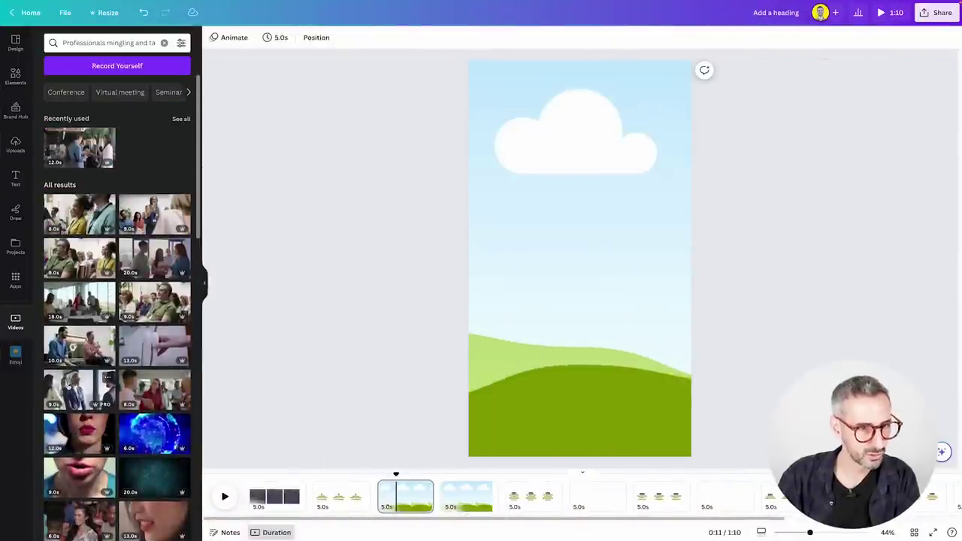
left_click(72, 387)
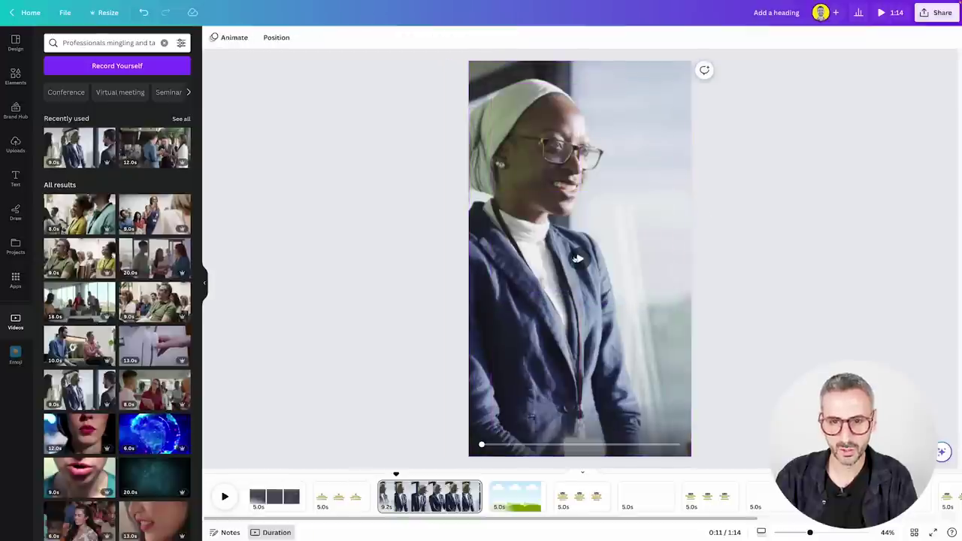
- Preview page 3's clip and shift the footage left within its crop towards the man facing her
left_click(579, 260)
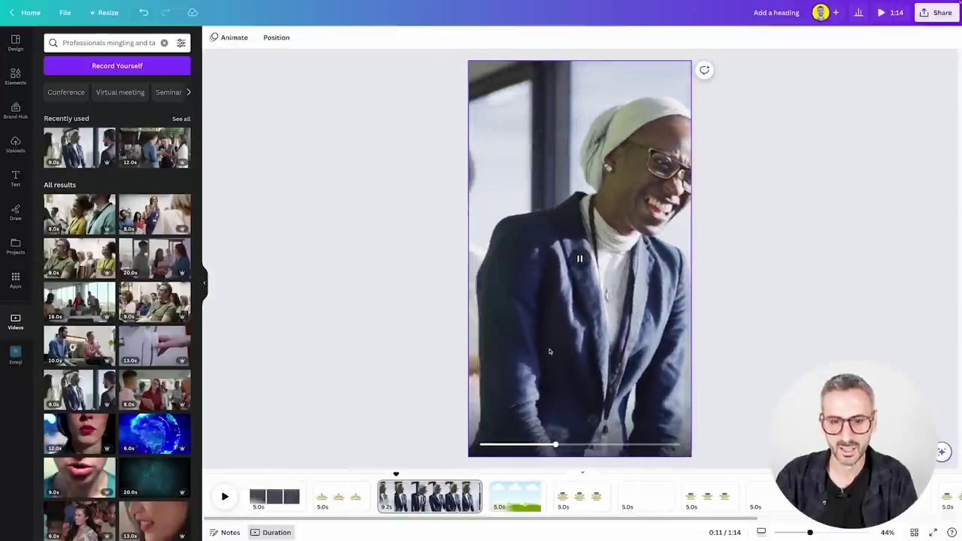
double_click(550, 352)
left_click_drag(553, 349, 420, 348)
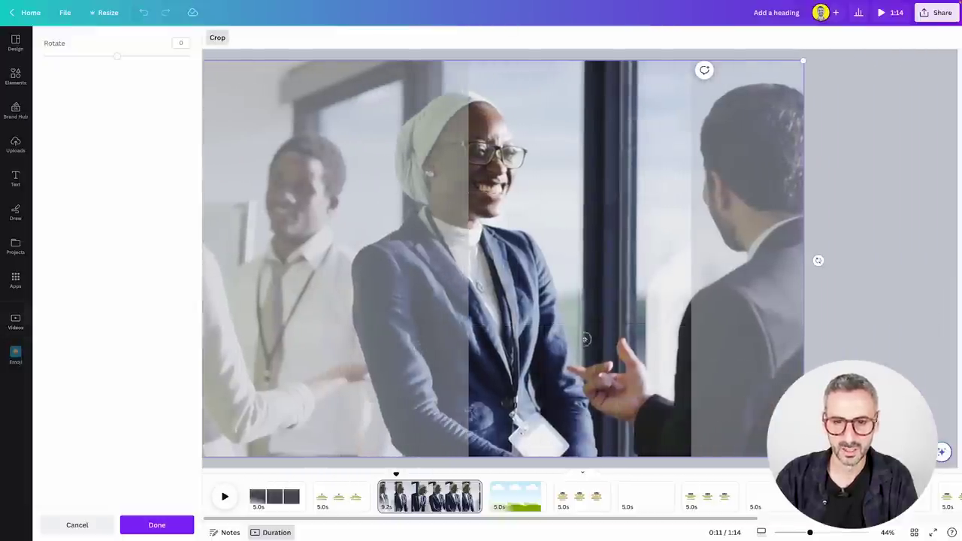
left_click(137, 522)
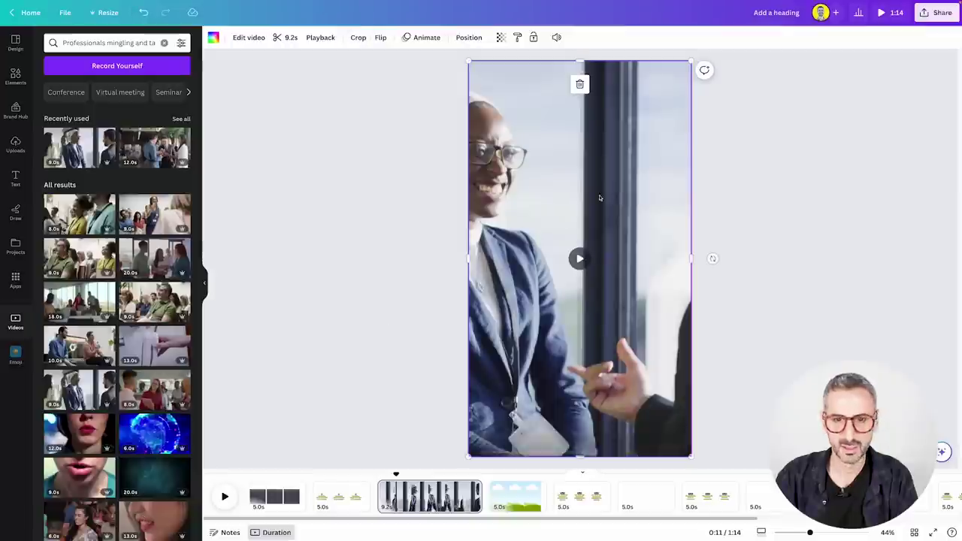
left_click(579, 260)
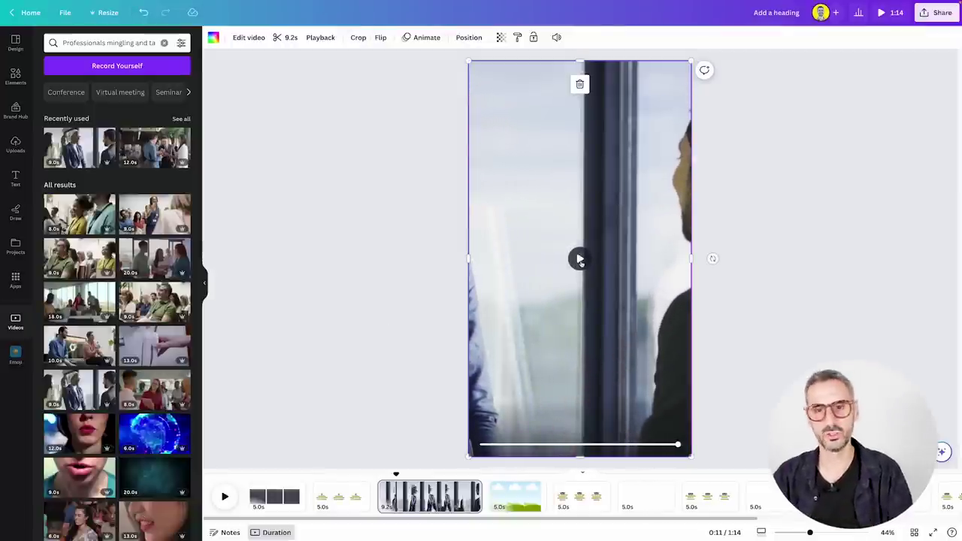
- Detach the headscarf clip from page 3's grid placeholder and delete it
right_click(589, 310)
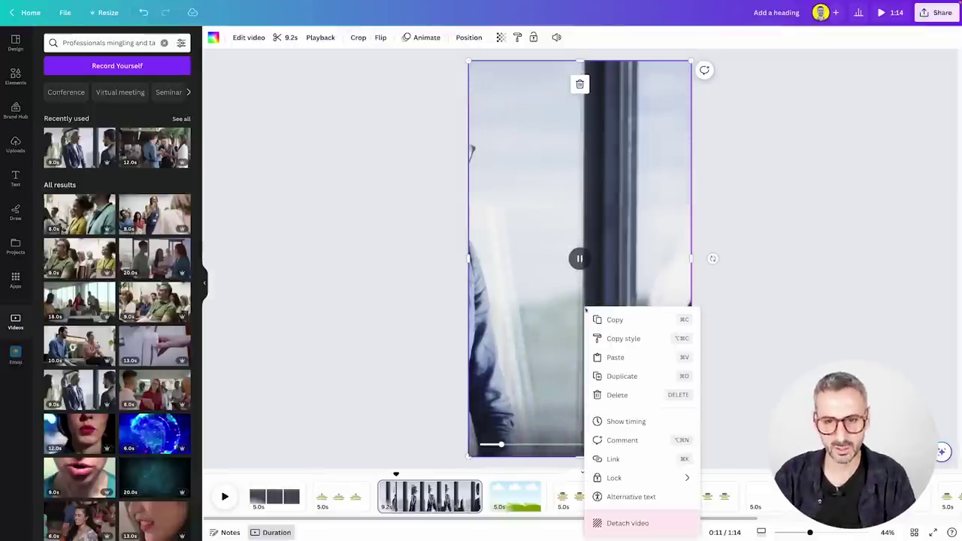
left_click(636, 521)
mouse_move(651, 260)
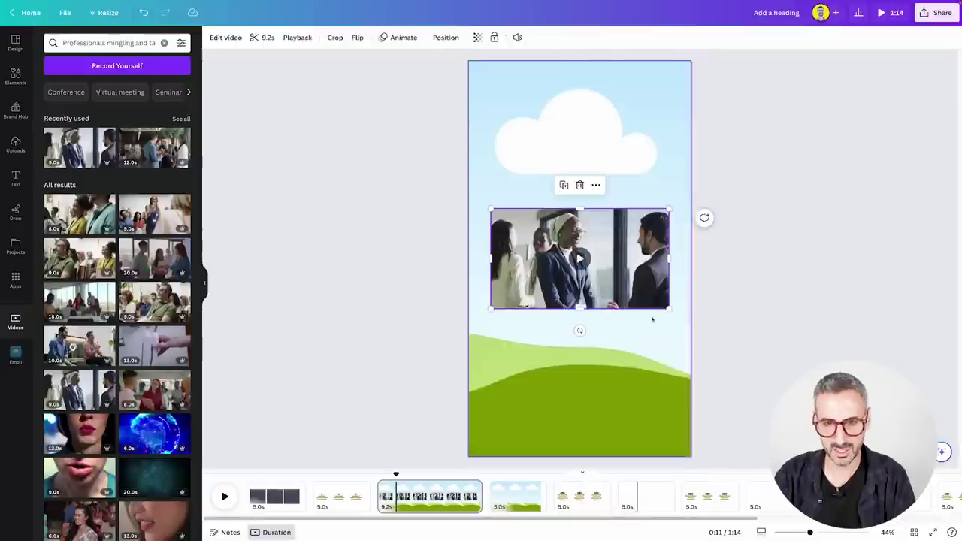
key("ctrl+z")
right_click(634, 257)
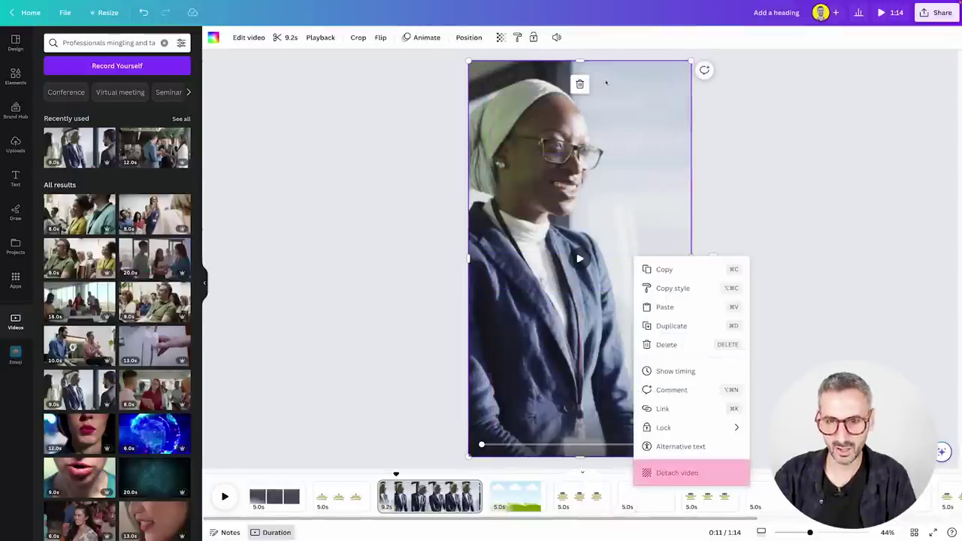
left_click(679, 473)
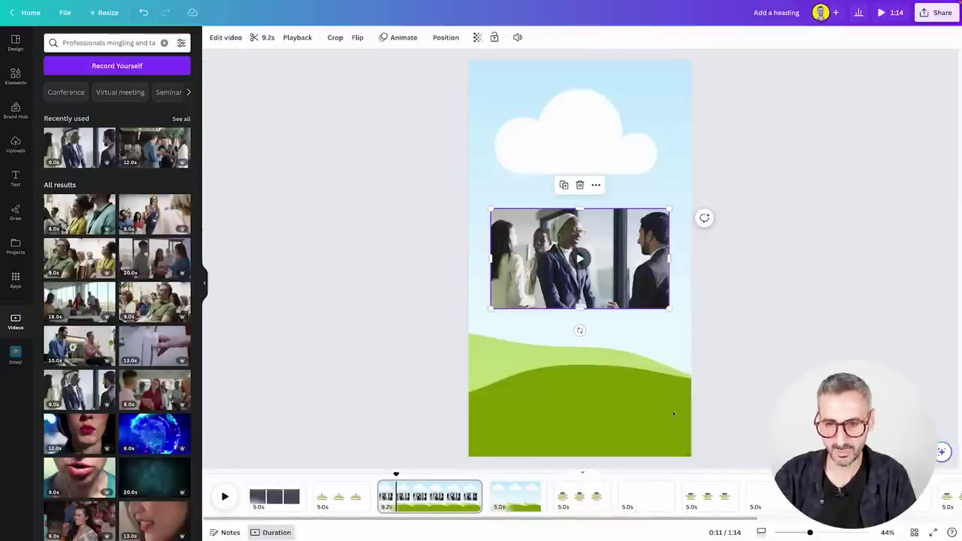
key("Delete")
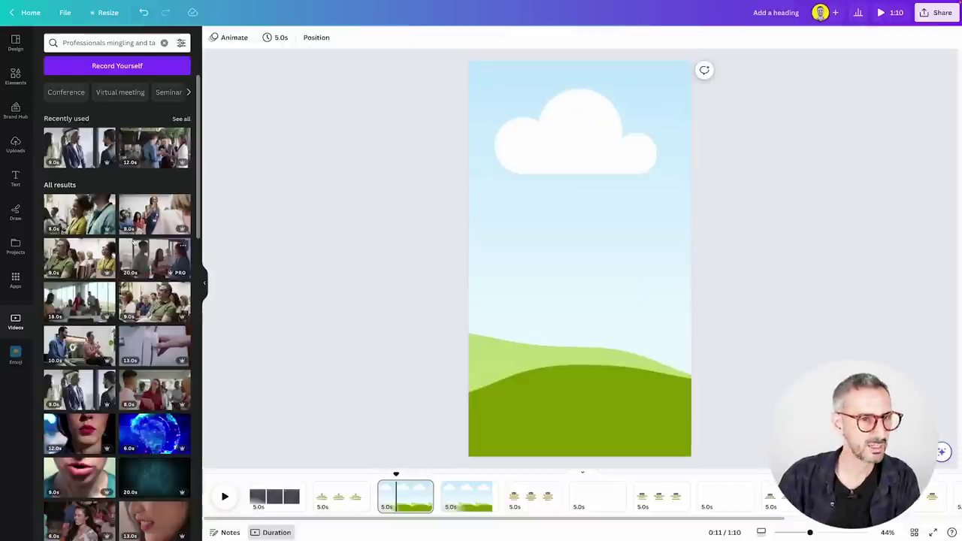
- Look through more of the current clips, then search the stock videos for "people networking"
scroll(121, 331, "down", 3)
scroll(124, 344, "down", 3)
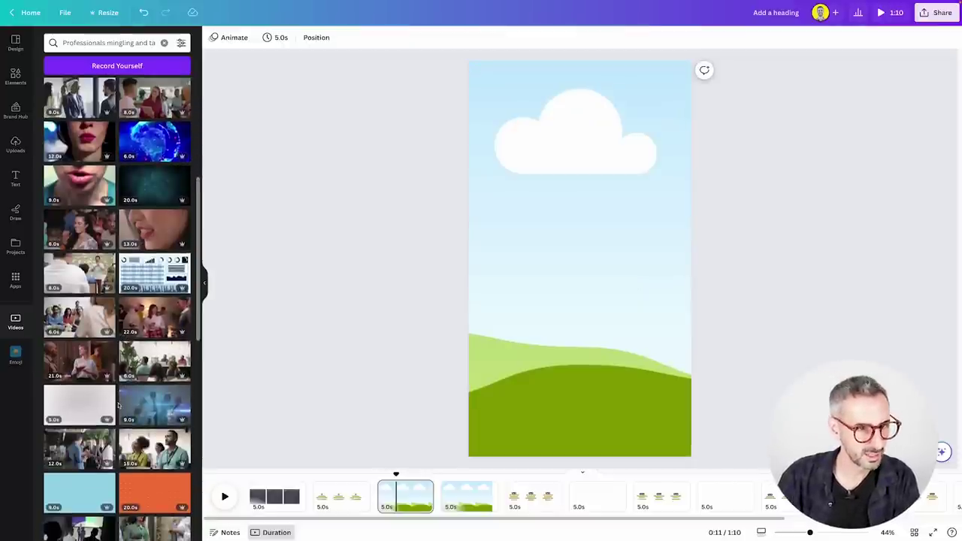
scroll(128, 353, "down", 2)
scroll(128, 353, "up", 4)
left_click(139, 47)
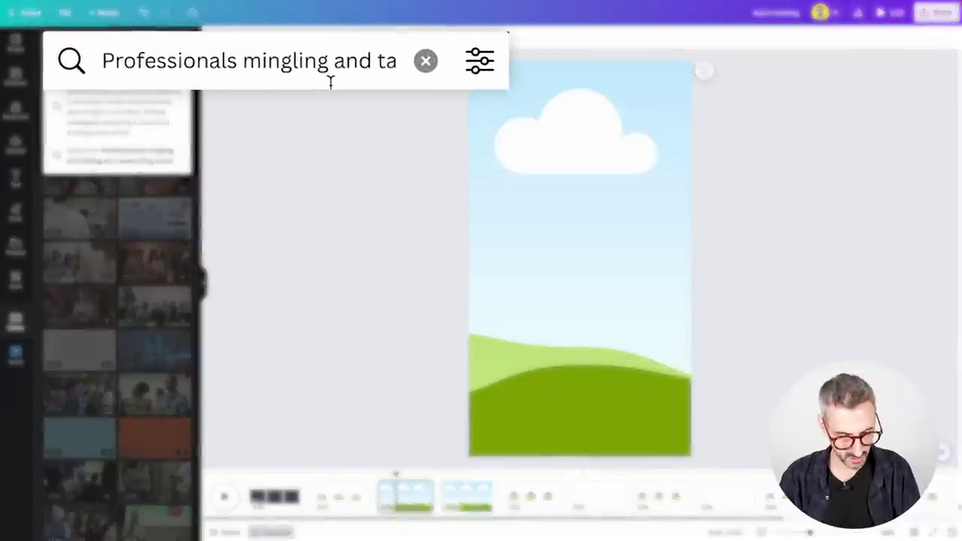
triple_click(178, 54)
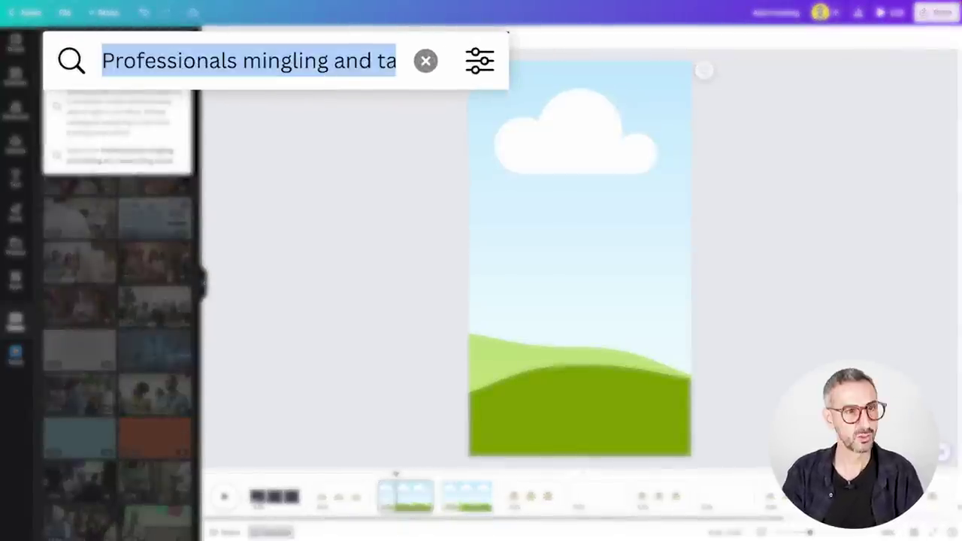
type("people networking")
key("Return")
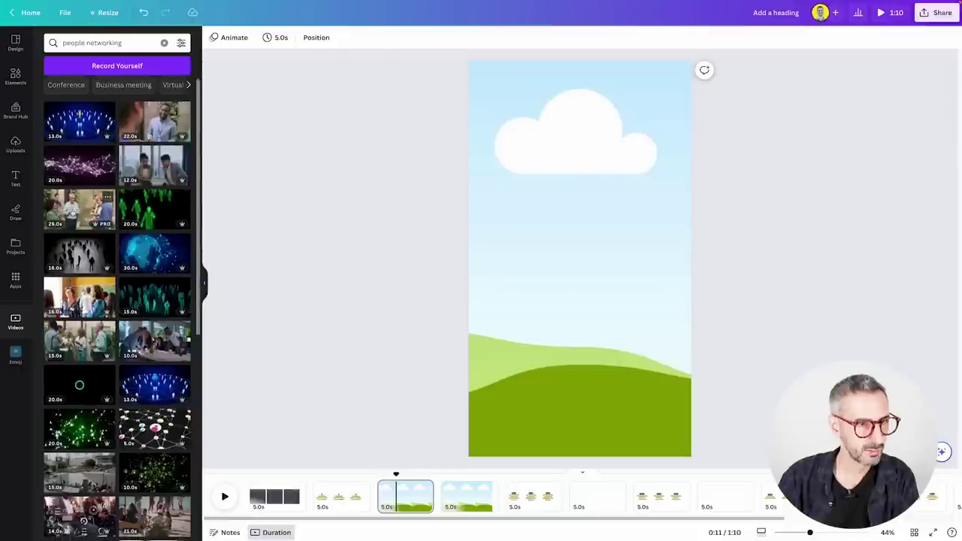
- Add the clip of people chatting by a bright brick-walled window and fill page 3's full-page placeholder with it
scroll(146, 323, "down", 5)
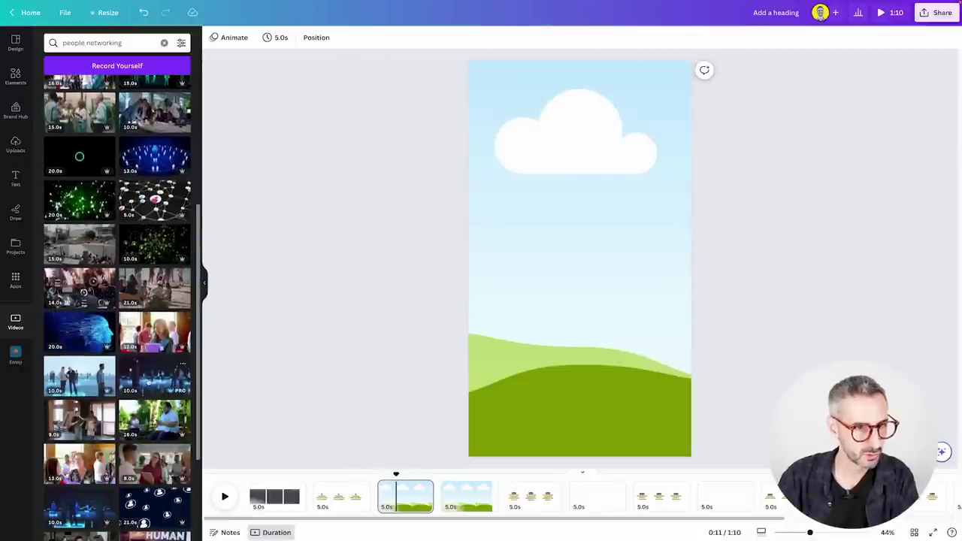
scroll(145, 395, "down", 5)
left_click(79, 451)
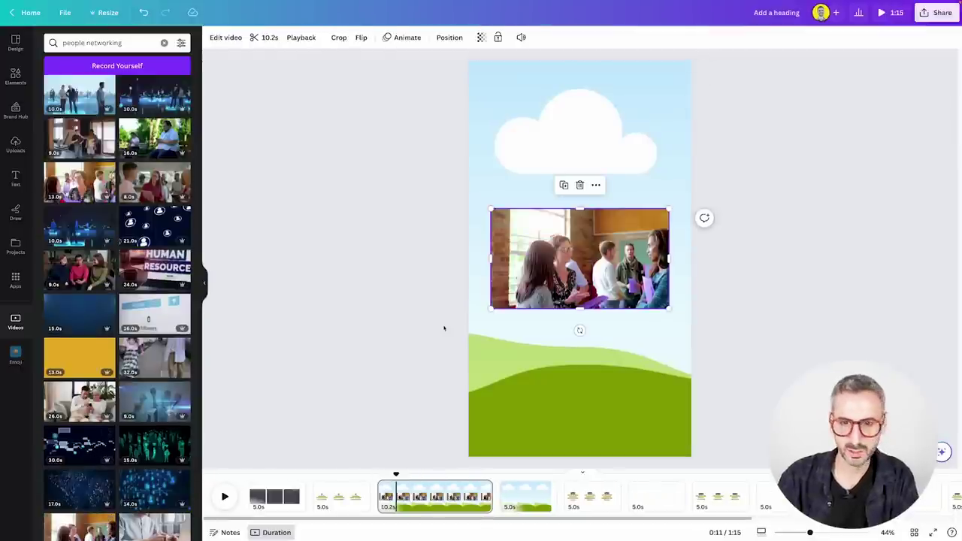
left_click_drag(612, 267, 646, 310)
double_click(641, 308)
left_click(156, 524)
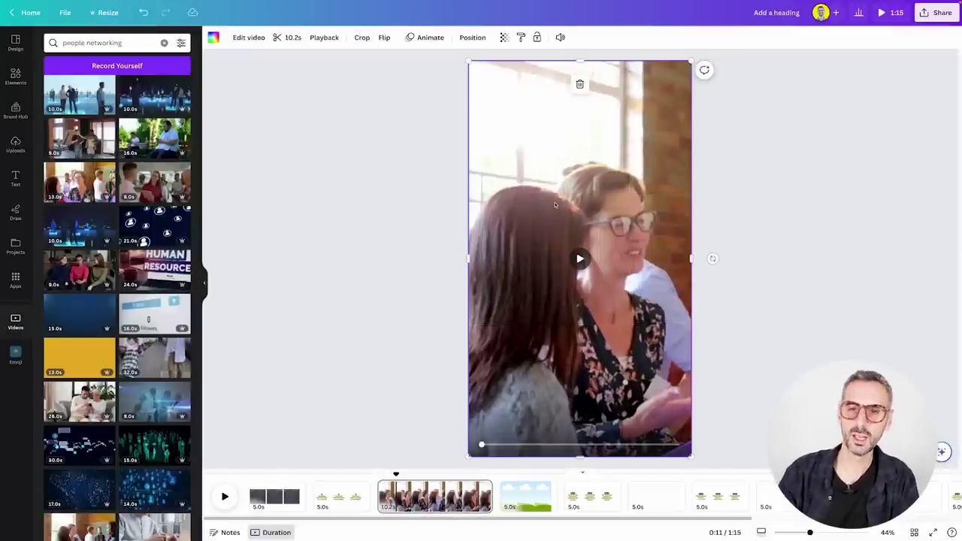
- Adjust the crop of page 3's clip by shifting the footage slightly to the right around the two talking women
double_click(638, 154)
left_click_drag(630, 154, 635, 212)
left_click(154, 524)
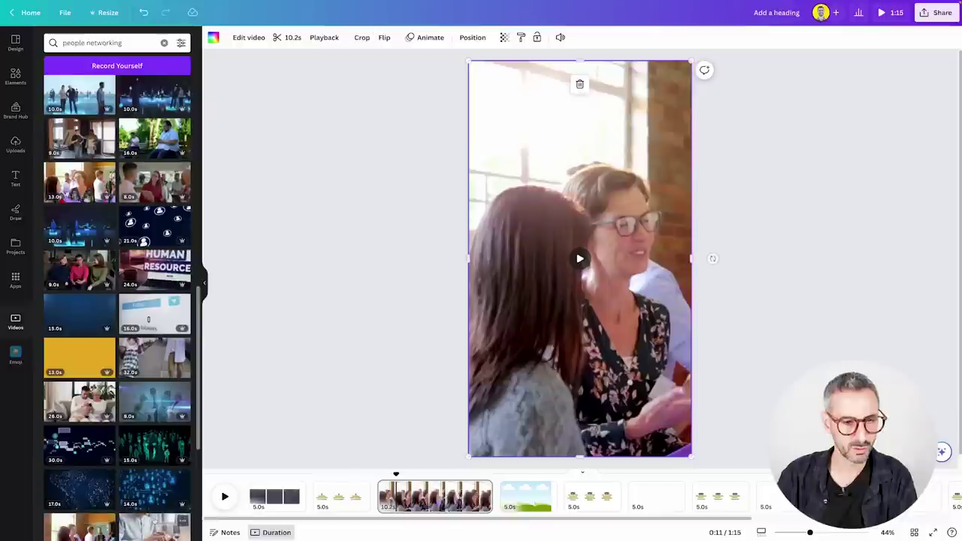
- Preview the clip on page 3 and play the video from page 2 into it
left_click(580, 260)
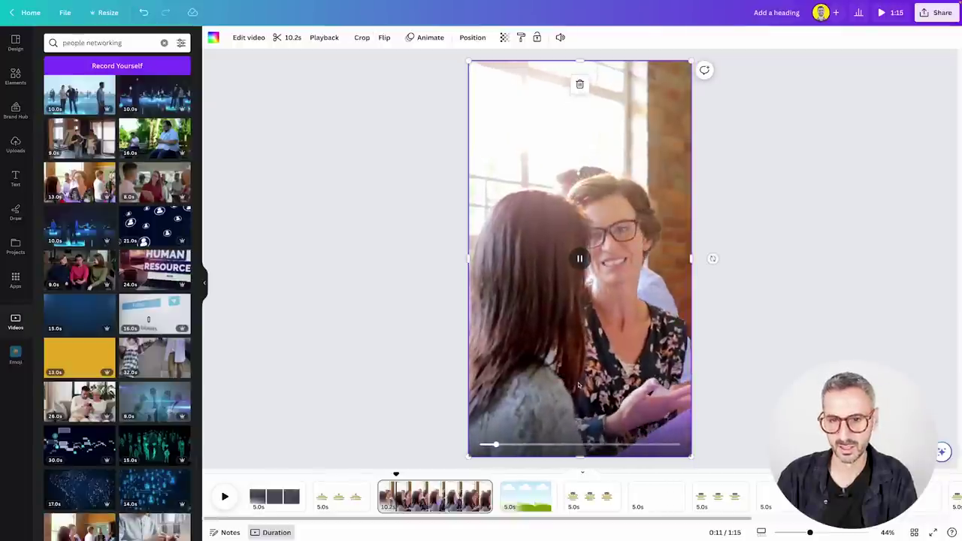
left_click(579, 258)
left_click(344, 492)
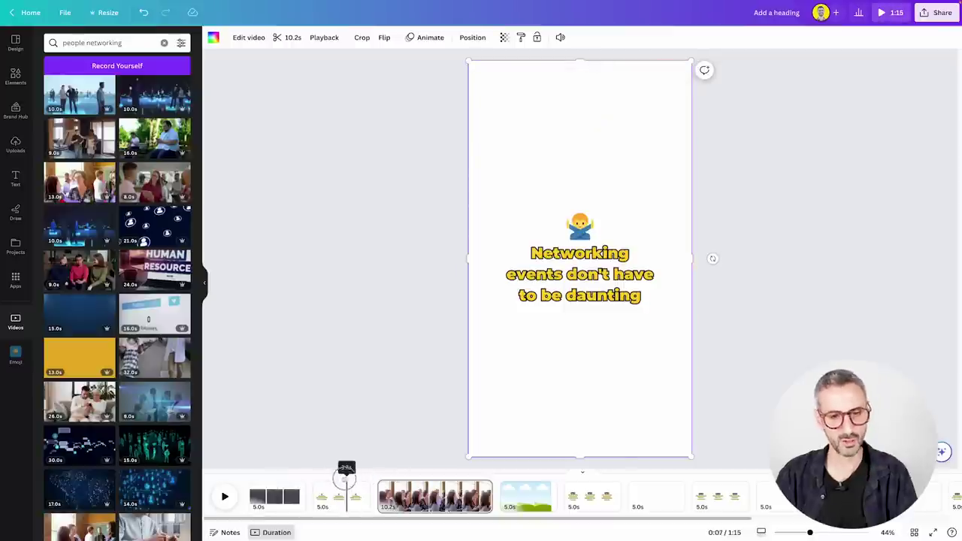
key("space")
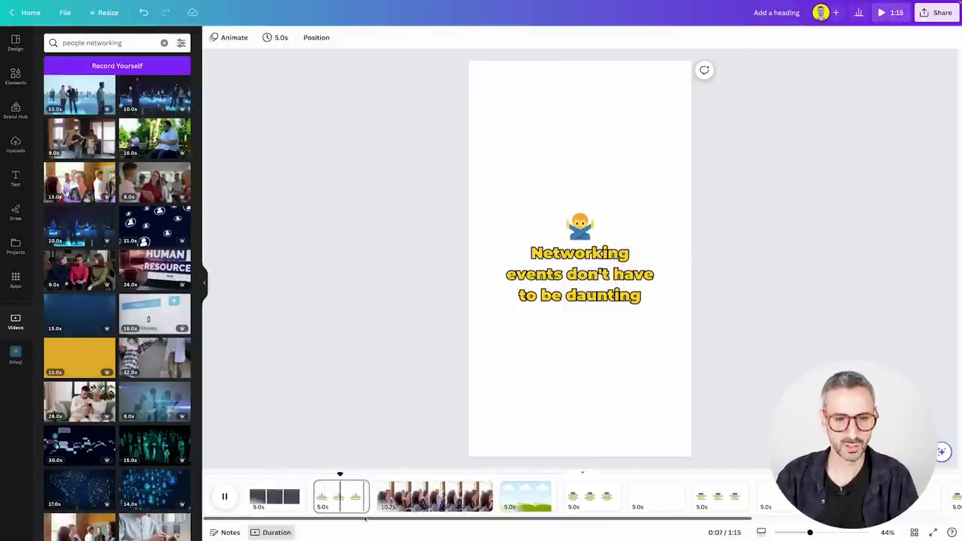
left_click(393, 473)
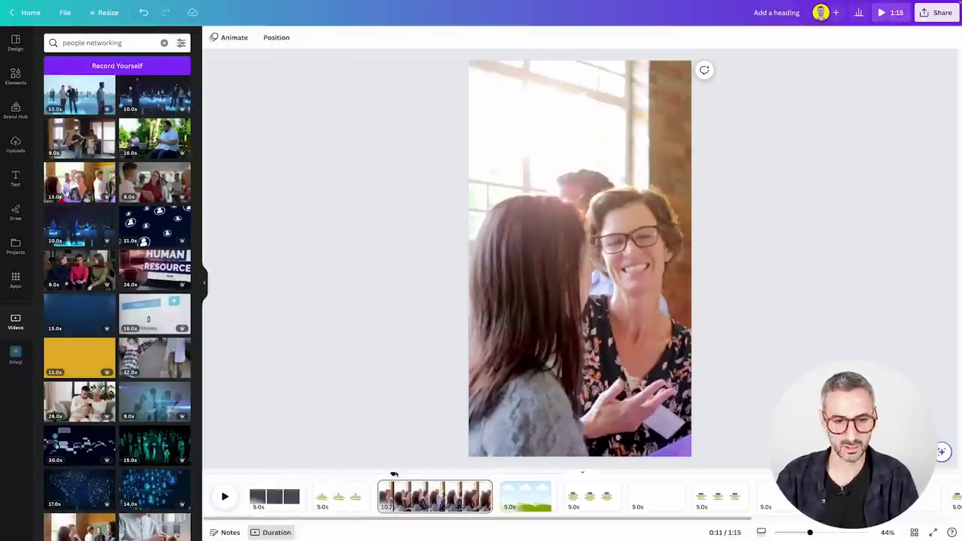
- Add a single full-page grid placeholder behind the text and emoji on page 2
left_click(324, 492)
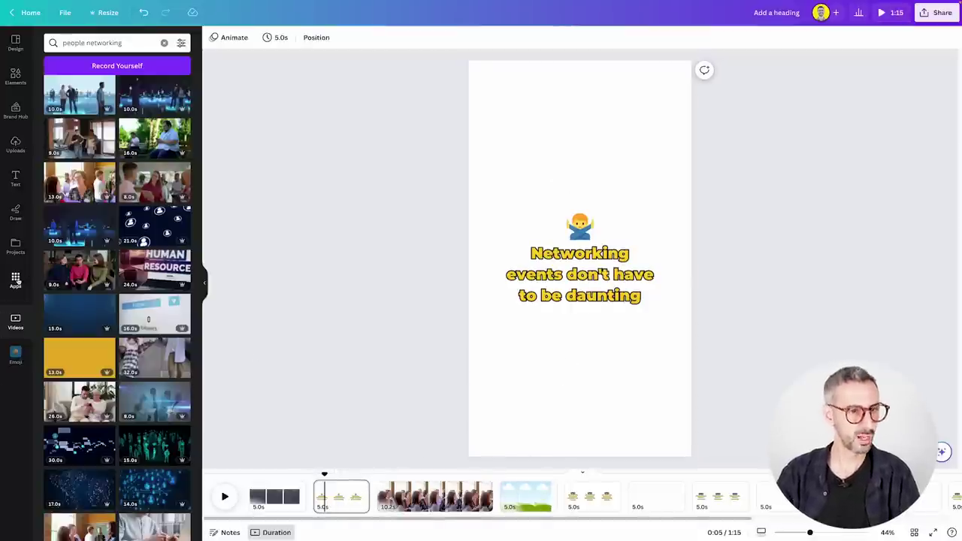
left_click(15, 75)
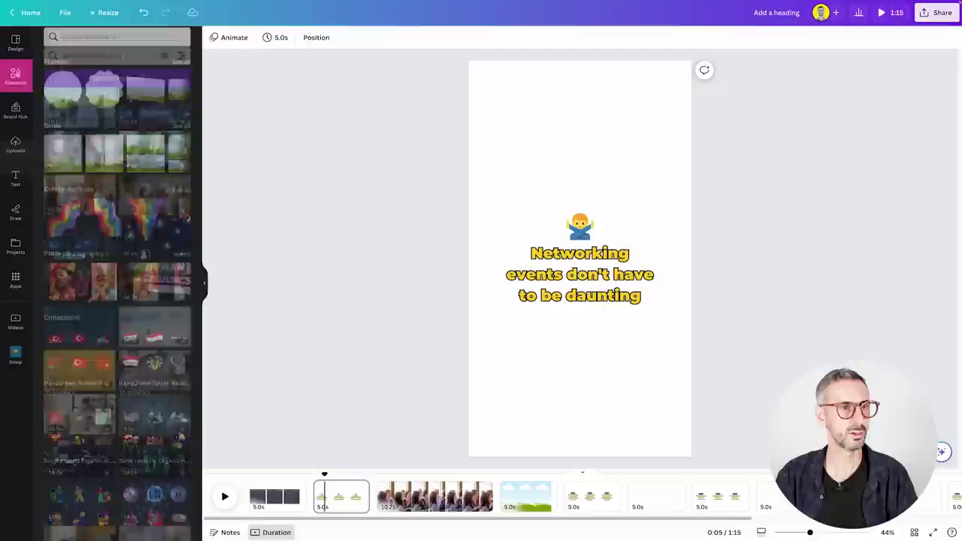
left_click(63, 160)
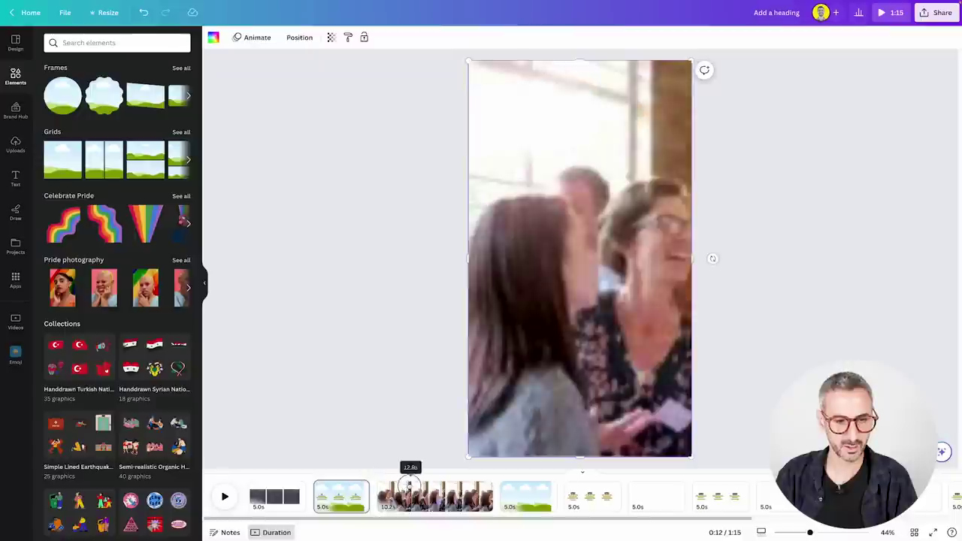
- Switch to ChatGPT and copy the line "Engage in captivating conversations and unlock new opportunities" from the script table
left_click(262, 496)
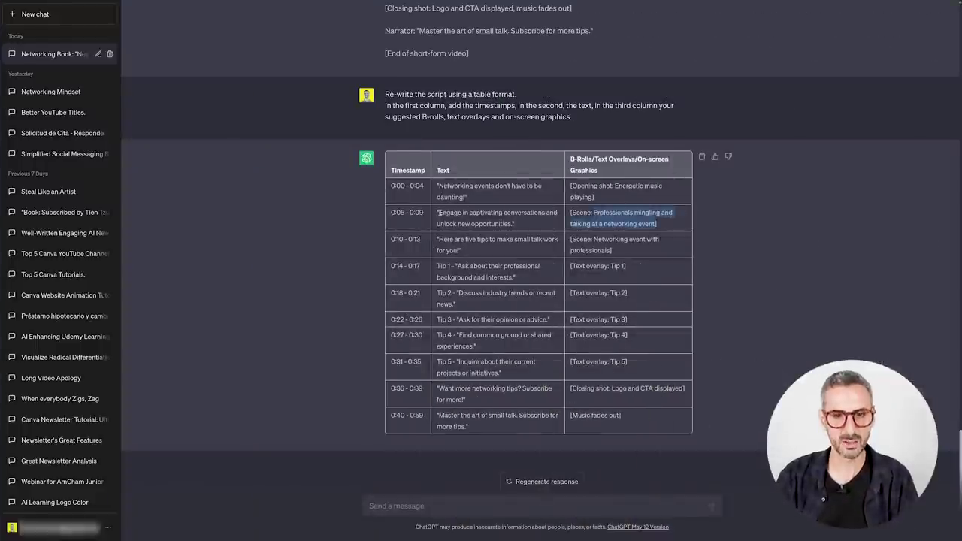
left_click_drag(438, 212, 510, 219)
key("ctrl+c")
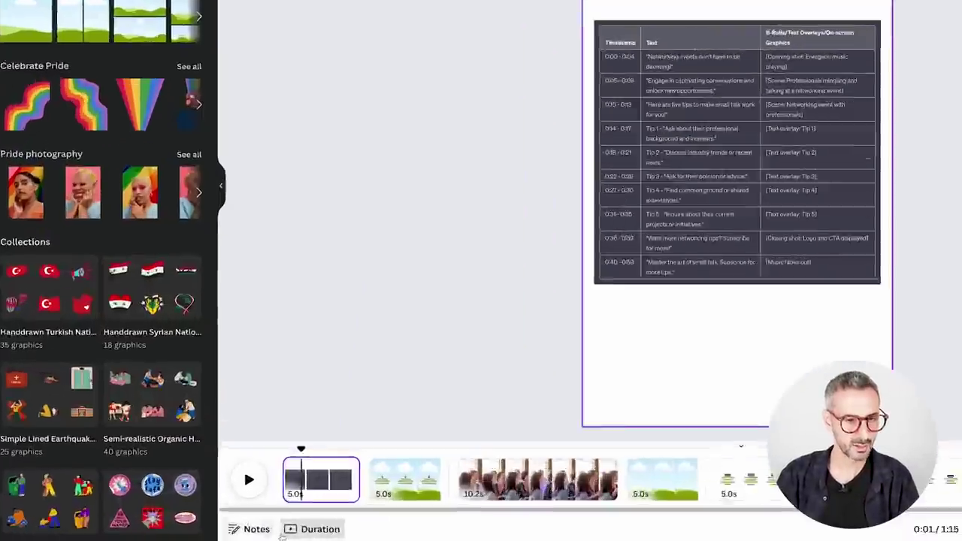
- Back in Canva, paste "Engage in captivating conversations and unlock new opportunities" into page 3's presenter notes
left_click(239, 531)
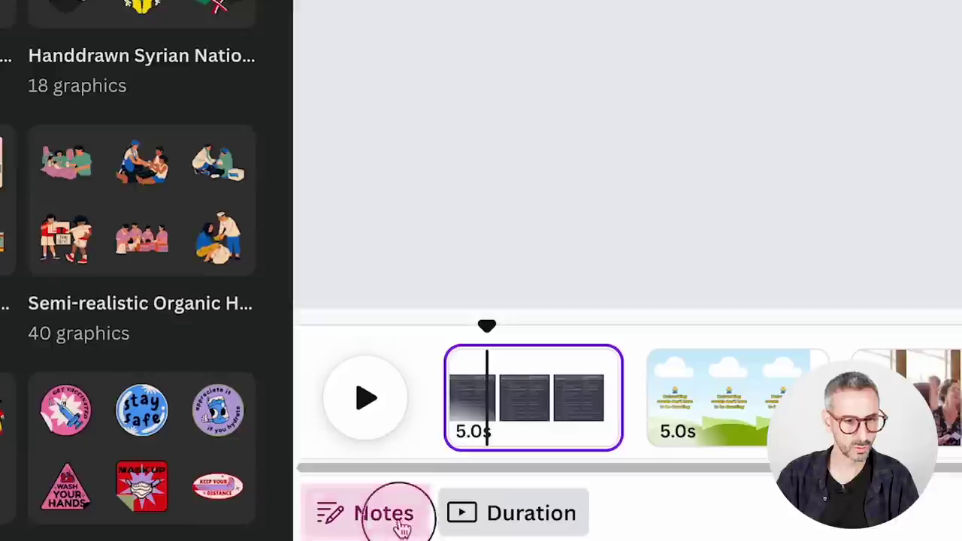
left_click(923, 410)
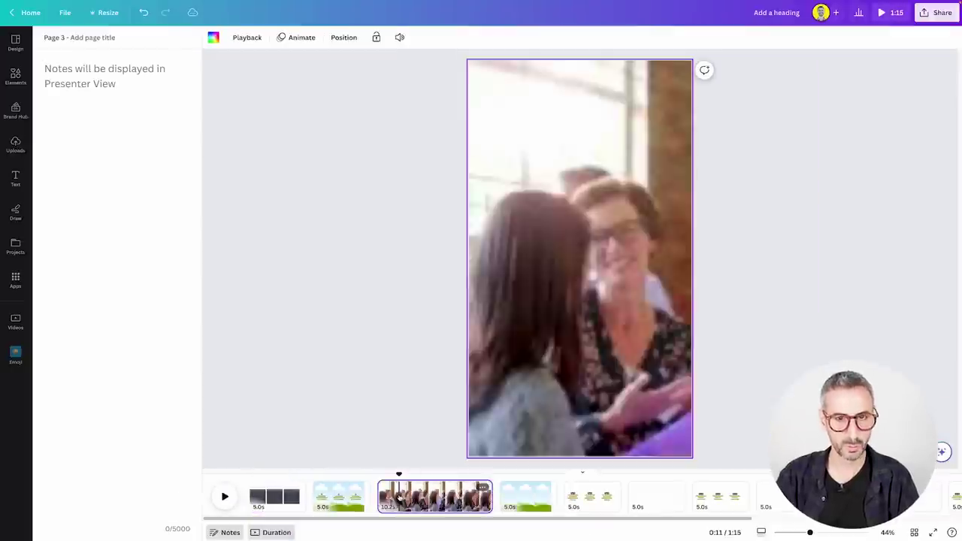
left_click(72, 145)
key("ctrl+v")
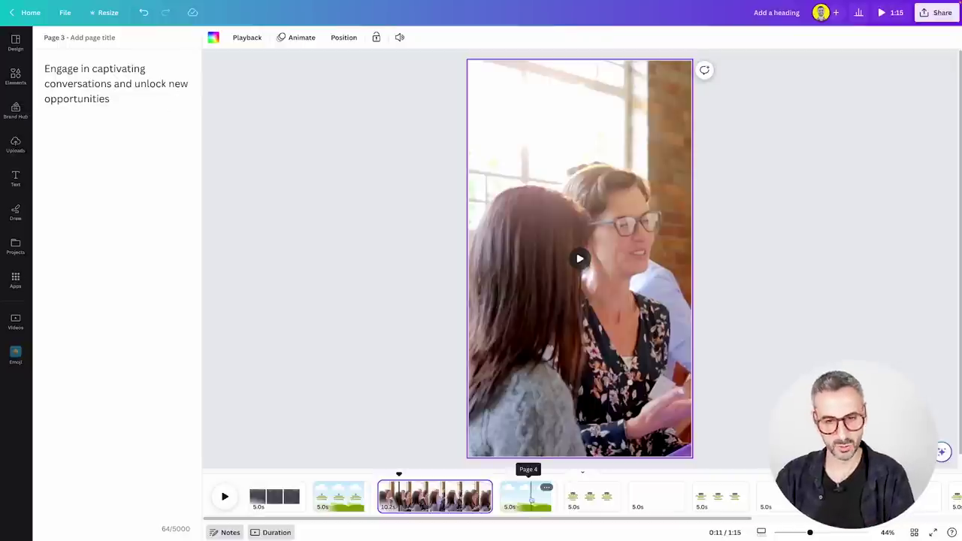
- Copy page 2's text "Networking events don't have to be daunting" into that page's presenter notes
left_click(342, 496)
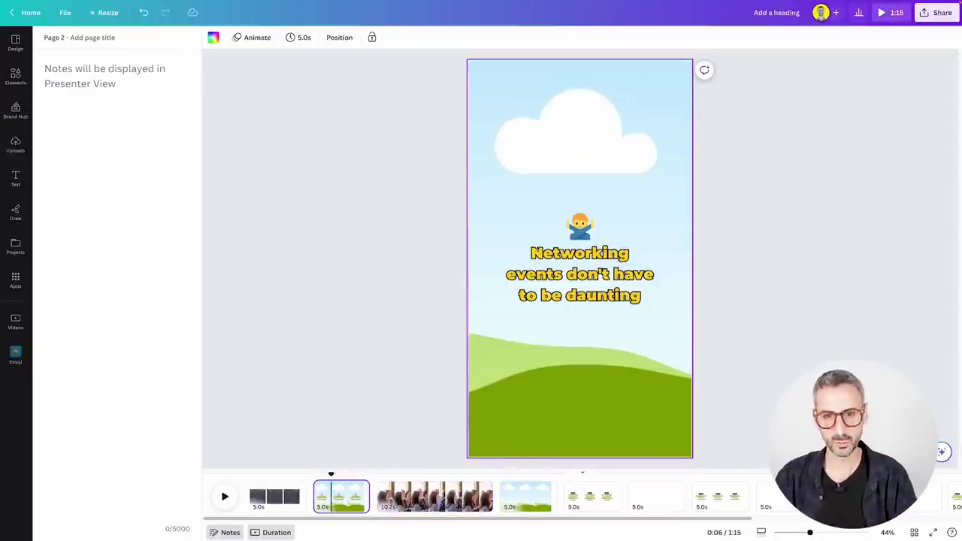
left_click(532, 260)
double_click(533, 254)
key("ctrl+a")
key("ctrl+c")
left_click(103, 149)
key("ctrl+v")
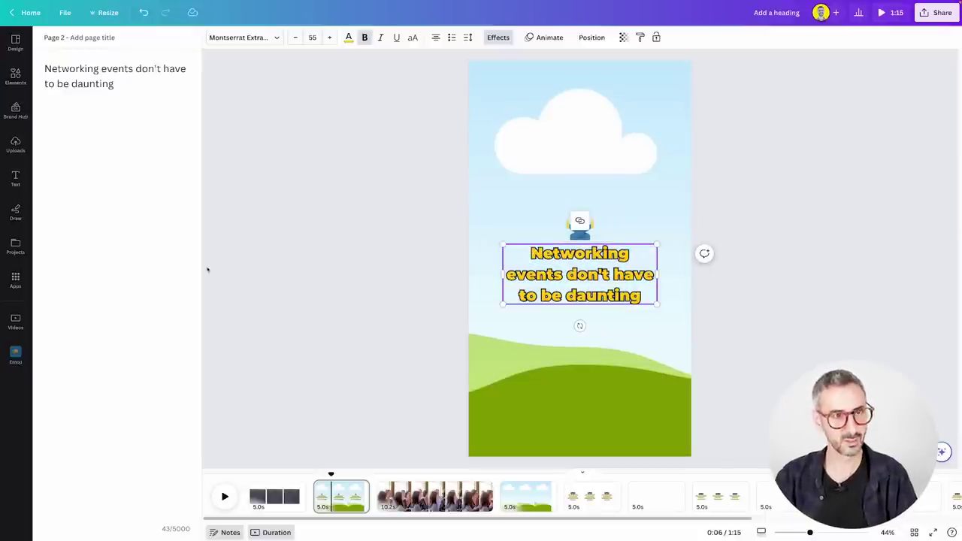
- Copy "Here are five tips to make small talk work for you" from the ChatGPT script table into page 4's presenter notes in Canva
left_click(528, 496)
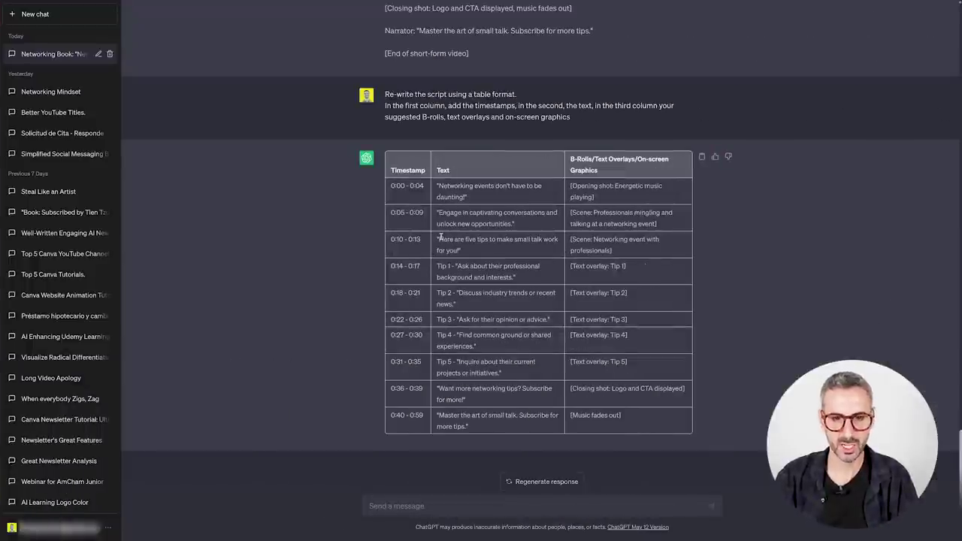
left_click_drag(441, 236, 461, 250)
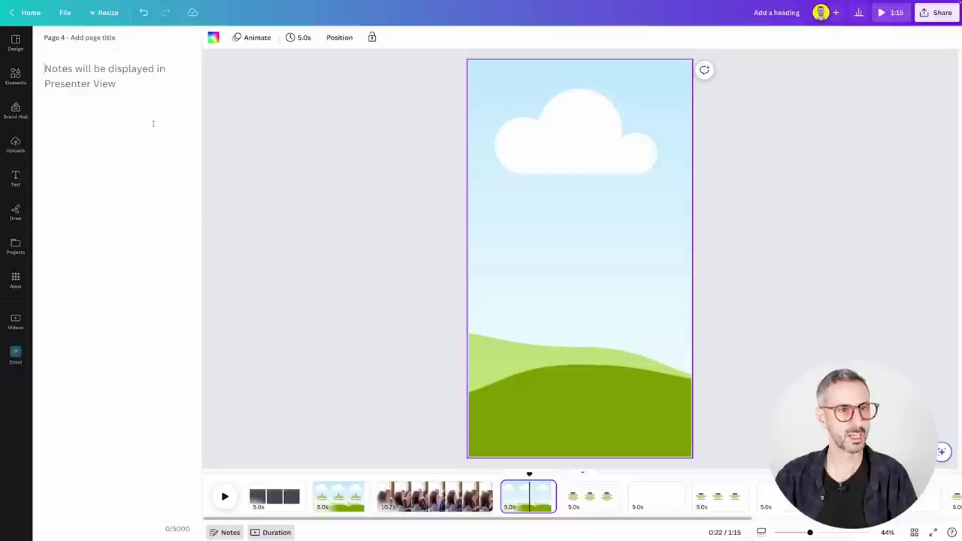
key("ctrl+v")
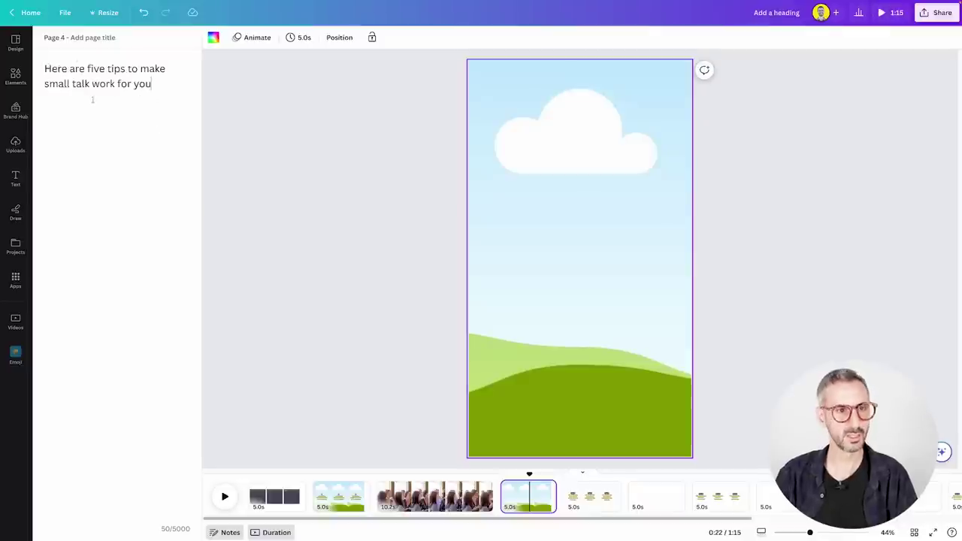
- Copy the line Tip 1 - "Ask about their professional background and interests." from the ChatGPT table into page 5's presenter notes in Canva
left_click(591, 496)
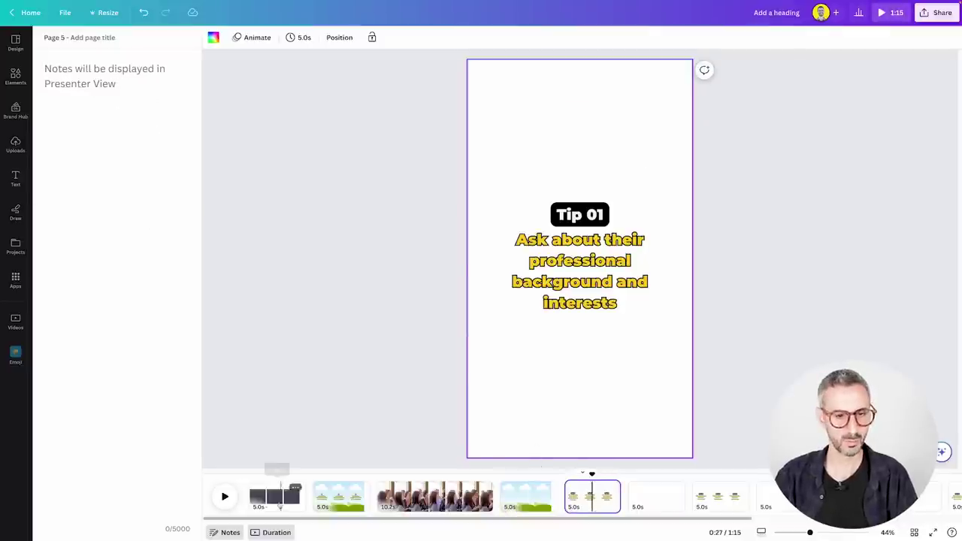
left_click_drag(437, 266, 517, 280)
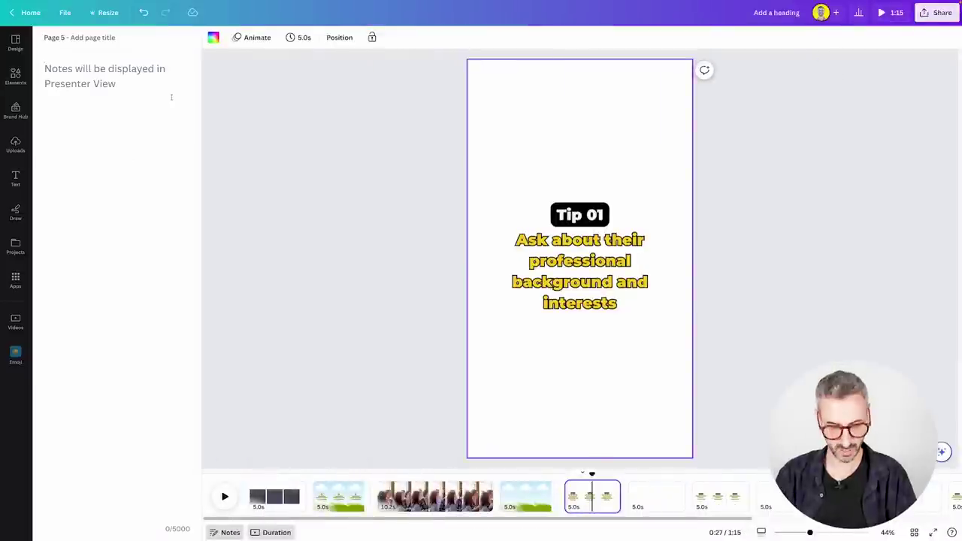
key("ctrl+v")
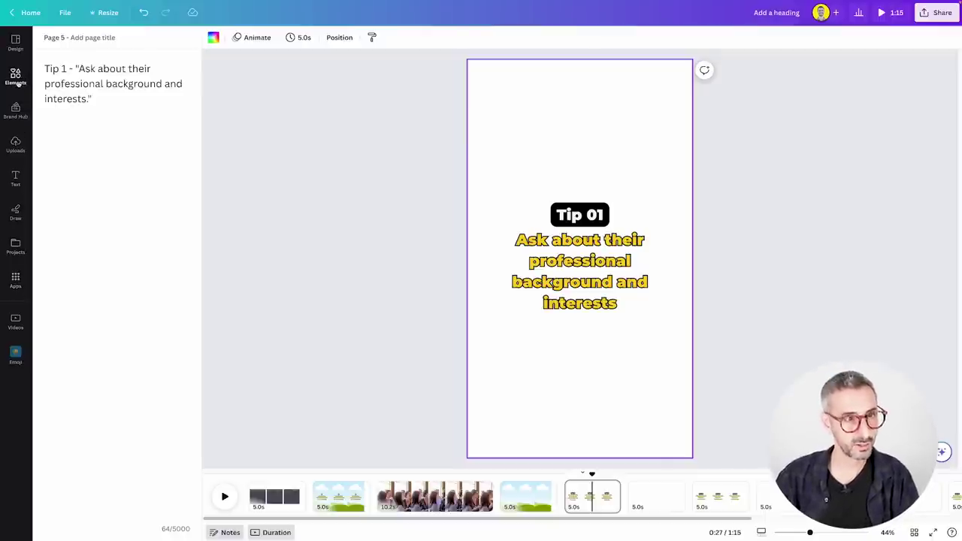
- Fill page 5's background with the lighter solid blue from Color Pack 3: Dominant Yellow
left_click(550, 361)
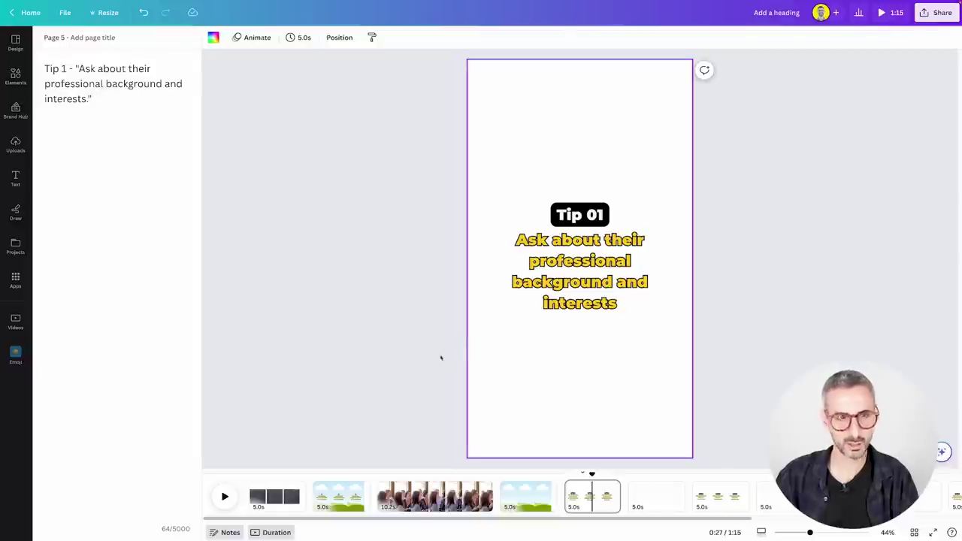
left_click(213, 37)
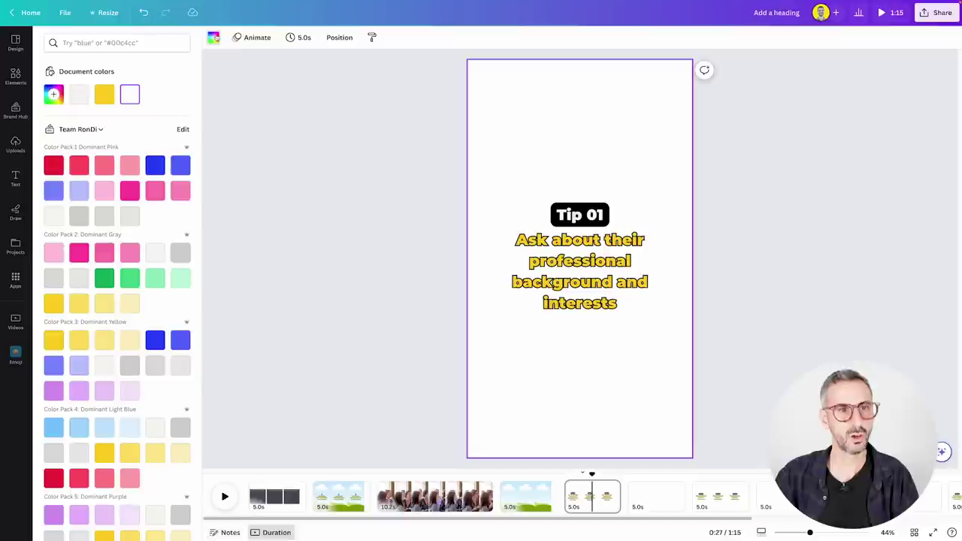
left_click(53, 95)
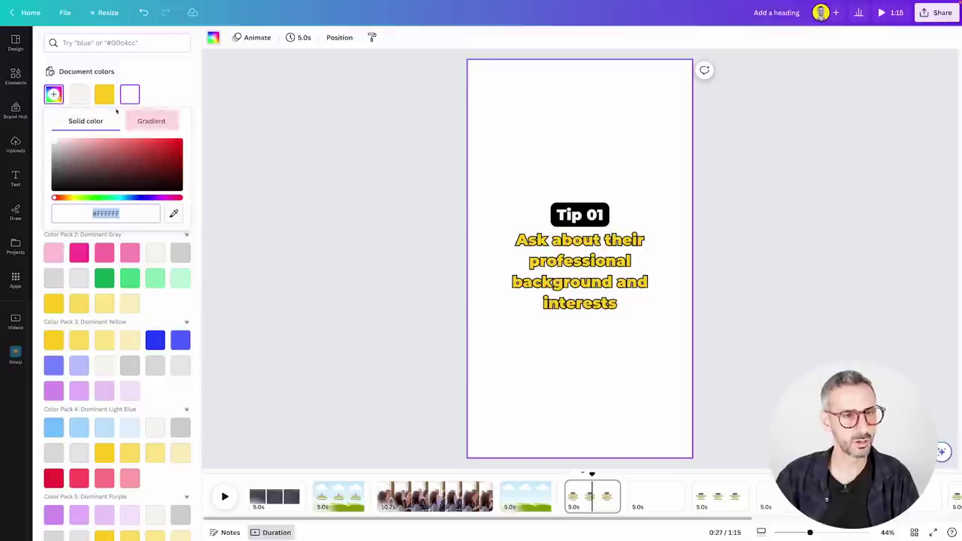
left_click(174, 123)
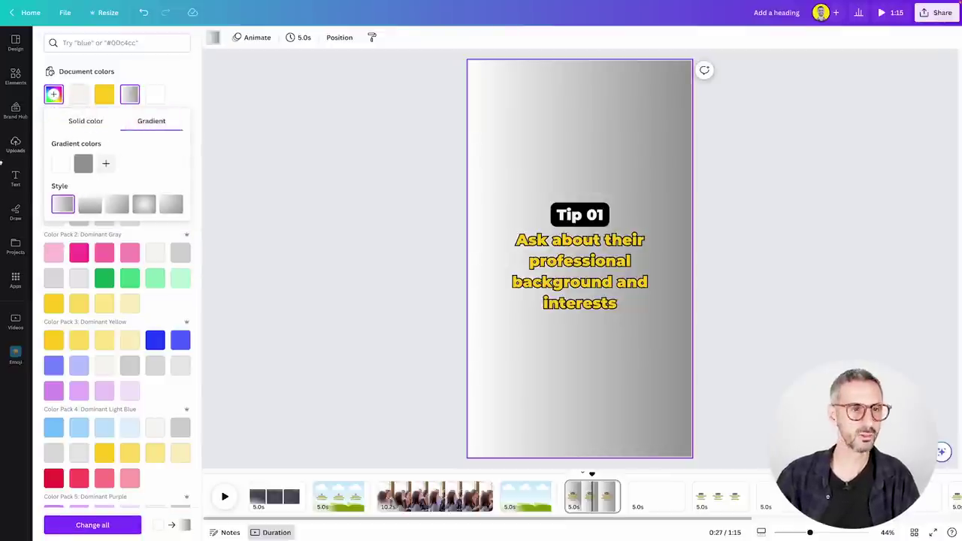
left_click(61, 163)
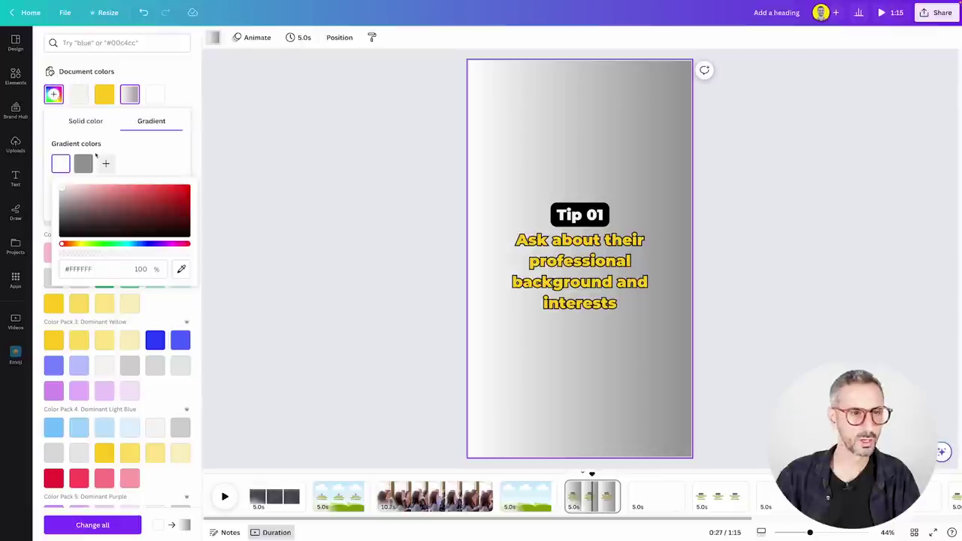
left_click(63, 175)
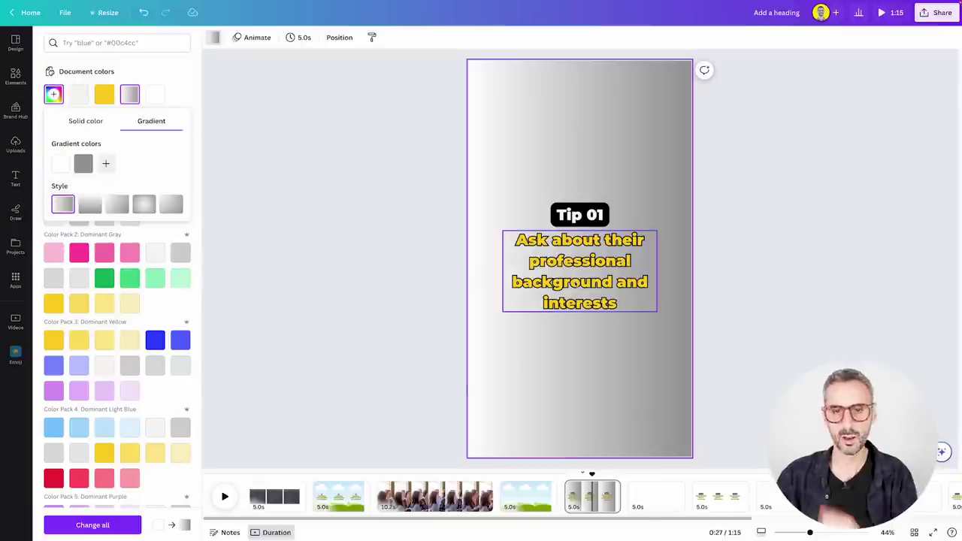
left_click(181, 341)
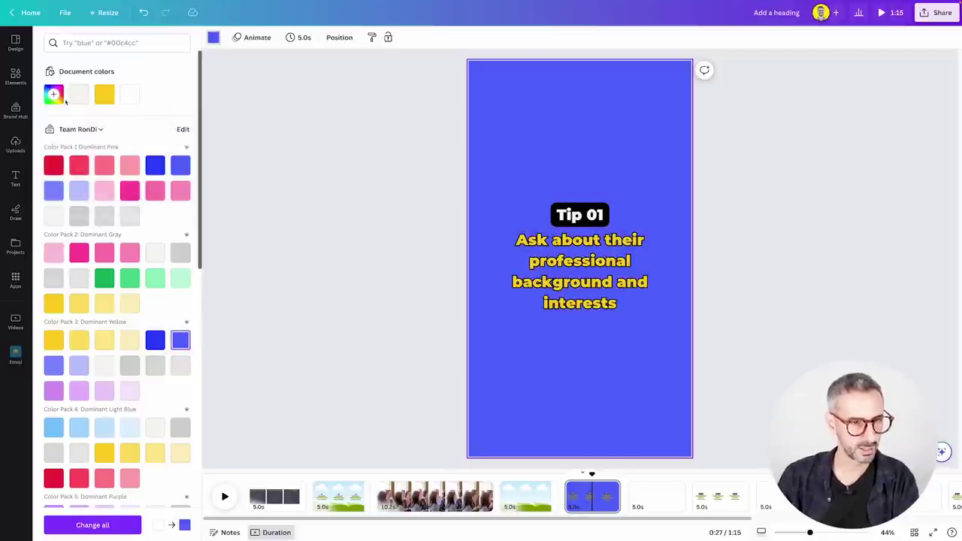
- Turn page 5's background into a gradient and set its second colour to the palette's pale blue #E1F1FF
left_click(53, 94)
left_click(151, 121)
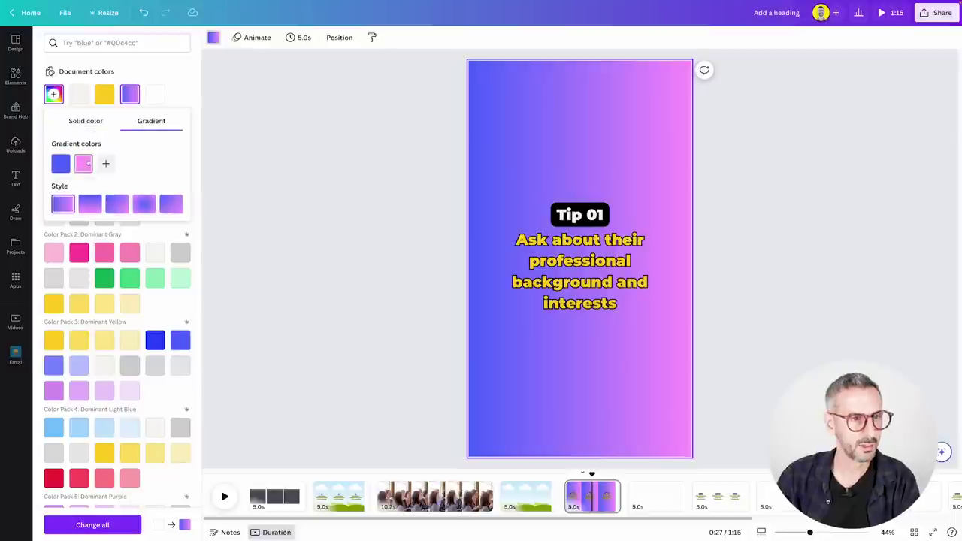
left_click(84, 164)
left_click(203, 268)
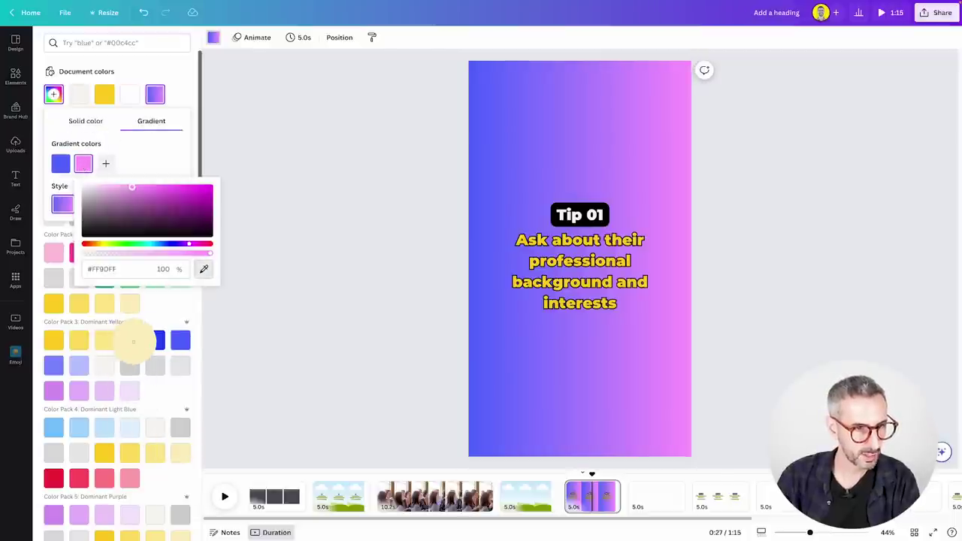
left_click(103, 340)
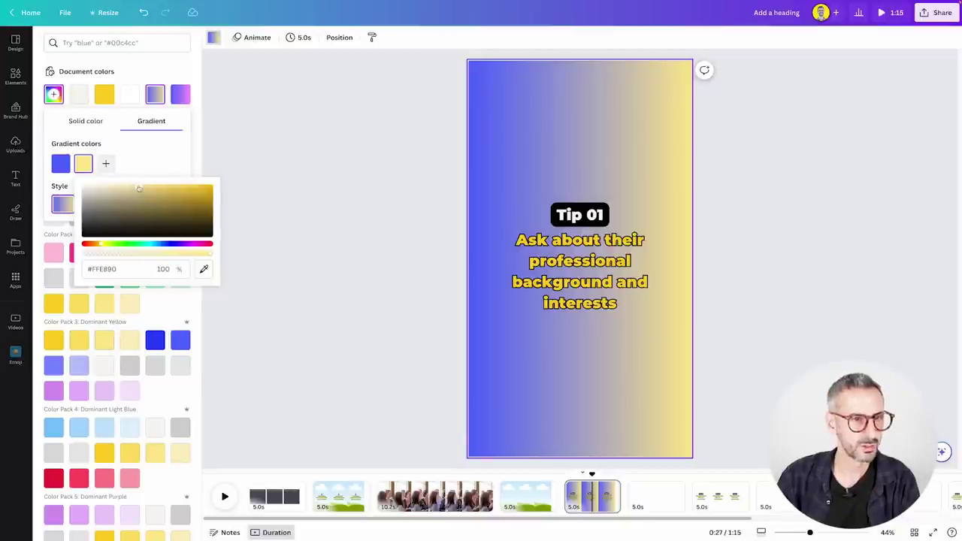
left_click(204, 268)
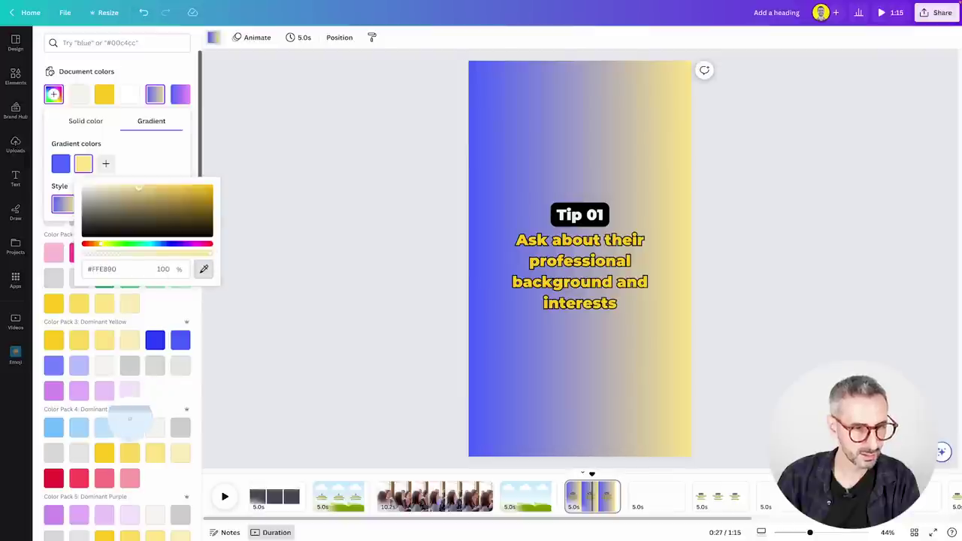
left_click(129, 426)
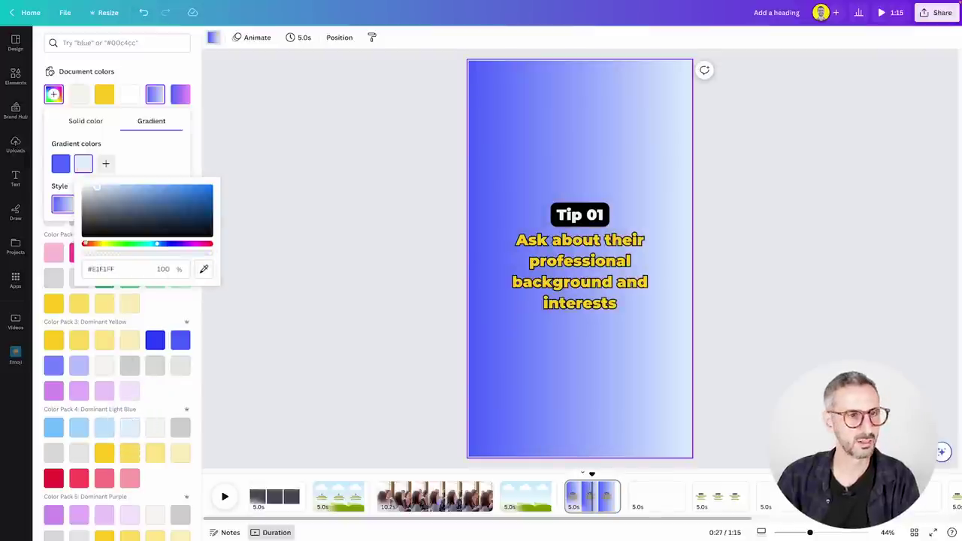
- Compare the gradient styles on page 5's background and apply the diagonal linear one running from the upper-left to the lower-right corner
left_click(151, 121)
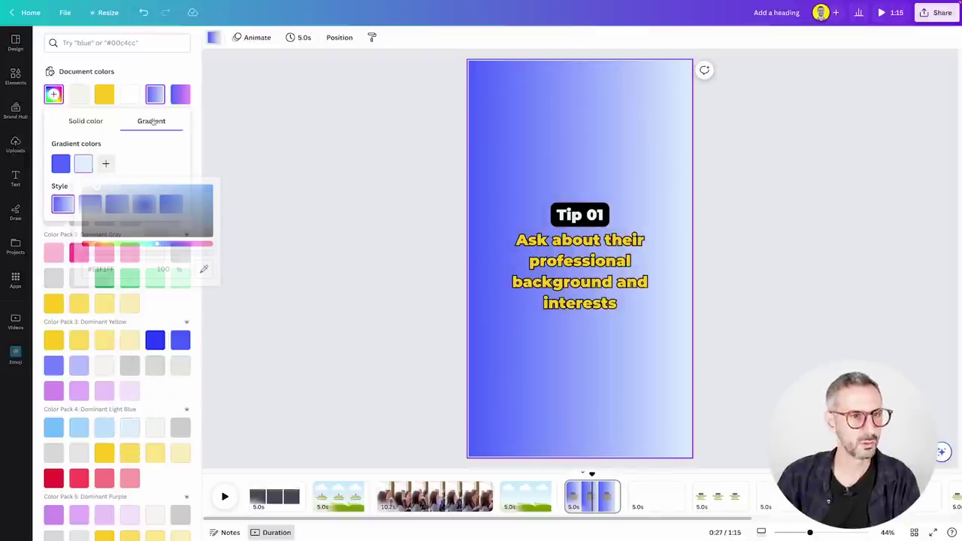
left_click(91, 206)
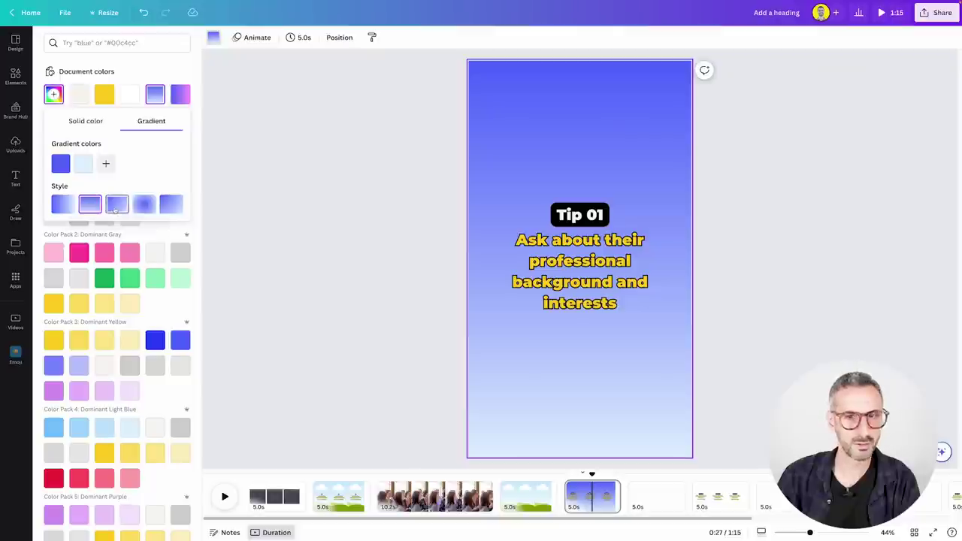
left_click(115, 207)
left_click(146, 206)
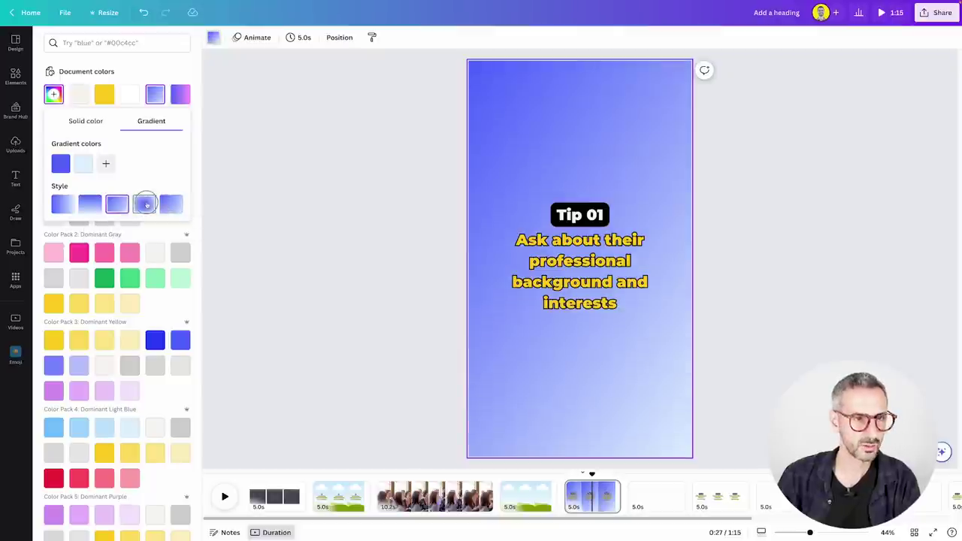
left_click(171, 204)
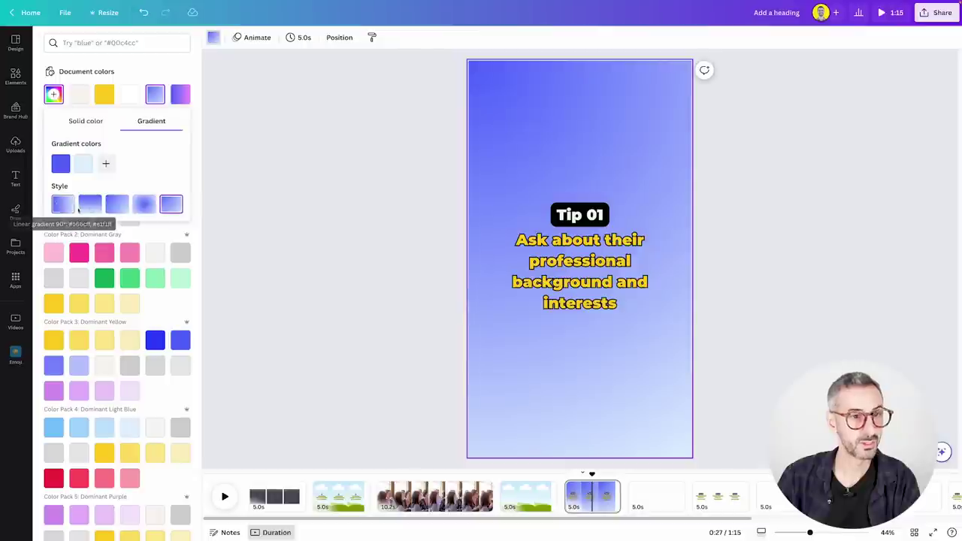
left_click(90, 205)
left_click(122, 209)
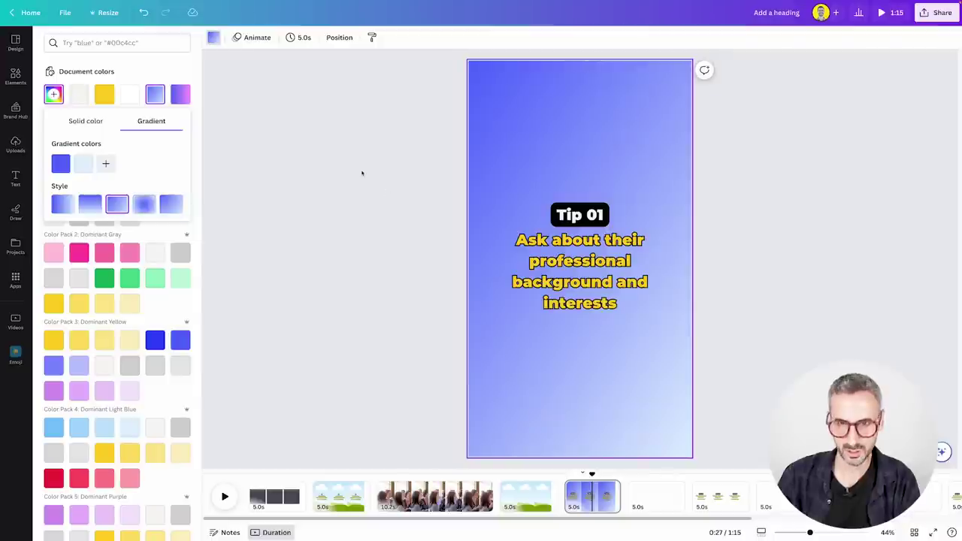
key("Escape")
key("Escape")
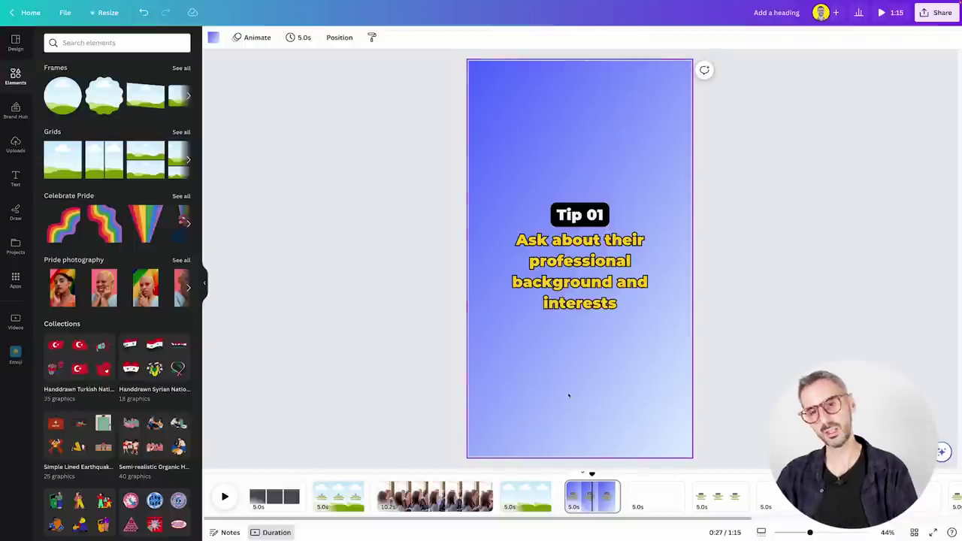
left_click_drag(356, 114, 466, 408)
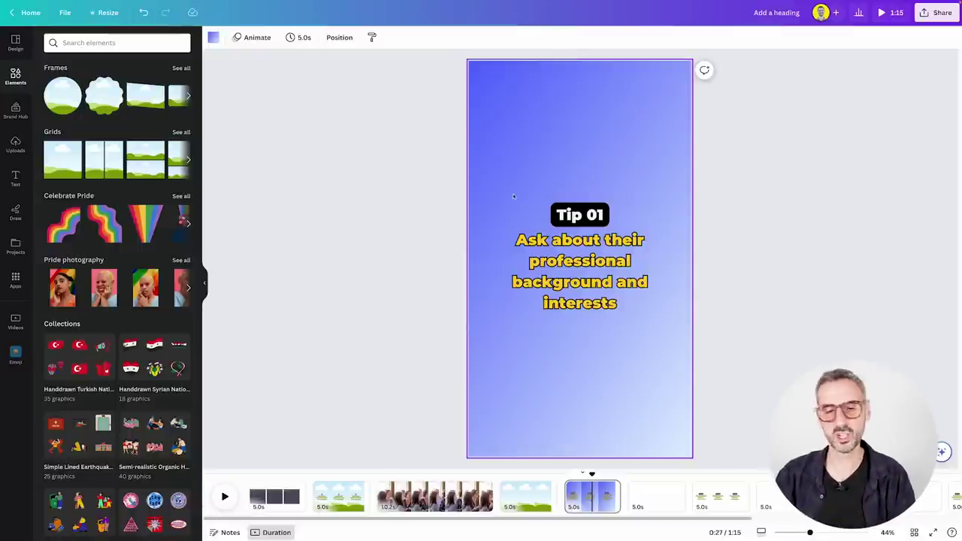
- Add a line above page 4's script note with the presenter's first name in possessive form followed by "Talking Head"
left_click(353, 500)
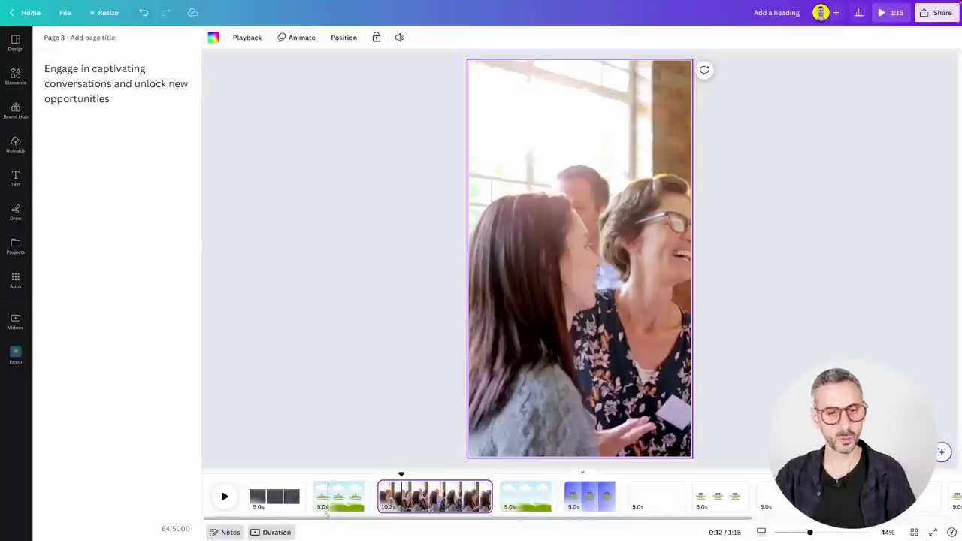
left_click(345, 508)
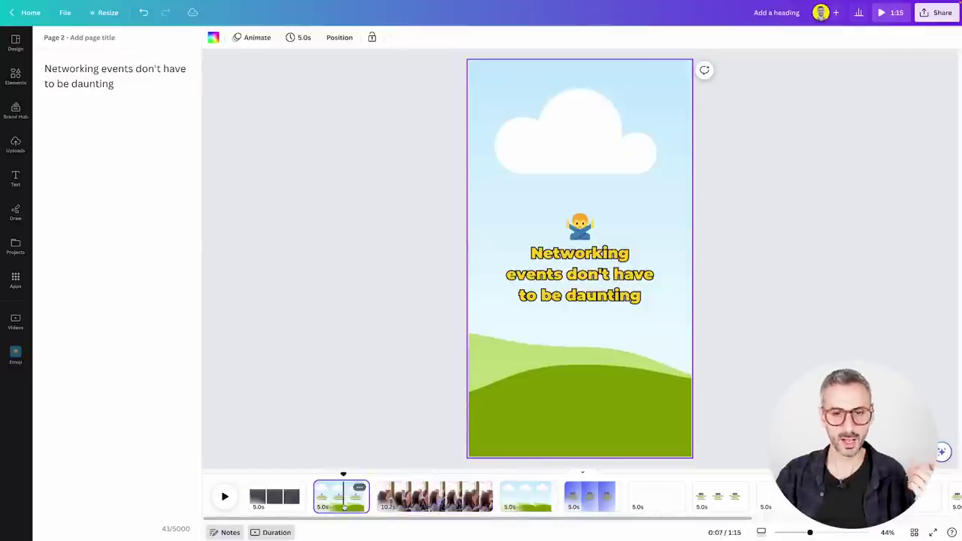
left_click(416, 502)
left_click(526, 496)
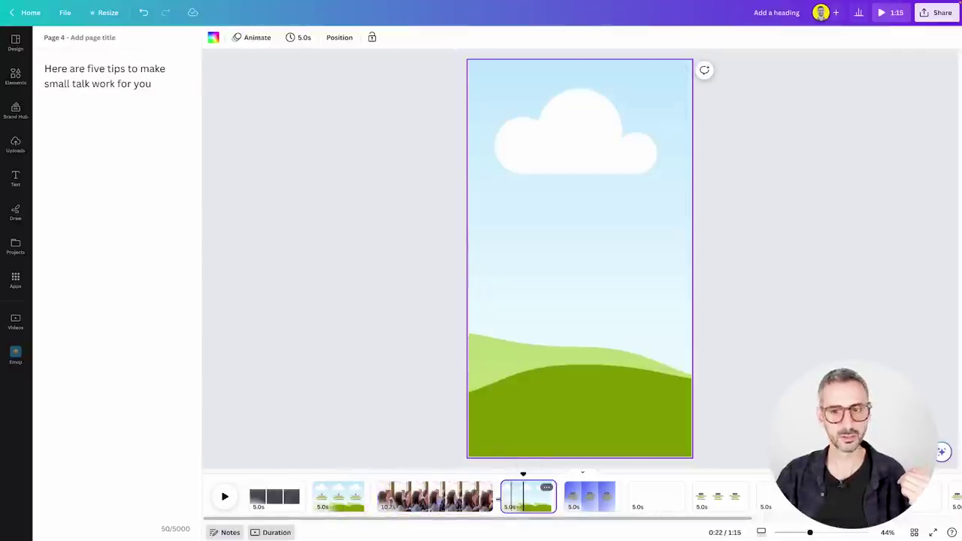
left_click(45, 69)
key("Return")
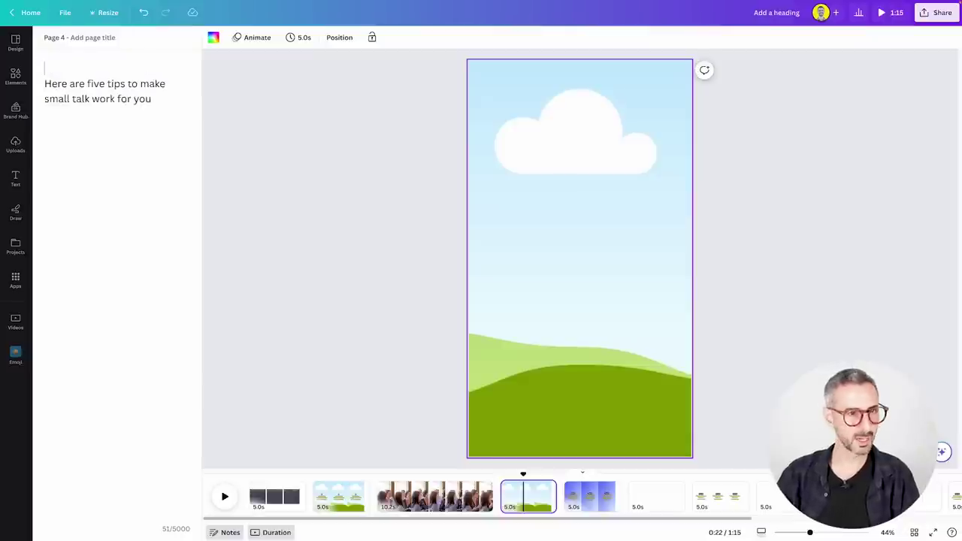
type("Talking Head")
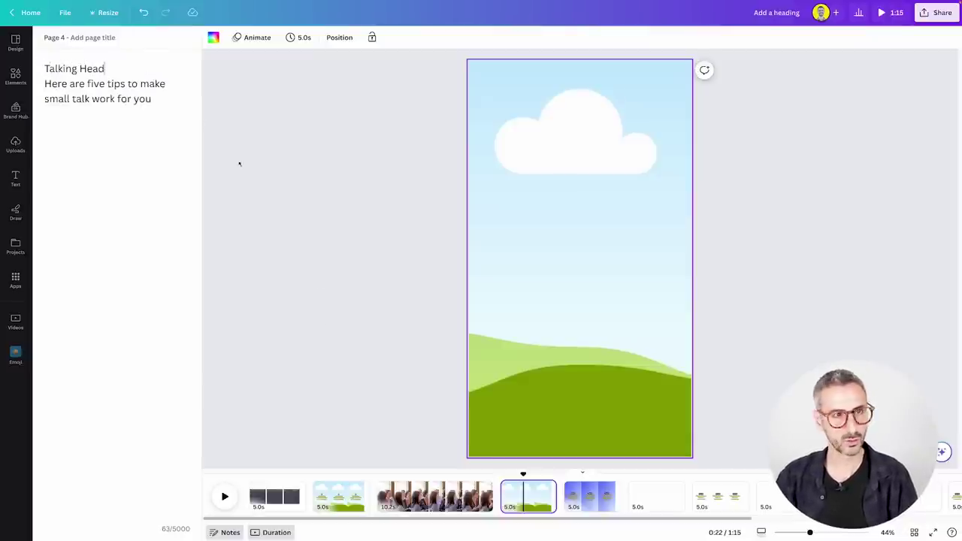
left_click(44, 68)
type("Ronny")
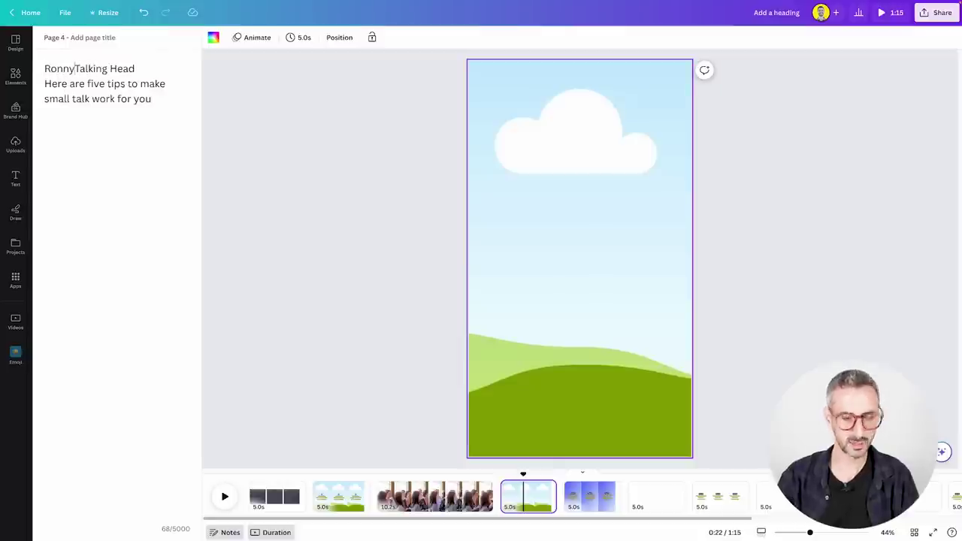
type("'s")
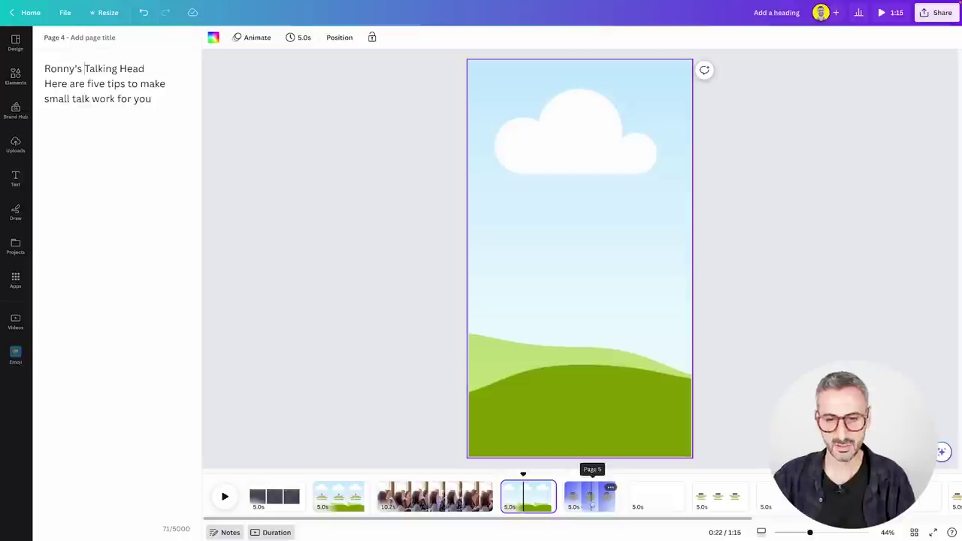
- Shorten page 5's timing to 2.5 seconds without applying it to all pages
left_click(591, 496)
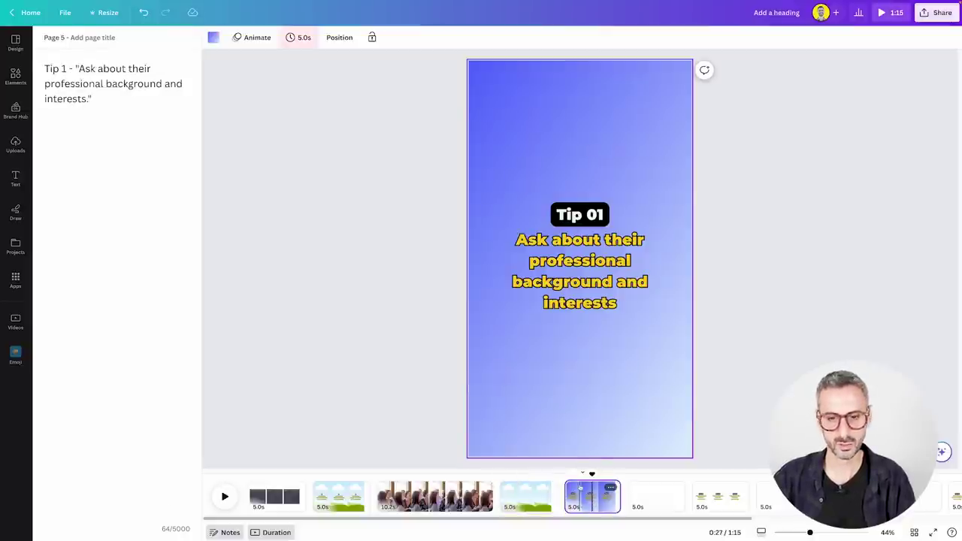
left_click(300, 38)
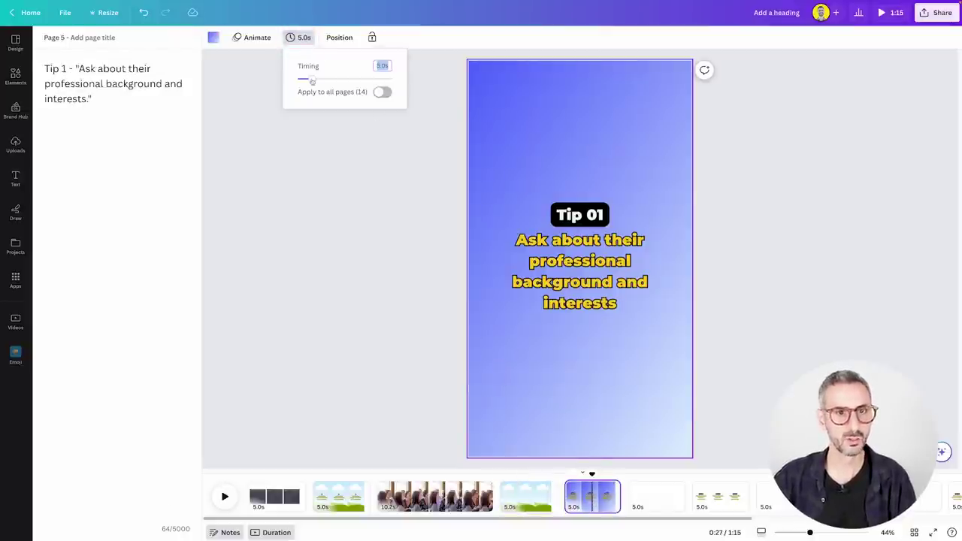
left_click_drag(310, 80, 303, 79)
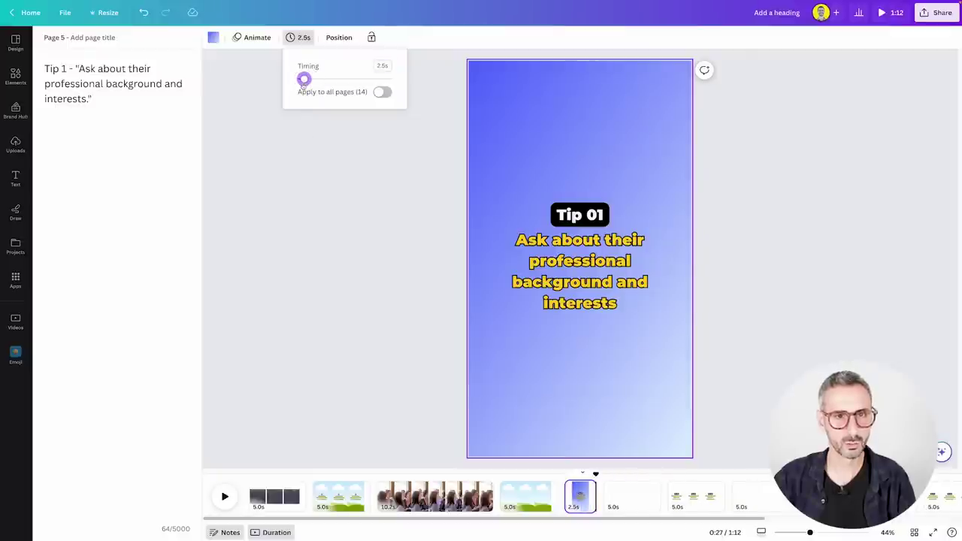
- Switch to the ChatGPT conversation and copy tip 1's conversation topic, from "So, what brought you to this event?" through "in your field"
left_click(308, 273)
left_click(291, 494)
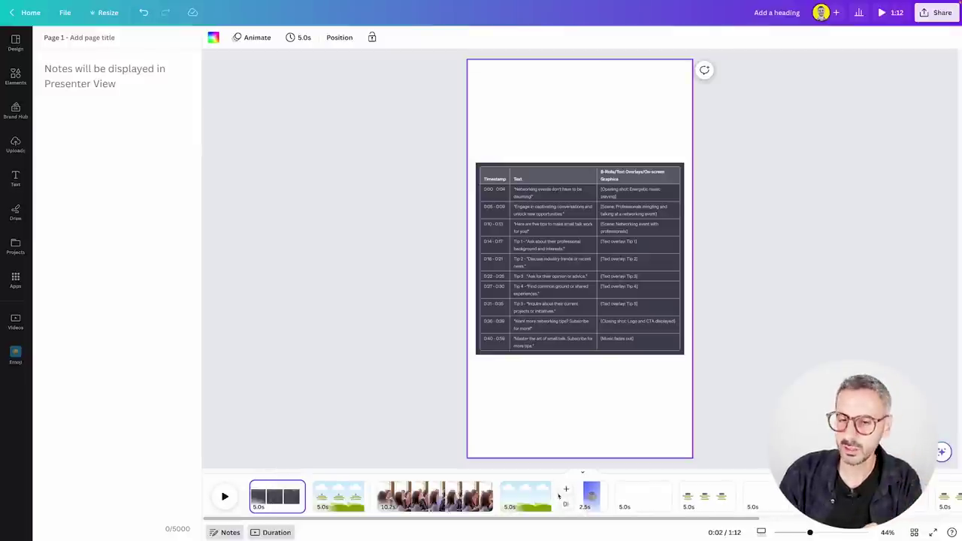
key("ctrl+Left")
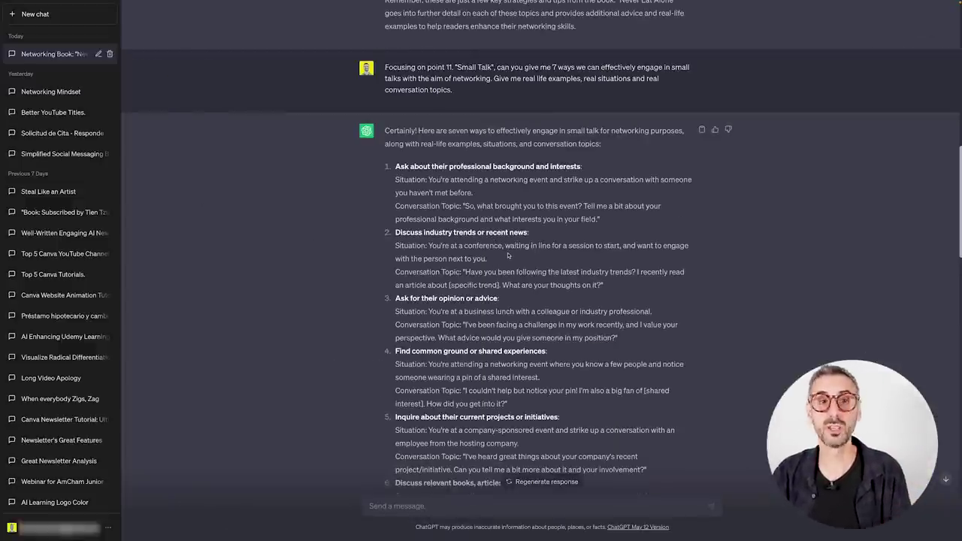
scroll(462, 191, "down", 1)
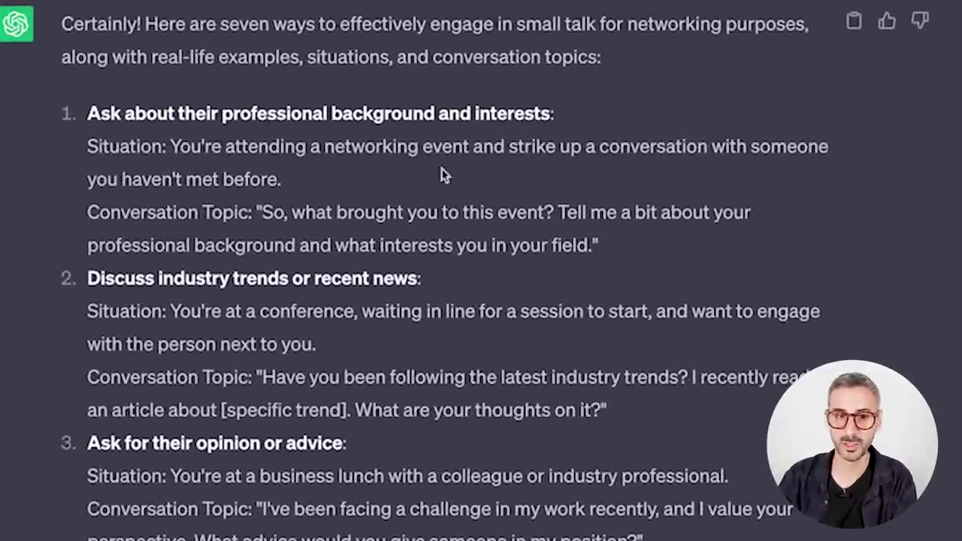
left_click_drag(91, 150, 281, 179)
left_click_drag(85, 218, 589, 245)
key("ctrl+c")
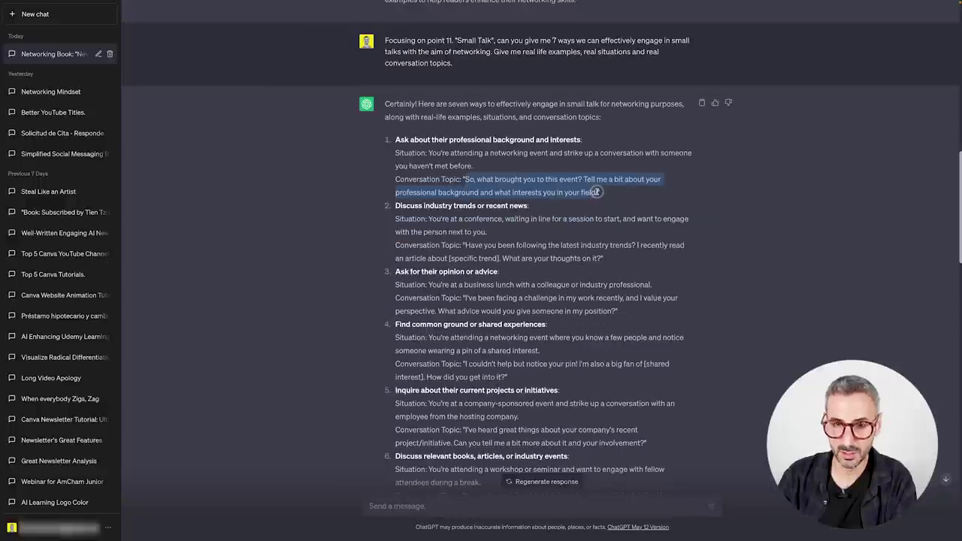
- Back in Canva, paste the topic into page 6's note, head it with the presenter's possessive first name and "TH", and break the line after "event?"
key("ctrl+Left")
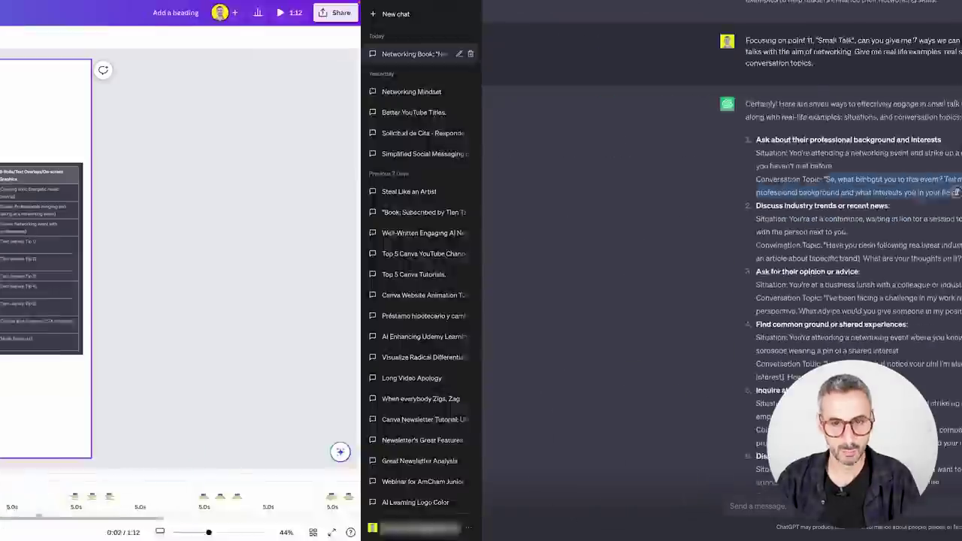
left_click(609, 498)
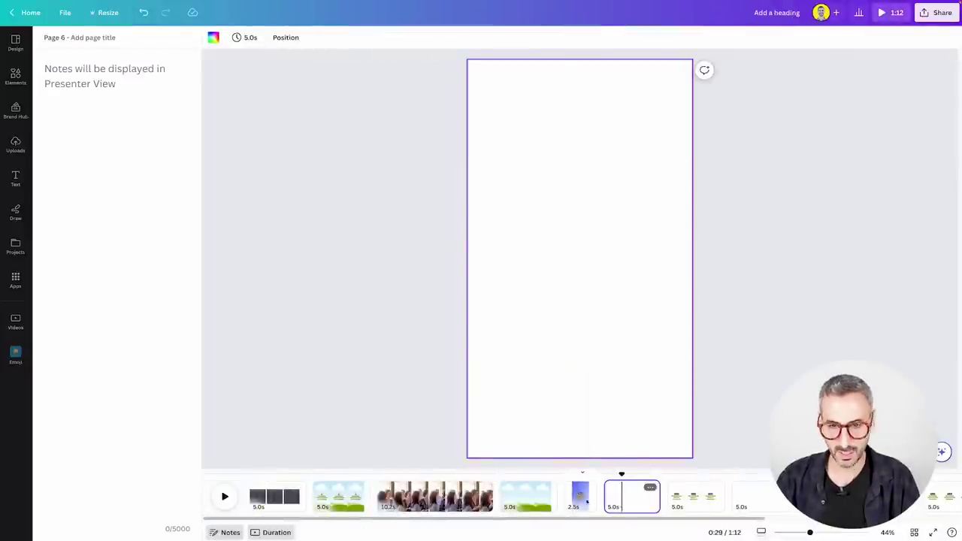
left_click(101, 118)
key("ctrl+v")
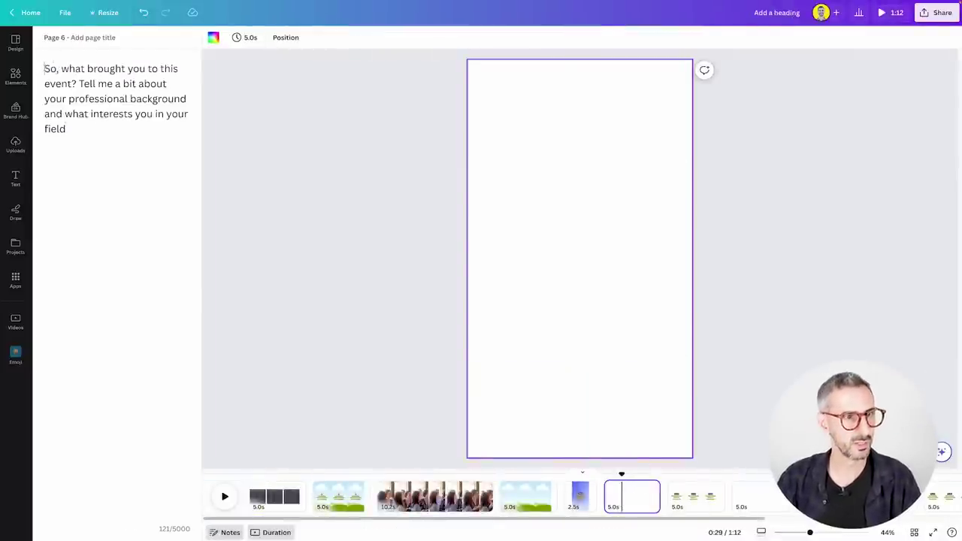
key("Return")
key("Return")
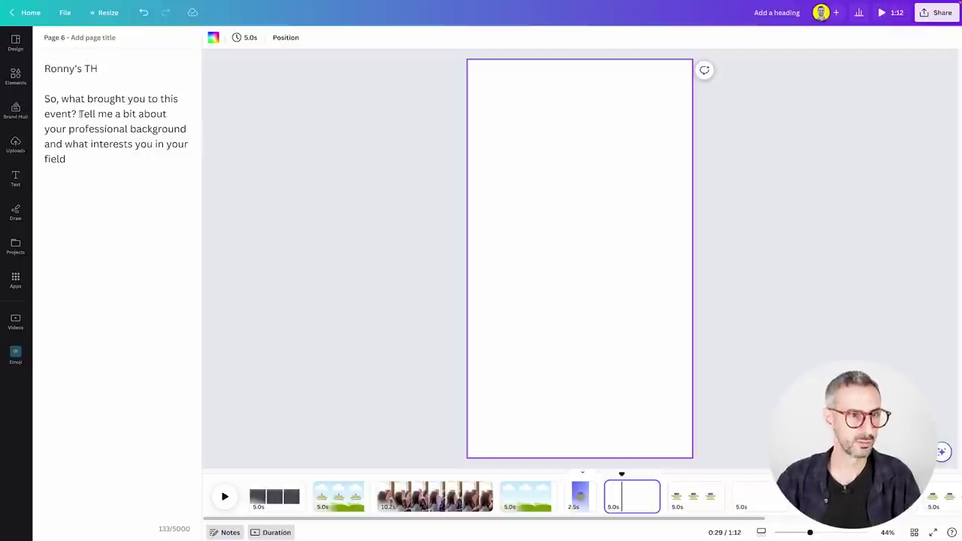
key("Return")
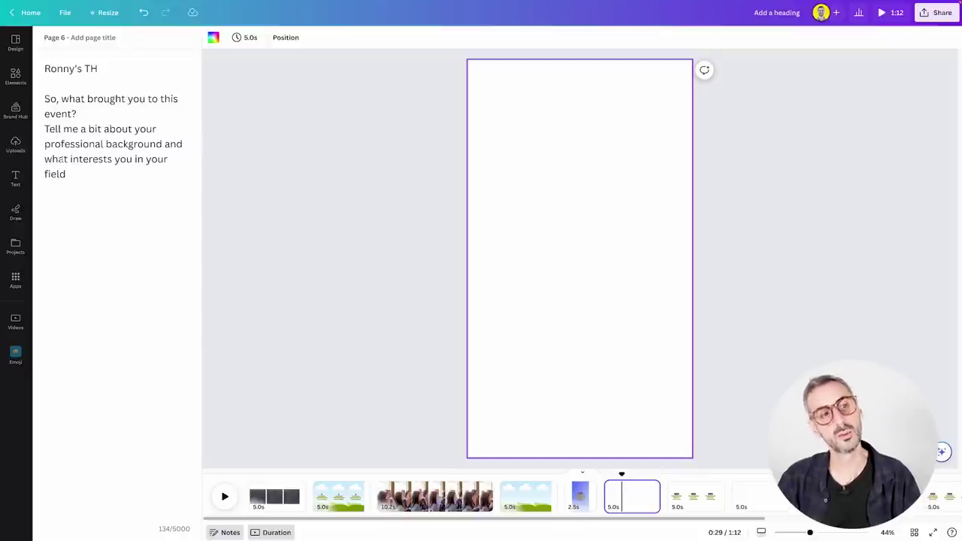
- Copy the full-page landscape placeholder frame from page 4 onto page 6
left_click(532, 490)
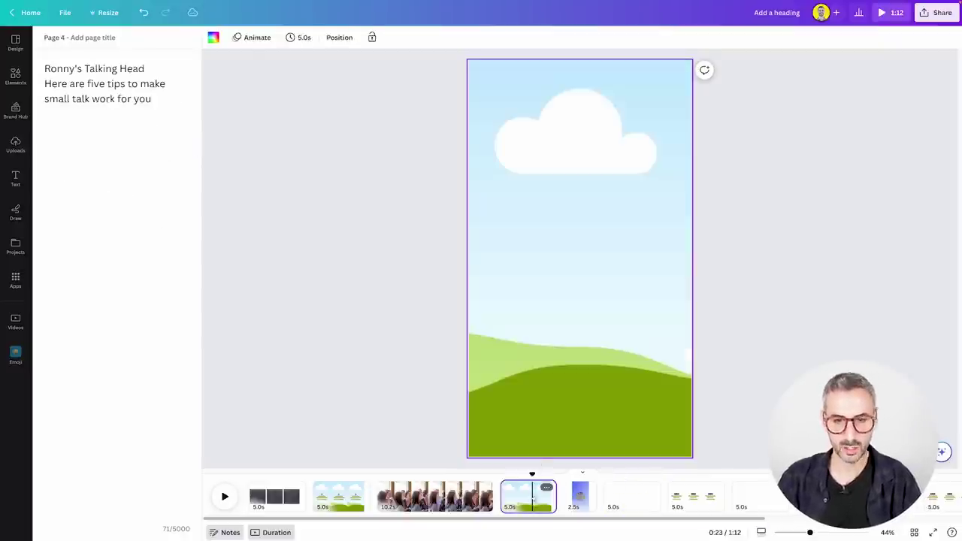
left_click(624, 498)
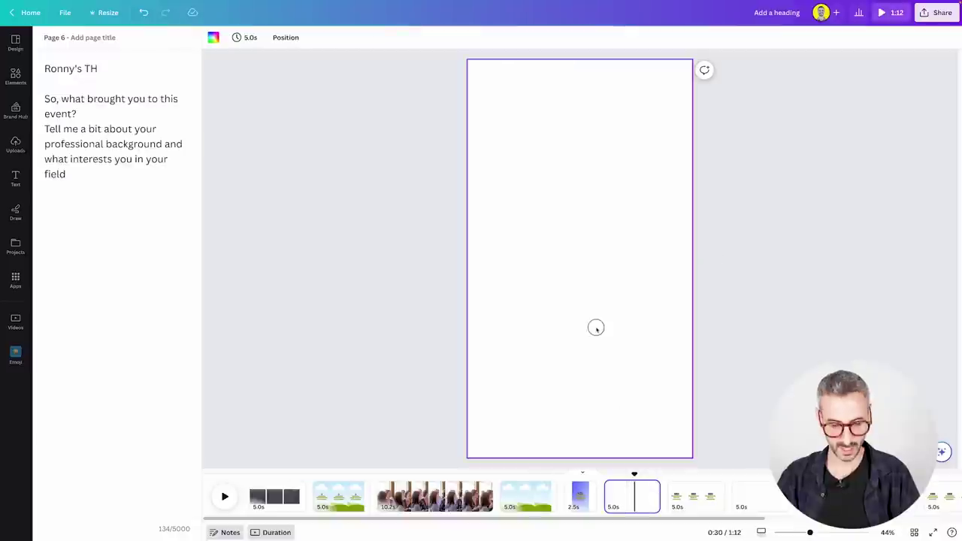
key("ctrl+v")
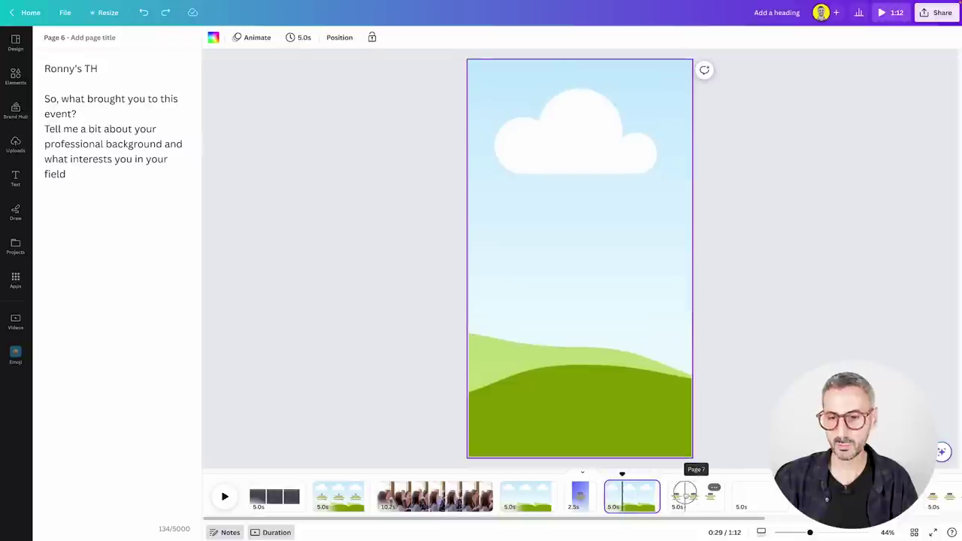
- Copy page 5's gradient background style and apply it to the Tip 02 page
left_click(694, 502)
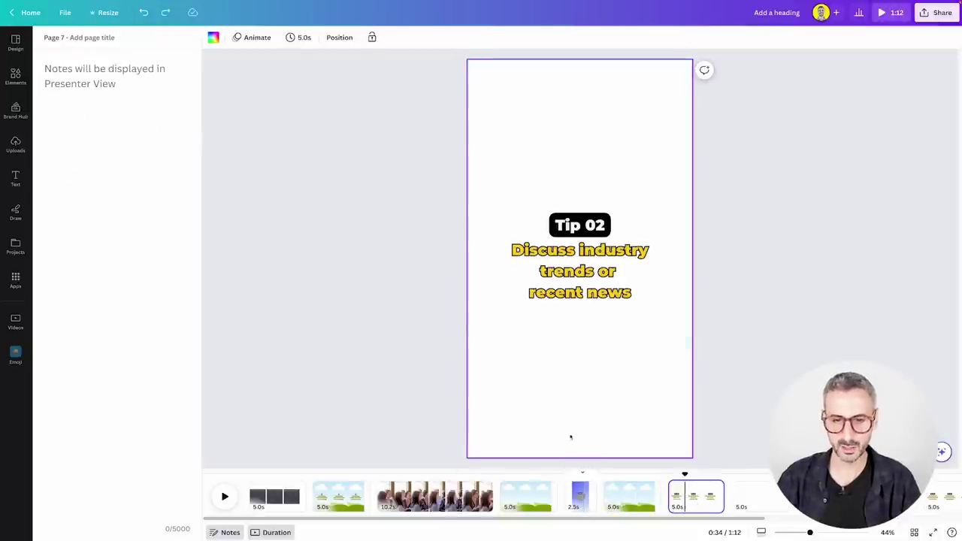
left_click(580, 498)
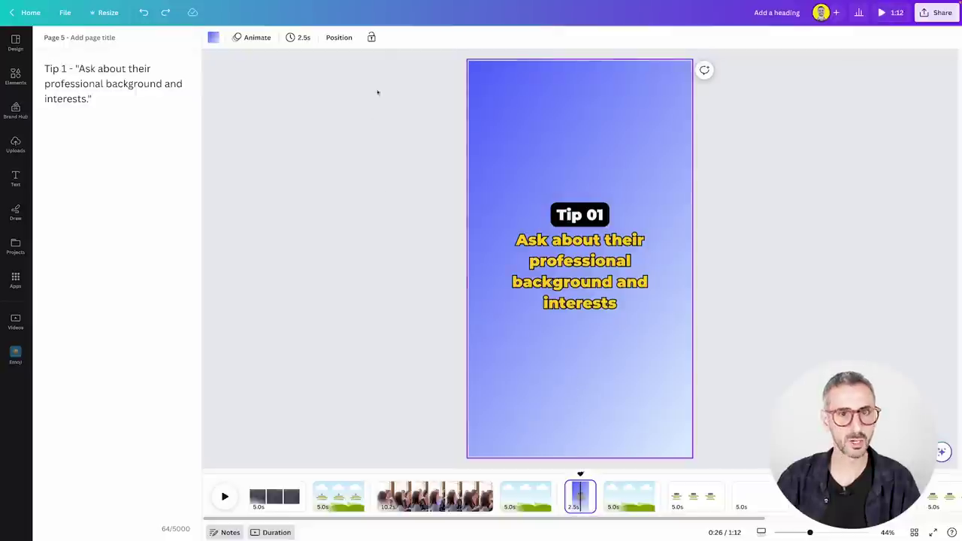
right_click(671, 407)
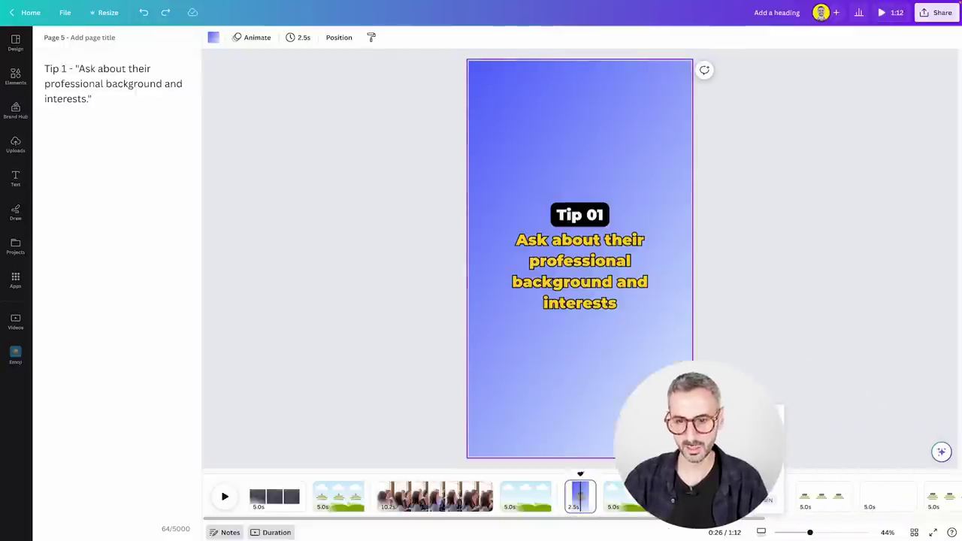
left_click(707, 436)
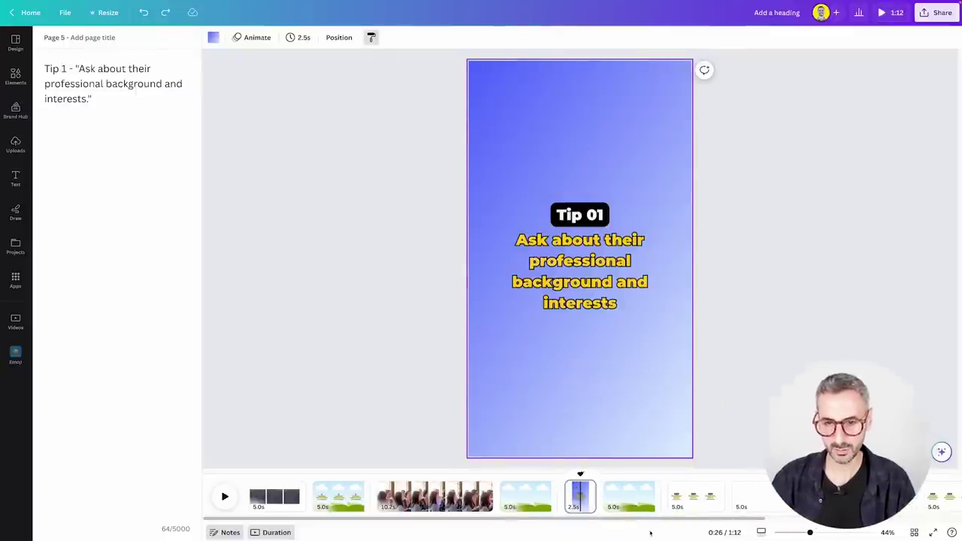
left_click(702, 495)
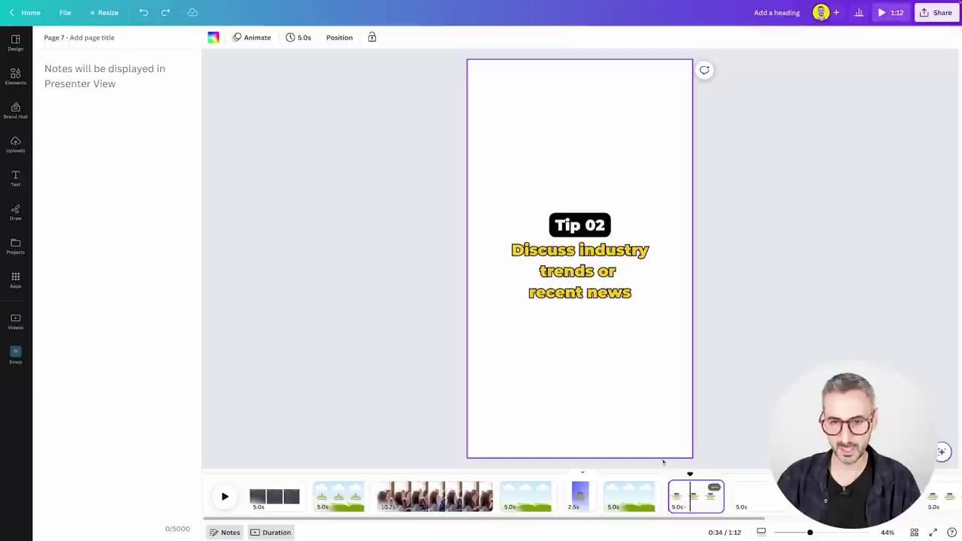
left_click(646, 410)
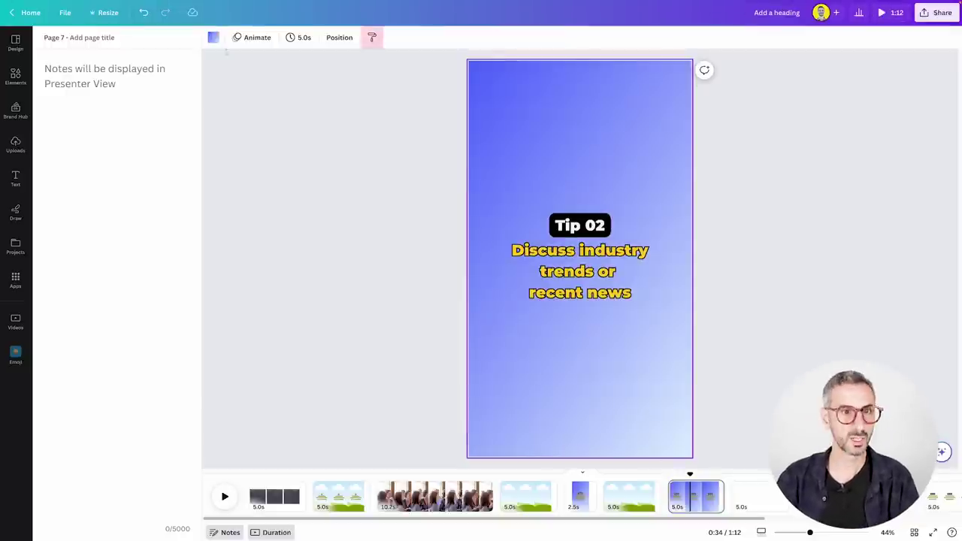
- Apply the same copied gradient background style to the Tip 03, Tip 04 and Tip 05 pages
left_click(799, 498)
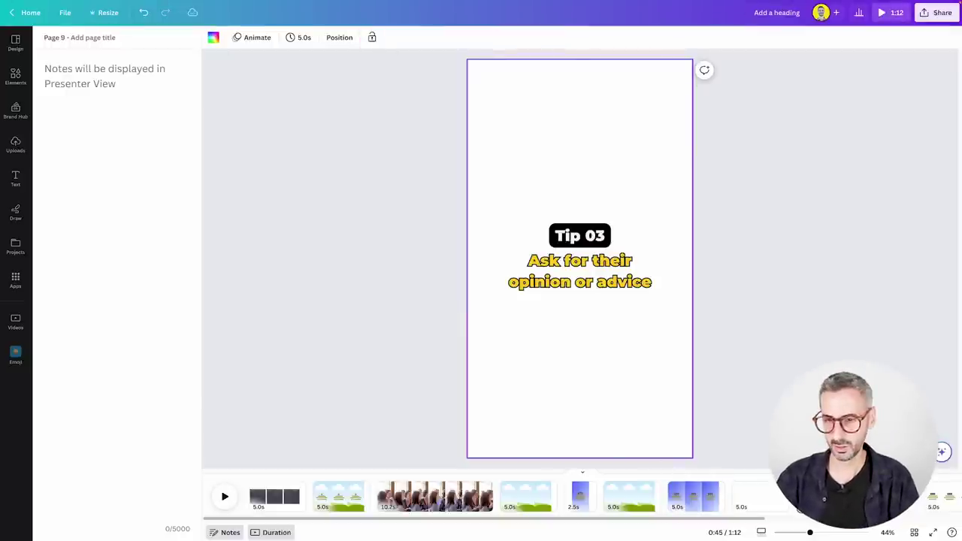
left_click(631, 409)
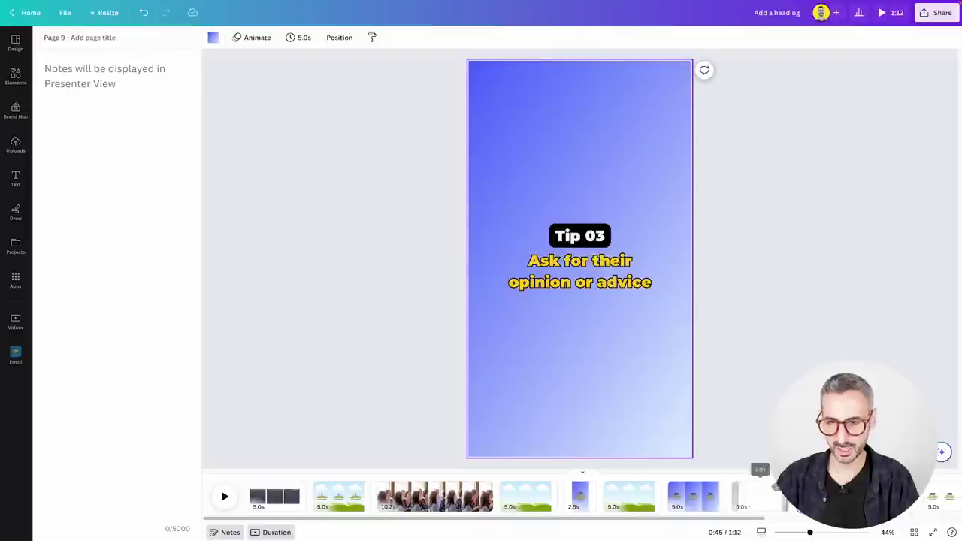
left_click(372, 37)
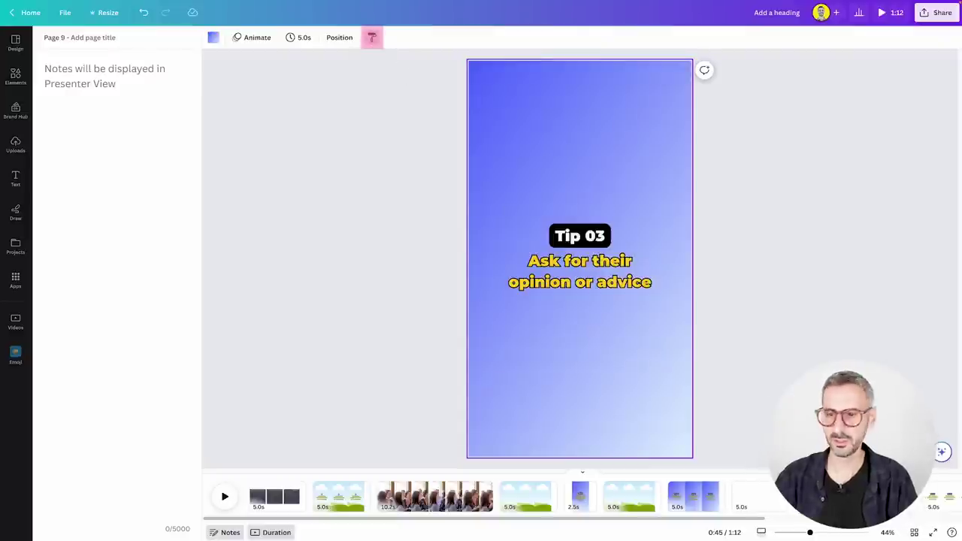
left_click(937, 496)
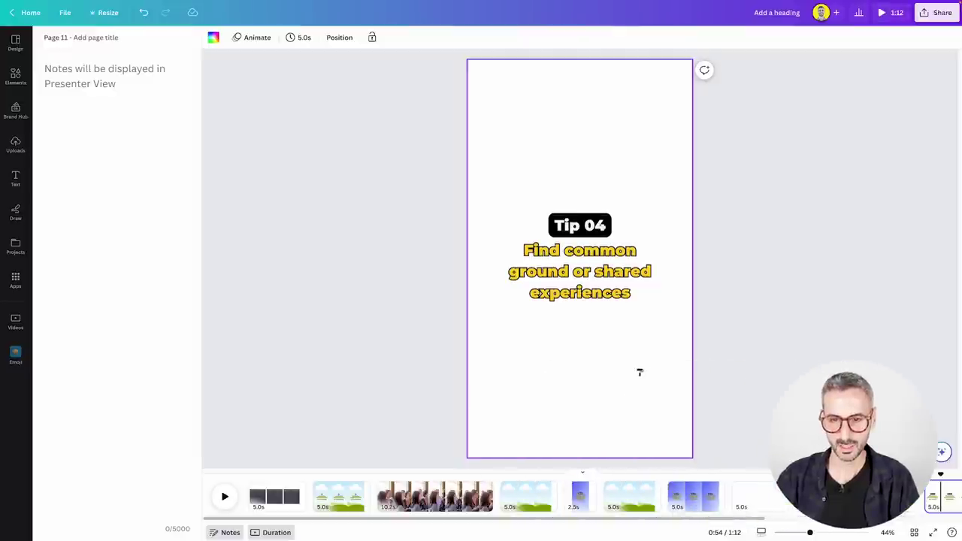
left_click(640, 372)
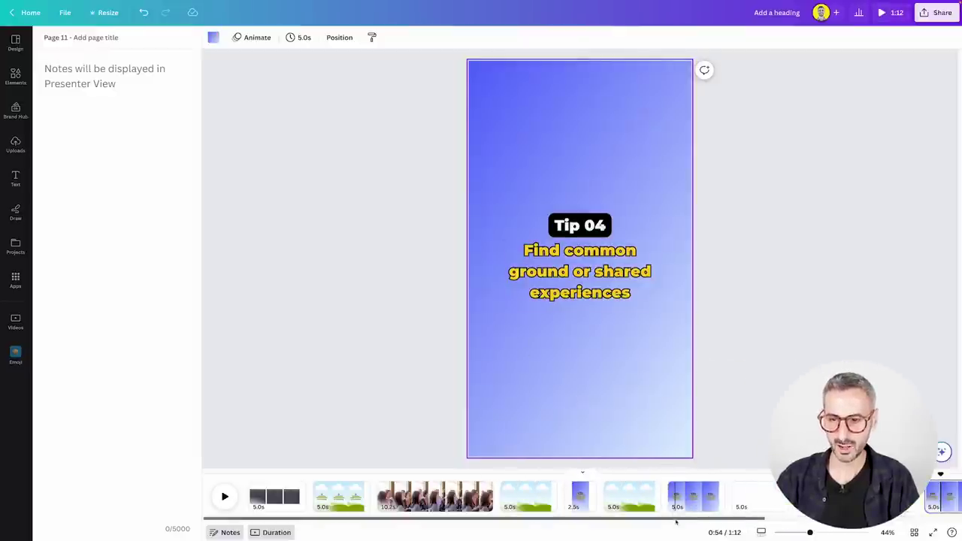
left_click_drag(677, 518, 729, 519)
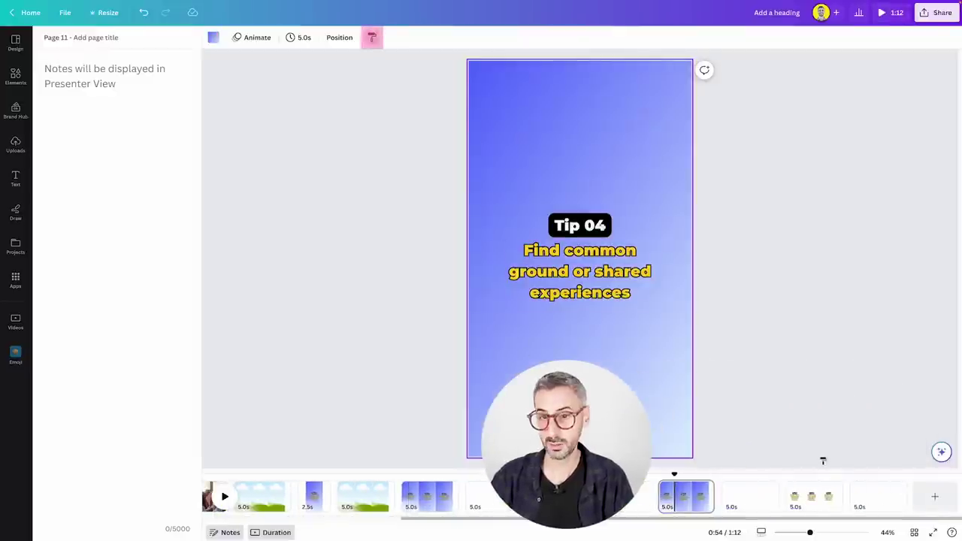
left_click(815, 498)
left_click(661, 389)
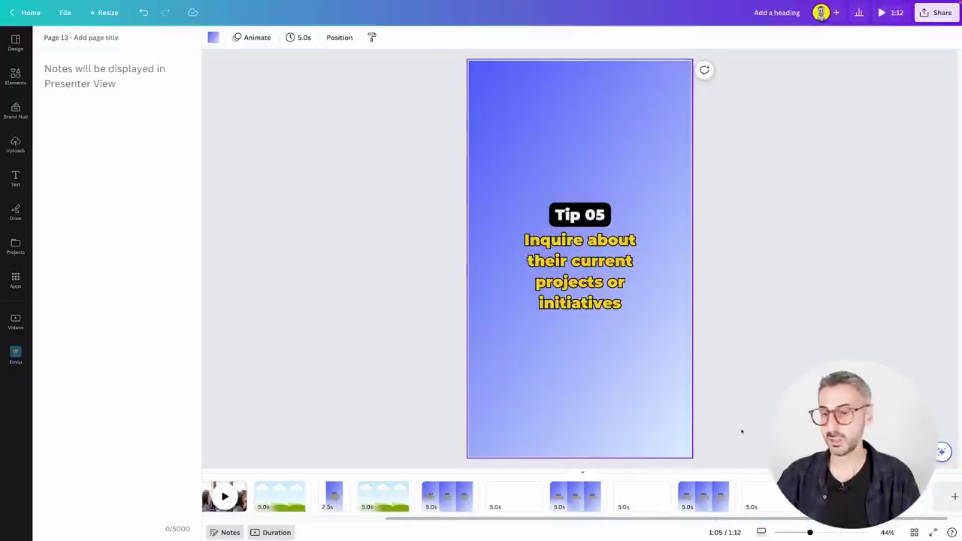
- Copy page 6's landscape placeholder frame onto the blank pages after Tips 02 to 05, pages 8, 10, 12 and 14
left_click(385, 497)
left_click(555, 318)
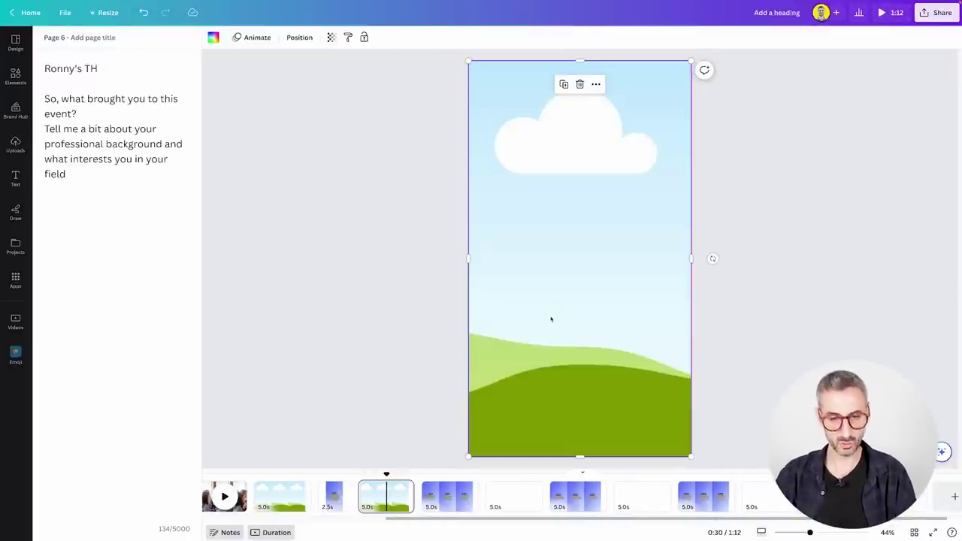
left_click(507, 498)
left_click(566, 339)
left_click(635, 496)
left_click(687, 410)
left_click(767, 496)
left_click(601, 322)
left_click(898, 496)
left_click(597, 363)
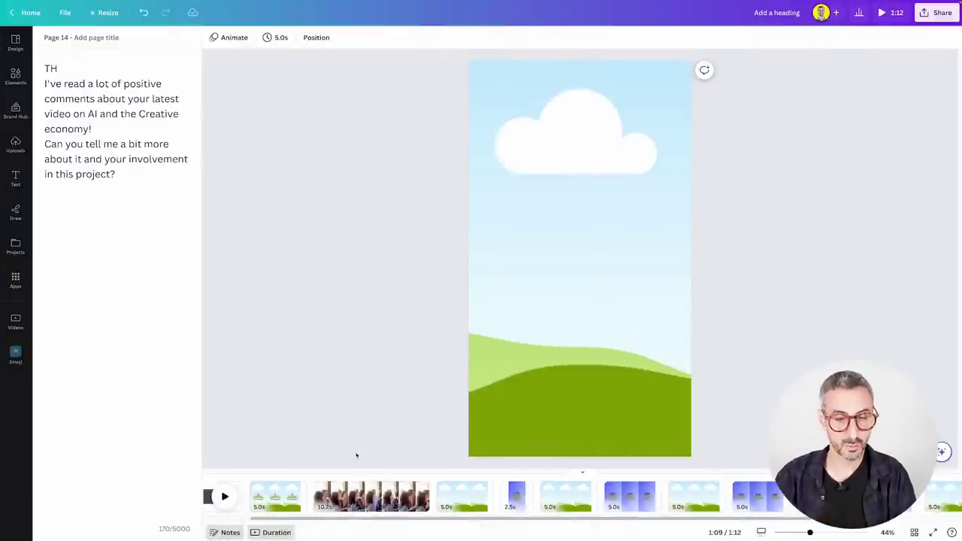
- Return to page 2, select its landscape placeholder frame and search the video library for "people networking"
key("Left")
scroll(359, 496, "right", 3)
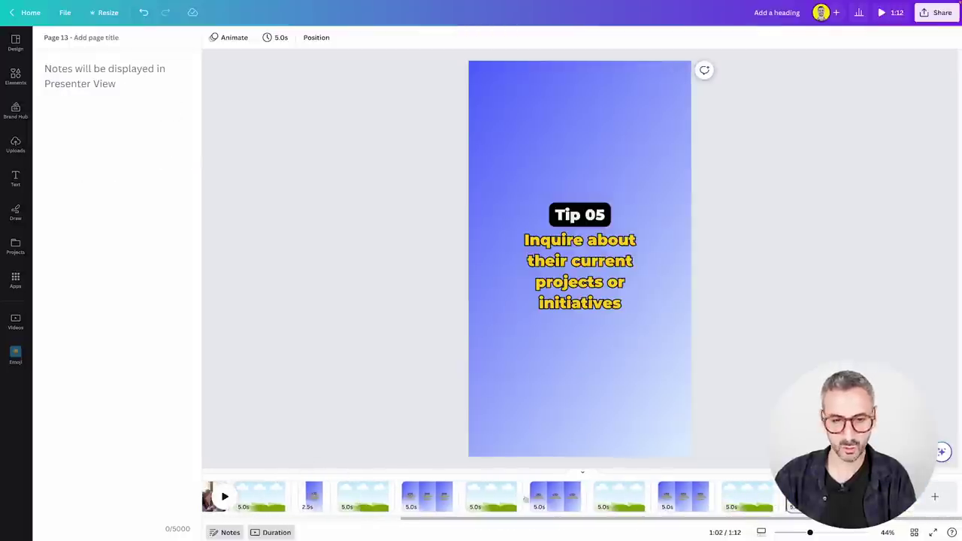
scroll(541, 498, "left", 4)
left_click(339, 496)
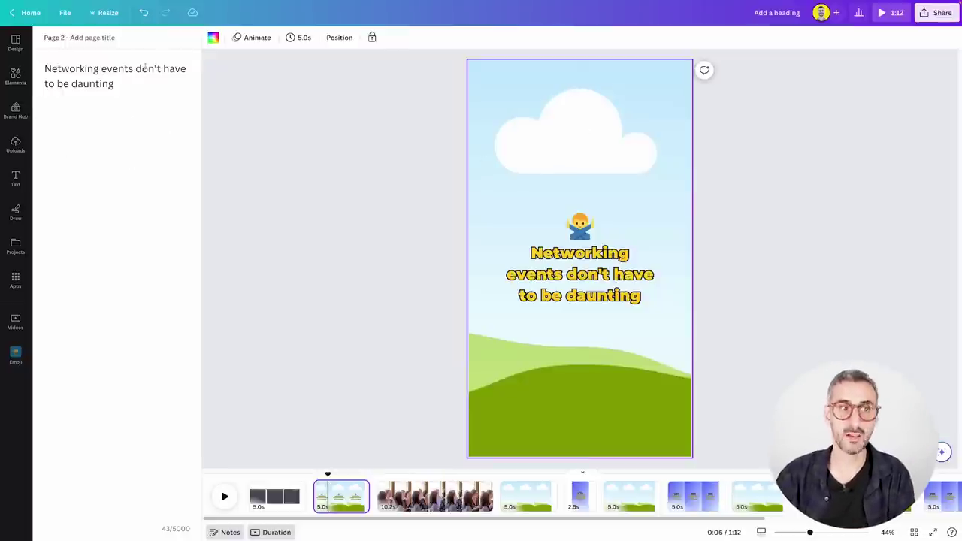
left_click(559, 429)
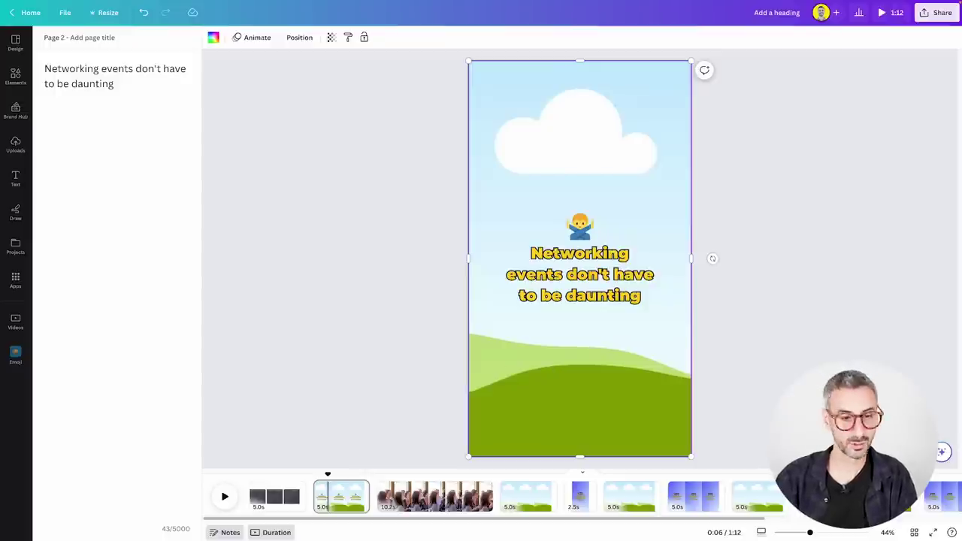
left_click(9, 82)
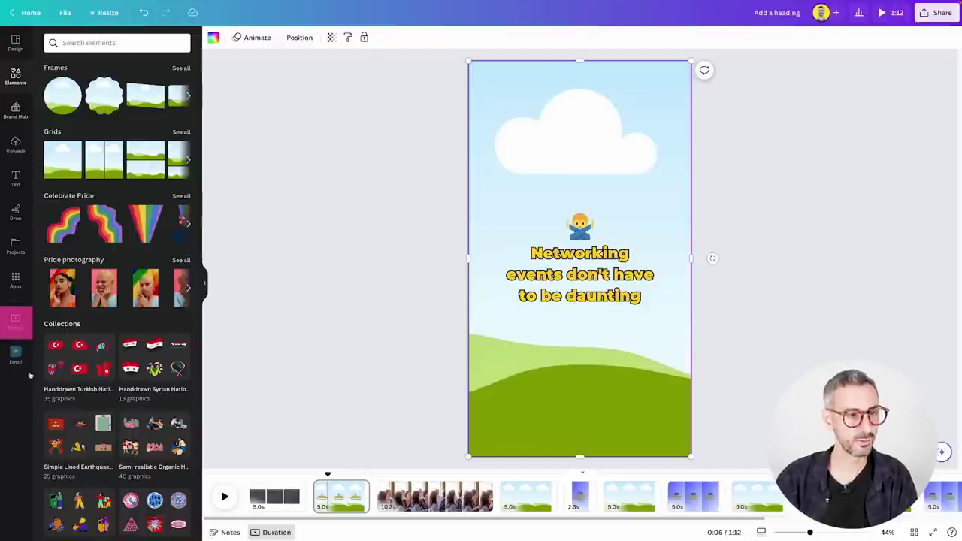
left_click(17, 322)
left_click(124, 43)
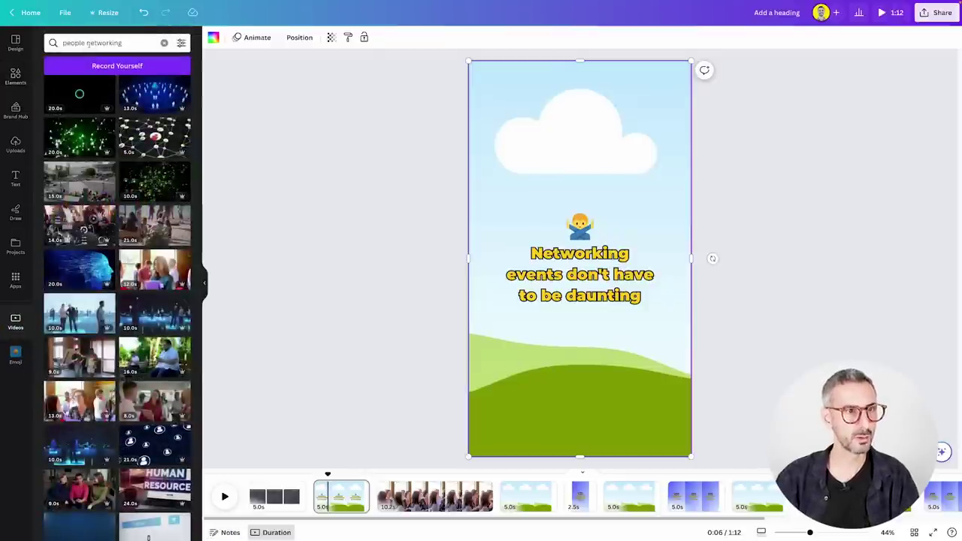
type("people networking")
key("Return")
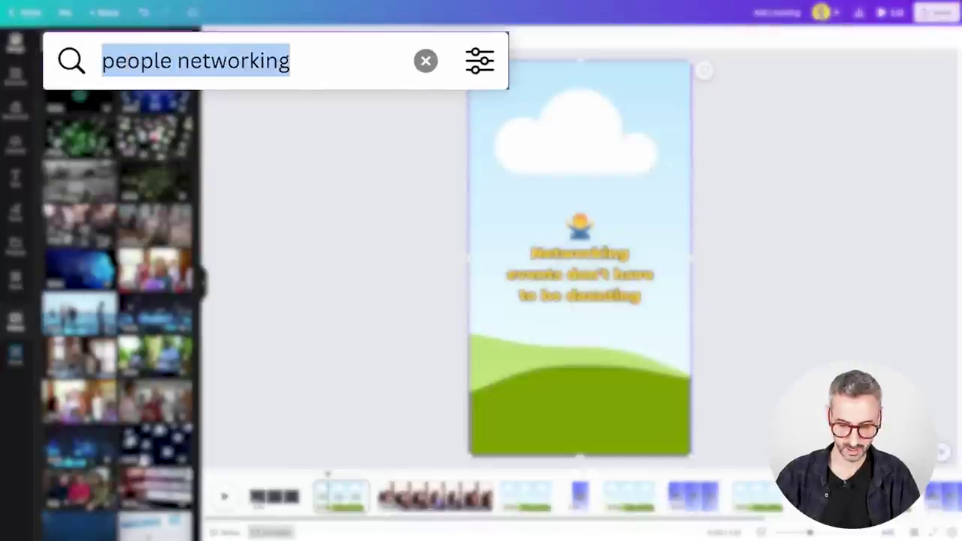
- Search the video library for "large group of people networking" and browse the clips for suitable networking footage
type("large group o")
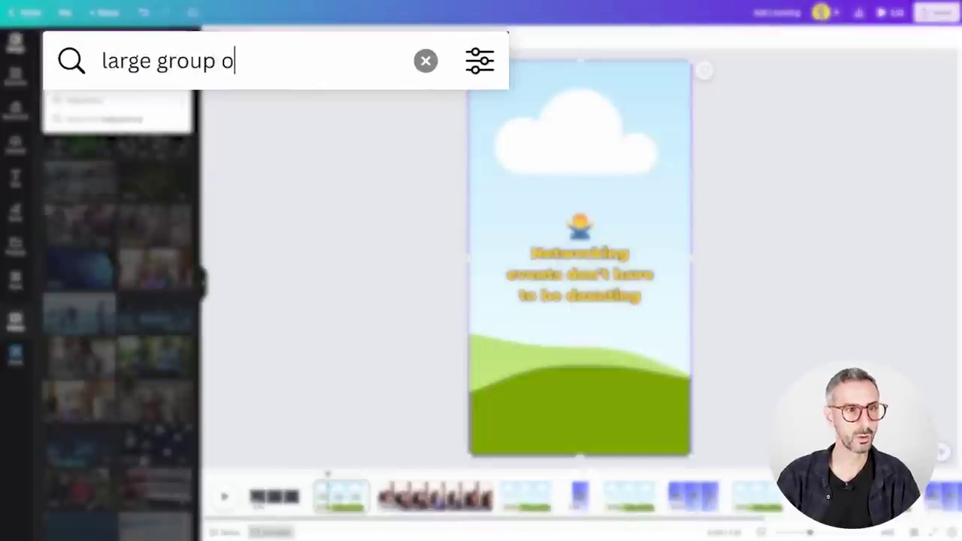
type("f people networking")
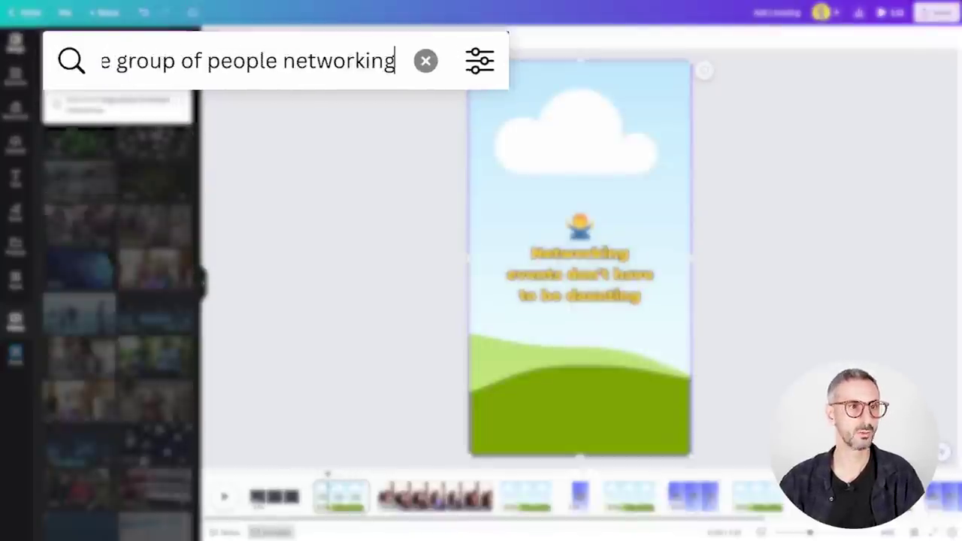
key("Return")
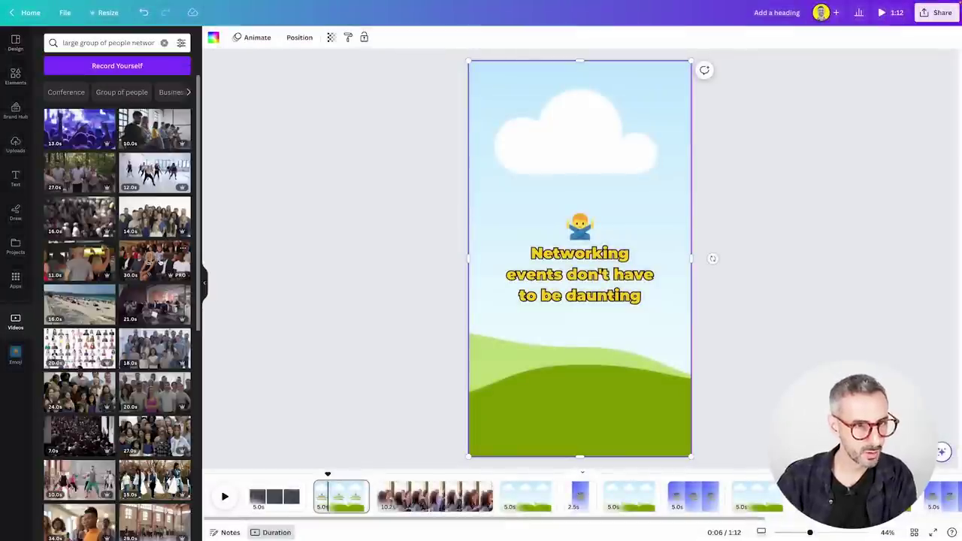
scroll(82, 406, "down", 3)
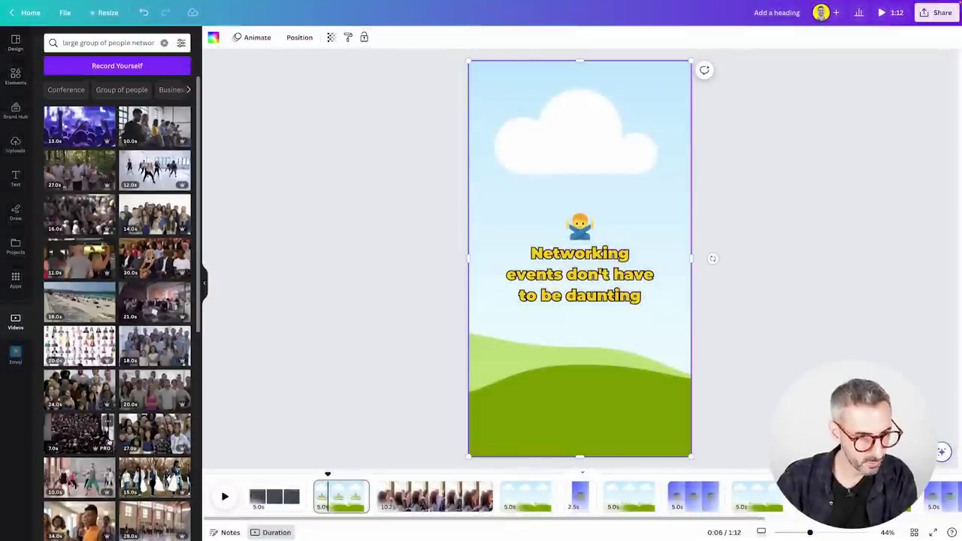
scroll(83, 405, "down", 10)
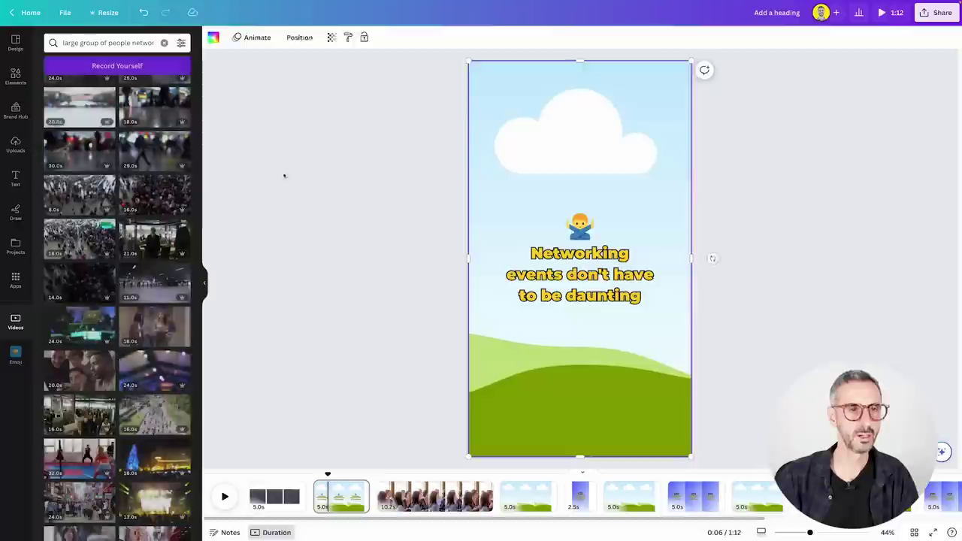
left_click(284, 175)
scroll(172, 418, "down", 4)
scroll(196, 261, "down", 5)
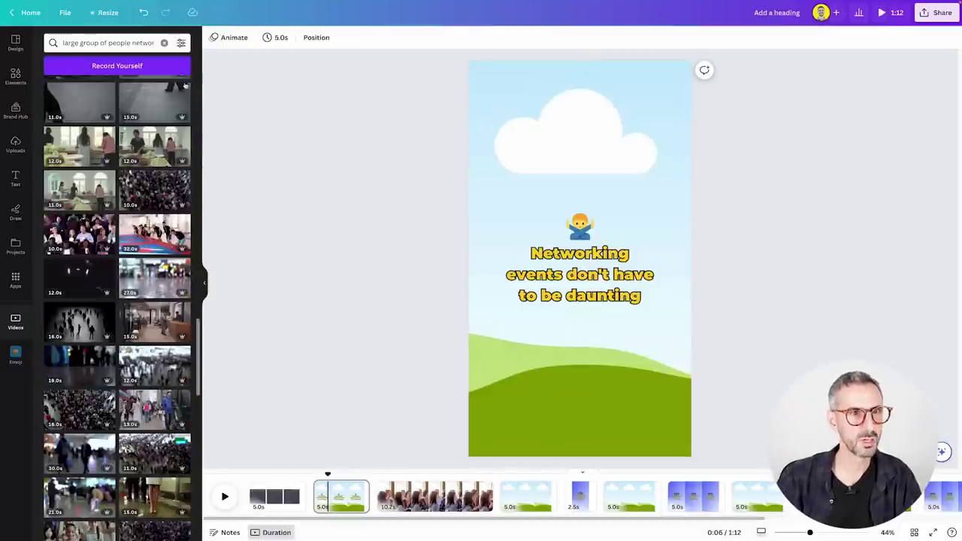
- Search the video library for "trade fair" and for "conference" and browse the clips
left_click(163, 43)
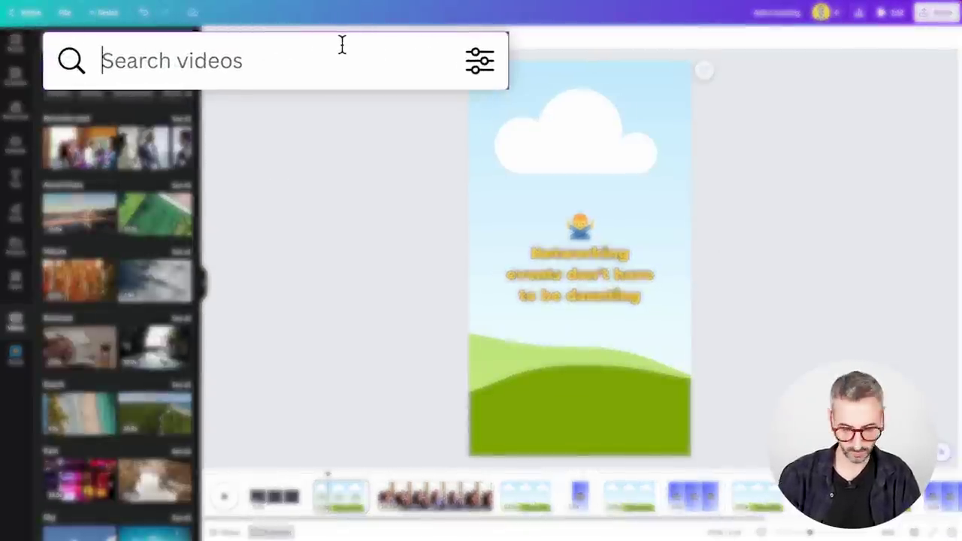
type("trade fair")
key("Return")
scroll(67, 357, "down", 3)
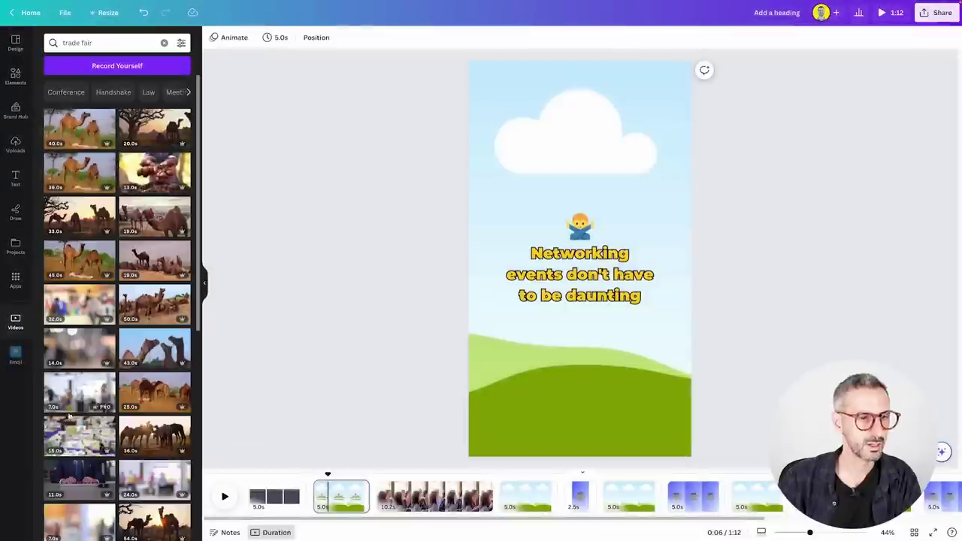
scroll(66, 358, "down", 10)
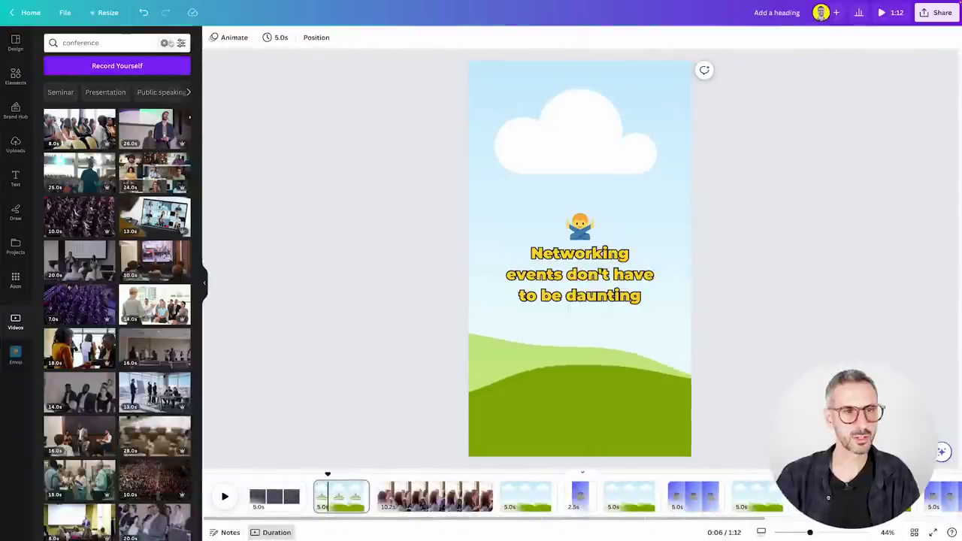
- Search videos for "man in despair" and fill the frame behind "Networking events don't have to be daunting" with the 14-second clip of a man covering his face
left_click(164, 43)
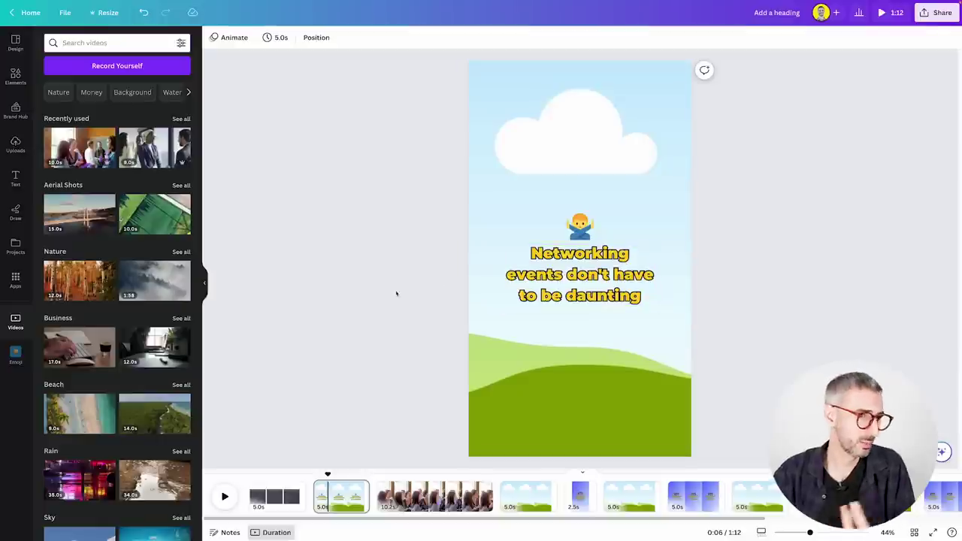
type("man")
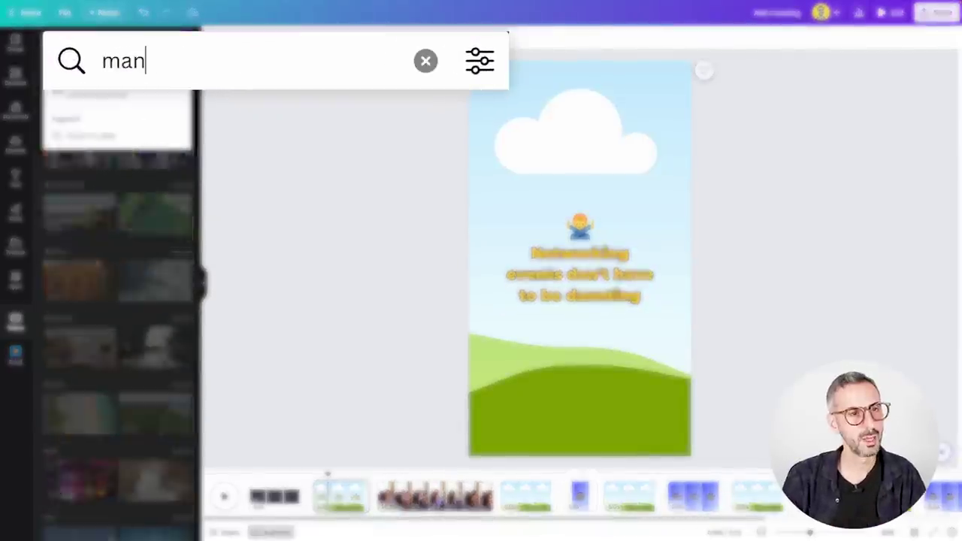
type(" in despair")
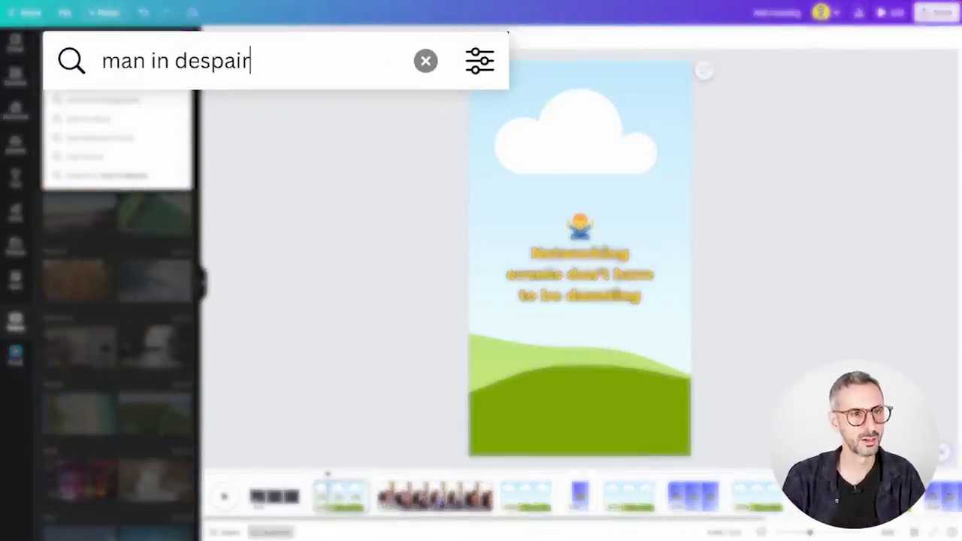
key("Return")
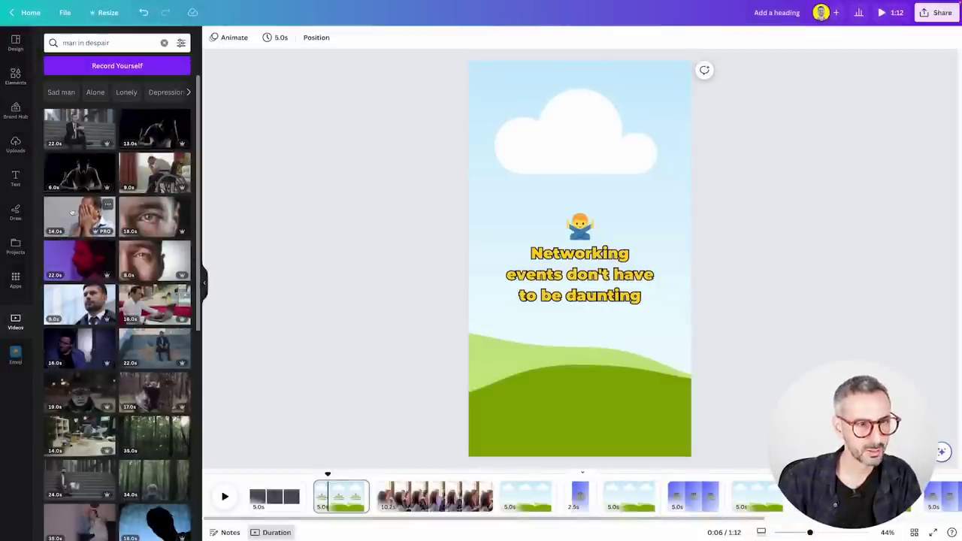
left_click(73, 222)
left_click_drag(532, 224, 535, 199)
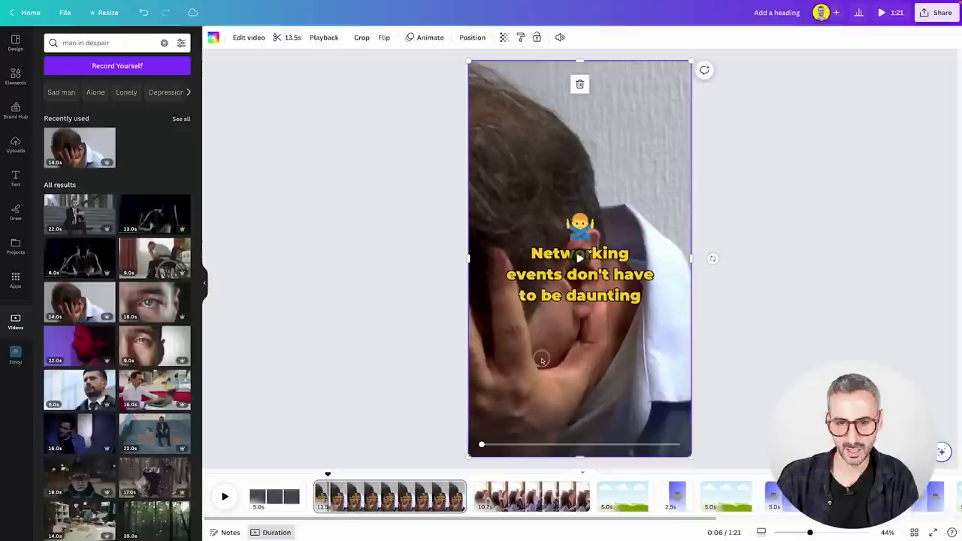
- Reposition the despairing man's clip inside its frame so his face and hands show beside the grey wall, and preview the playback
double_click(541, 346)
left_click_drag(541, 346, 714, 359)
left_click(314, 351)
left_click(579, 257)
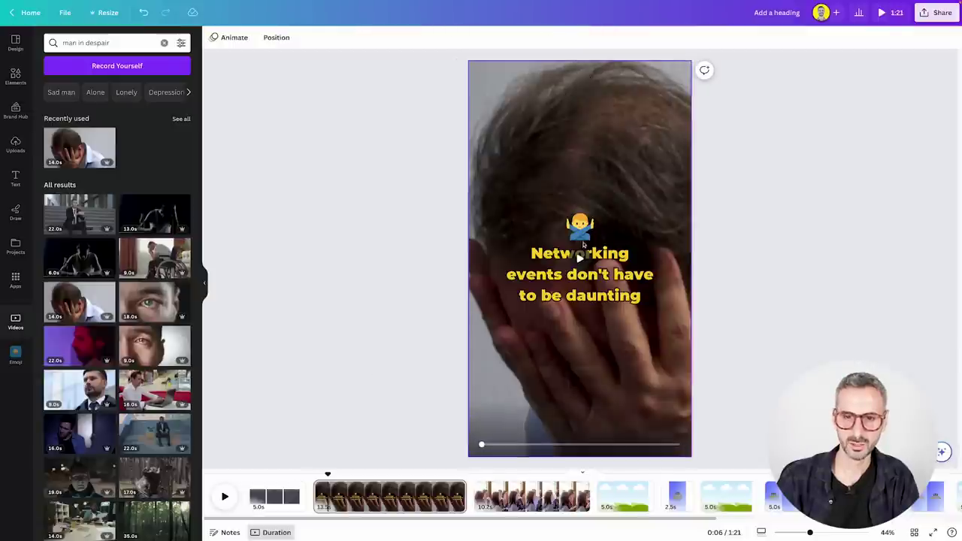
double_click(552, 398)
left_click_drag(552, 398, 419, 396)
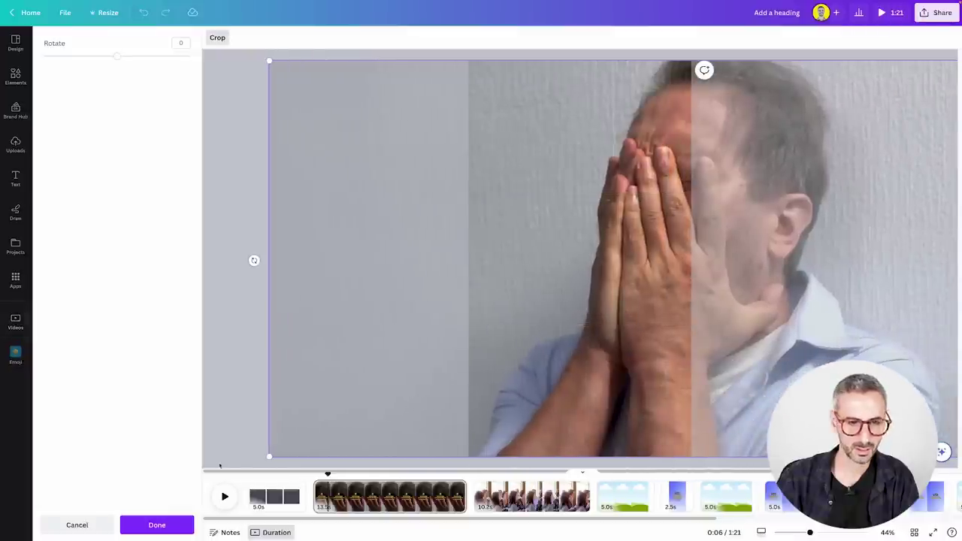
left_click(156, 524)
left_click(223, 495)
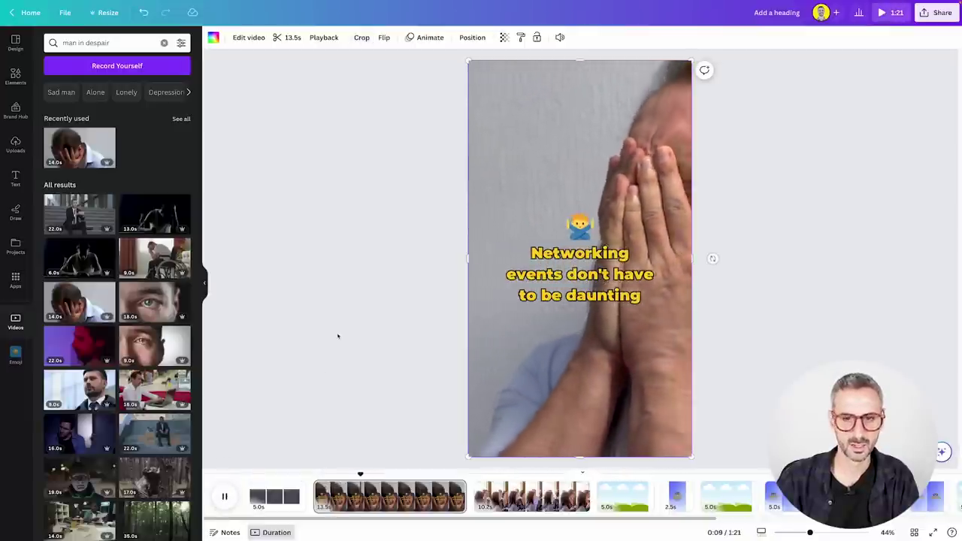
left_click(398, 442)
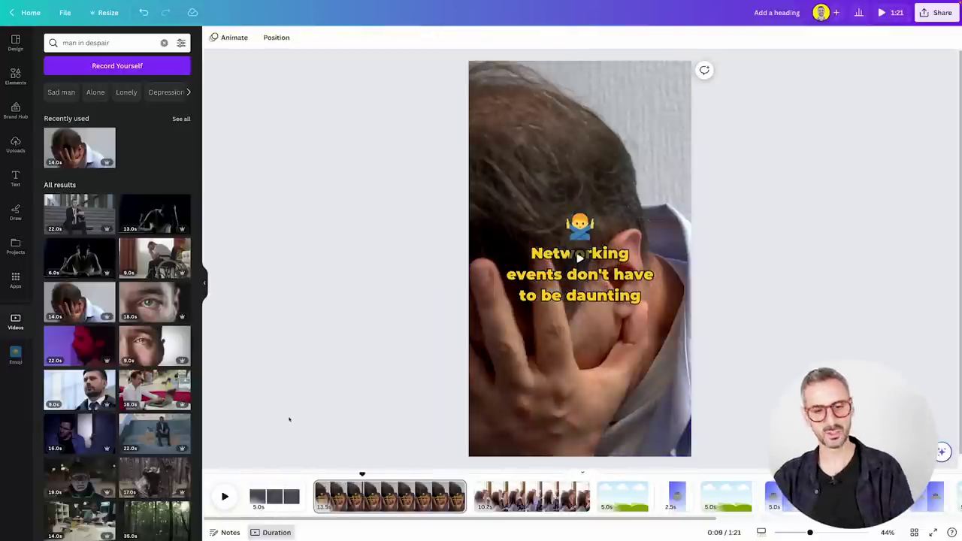
- Review the notes of pages 3 to 6 and compare them with the small-talk video script in ChatGPT
left_click_drag(362, 474, 497, 475)
left_click(226, 532)
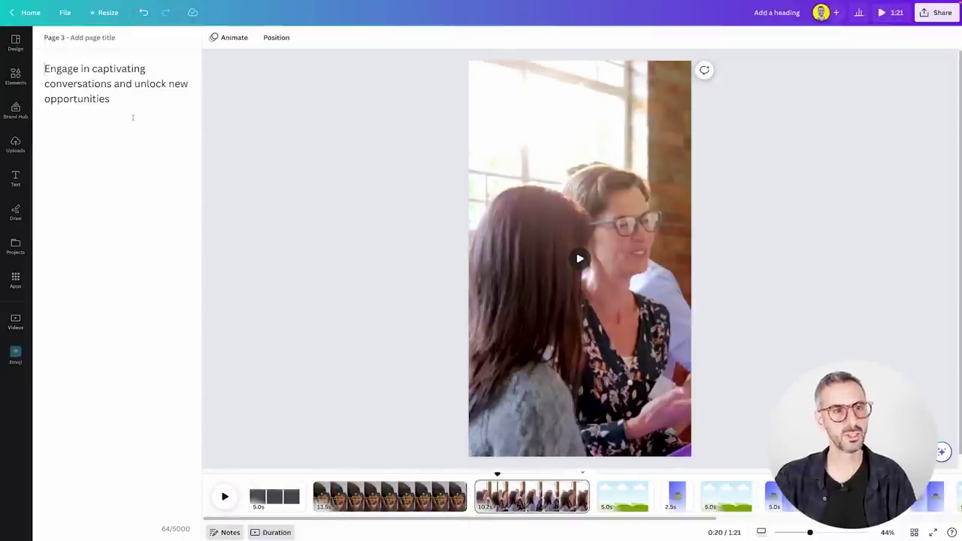
left_click_drag(497, 474, 474, 478)
left_click_drag(479, 479, 601, 488)
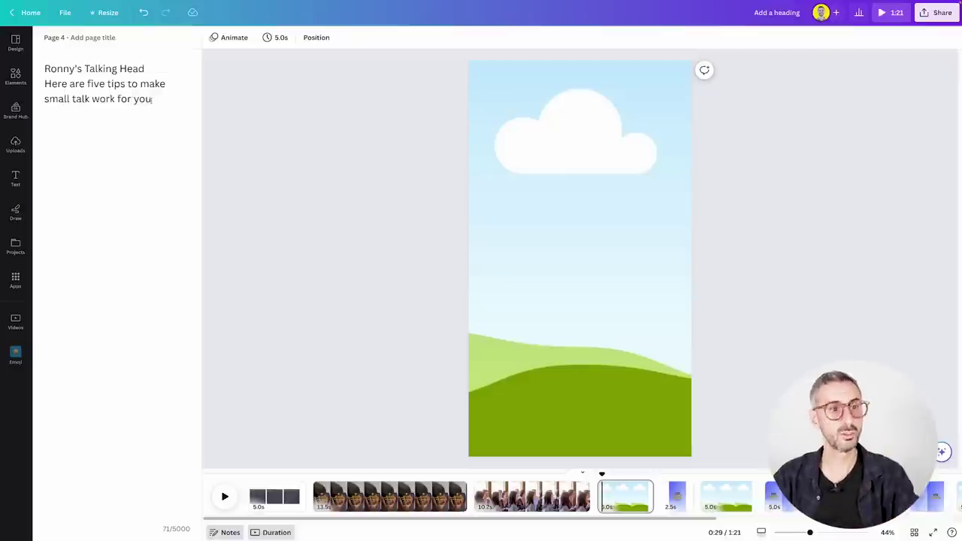
left_click_drag(602, 475, 718, 498)
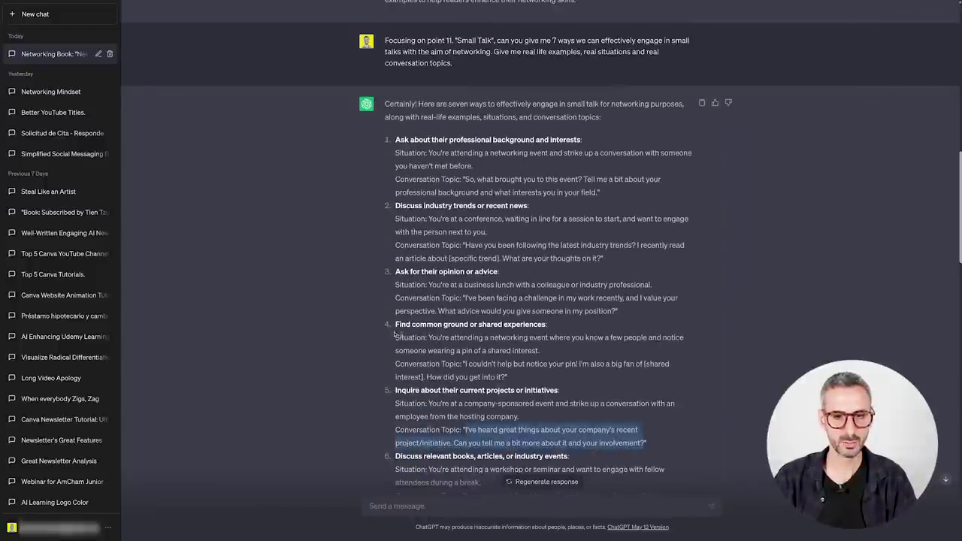
scroll(394, 333, "down", 20)
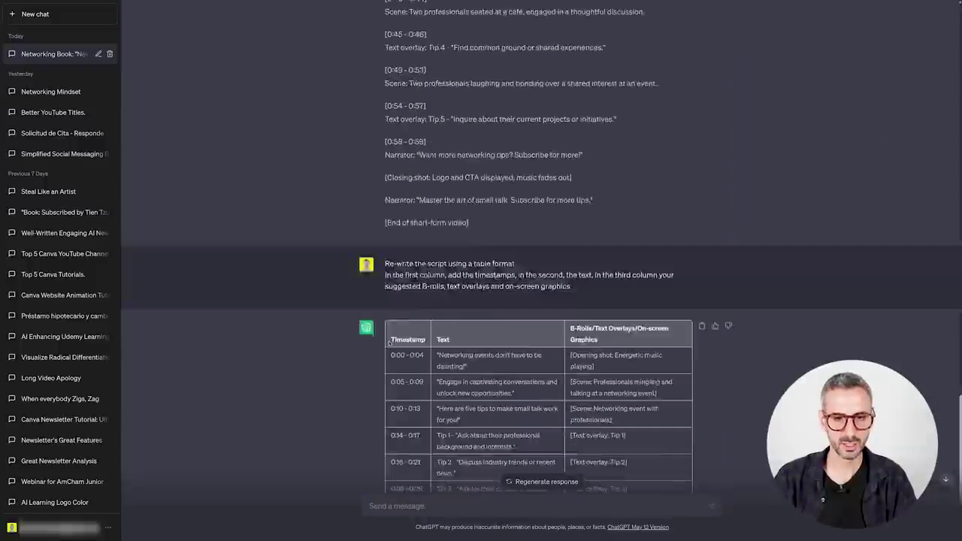
key("ctrl+Right")
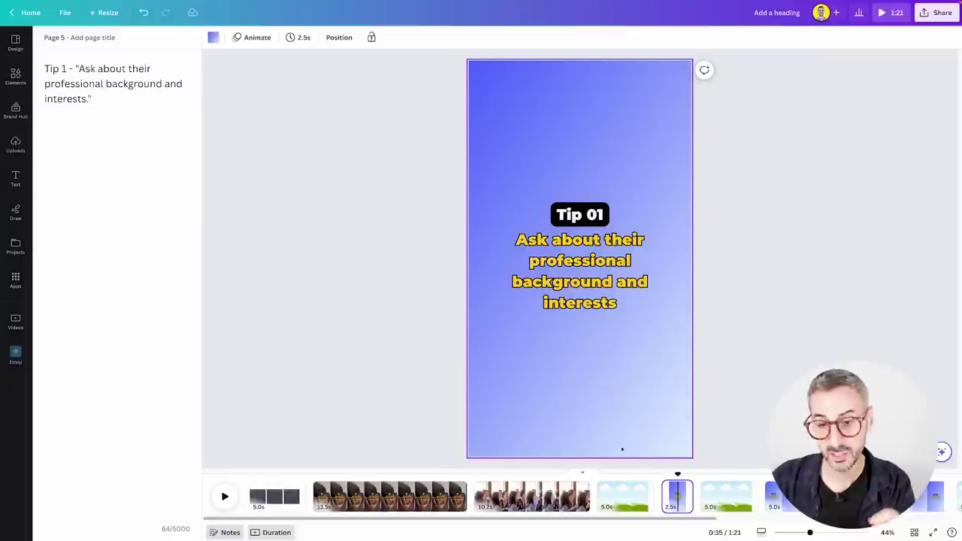
left_click(729, 496)
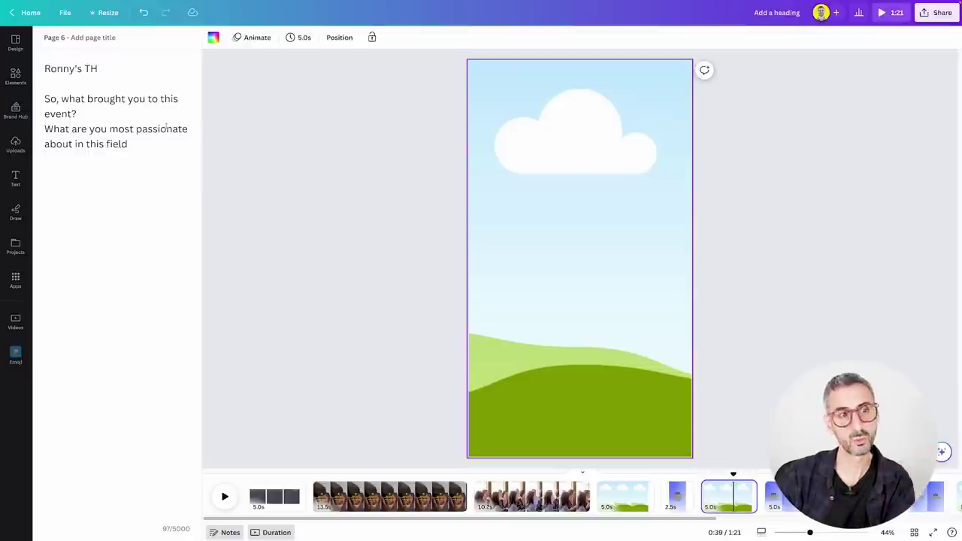
- Search videos for "two people chatting at an event" and fill the empty frame on page 6 with the clip of a bearded man wearing a blue lanyard
left_click(15, 76)
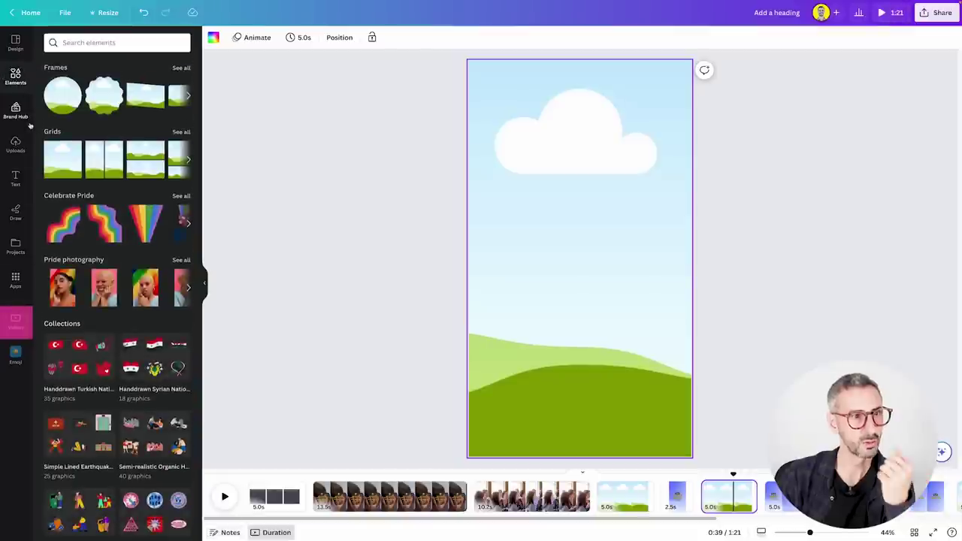
left_click(16, 321)
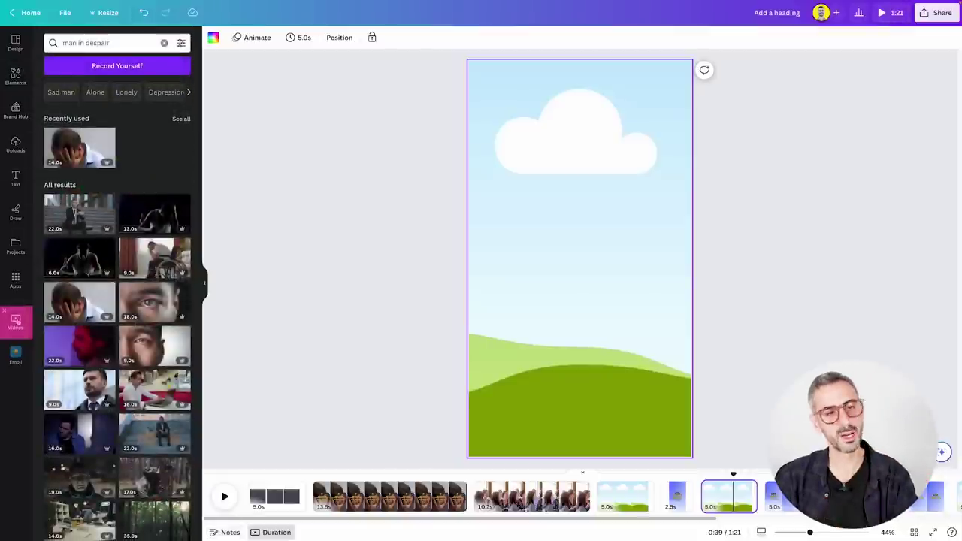
left_click(79, 42)
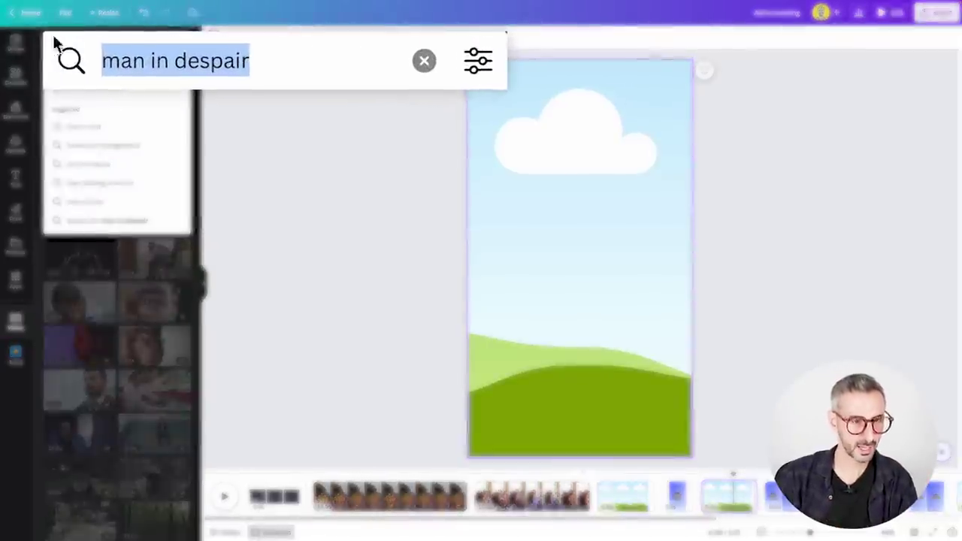
type("two ")
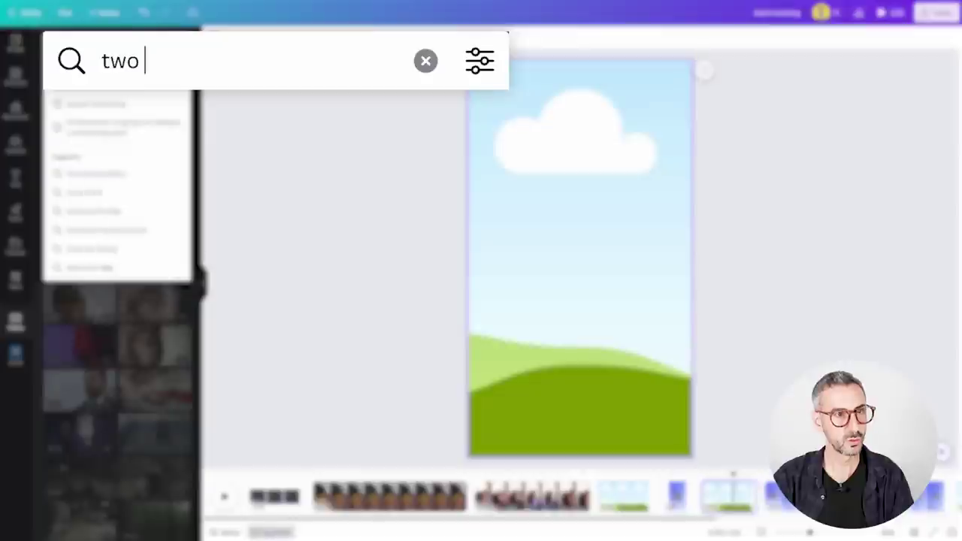
type("people chatting a")
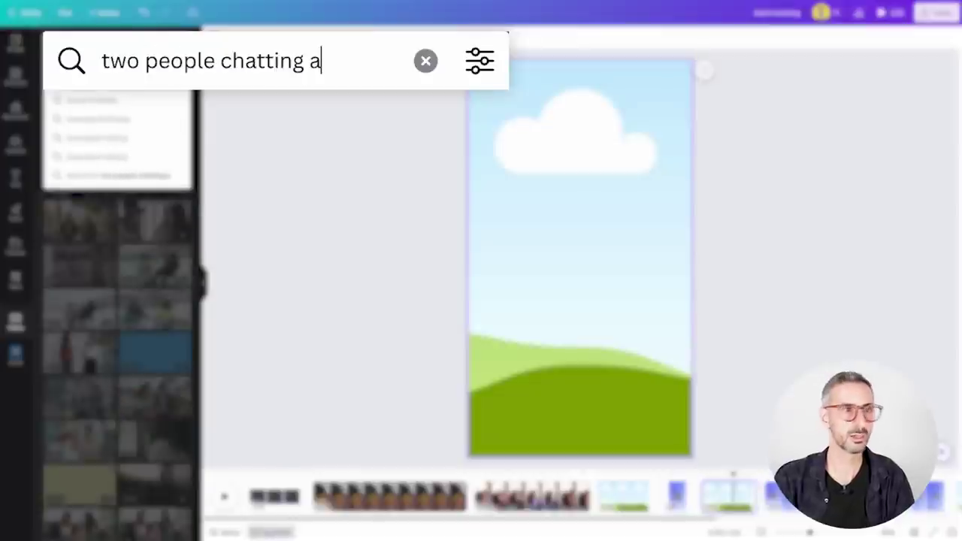
type("t an event")
key("Return")
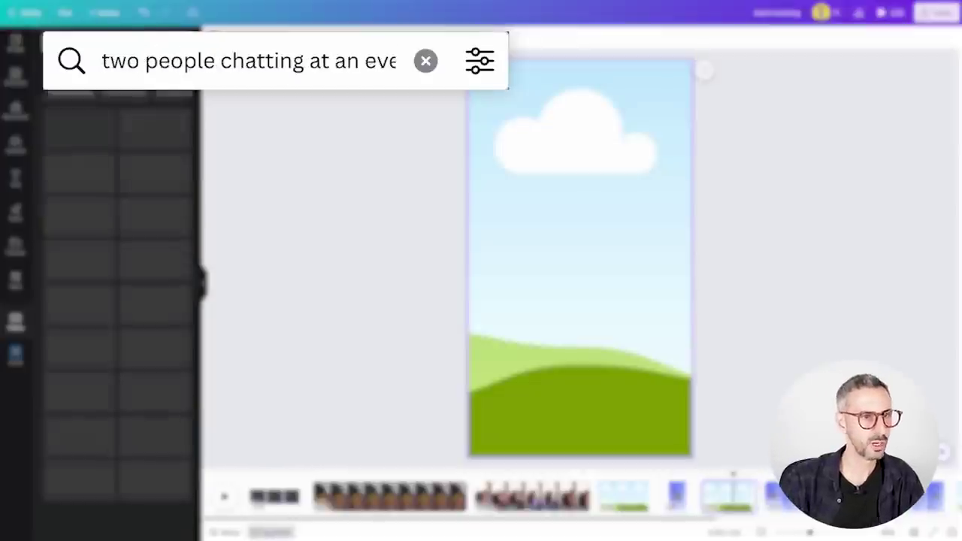
scroll(103, 350, "down", 2)
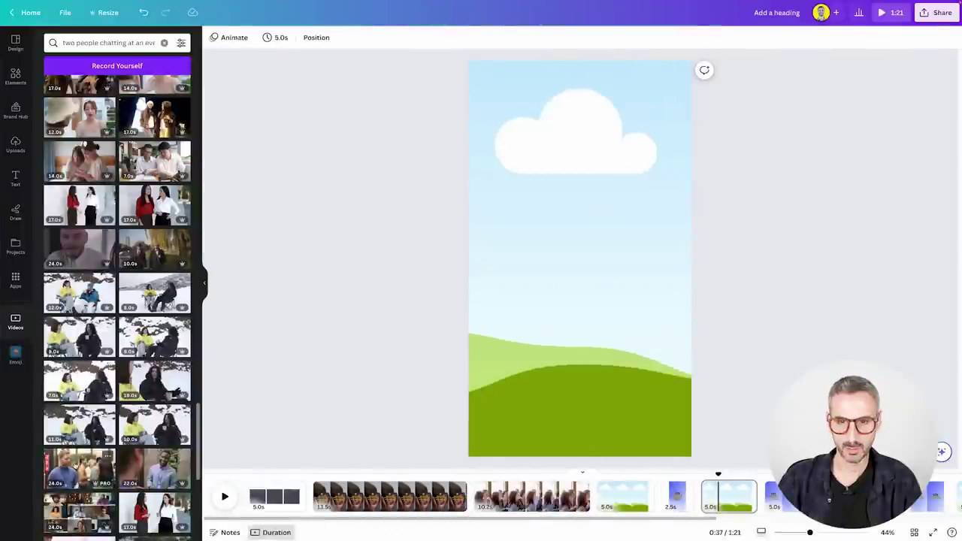
left_click(78, 319)
- Reposition the event conversation clip inside the page 6 frame so the man in the blue sweater is in view, and preview the playback
left_click_drag(551, 243, 709, 346)
double_click(556, 337)
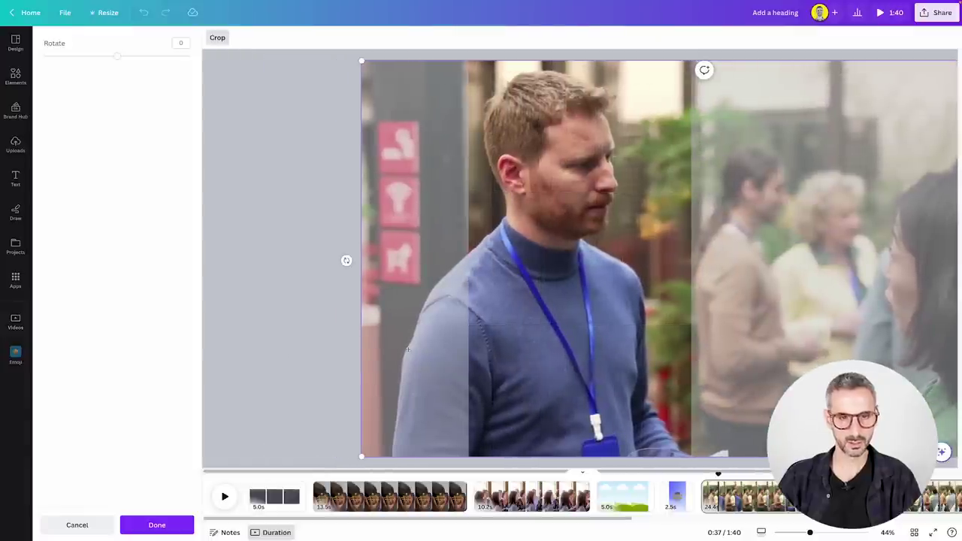
left_click(556, 466)
key("space")
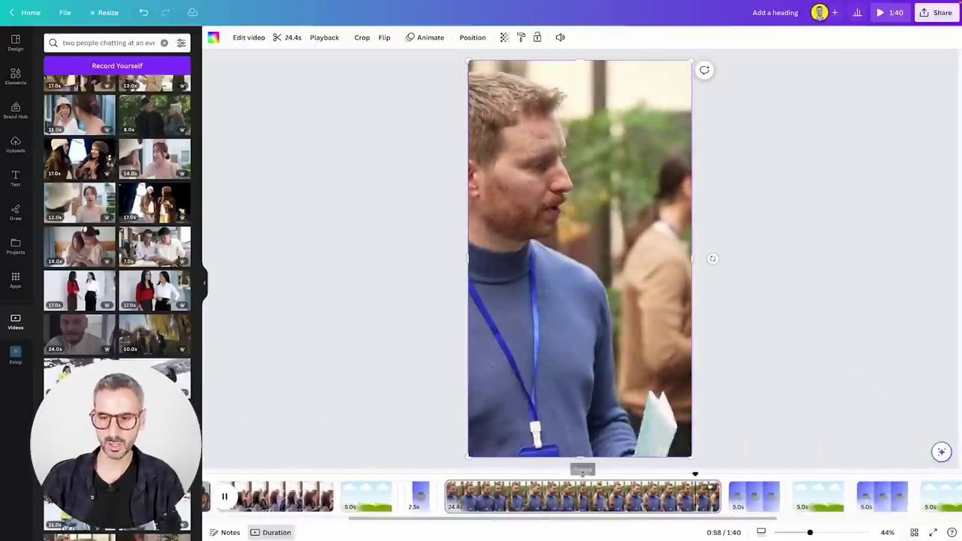
left_click(714, 497)
- Go past the Tip 02 page to page 8 and open its notes to read the talking-head script
left_click_drag(704, 475, 755, 478)
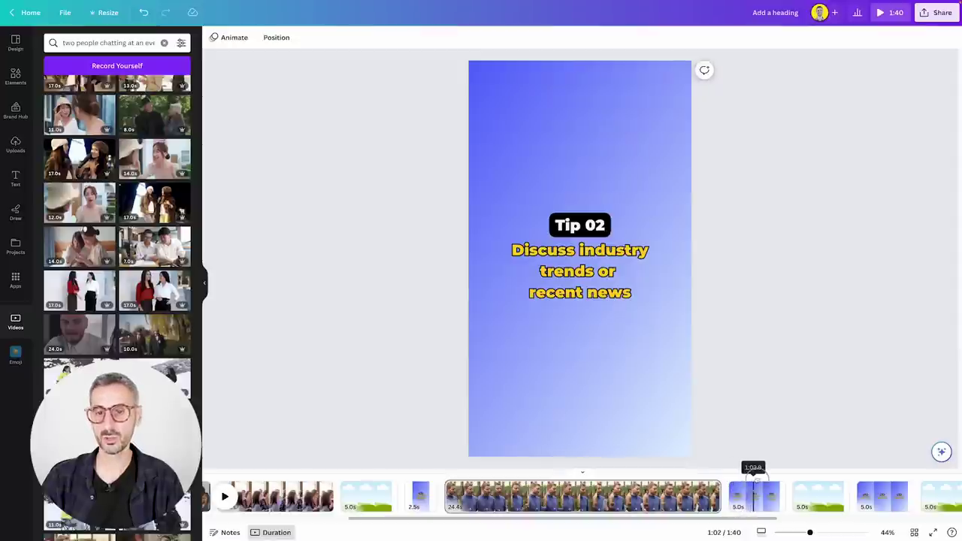
left_click(798, 481)
left_click(224, 532)
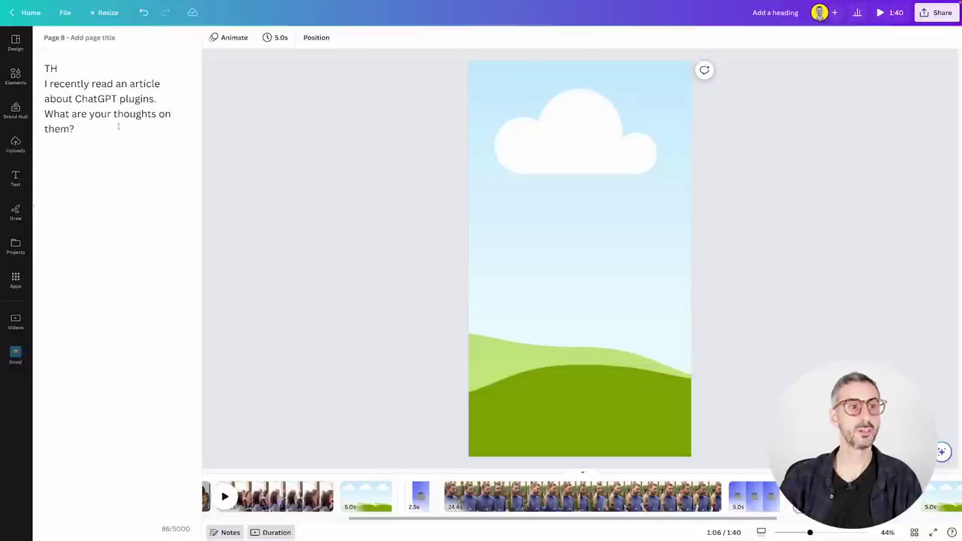
- Search videos for "artificial intellingence", fill the empty frame on page 8 with the blue and purple digital clip, and preview its playback
left_click(455, 335)
left_click(15, 75)
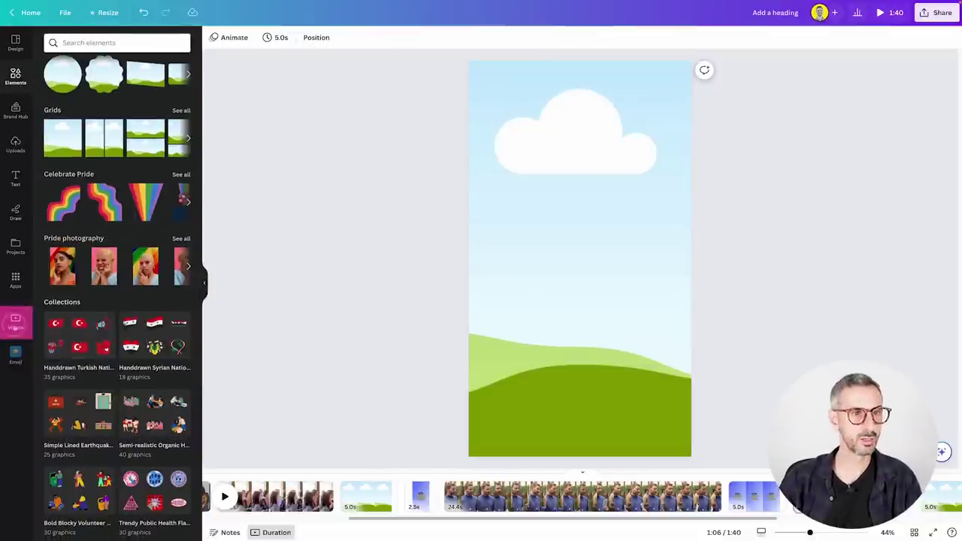
left_click(15, 323)
left_click(164, 43)
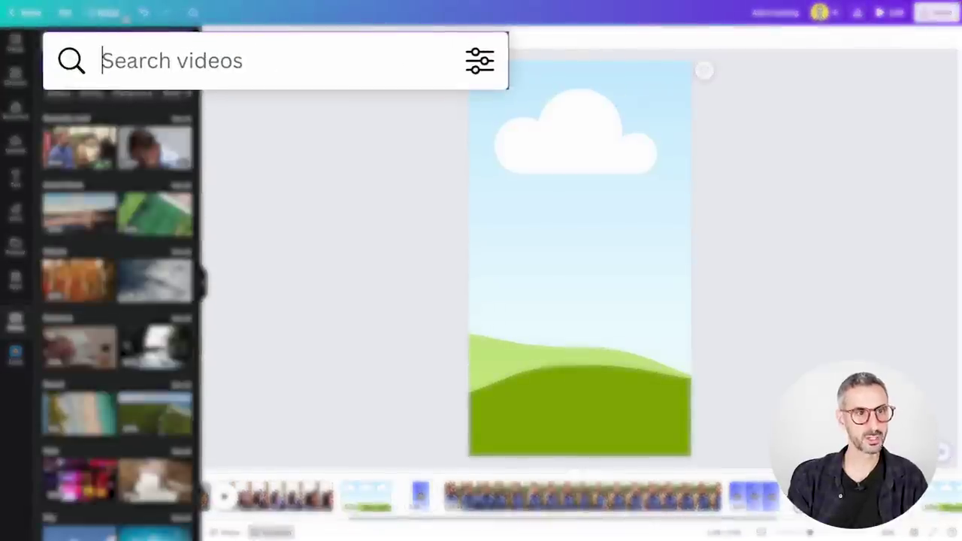
type("artificial intellingence")
key("Return")
left_click(156, 264)
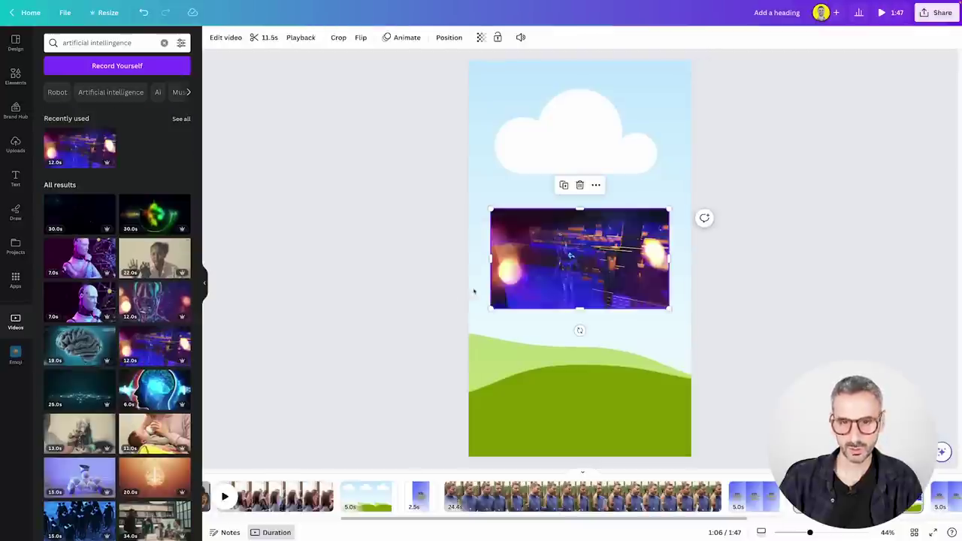
left_click_drag(580, 258, 583, 259)
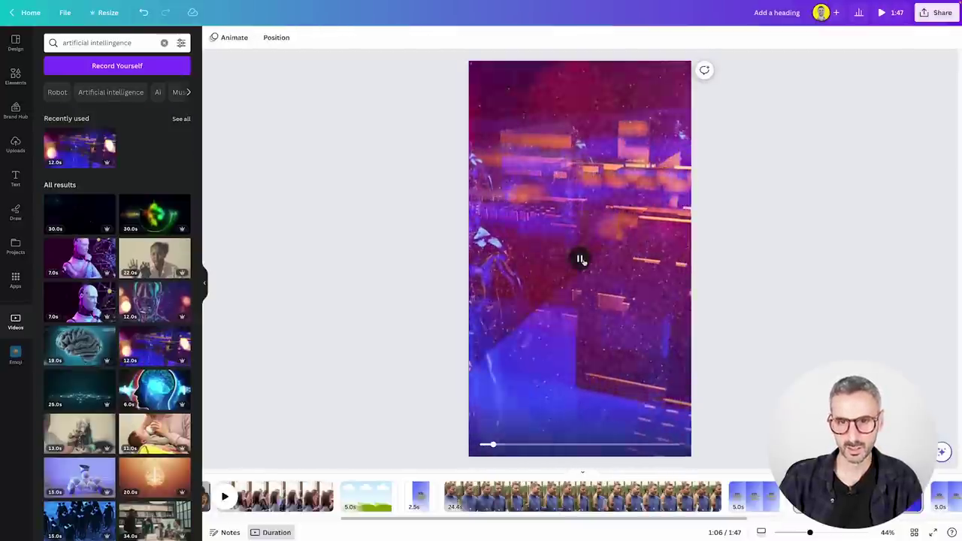
left_click(580, 259)
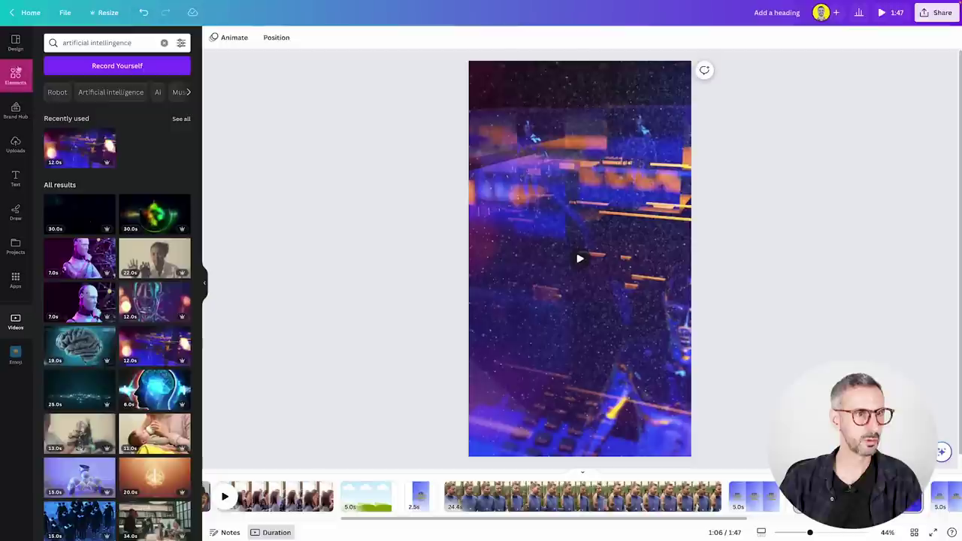
- Search elements for "chatgpt logo" and add the green round ChatGPT logo from the graphics results to page 8
left_click(15, 75)
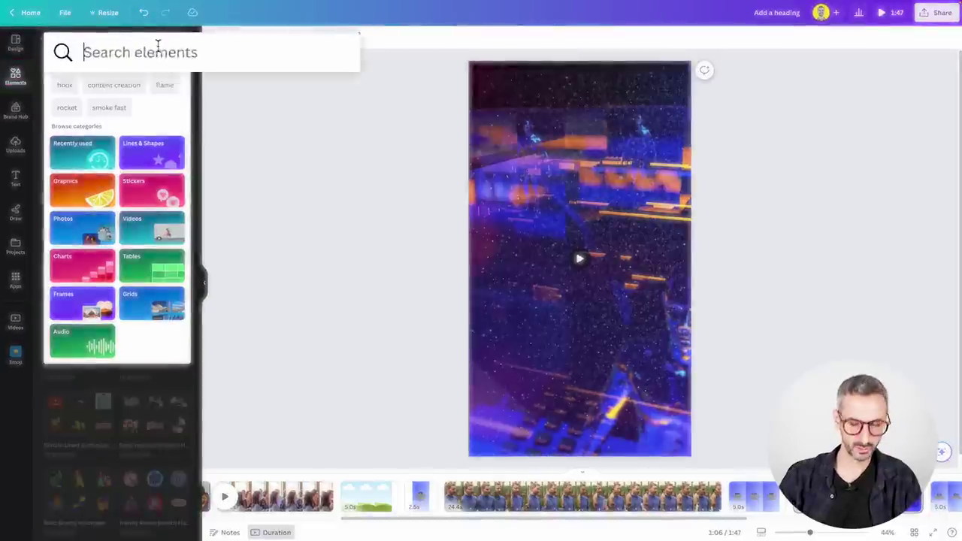
left_click(211, 51)
type("chatgp")
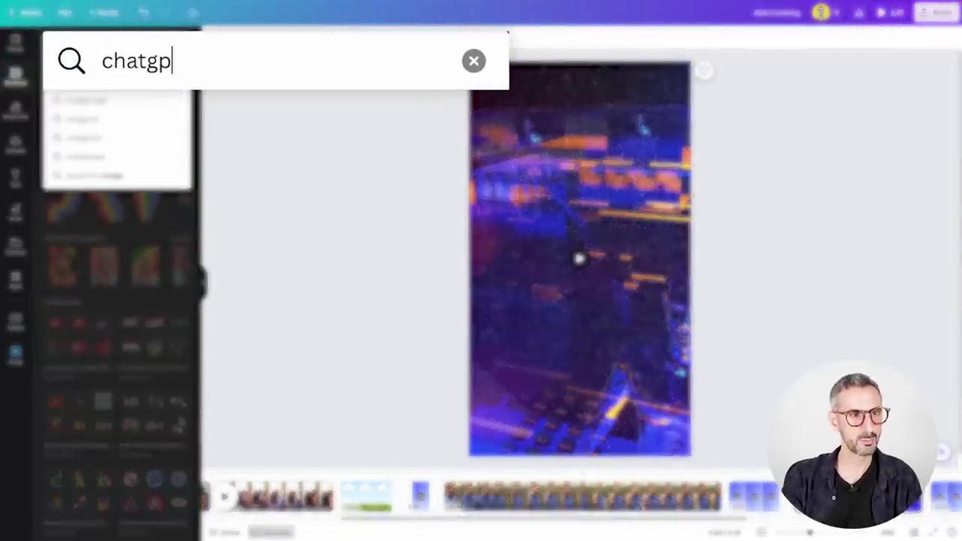
type("t logo")
key("Return")
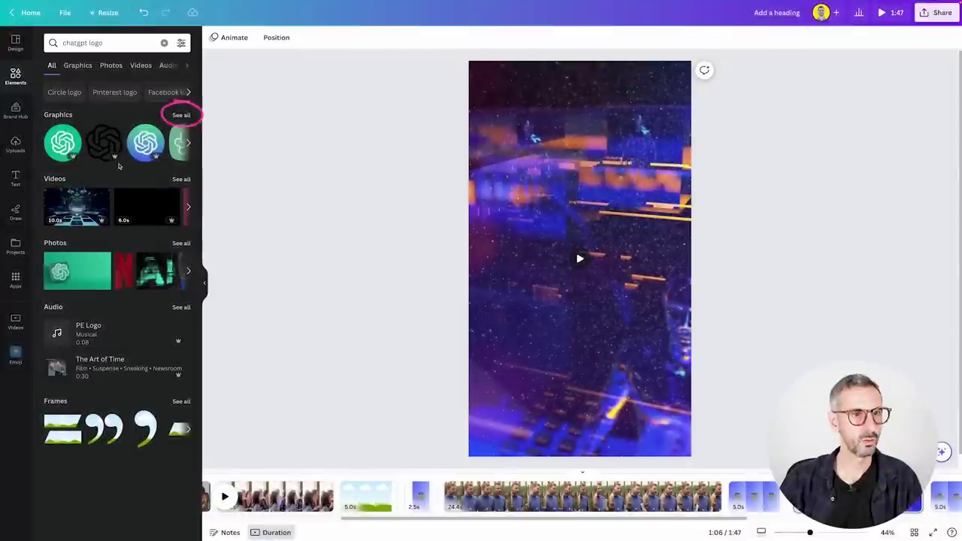
left_click(181, 116)
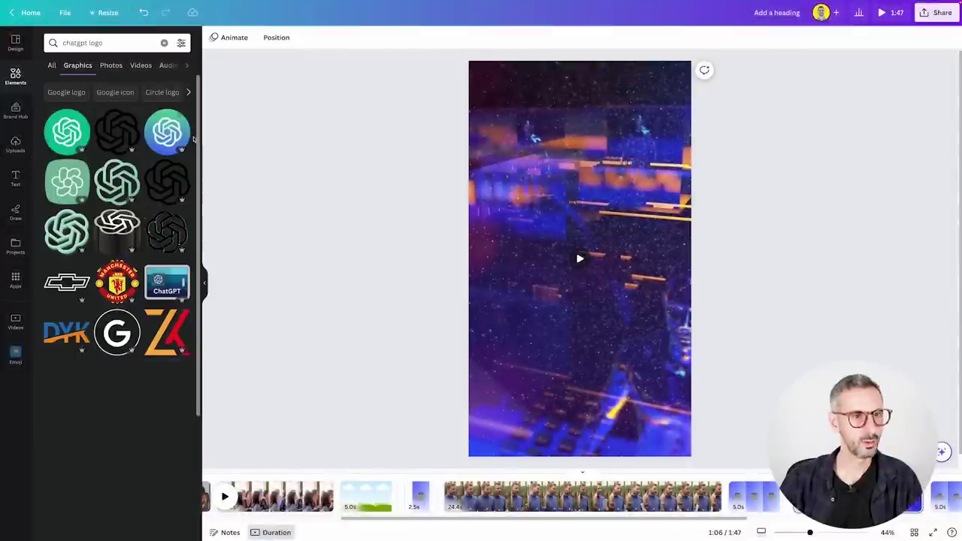
left_click(69, 131)
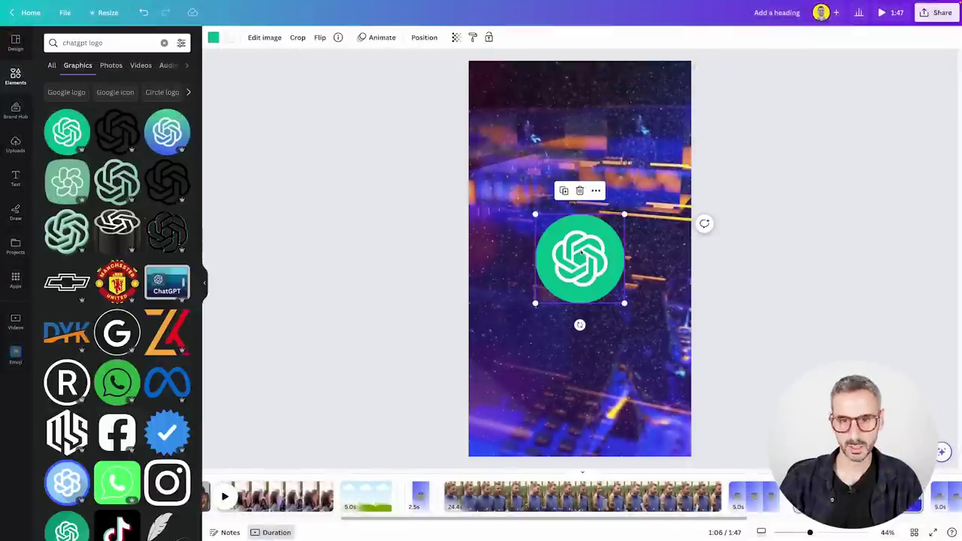
- Shrink the green ChatGPT logo and center it over the digital clip on page 8
left_click_drag(624, 303, 602, 281)
left_click_drag(576, 251, 586, 262)
left_click(649, 329)
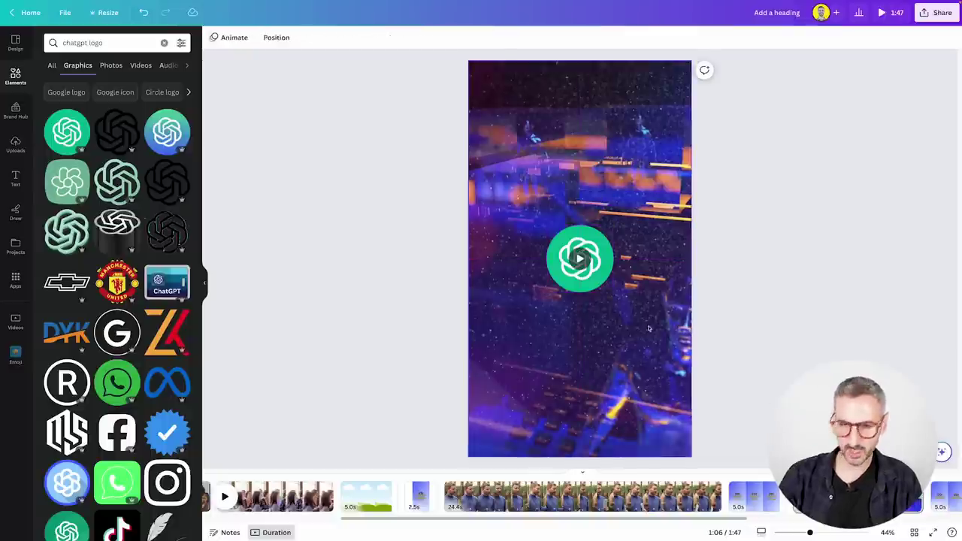
- Go past the Tip 03 page to page 10 and read its talking-head notes
left_click(856, 488)
left_click_drag(856, 484, 873, 500)
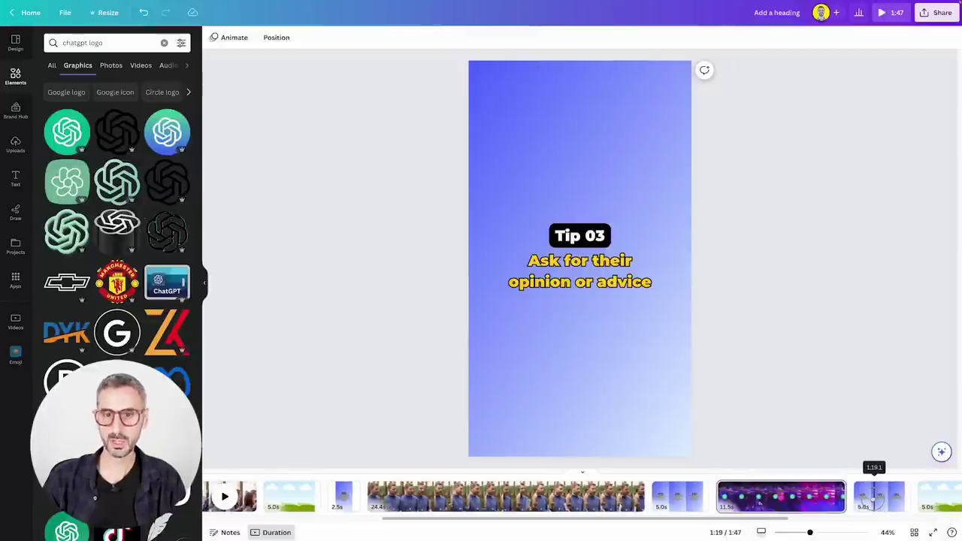
left_click(229, 532)
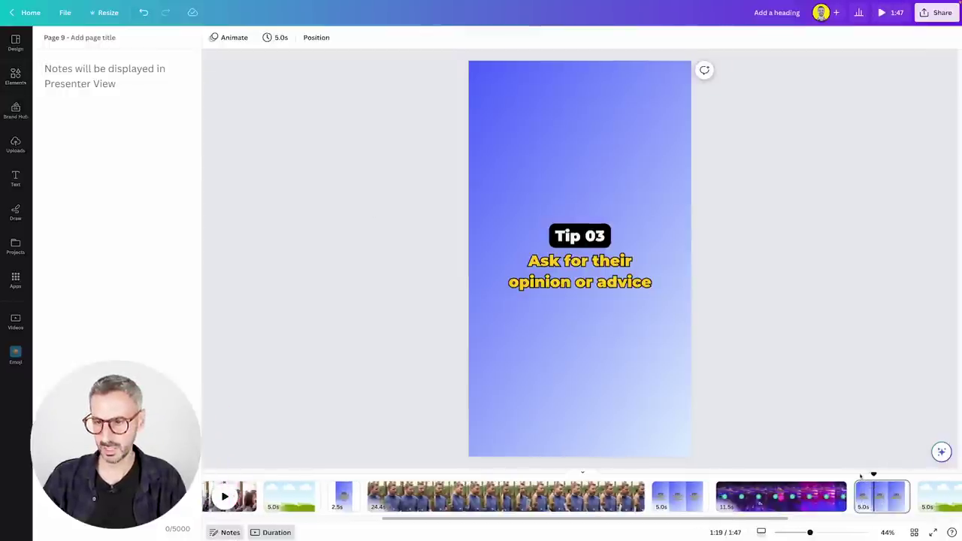
left_click(936, 496)
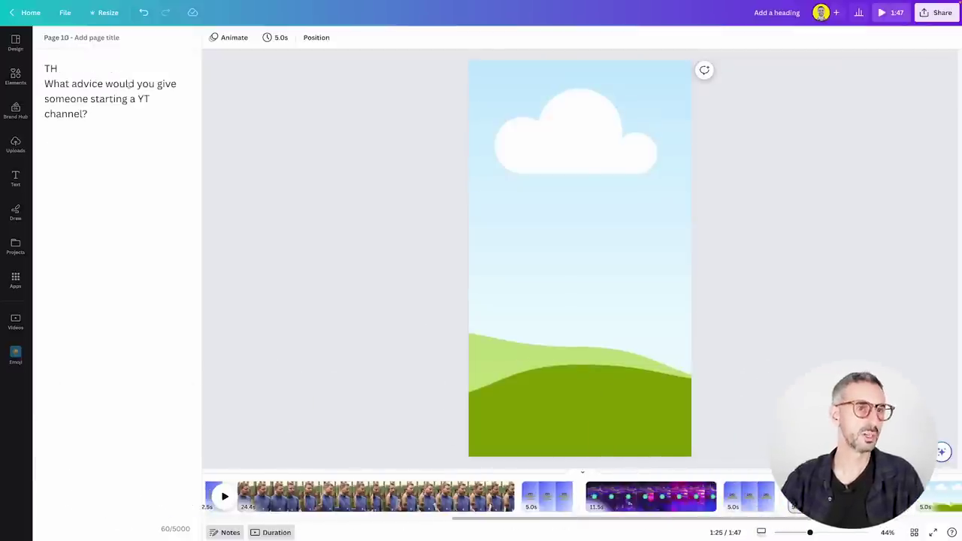
- Select the empty frame on page 10 and search the videos for "youtube channel"
left_click(608, 388)
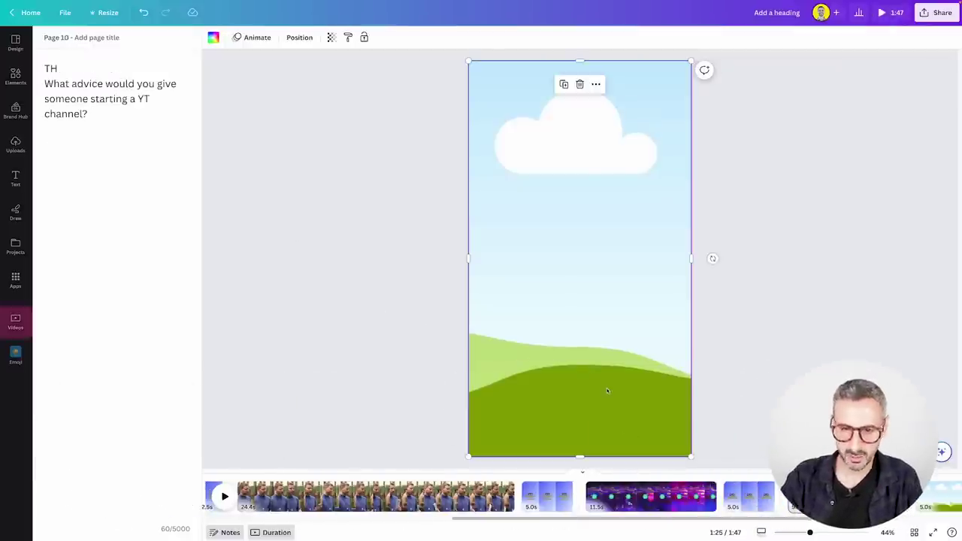
left_click(15, 321)
left_click(66, 40)
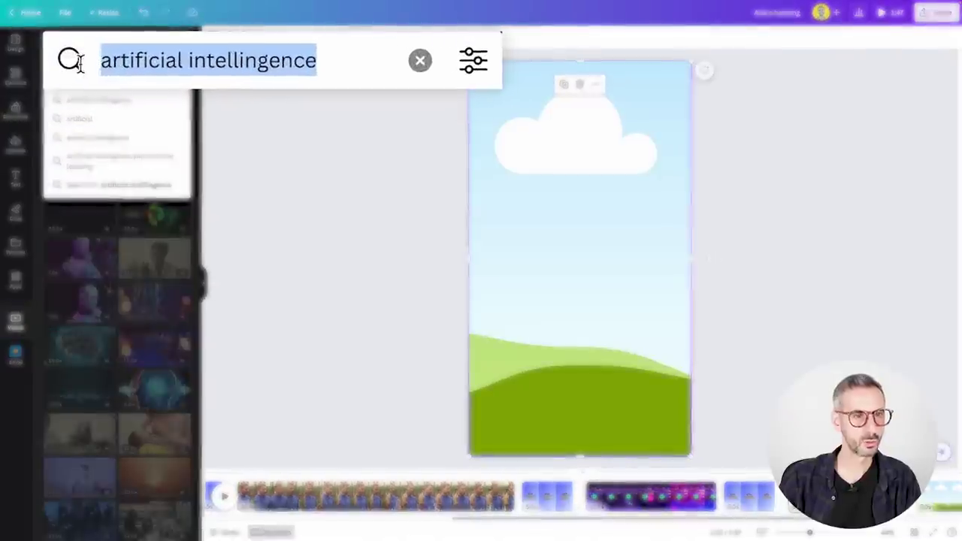
type("youtube ")
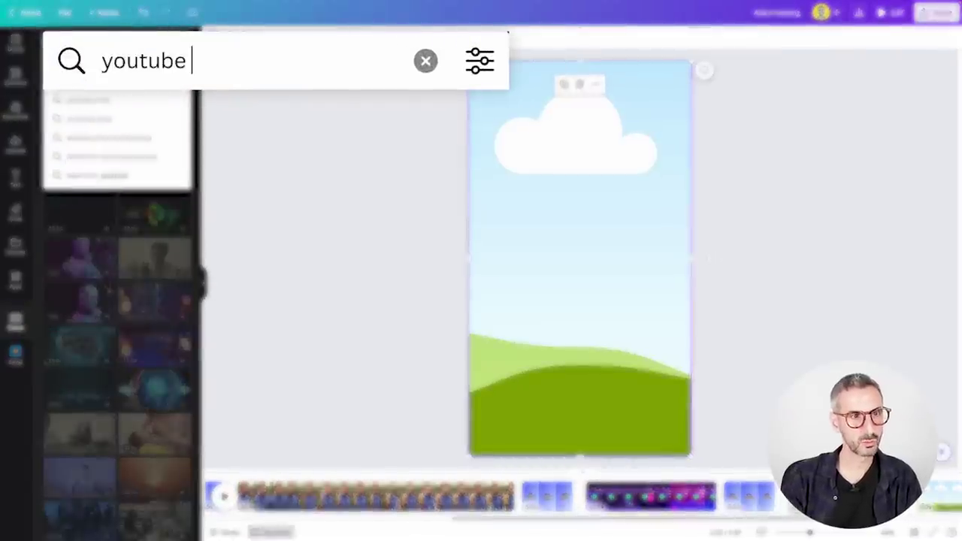
type("channel")
key("Return")
- Try the clip of a camera filming a person in yellow with a box on page 10, shifting it to show the camera, and preview it
left_click_drag(79, 130, 584, 245)
double_click(570, 279)
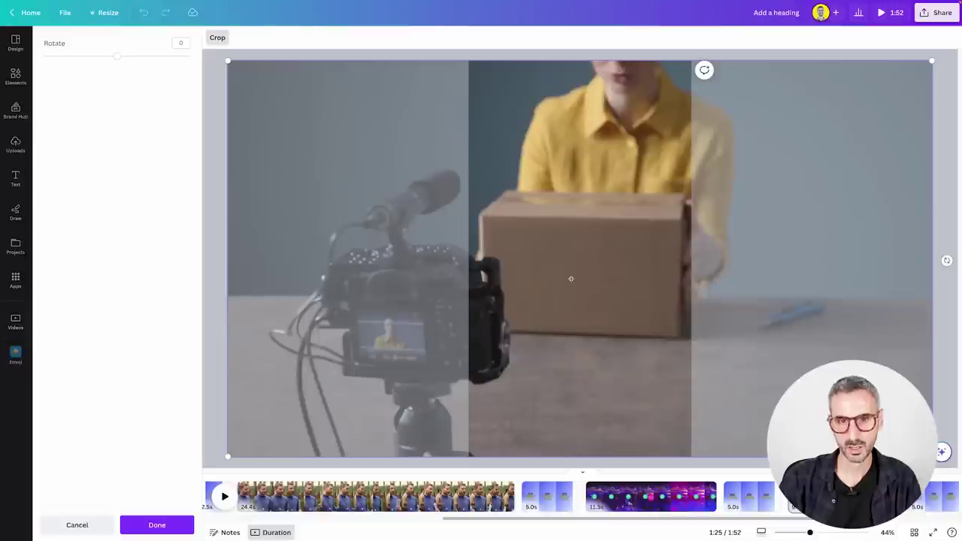
key("Escape")
left_click_drag(536, 311, 664, 320)
double_click(544, 316)
key("Escape")
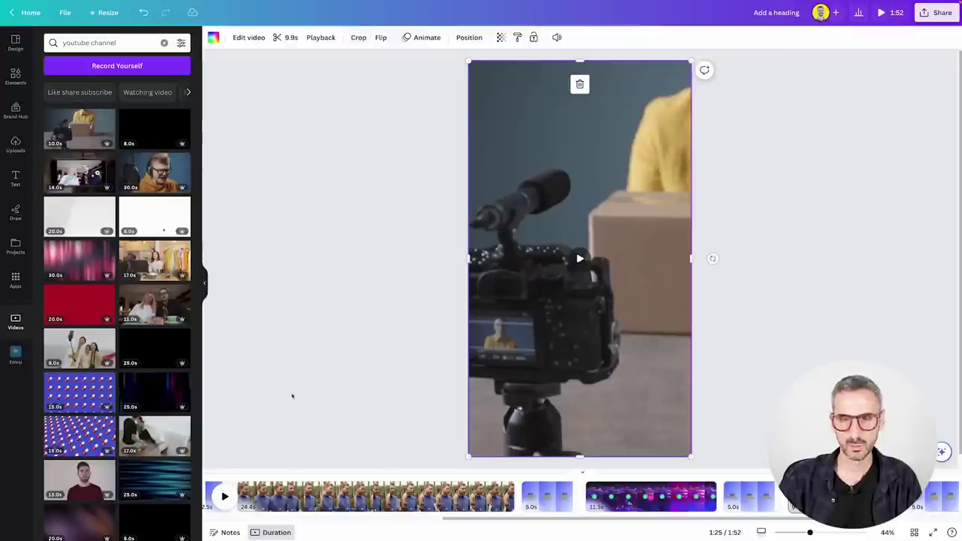
left_click(224, 496)
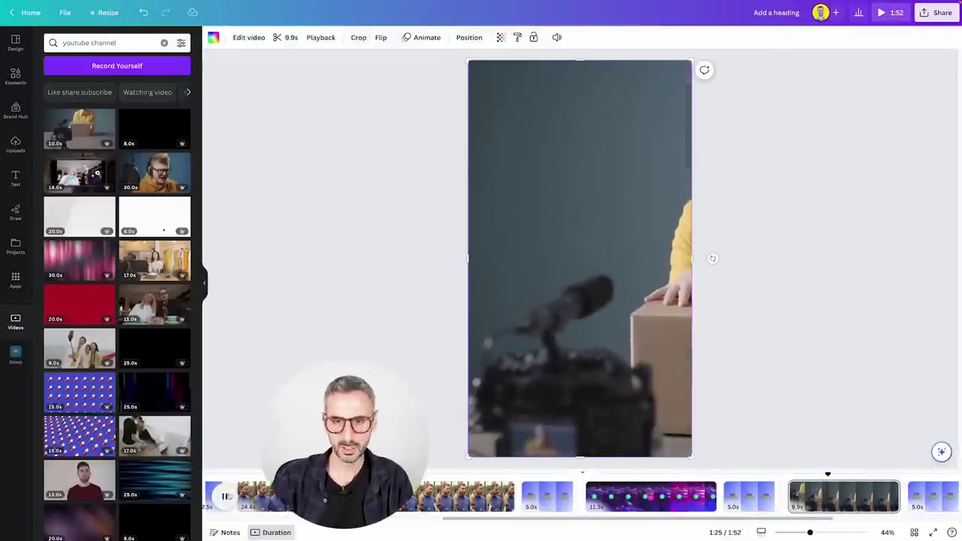
left_click(843, 474)
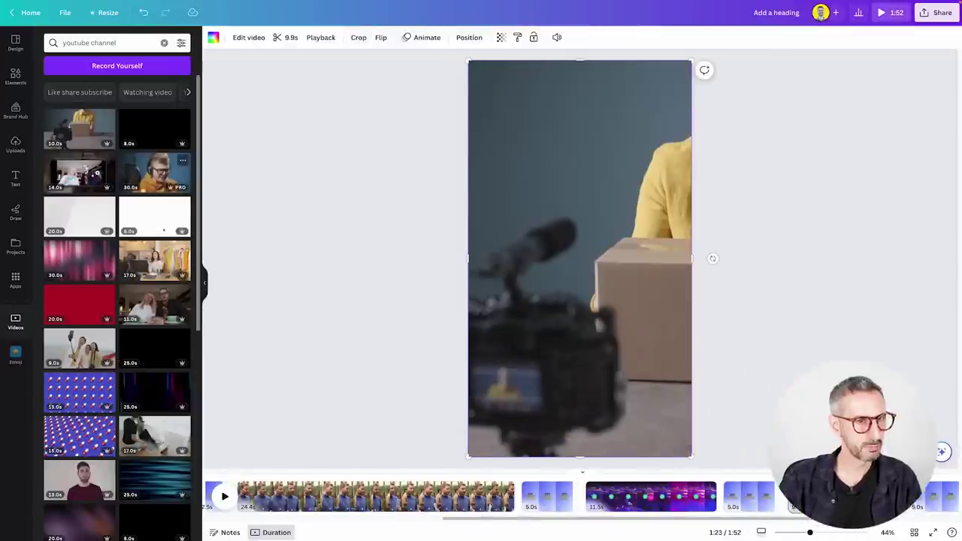
- Replace the page 10 clip with the one of a young woman in a plaid shirt filming herself in front of orange cushions
scroll(130, 410, "down", 2)
scroll(129, 410, "down", 3)
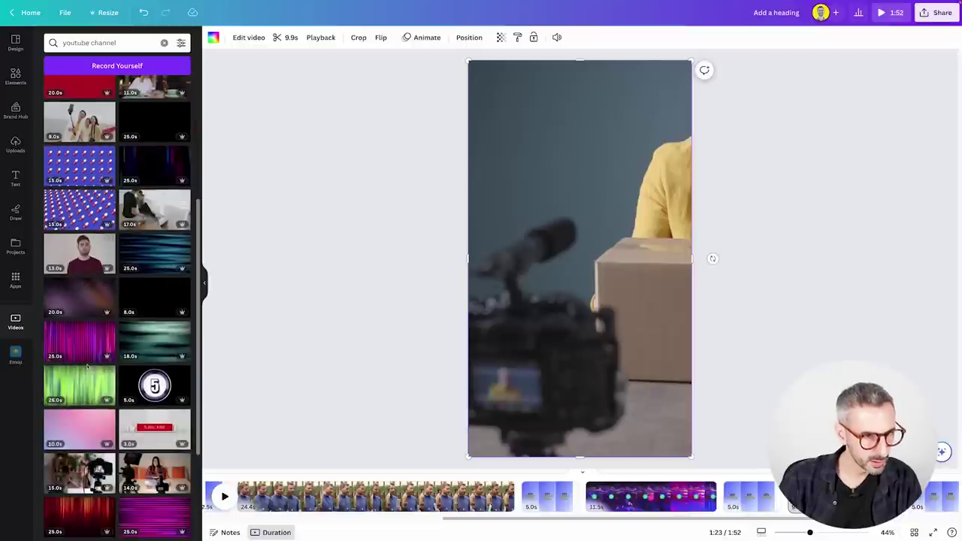
left_click(154, 471)
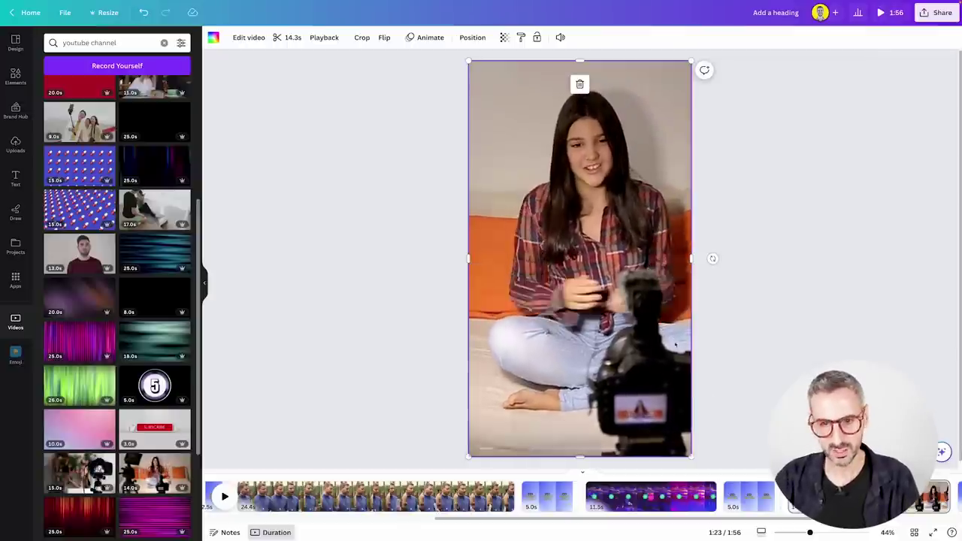
left_click(832, 319)
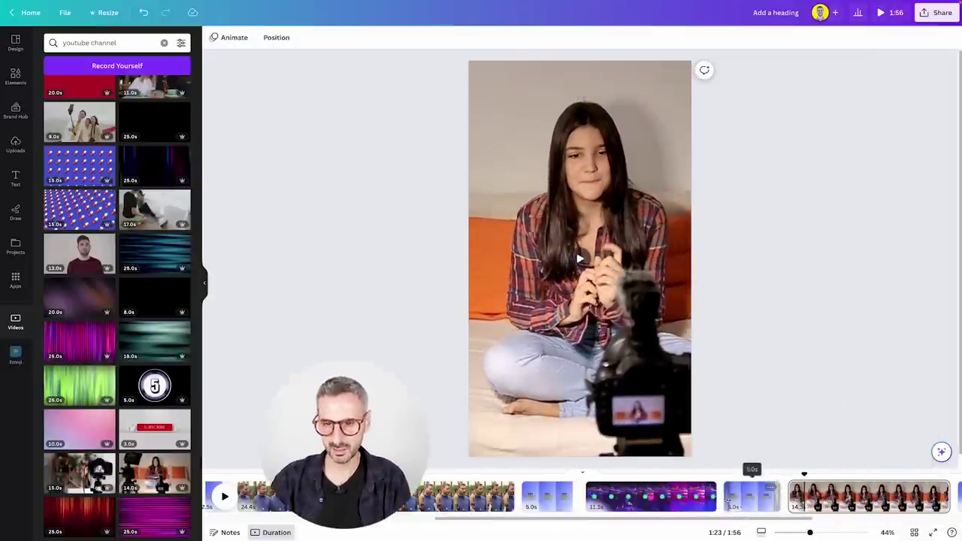
- Go past the Tip 04 page to page 12 and open its notes to read the talking-head script
left_click_drag(738, 522, 838, 520)
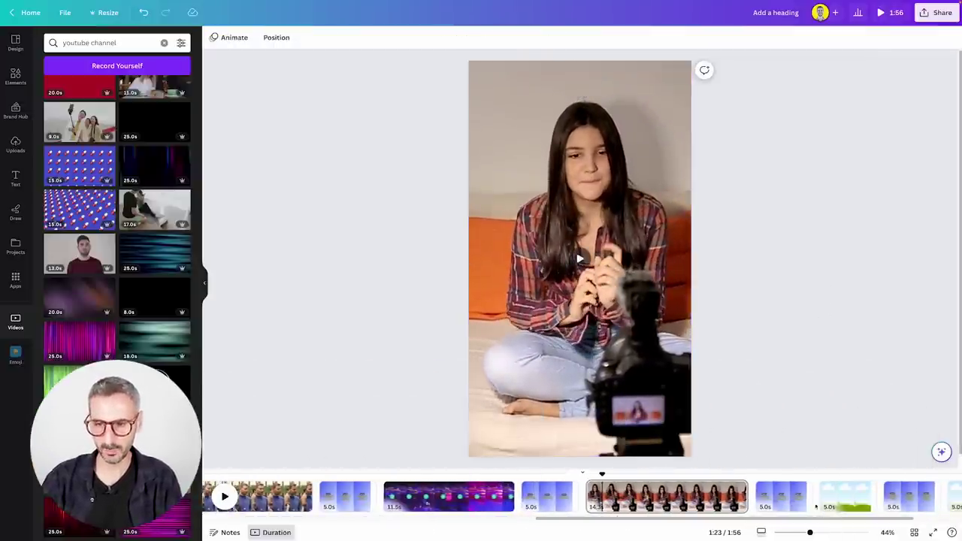
left_click(784, 496)
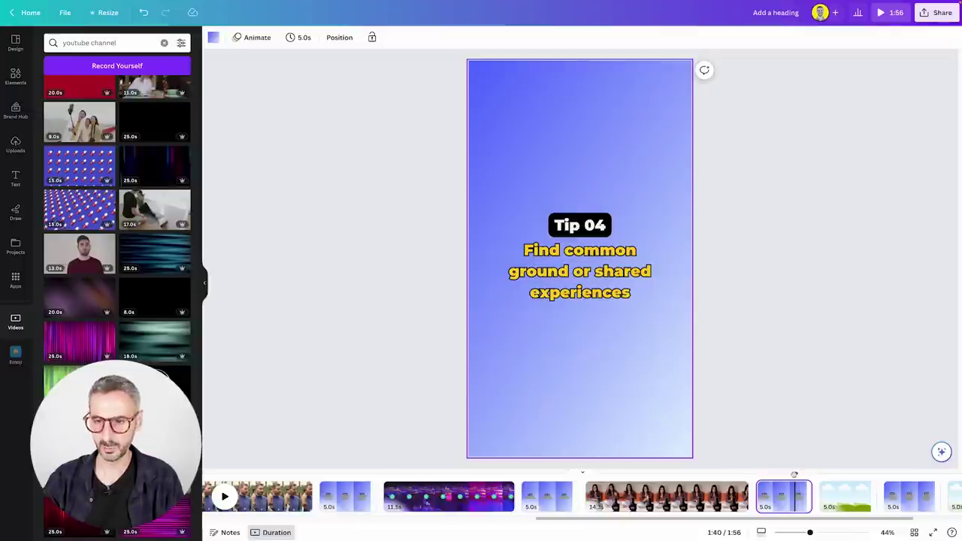
left_click(841, 493)
left_click(230, 532)
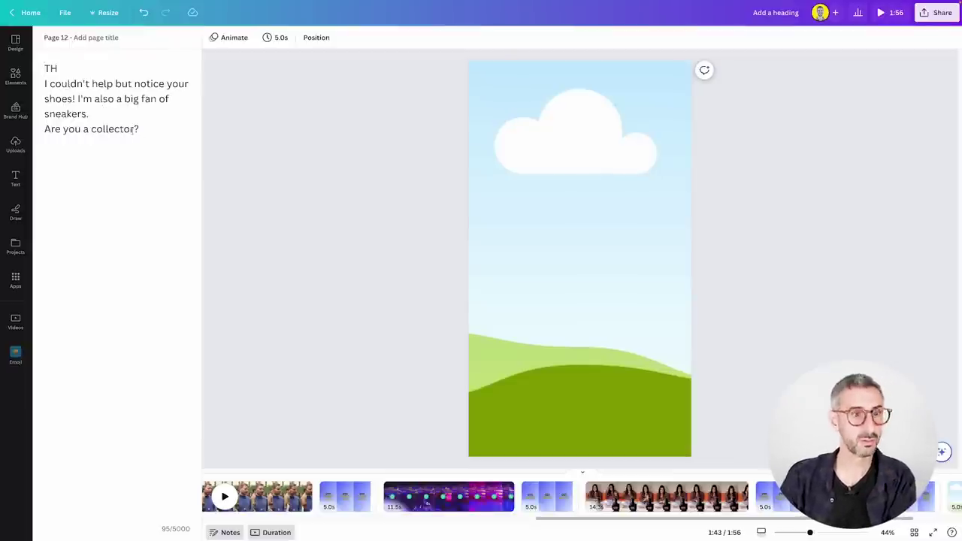
- Search videos for "sneakers", fill the empty frame on page 12 with the clip of white sneakers walking over concrete steps, and preview it
left_click(16, 323)
left_click(121, 43)
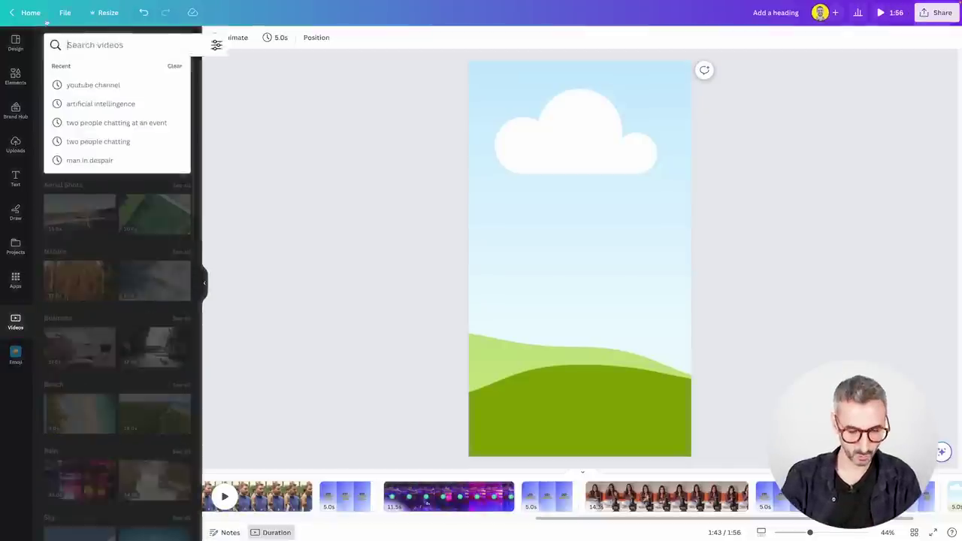
type("sneakers")
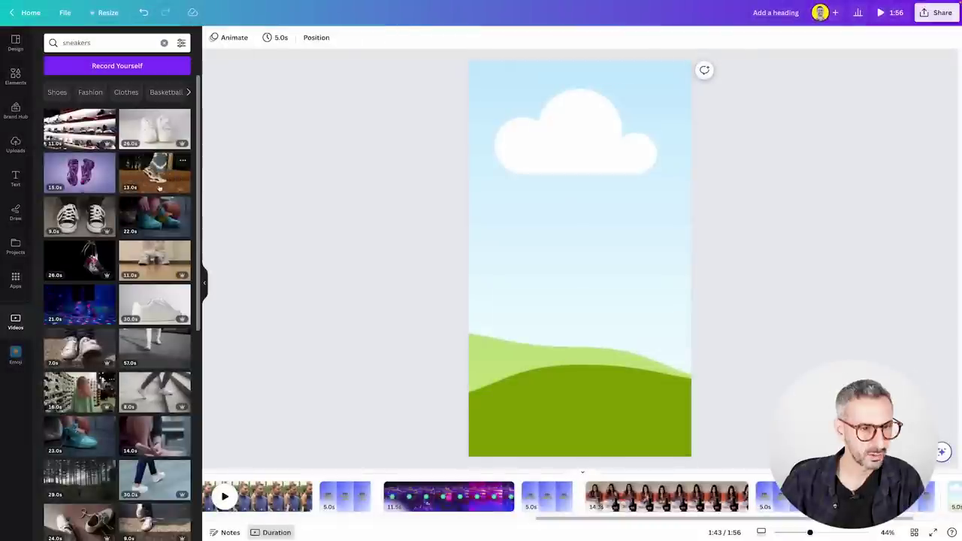
left_click(166, 394)
left_click_drag(526, 286, 563, 285)
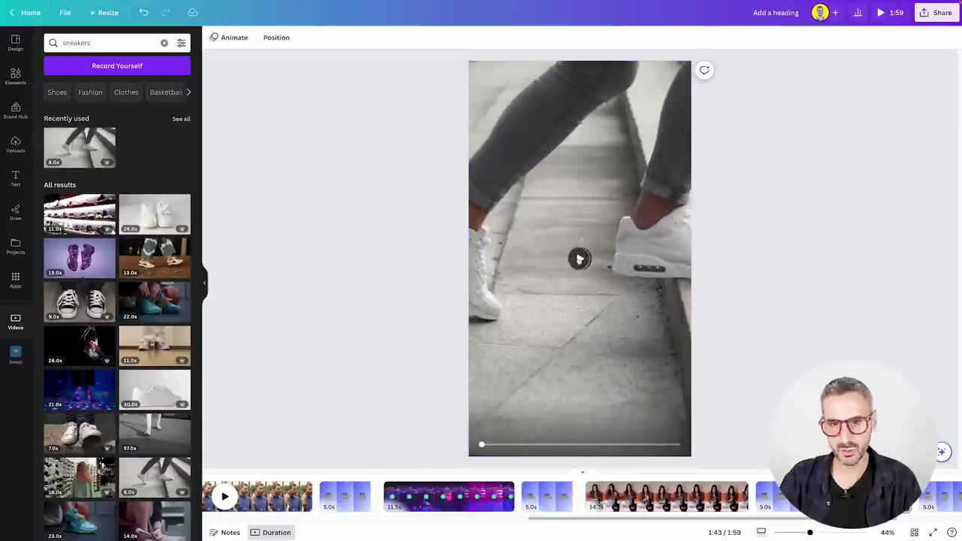
key("space")
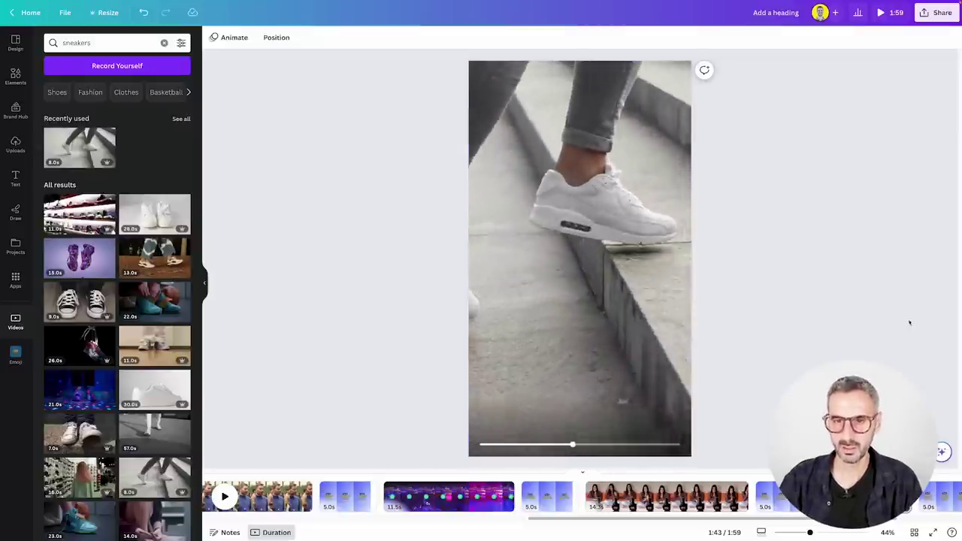
- Go past the Tip 05 page to the last page with an empty frame and open its notes
mouse_move(841, 475)
left_mouse_down()
mouse_move(895, 472)
mouse_move(846, 475)
left_mouse_up()
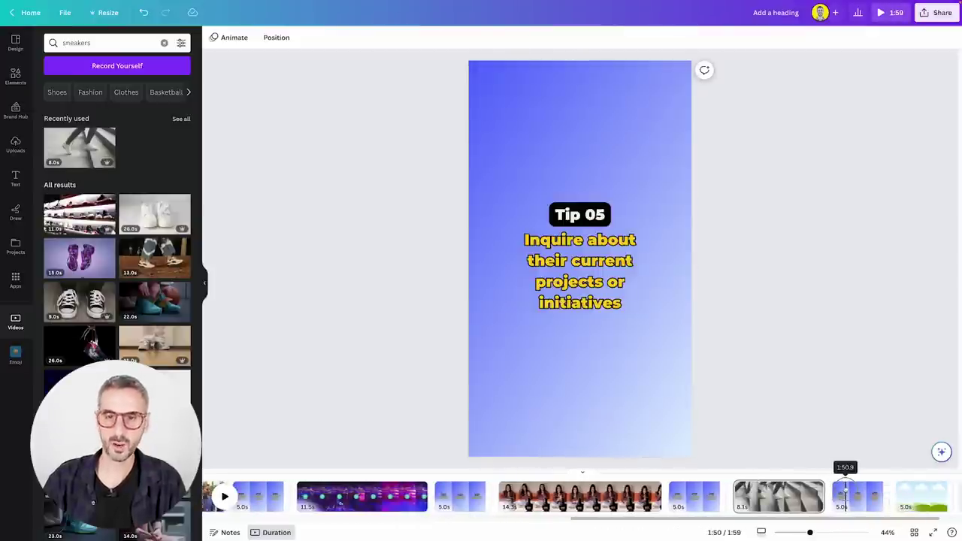
left_click_drag(882, 490, 885, 488)
left_click(891, 496)
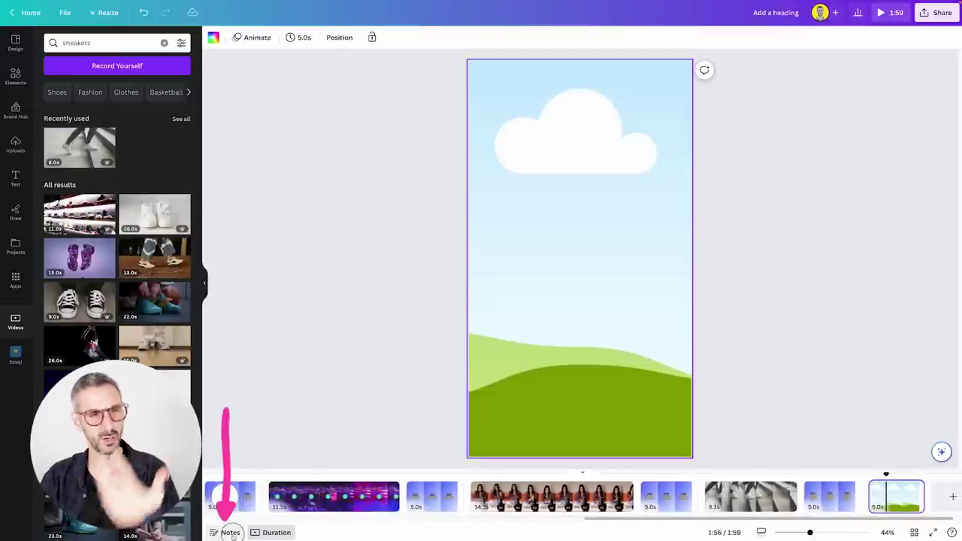
left_click(227, 532)
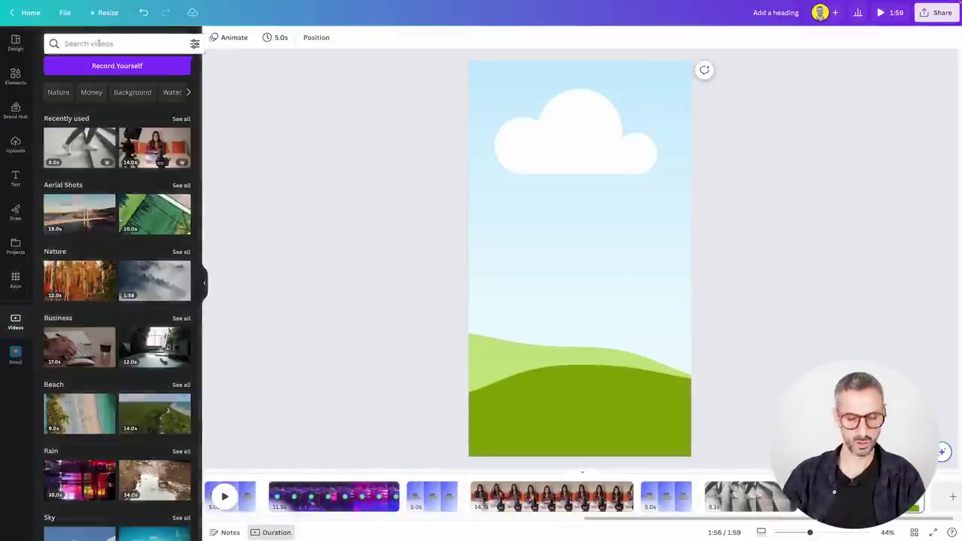
- Search videos for "writing a blog", fill the last page's frame with the clip of a closed laptop on a wooden table, and preview it
left_click(90, 43)
type("writing ")
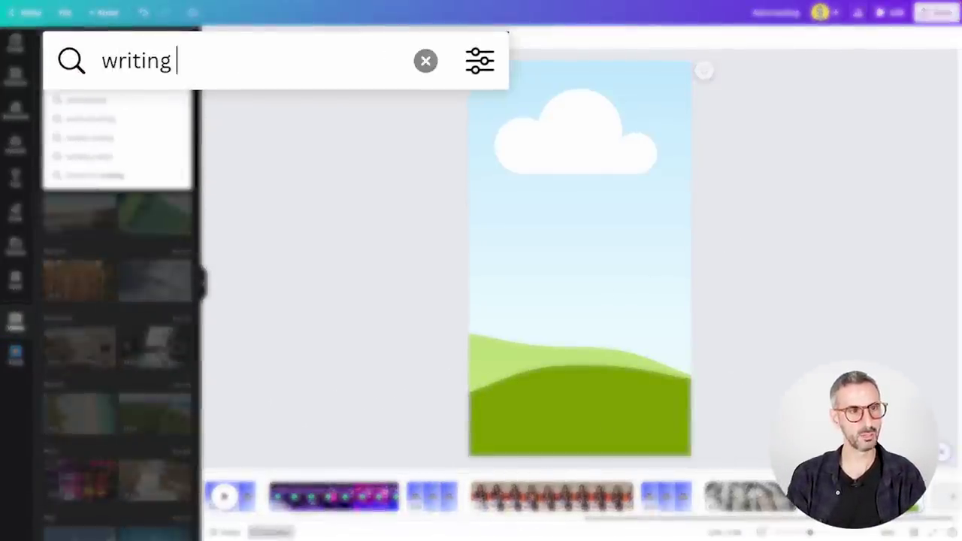
type("a blog")
key("Return")
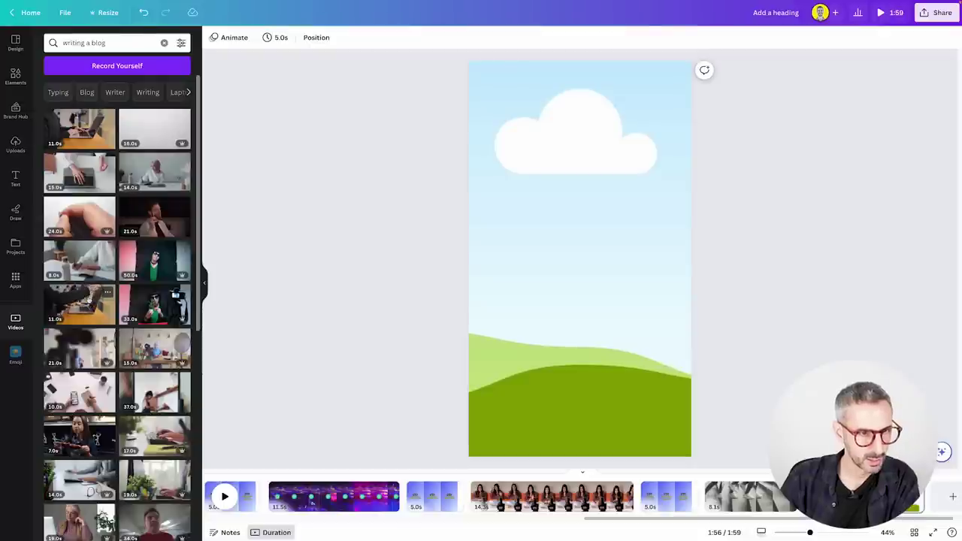
left_click(89, 301)
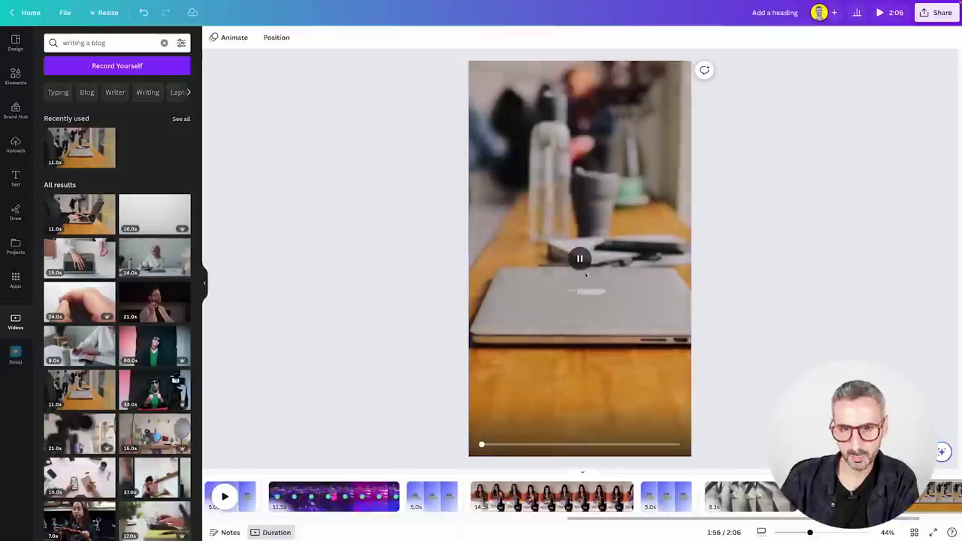
left_click(582, 257)
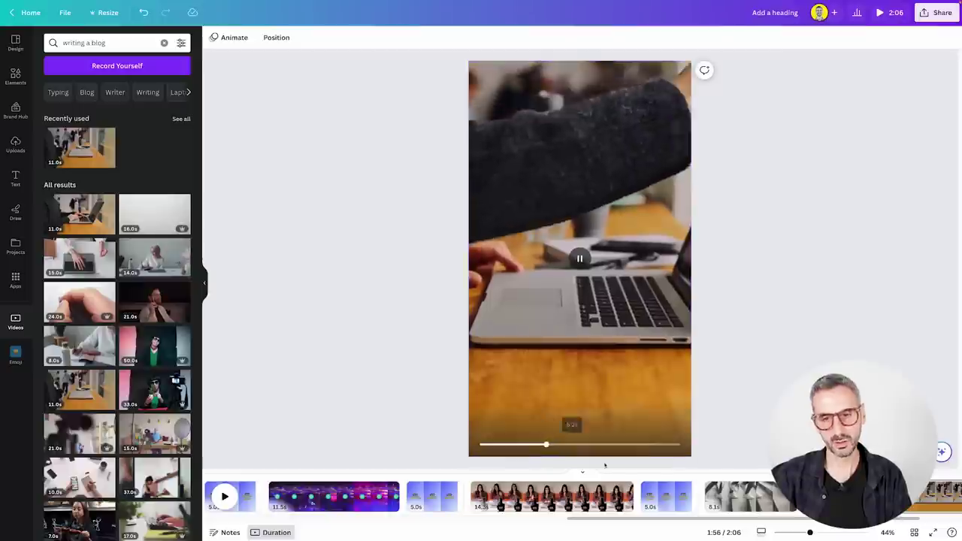
- Trim the start of the laptop clip to the moment the lid is being opened, making it about 8.7 s long
left_click(889, 495)
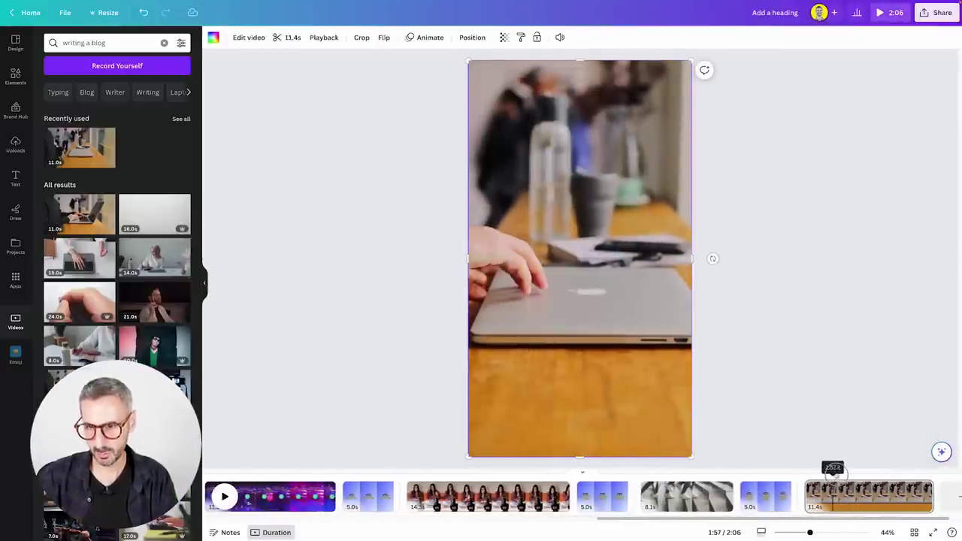
left_click(835, 472)
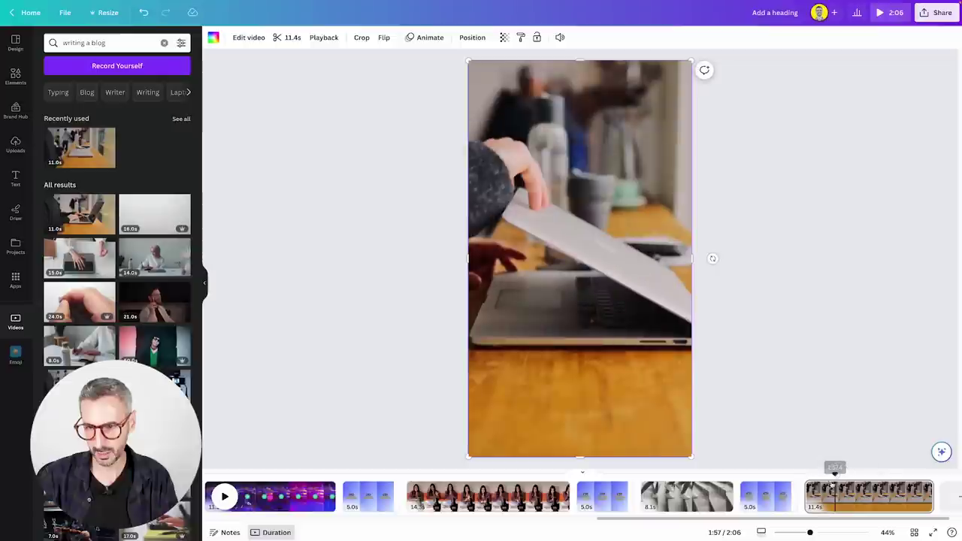
left_click_drag(806, 496, 835, 496)
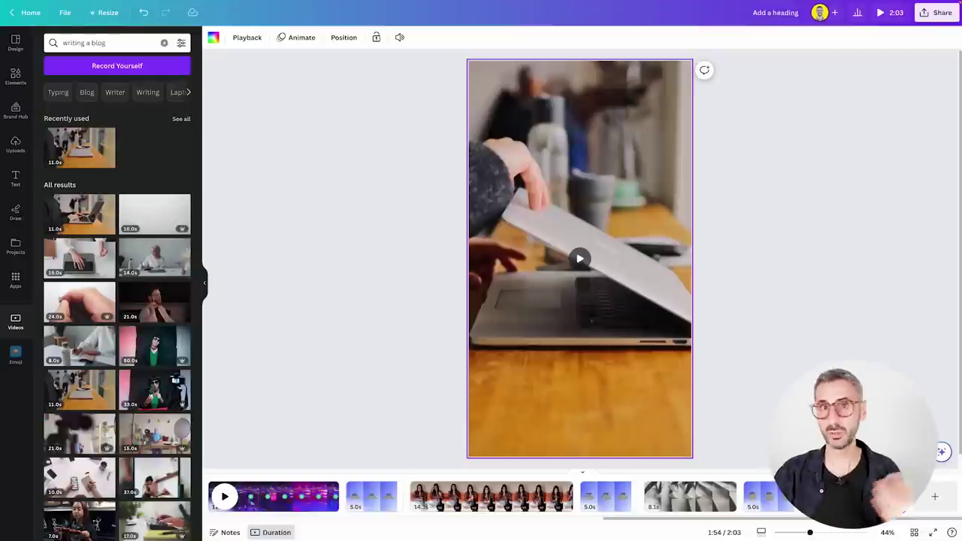
left_click(861, 485)
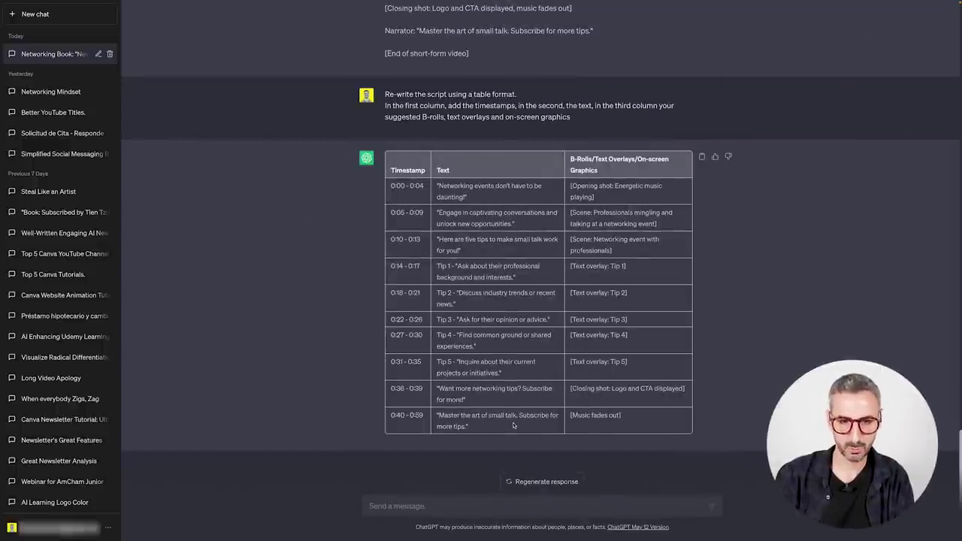
- Copy the line "Want more networking tips? Subscribe for more!" from the ChatGPT script table into the notes of a new final page in Canva
left_click_drag(476, 399, 452, 390)
key("ctrl+c")
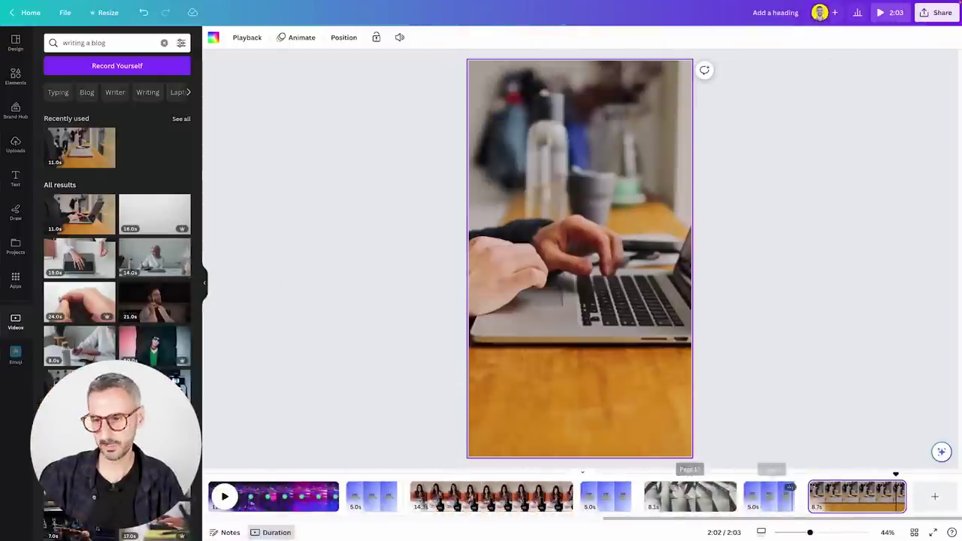
left_click(918, 497)
left_click(227, 532)
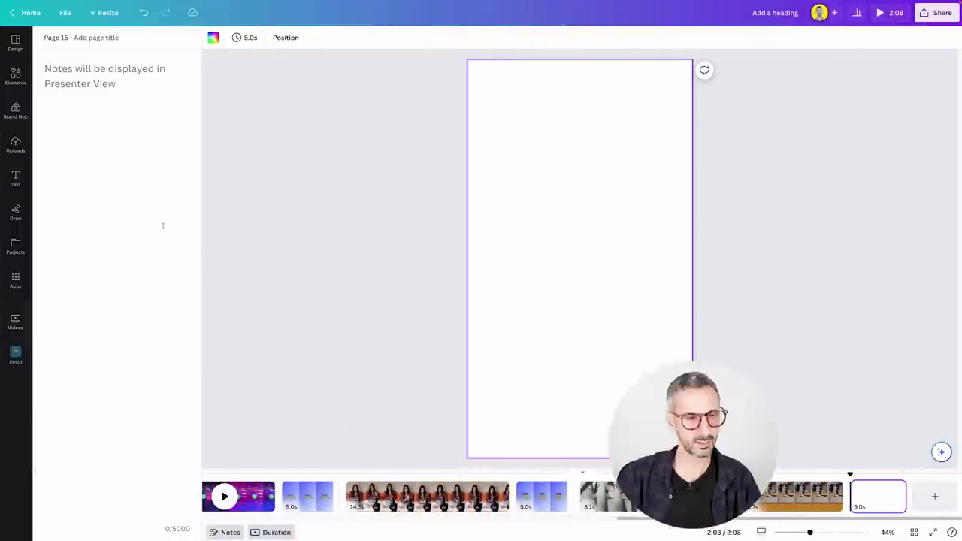
key("ctrl+v")
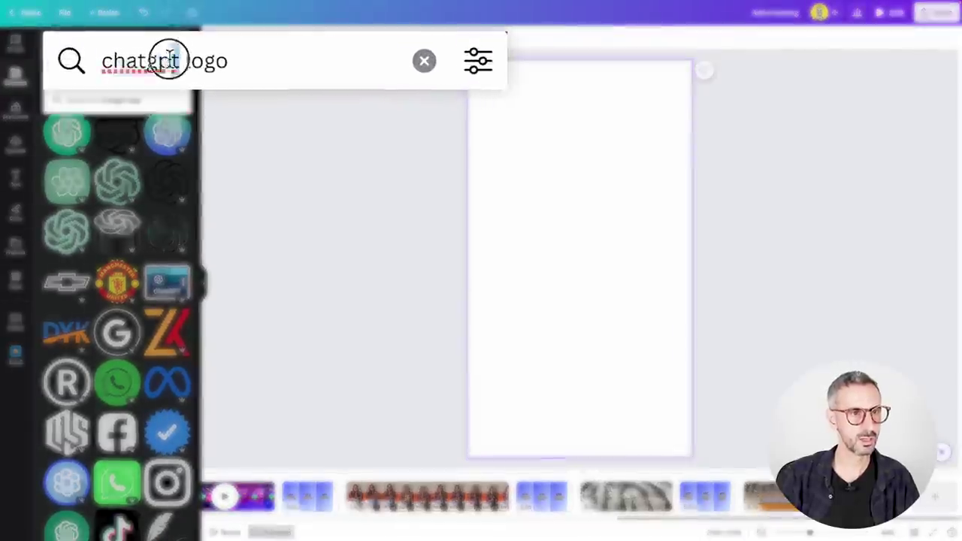
- Search graphics for "subscribe logo" and place the red SUBSCRIBE button with bell, reduced in size, in the lower half of the new page
double_click(170, 61)
type("subscrib")
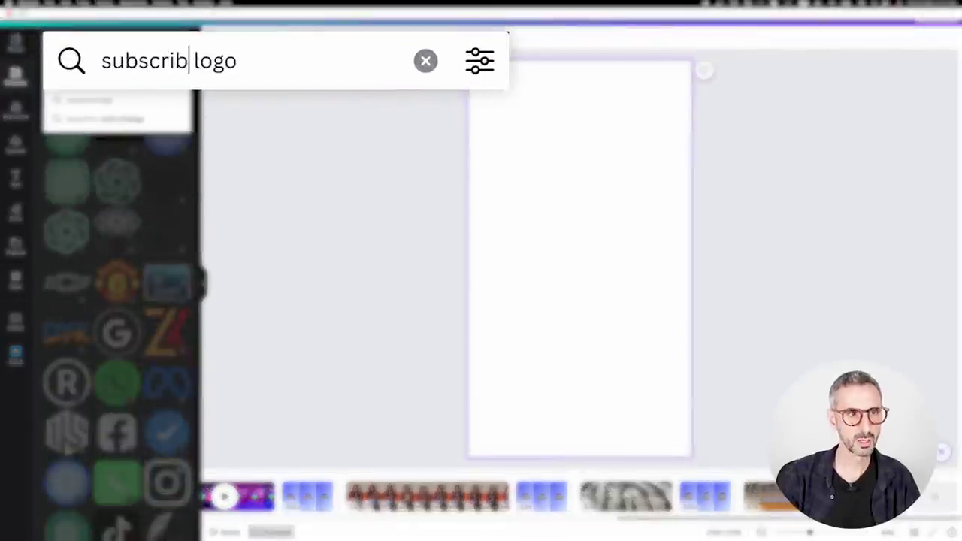
type("e")
key("Return")
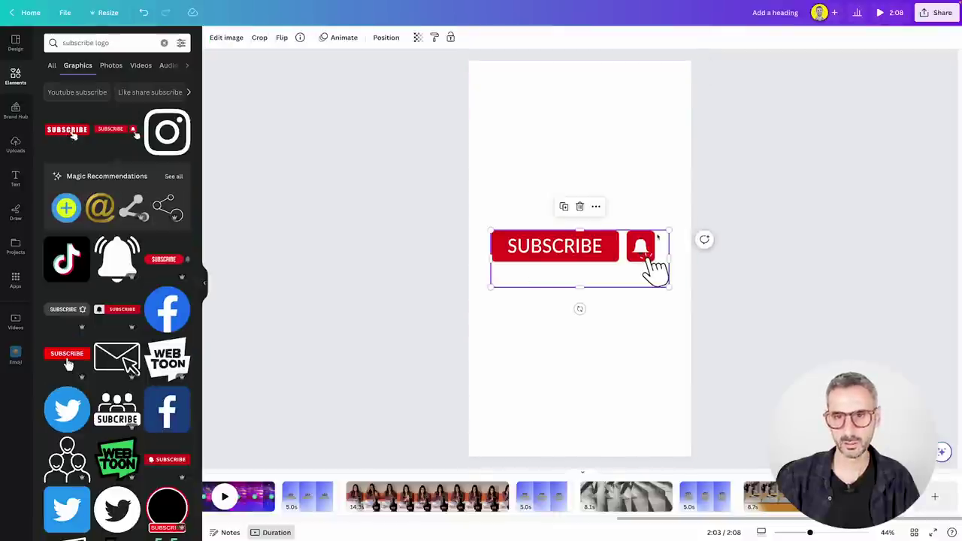
left_click_drag(669, 231, 587, 342)
left_click(525, 453)
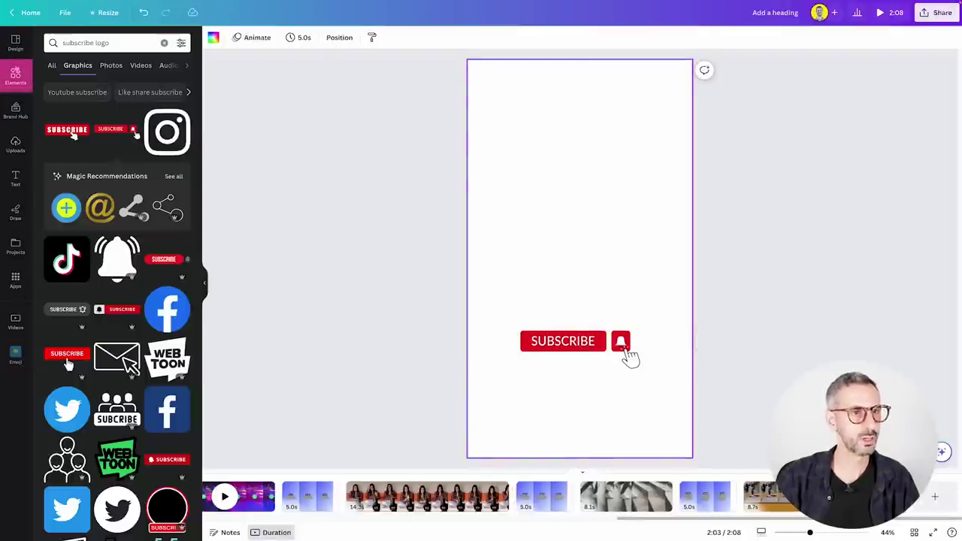
- Fill the new page with the recently used sky-and-hills frame behind the SUBSCRIBE graphic
left_click(164, 43)
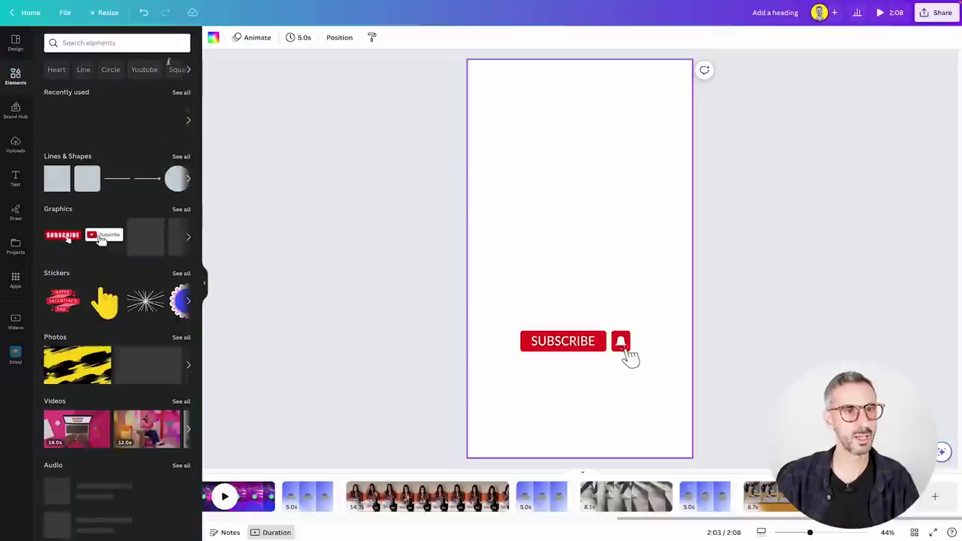
left_click(62, 120)
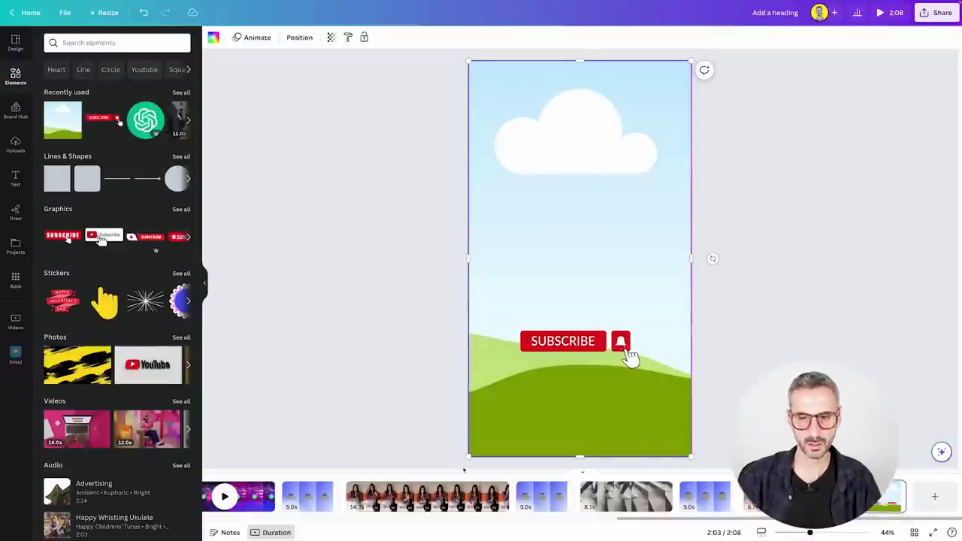
left_click(871, 496)
- Insert a talking-head label on a new line above the script text in the page 15 notes
left_click(228, 532)
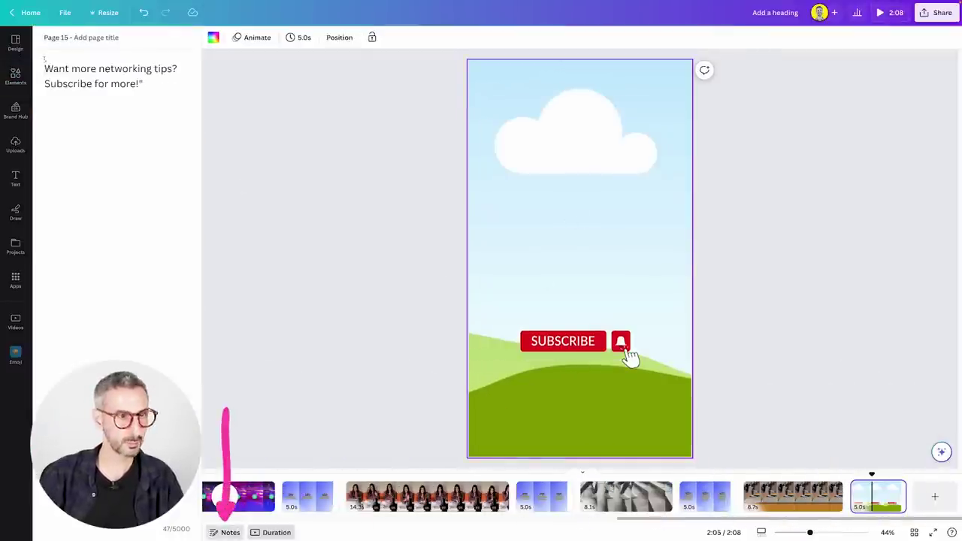
key("Return")
key("Up")
type("T'm")
- Show all pages in a grid and delete the first page holding the script table
key("ctrl+alt+g")
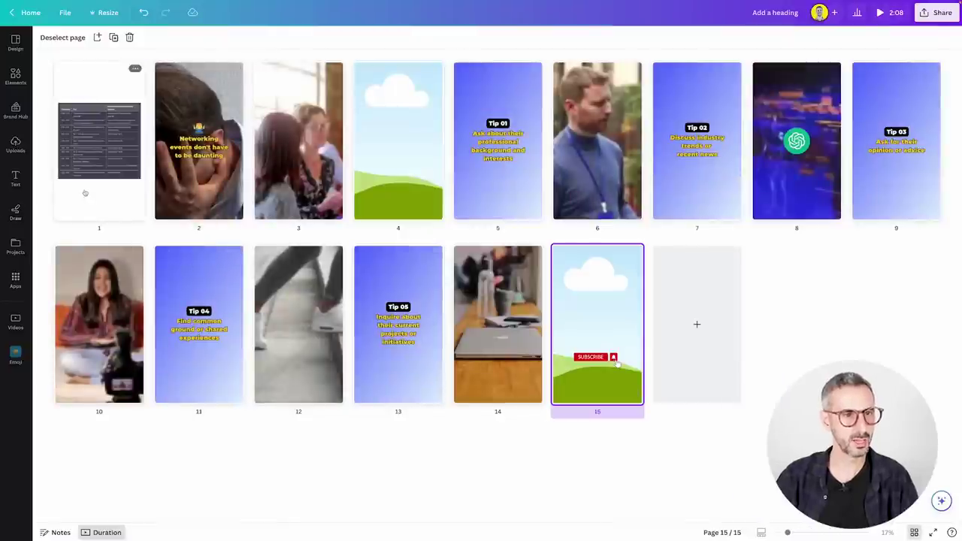
left_click(85, 193)
key("Delete")
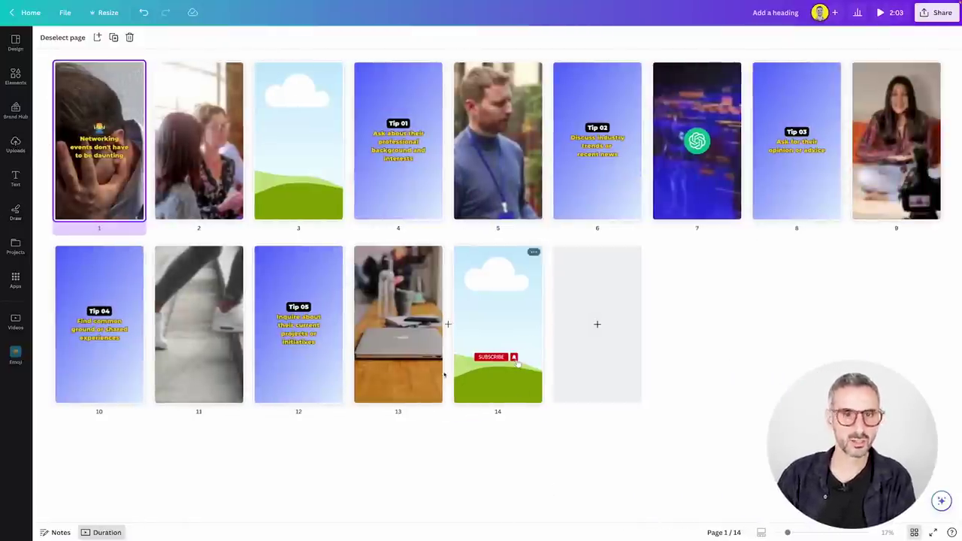
left_click(301, 421)
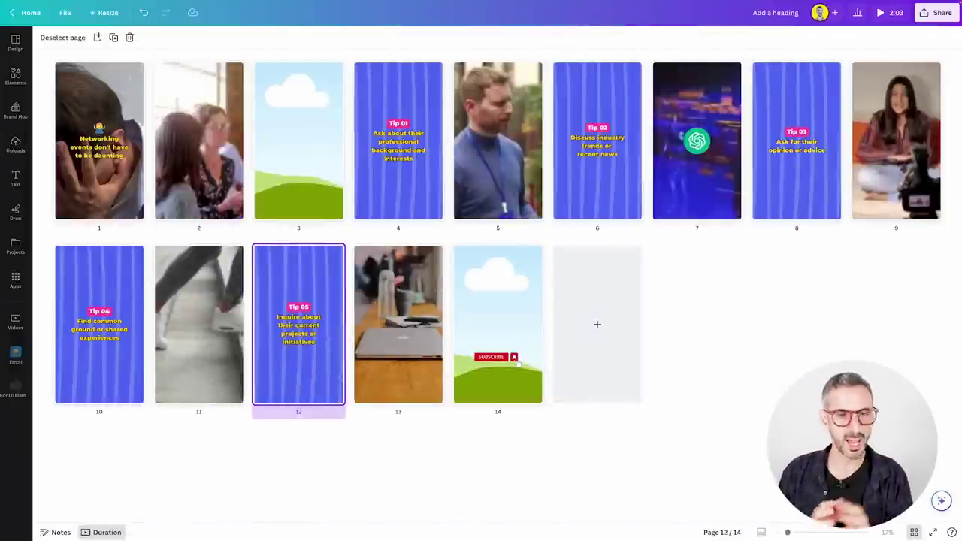
left_click(811, 194)
left_click(811, 194)
left_click(593, 180)
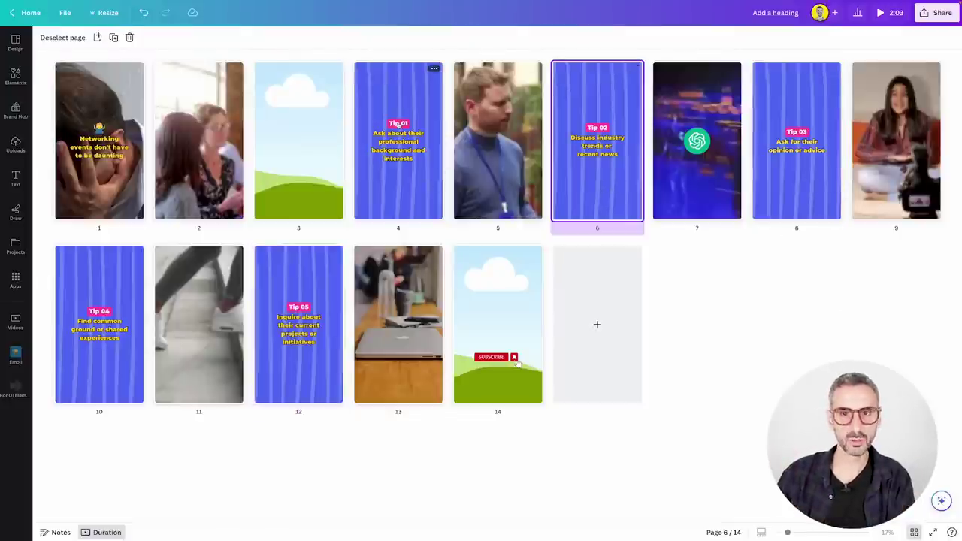
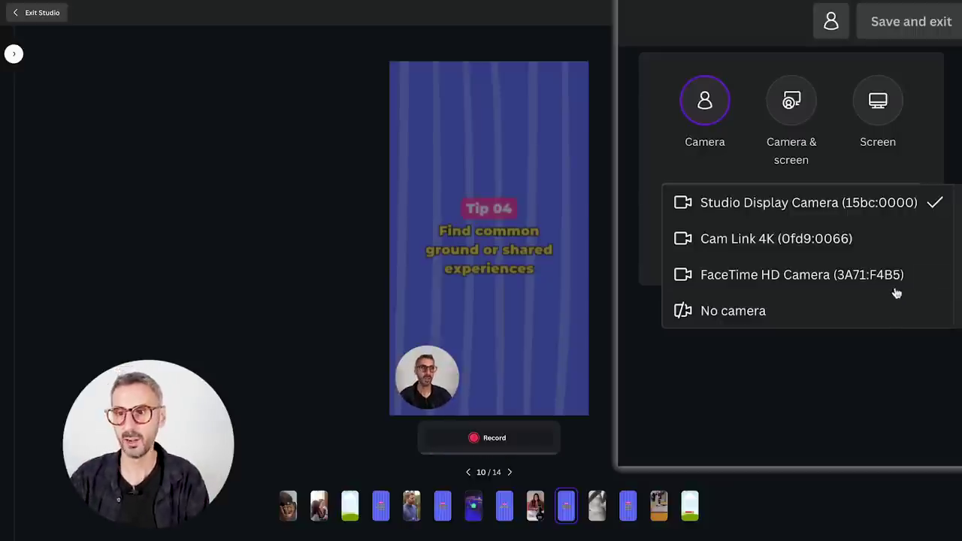
- Start a camera-only recording with the Studio Display Camera and the Default - External Microphone (Built-in), with the page notes shown alongside
left_click(713, 109)
left_click(704, 245)
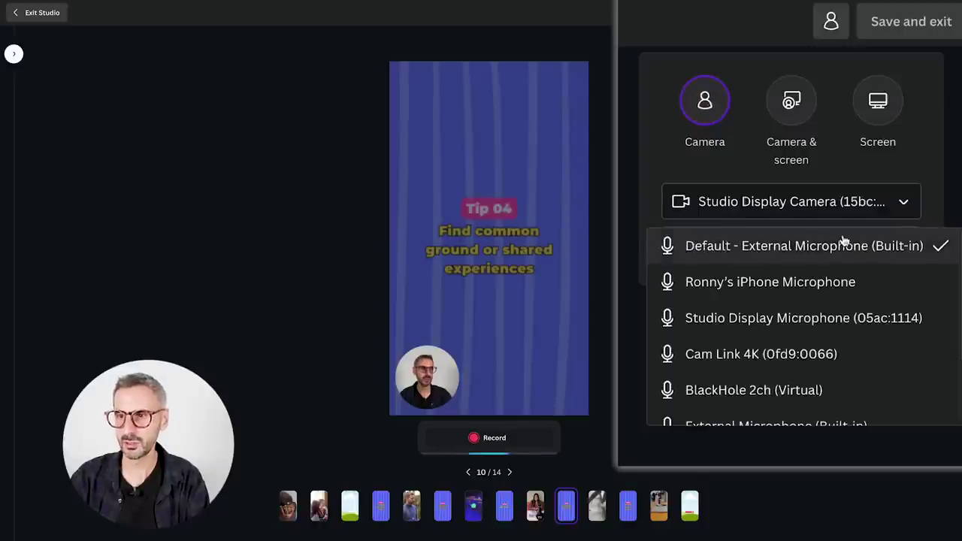
left_click(740, 246)
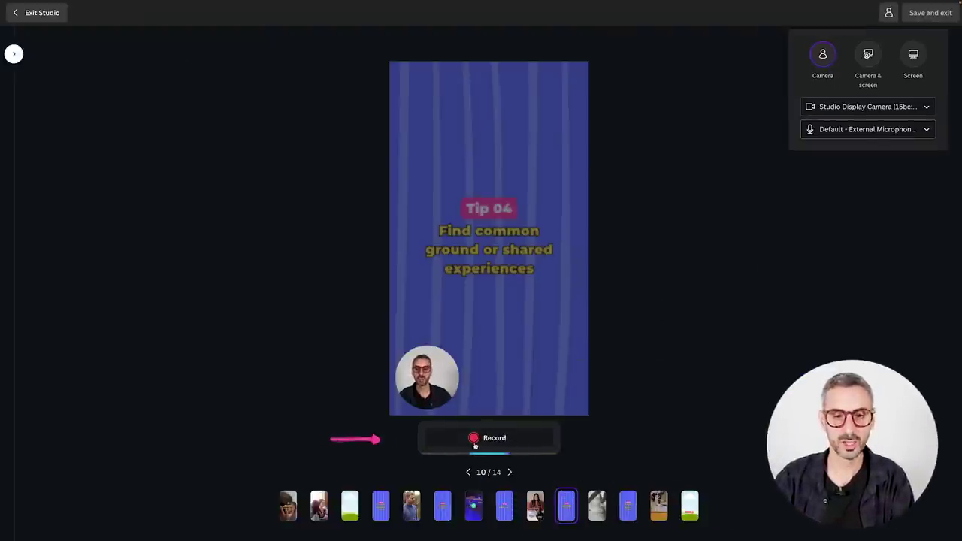
left_click(499, 442)
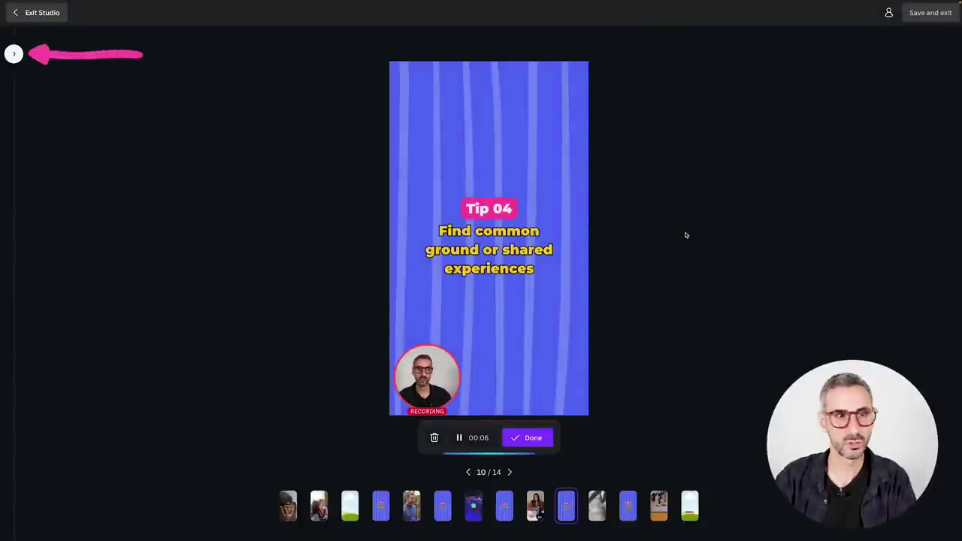
left_click(14, 53)
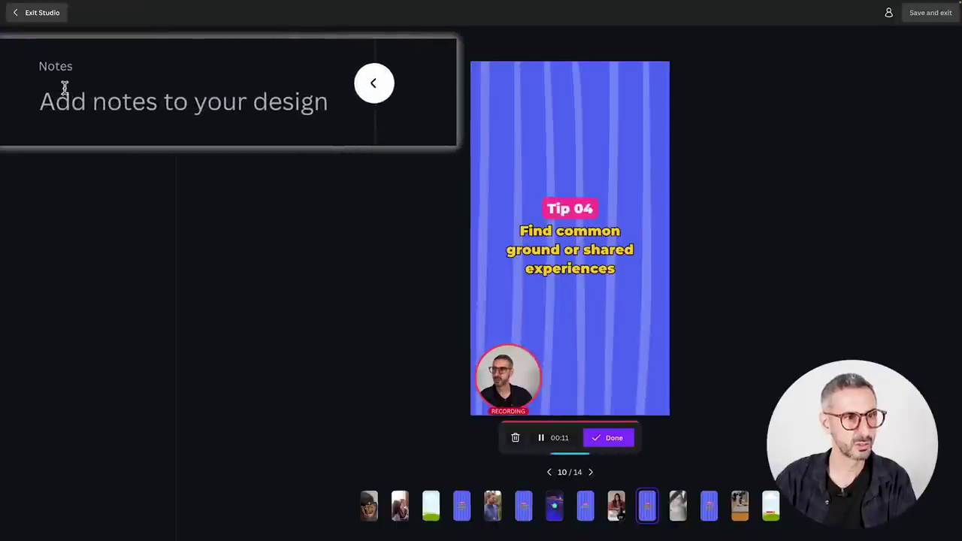
- Record the talking-head narration for pages 1 to 5 in order, advancing to the following page after each take
left_click(366, 507)
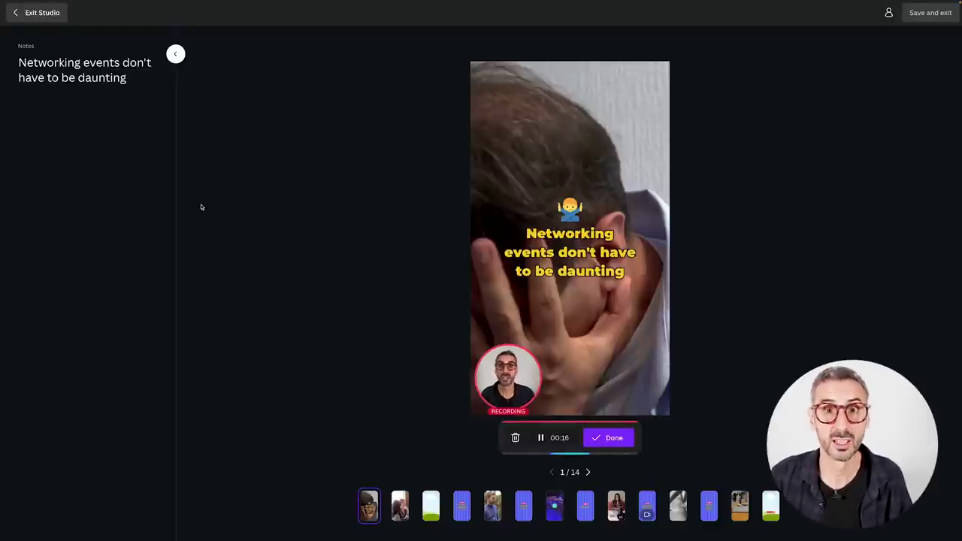
left_click(406, 512)
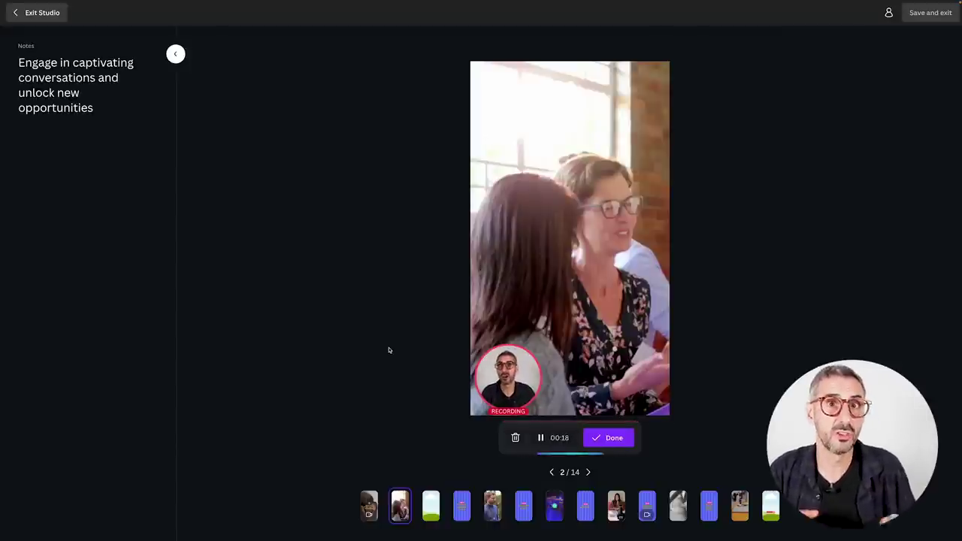
left_click(431, 503)
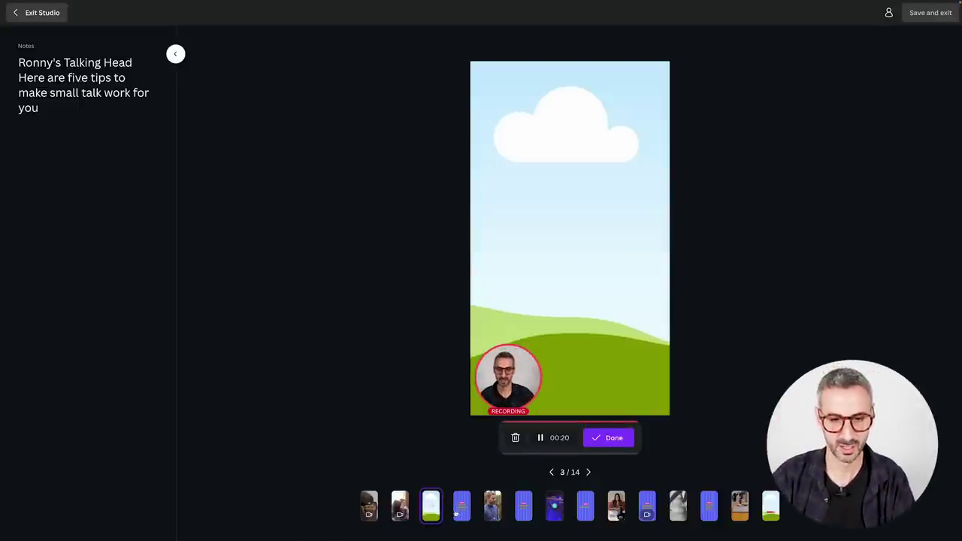
left_click(461, 509)
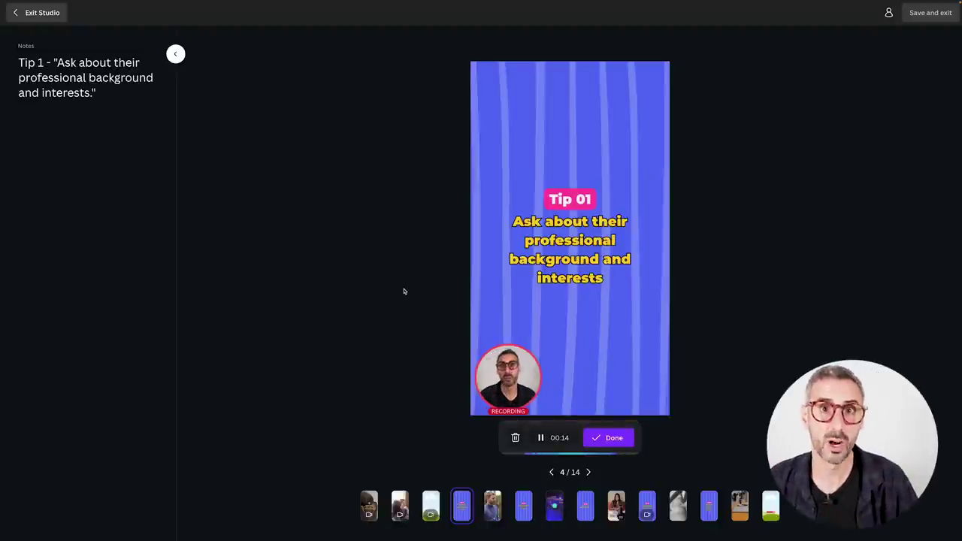
left_click(493, 511)
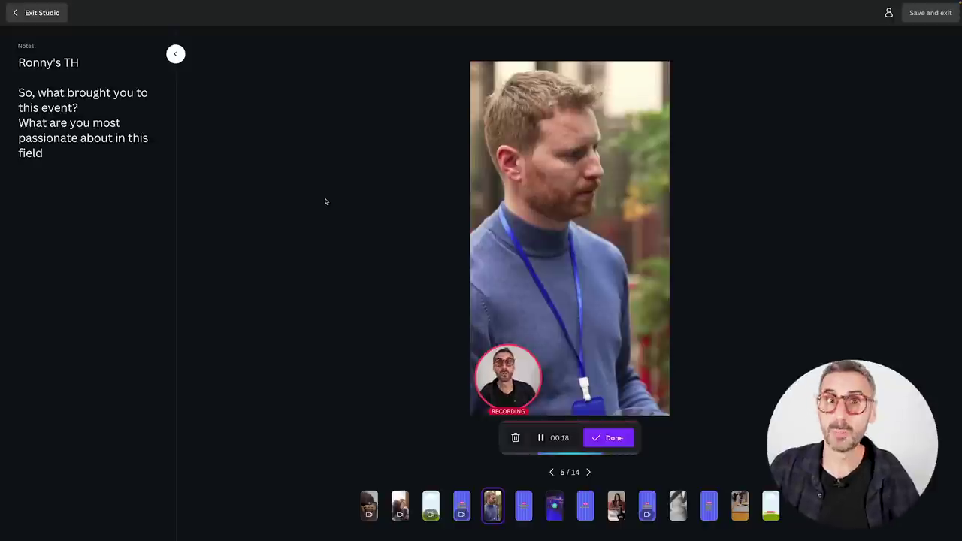
left_click(524, 509)
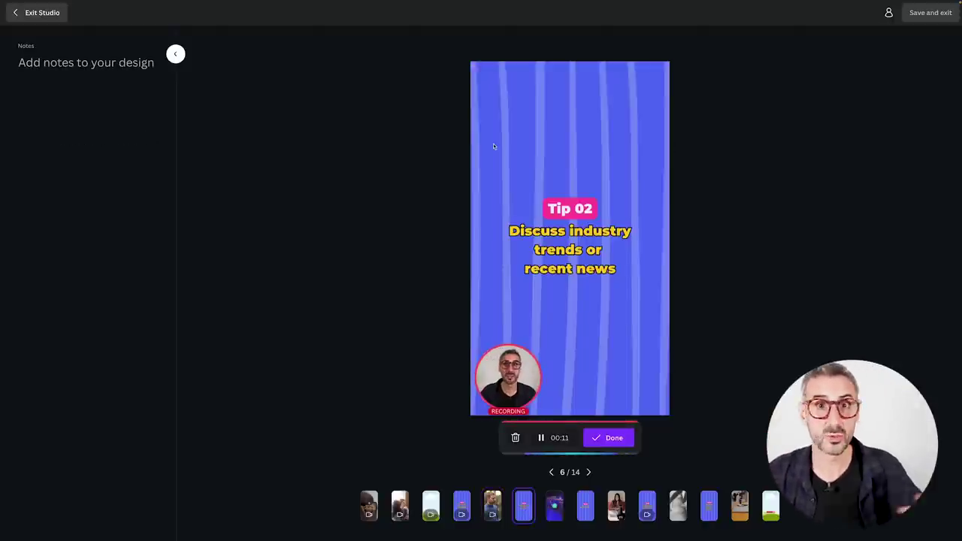
- Record the talking-head narration for pages 6 to 9, then skip the already recorded page 10 and go on to page 11
left_click(554, 512)
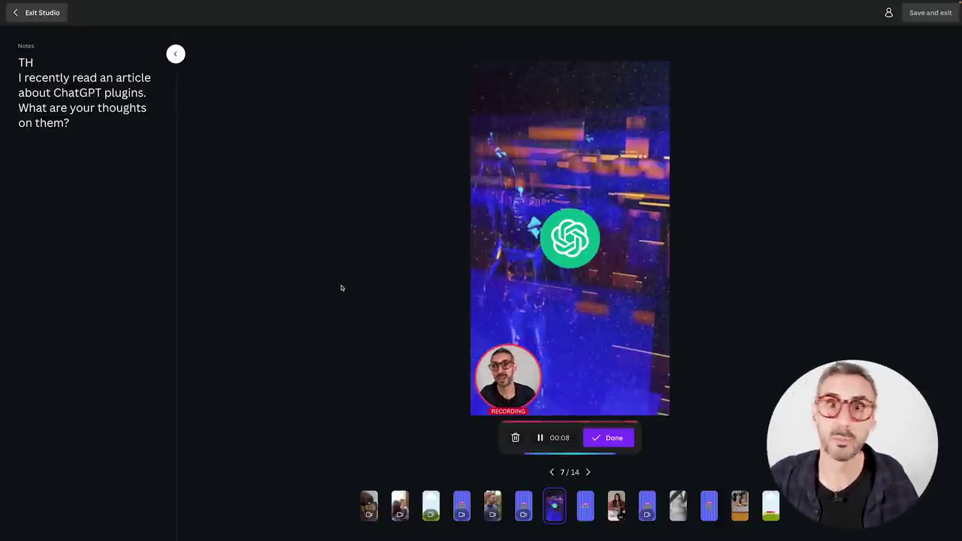
key("Right")
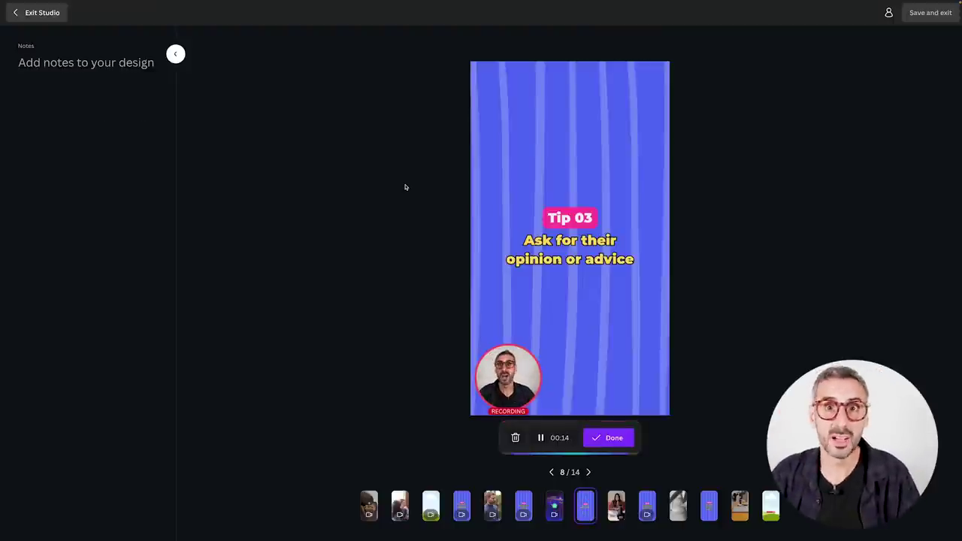
key("Right")
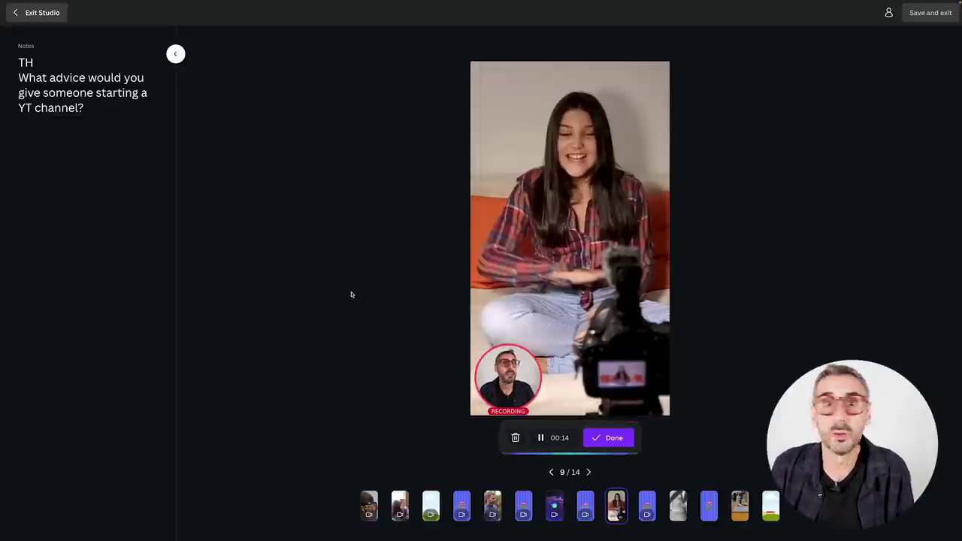
left_click(648, 507)
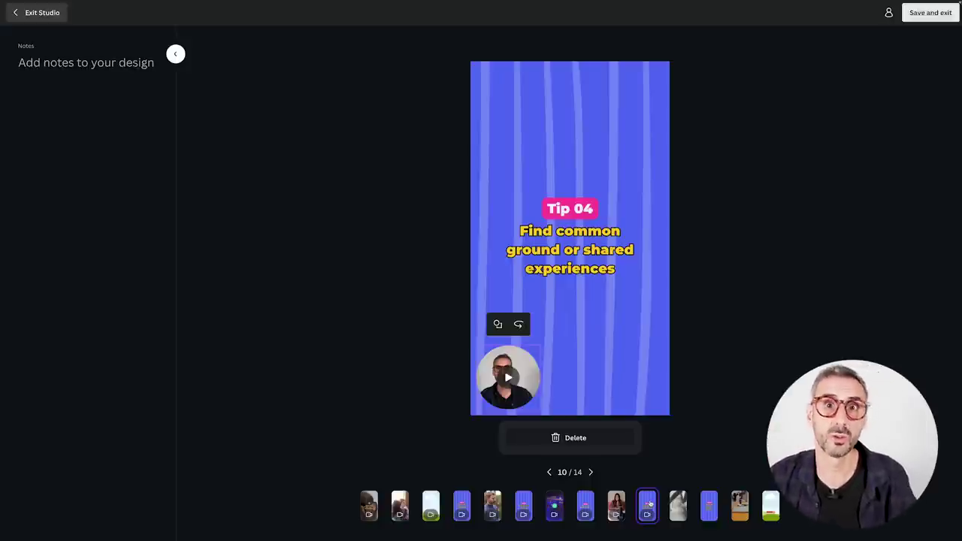
left_click(678, 505)
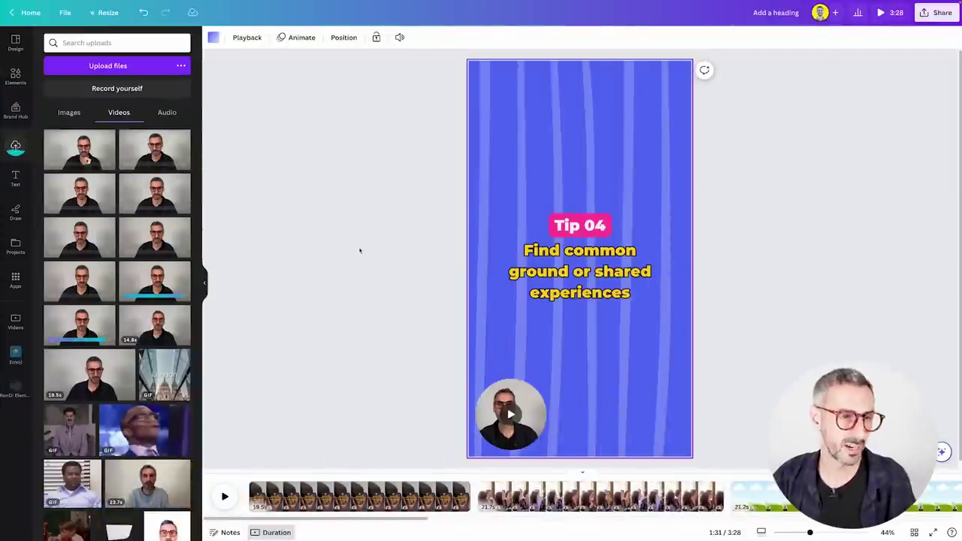
- Play the first page from its start to review the narration clip in the circular frame
mouse_move(179, 319)
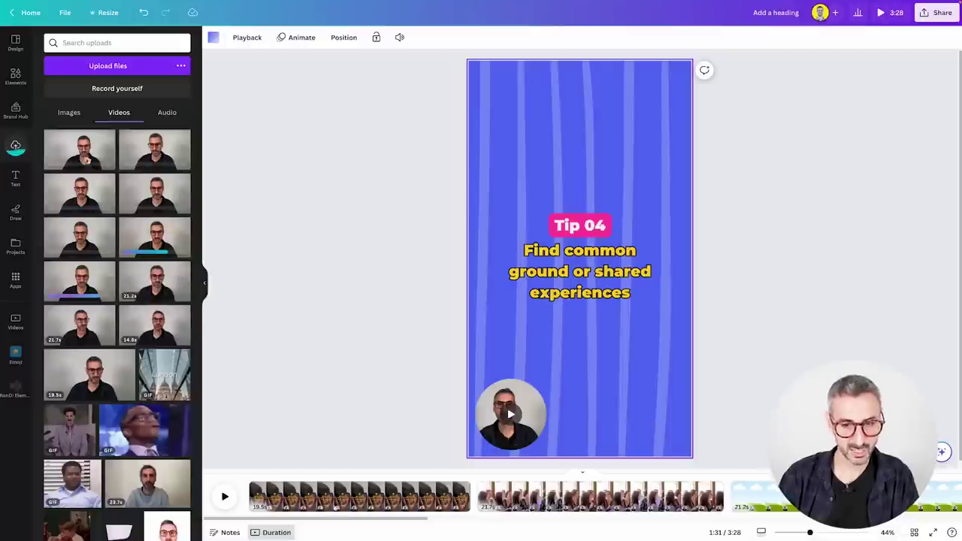
left_click(296, 493)
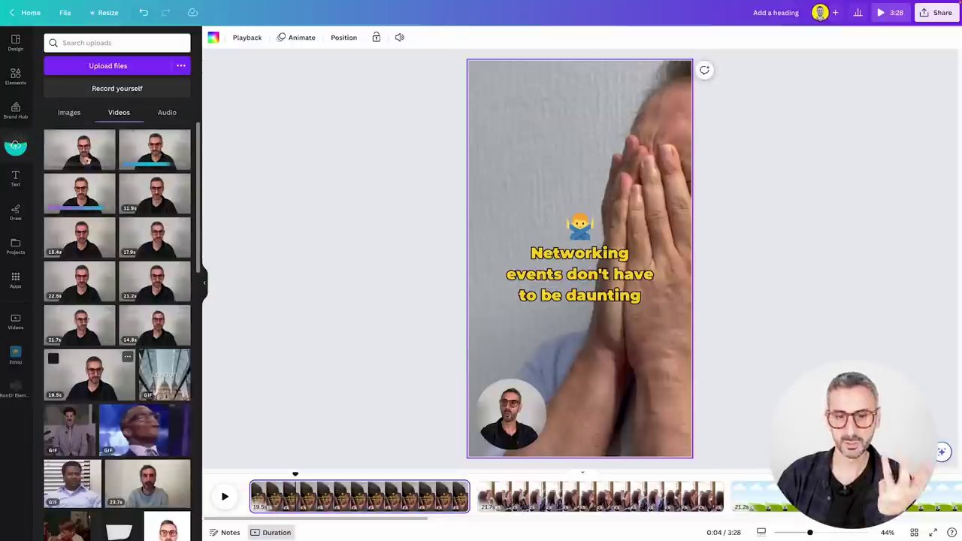
scroll(307, 384, "down", 2)
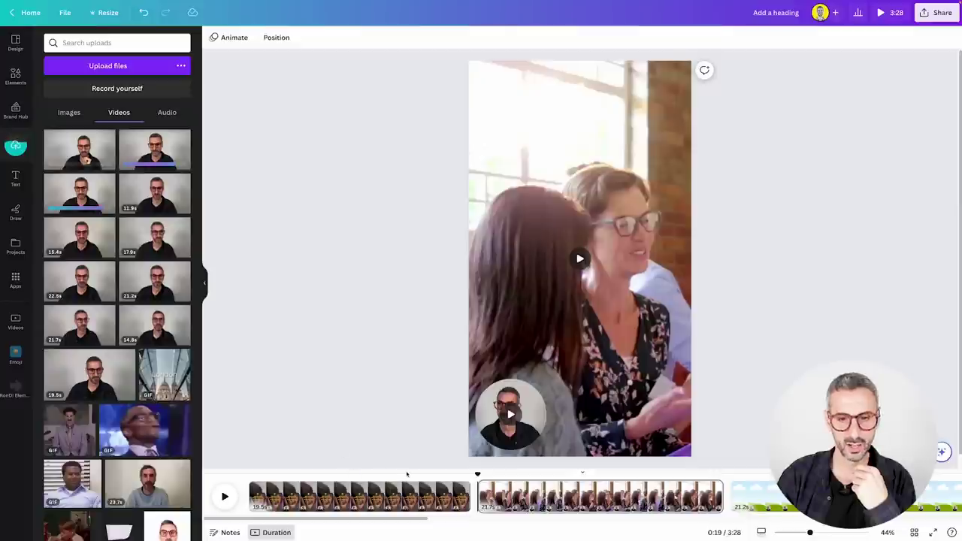
left_click_drag(477, 474, 250, 482)
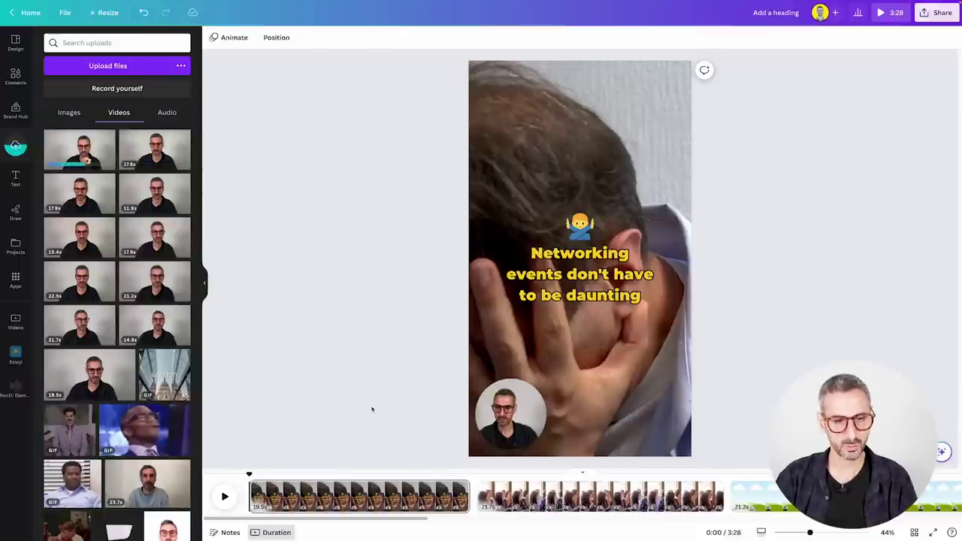
key("space")
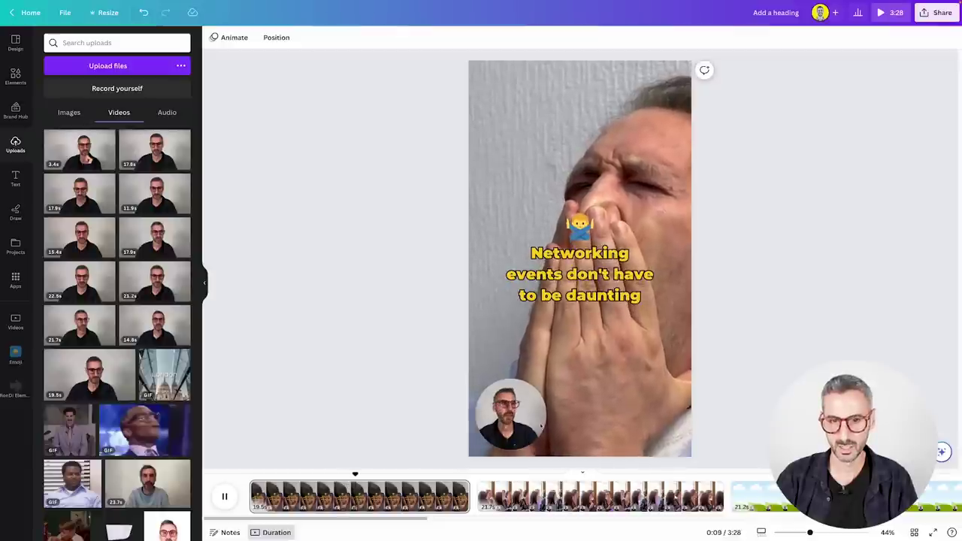
left_click(397, 476)
left_click(519, 435)
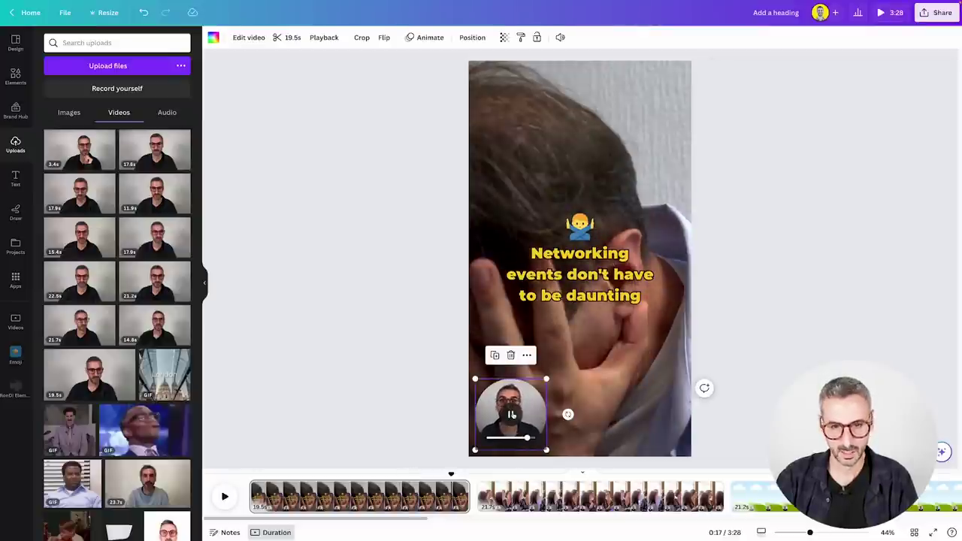
left_click(383, 355)
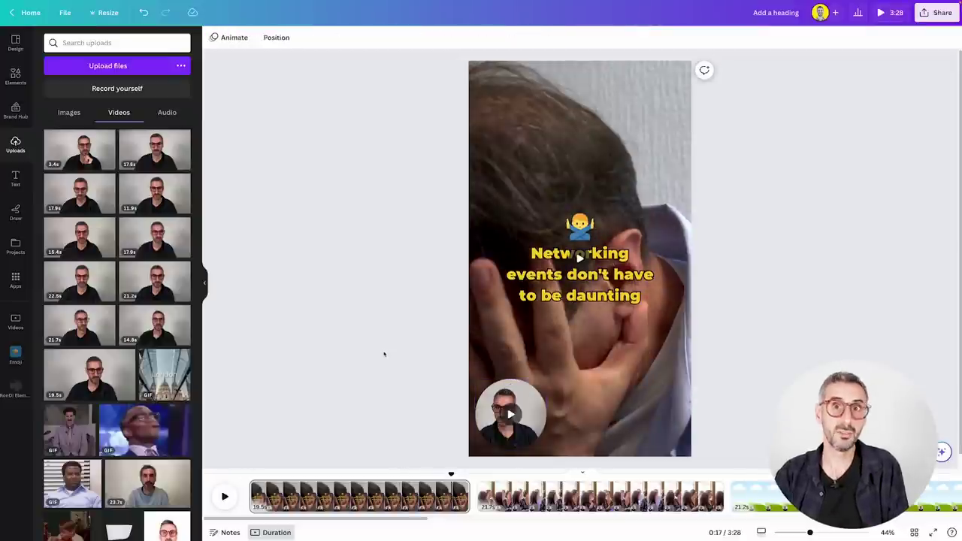
- Detach the narration video from its circular frame on the first page and move it above the heading text
left_click(535, 409)
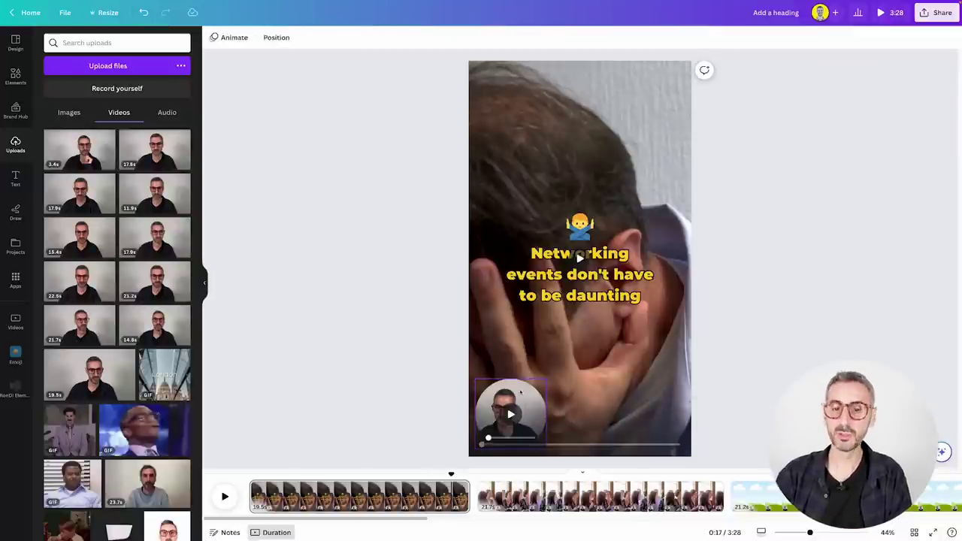
right_click(520, 392)
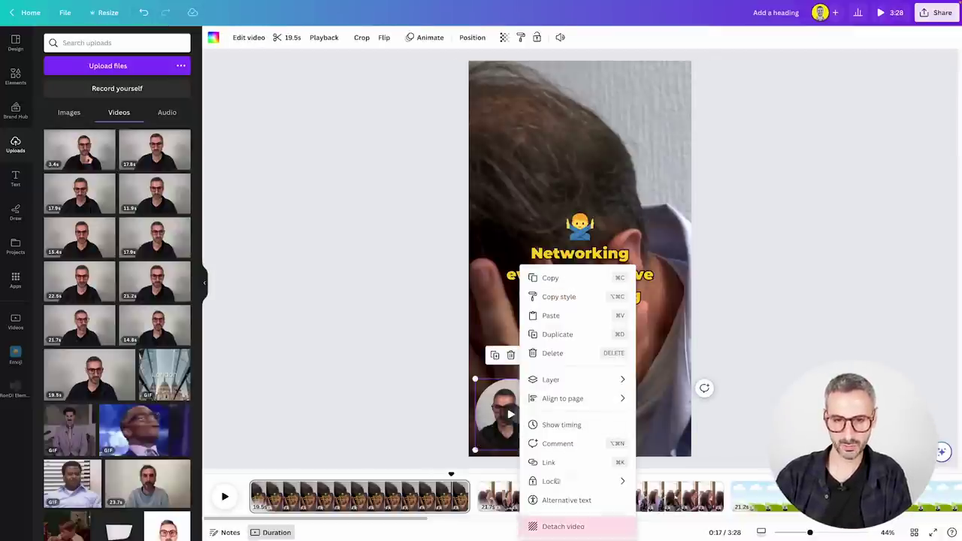
left_click(580, 526)
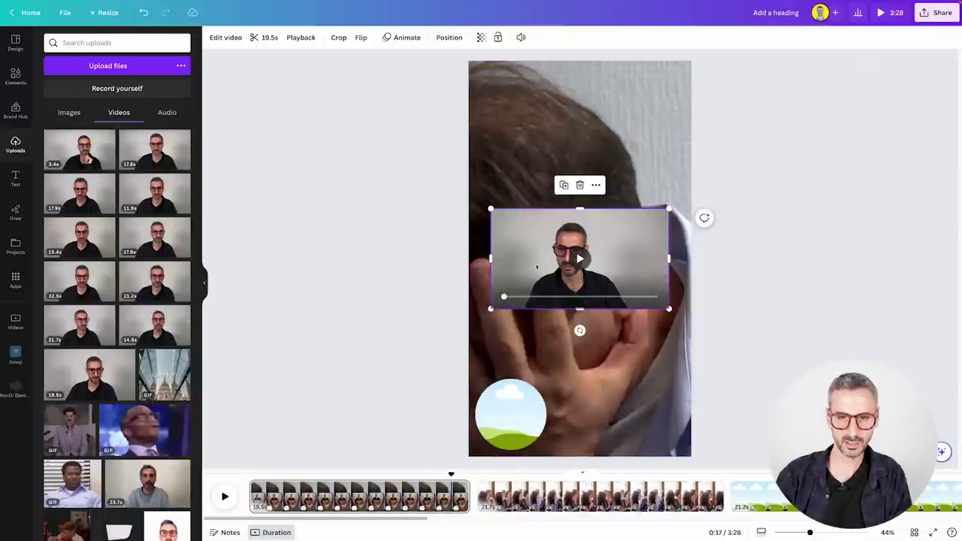
left_click_drag(531, 251, 536, 130)
key("ctrl")
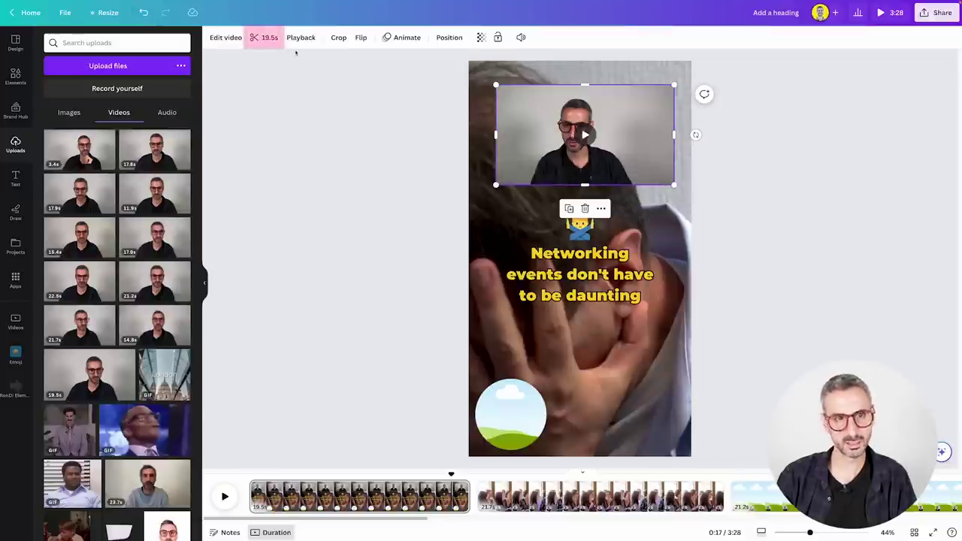
- Preview the detached narration clip and trim its start to 14.5 s, leaving a 5.0 s clip
left_click(264, 39)
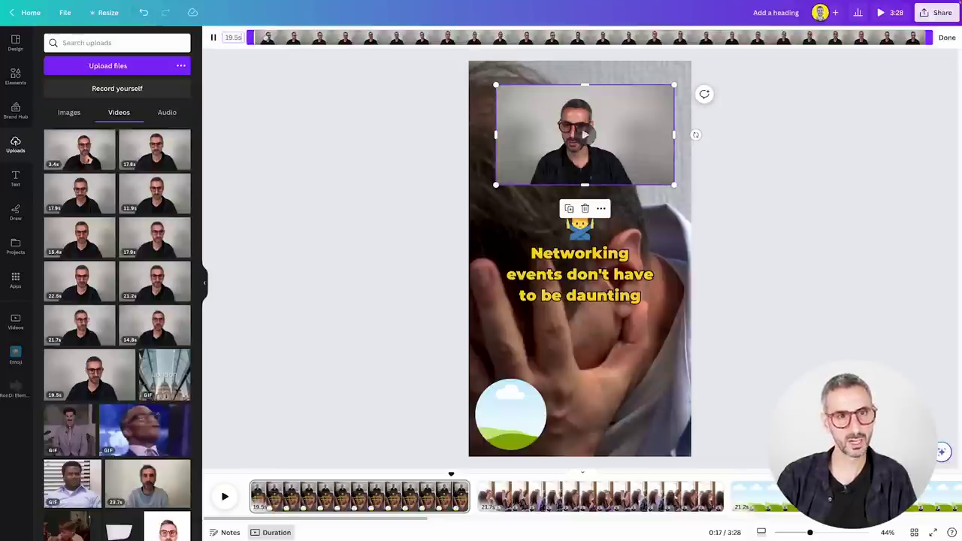
key("space")
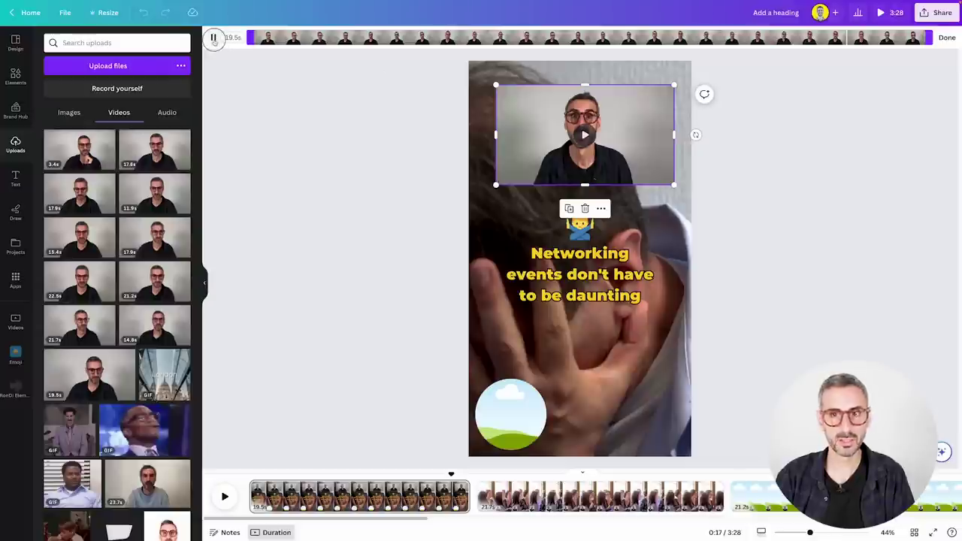
left_click(213, 37)
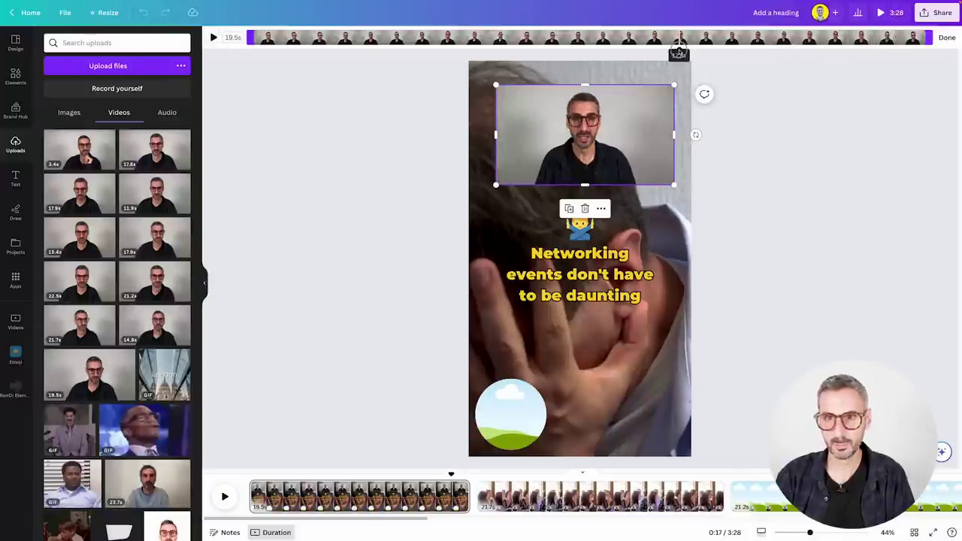
left_click(213, 38)
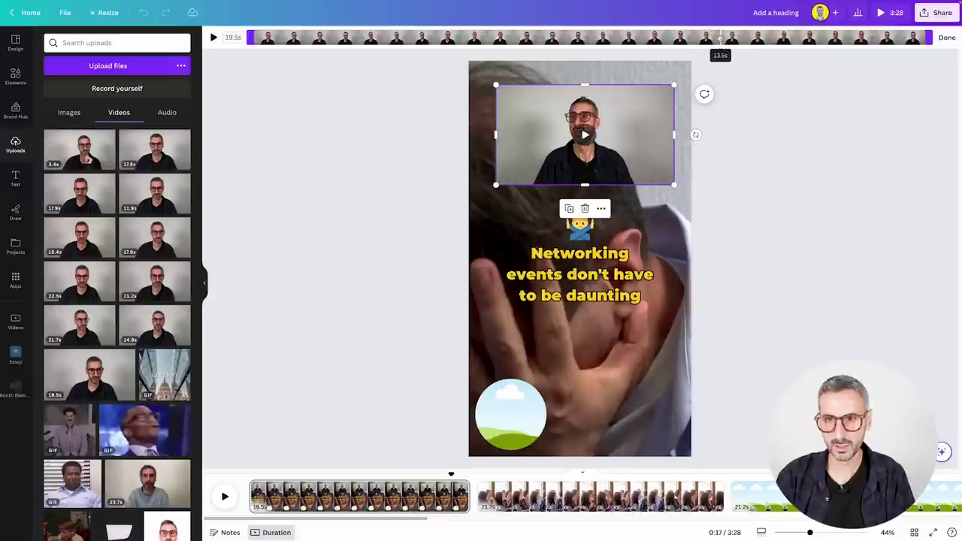
left_click_drag(250, 36, 709, 35)
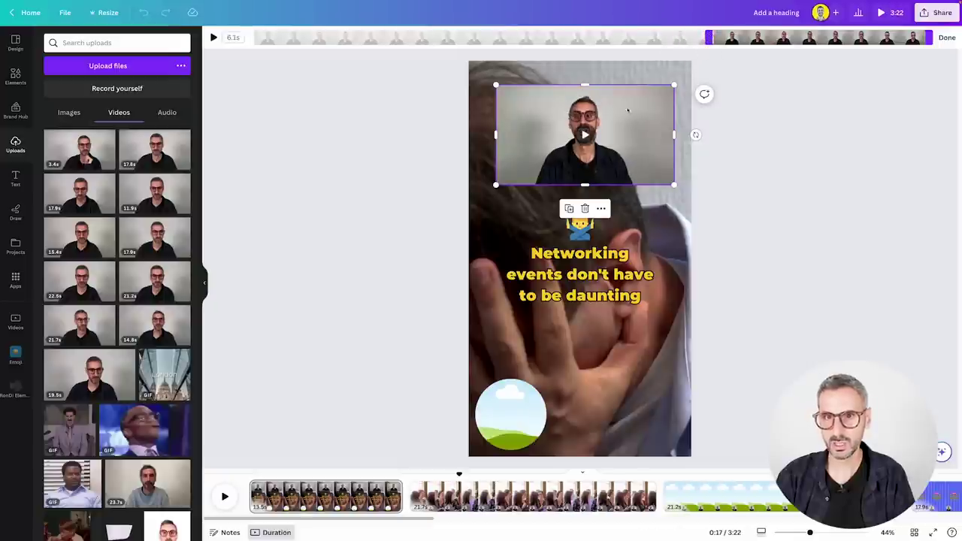
left_click(586, 136)
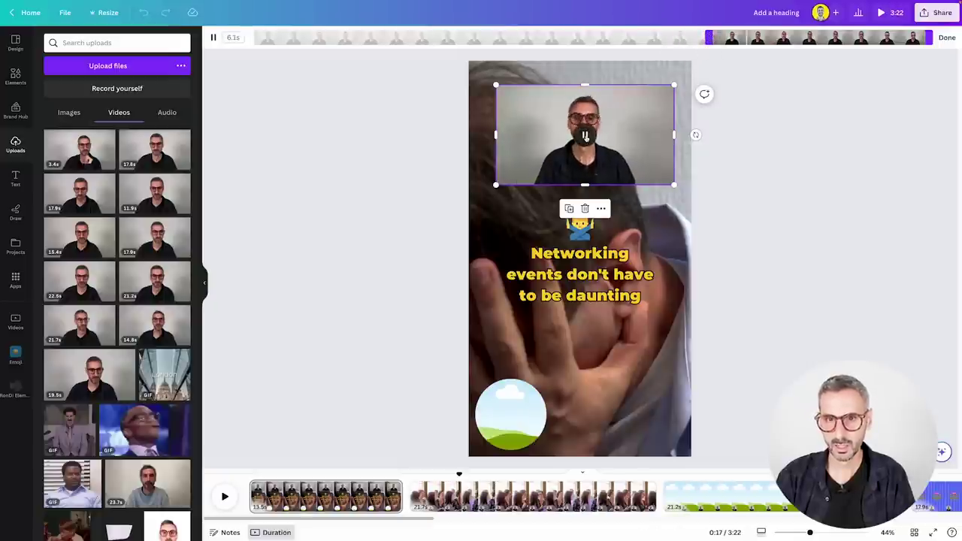
left_click(585, 136)
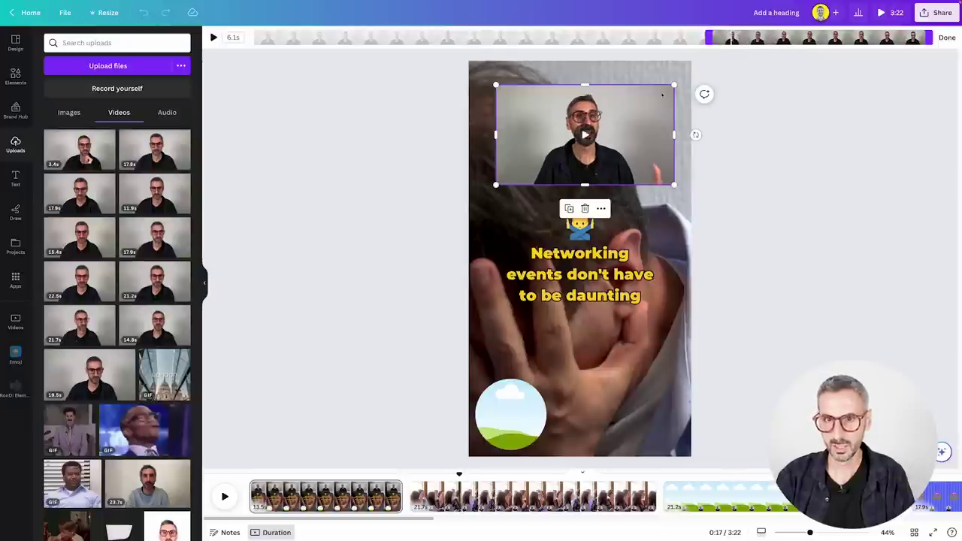
left_click(583, 135)
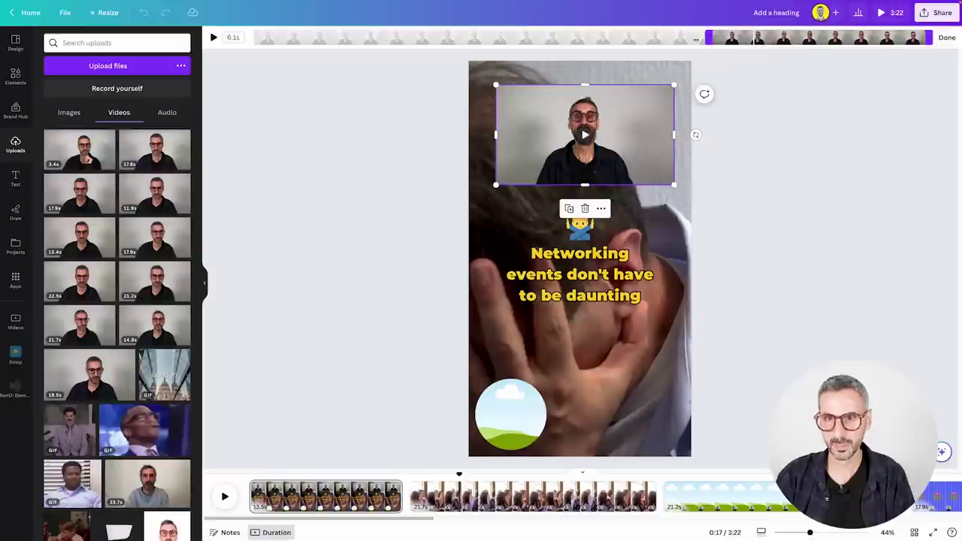
left_click_drag(707, 39, 747, 39)
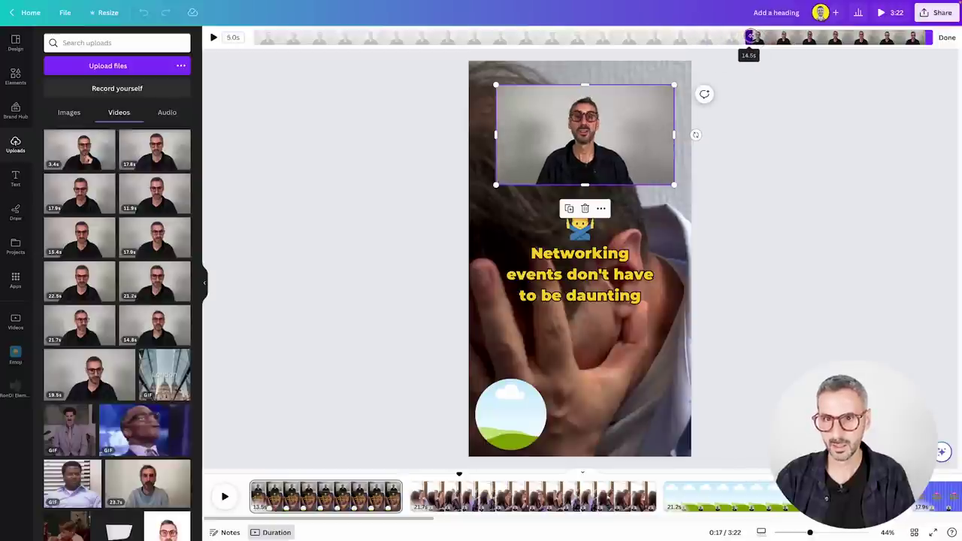
- Trim the end of the narration clip to a length of 2.5 s, preview it and finish trimming
left_click(590, 137)
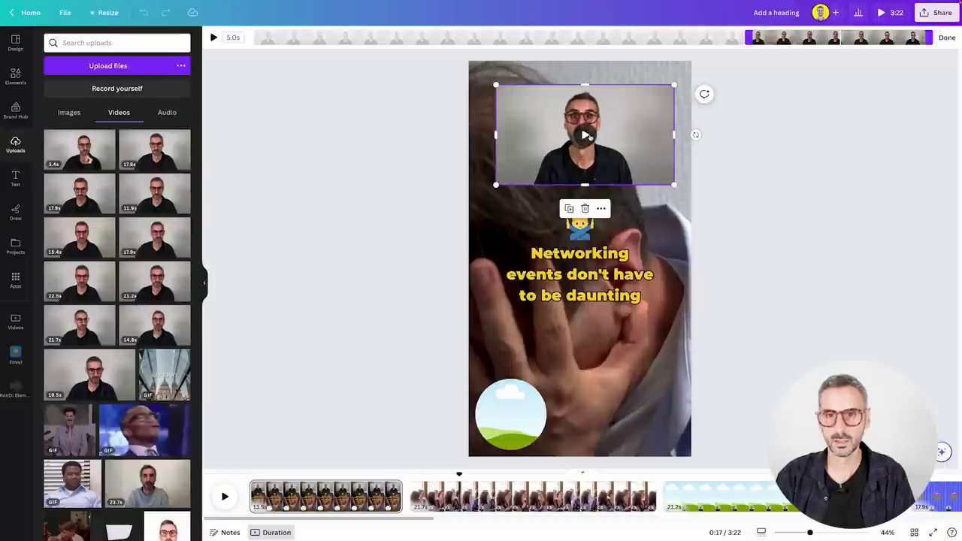
left_click_drag(930, 38, 843, 48)
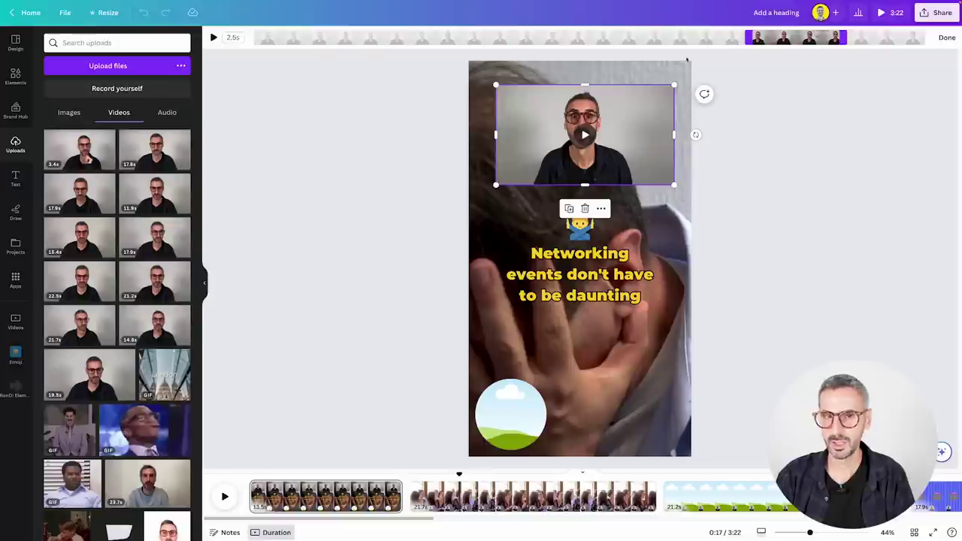
left_click(214, 37)
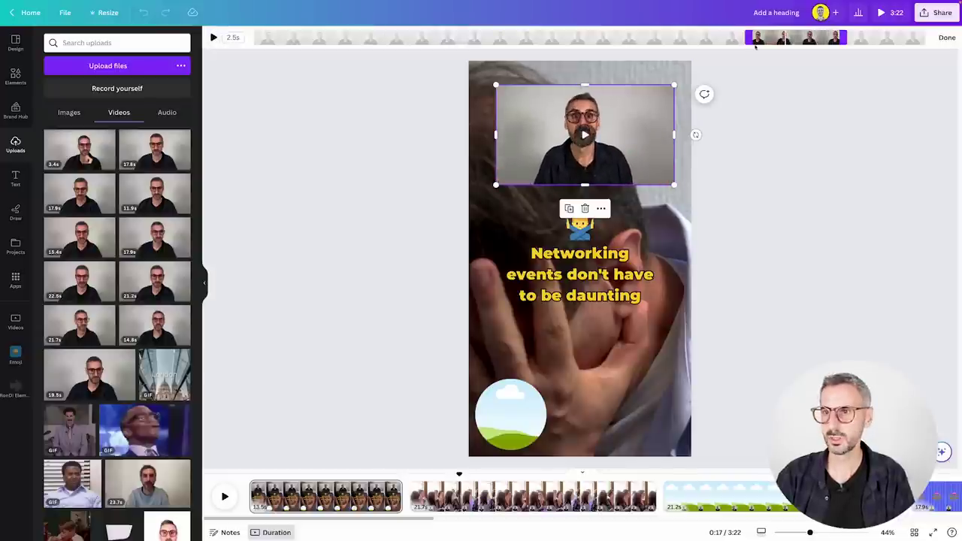
left_click(946, 37)
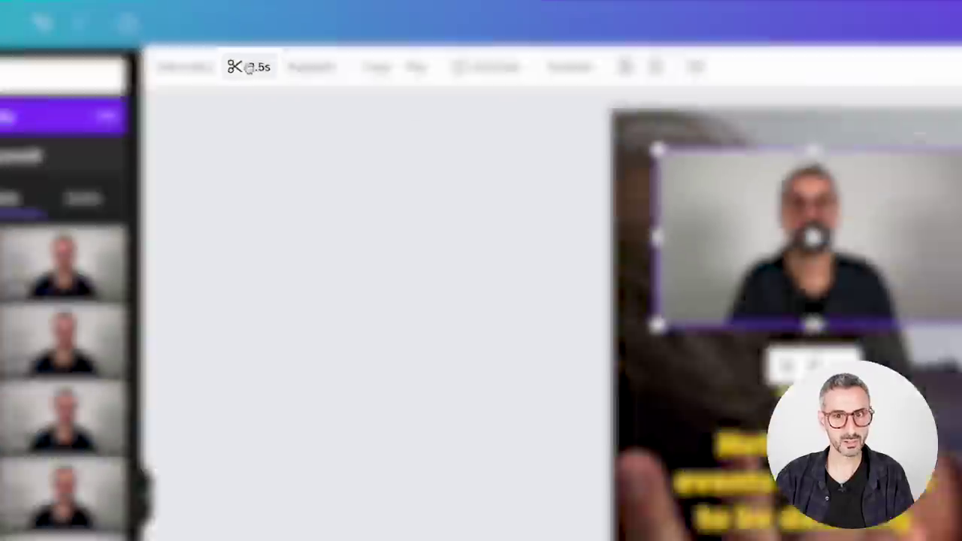
- Trim the first page's background video to a length of 2.5 s by cutting its end
left_click(635, 399)
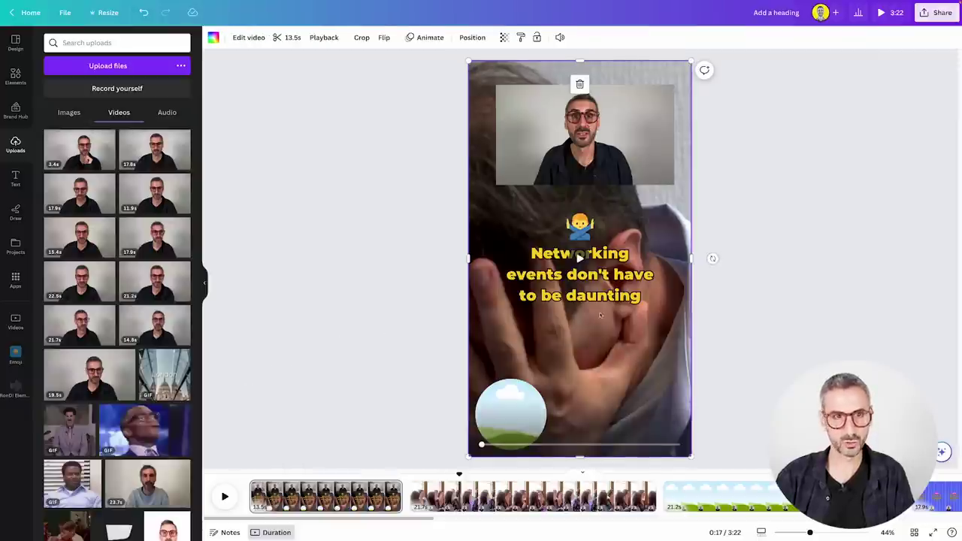
left_click(294, 43)
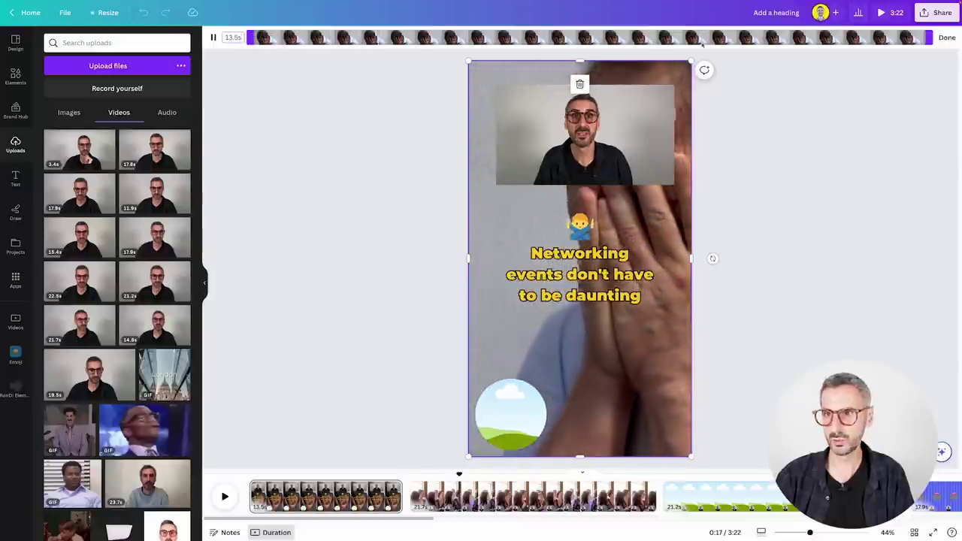
left_click_drag(929, 37, 378, 72)
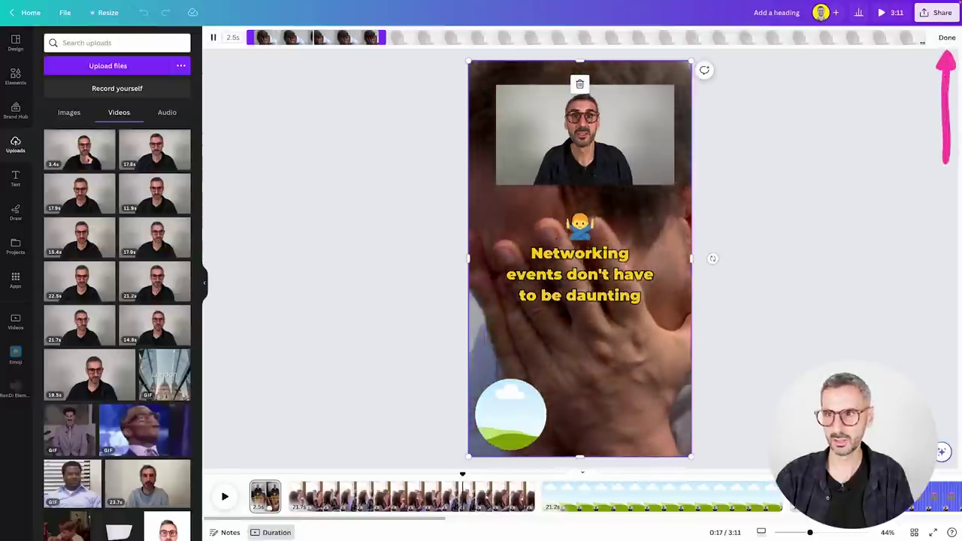
left_click(948, 37)
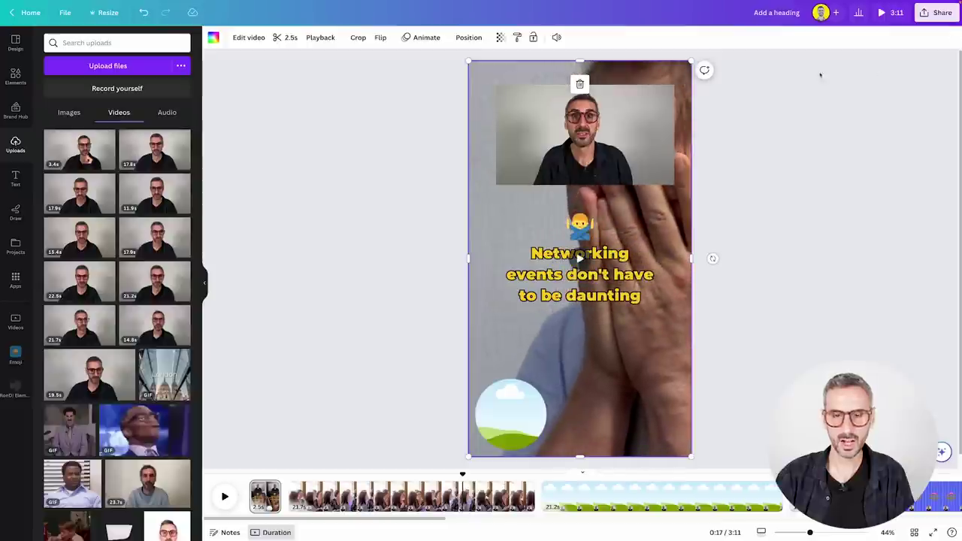
- Place the trimmed narration back in the first page's circular frame, enlarge it to about 412 px, and centre it below the heading
left_click(532, 134)
left_click_drag(532, 133, 512, 372)
left_click_drag(575, 167, 610, 384)
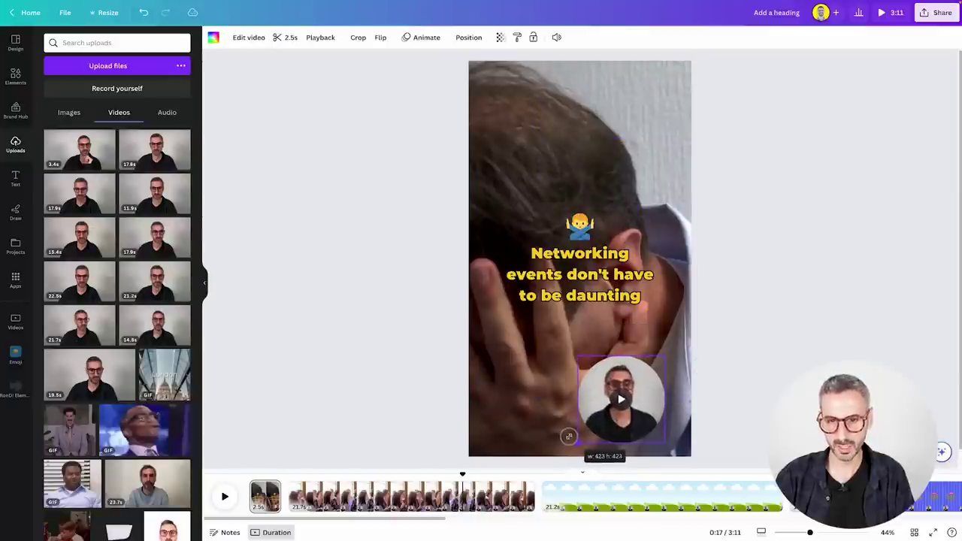
left_click_drag(569, 436, 581, 439)
left_click_drag(620, 403, 576, 389)
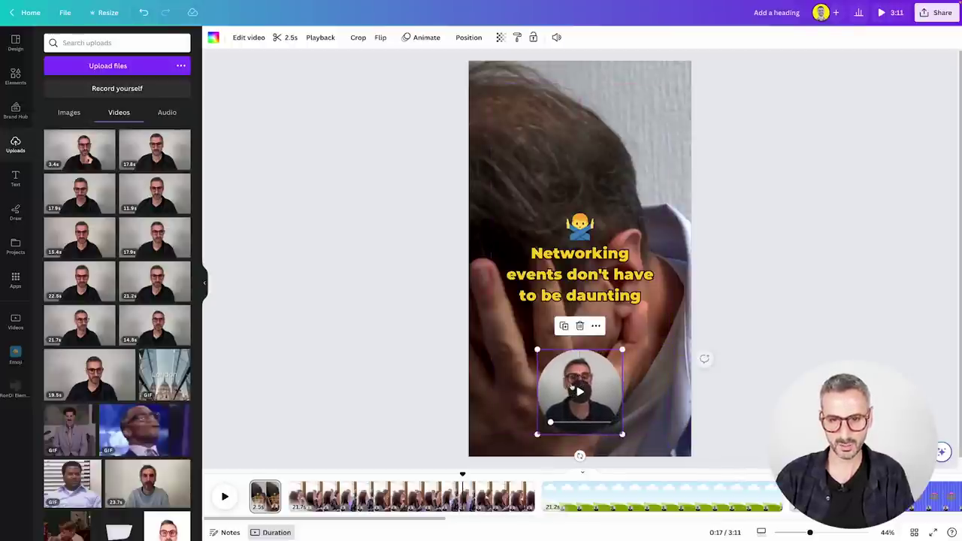
- Play the video from its start through the first page to review the trimmed narration
left_click(844, 253)
left_click_drag(463, 475, 217, 485)
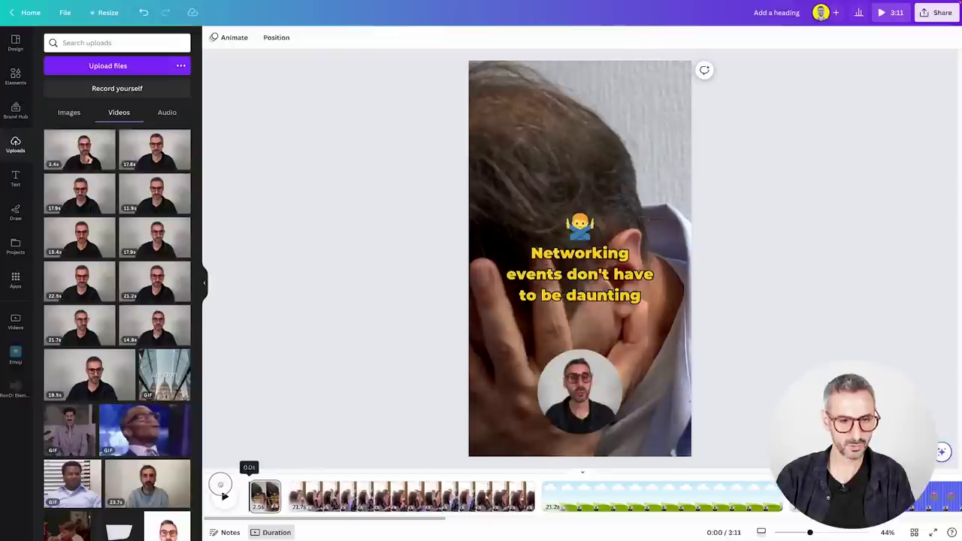
left_click(224, 496)
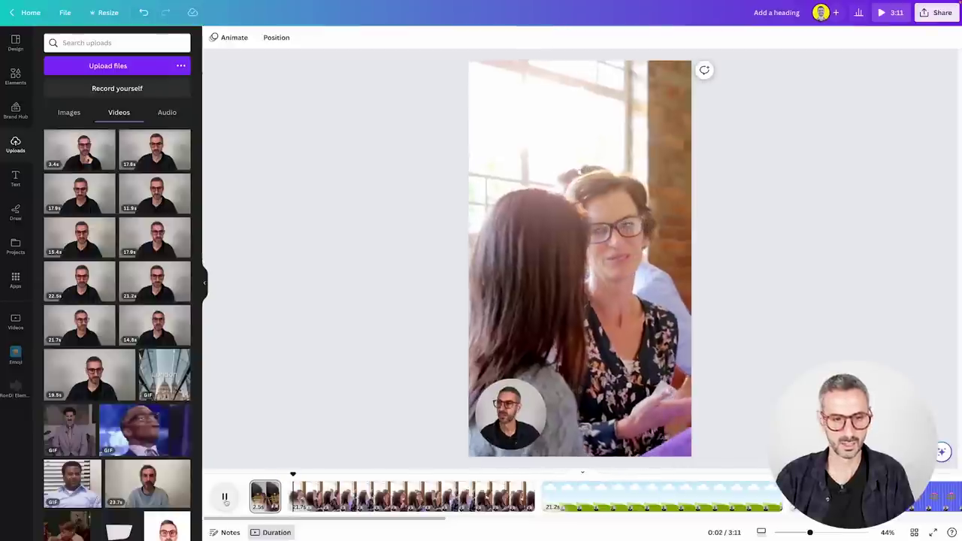
left_click(224, 497)
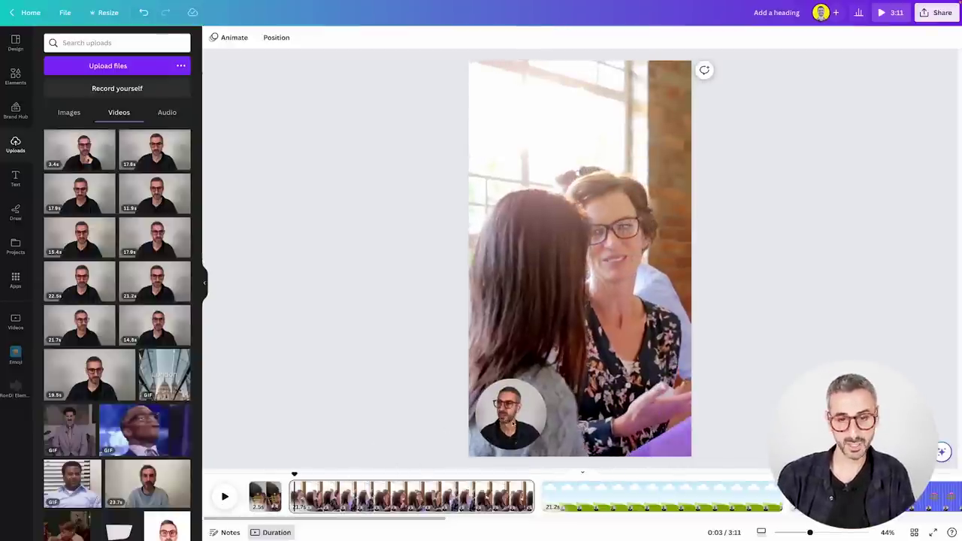
- Trim both ends of the second page's narration clip, leaving a 6.3 s section near the end of the recording
left_click(513, 424)
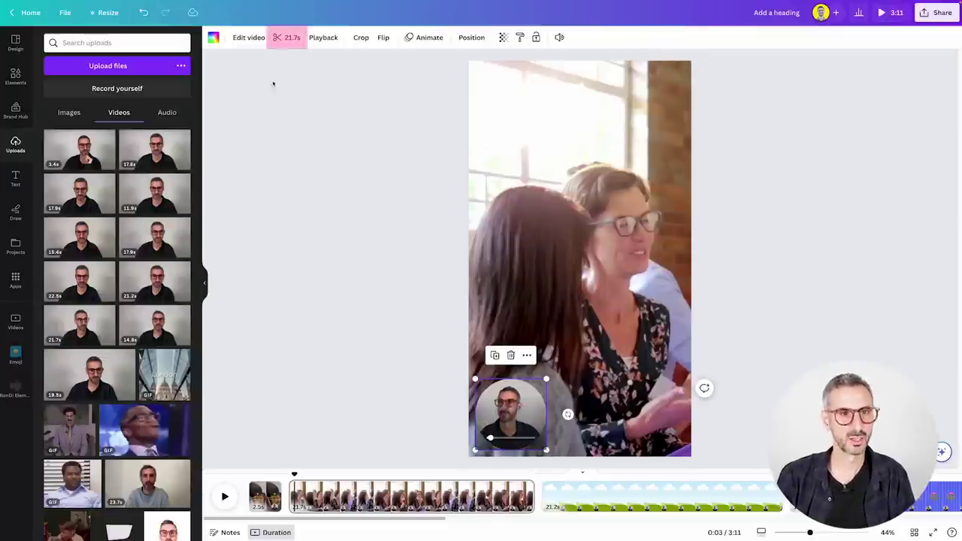
left_click(286, 39)
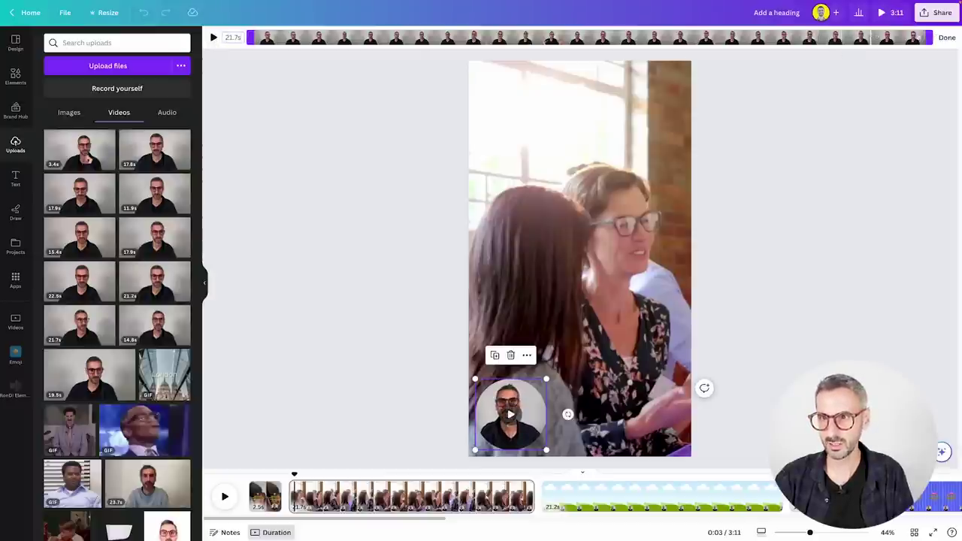
left_click_drag(932, 36, 873, 38)
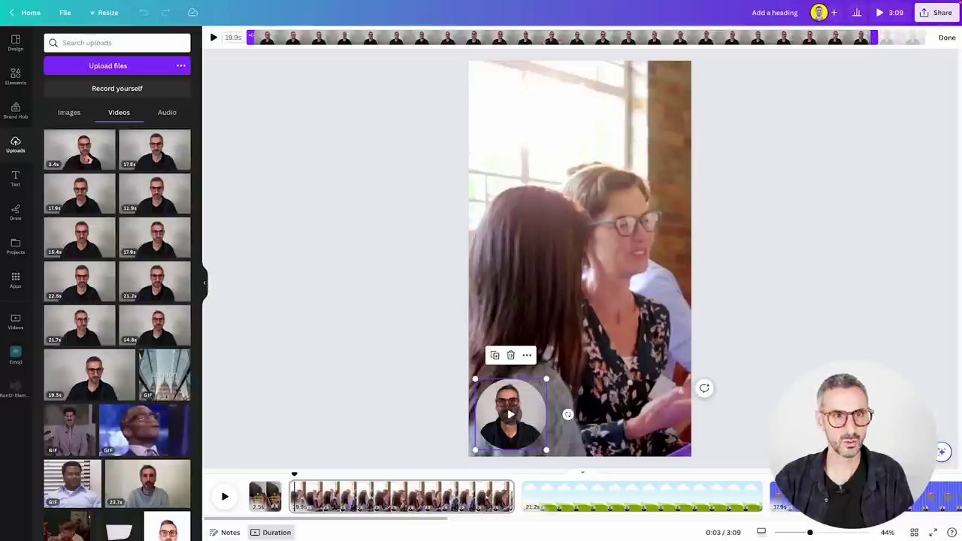
left_click_drag(250, 37, 669, 37)
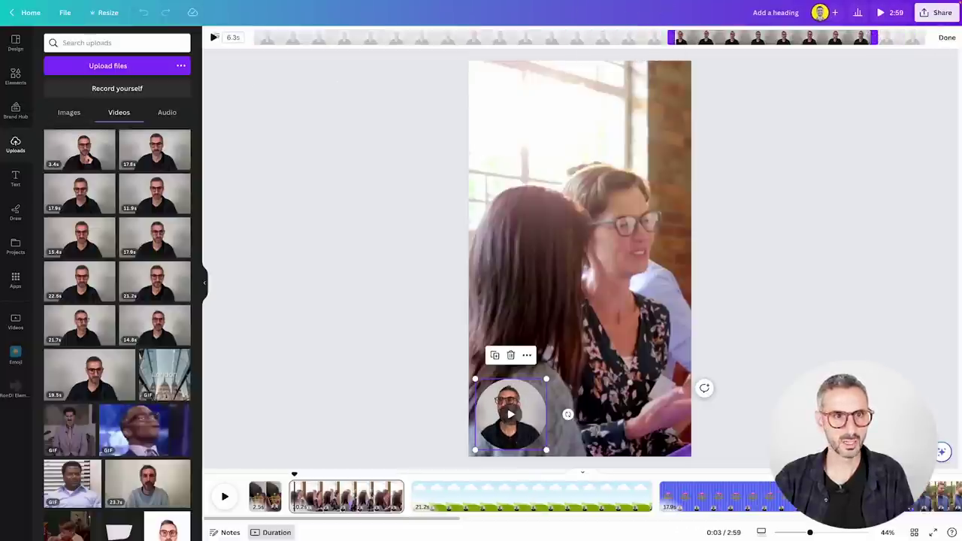
- Preview the second page's narration, tighten its start to 15.2 s and its end to a 4.5 s length, and finish trimming
left_click(214, 36)
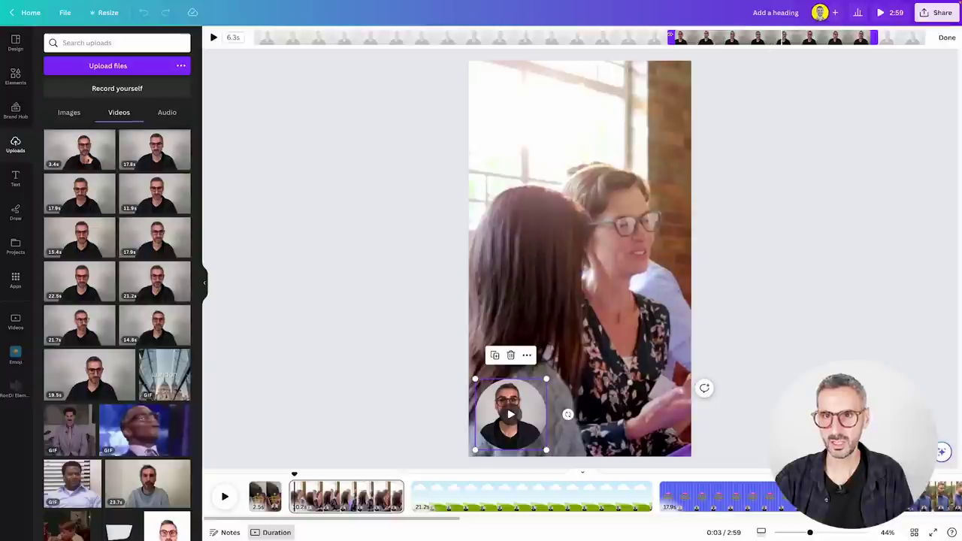
left_click_drag(670, 37, 718, 38)
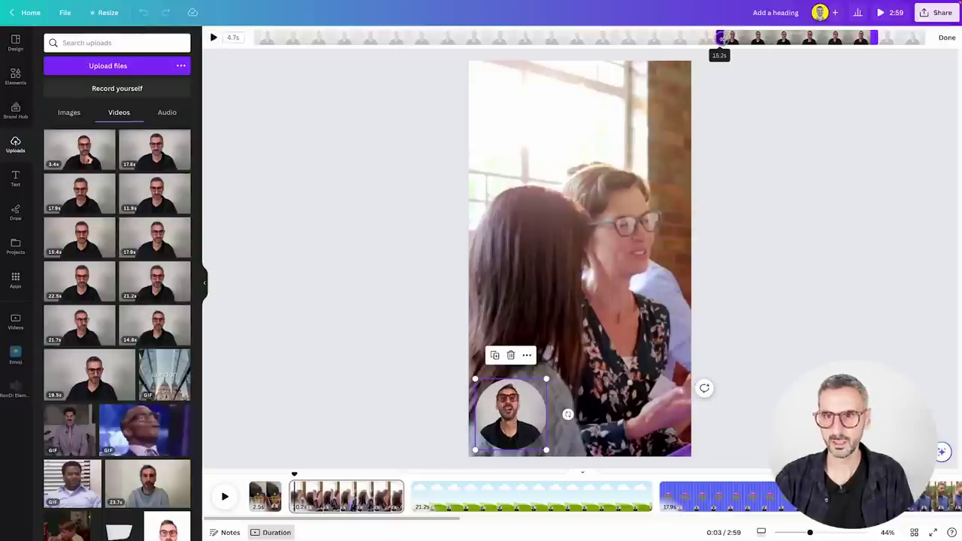
left_click(213, 37)
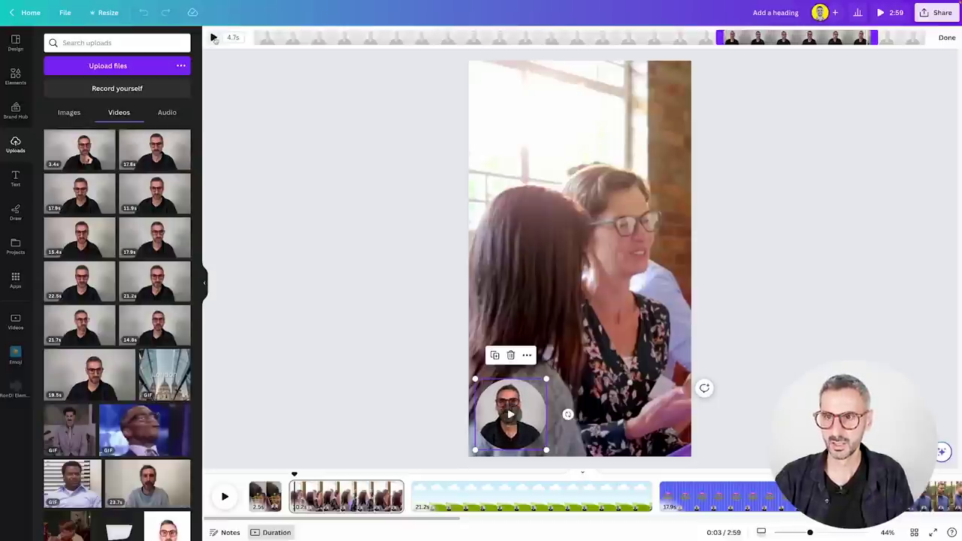
left_click_drag(877, 38, 869, 38)
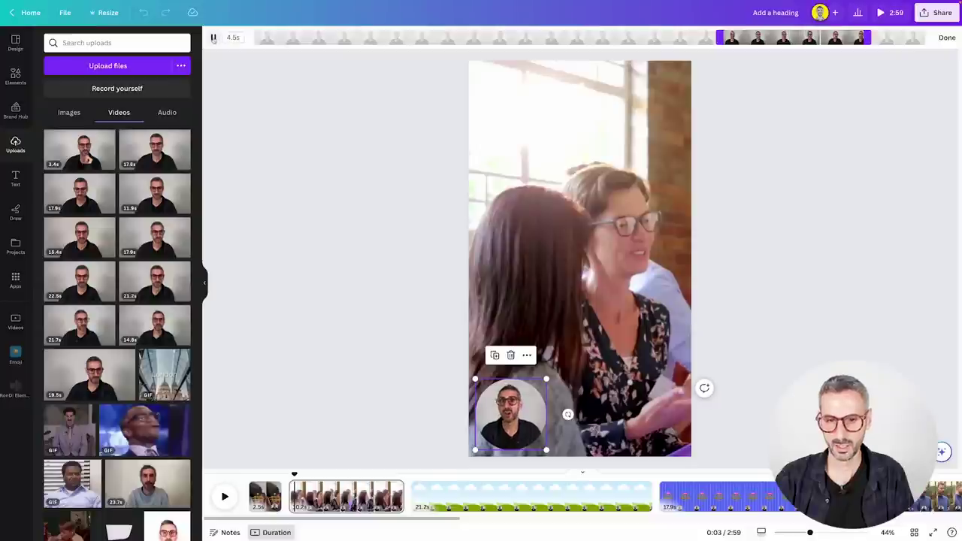
left_click(214, 38)
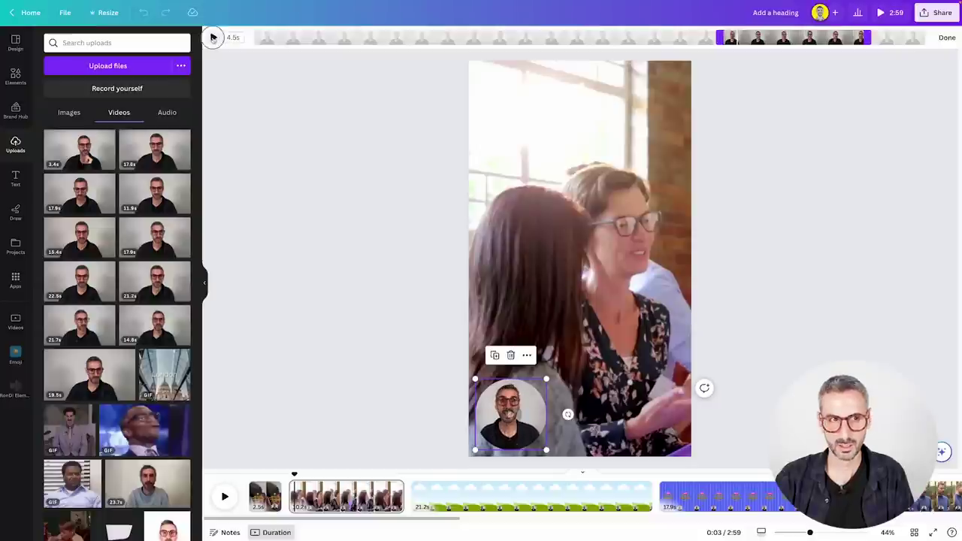
left_click(946, 42)
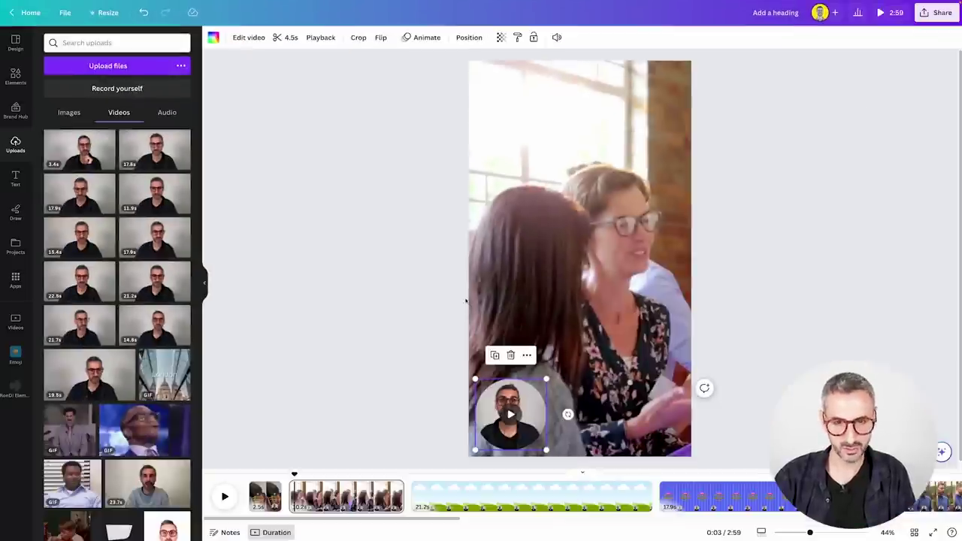
- Set the second page's background video duration to 4.5 s and shift the kept section slightly later in the clip
left_click(635, 150)
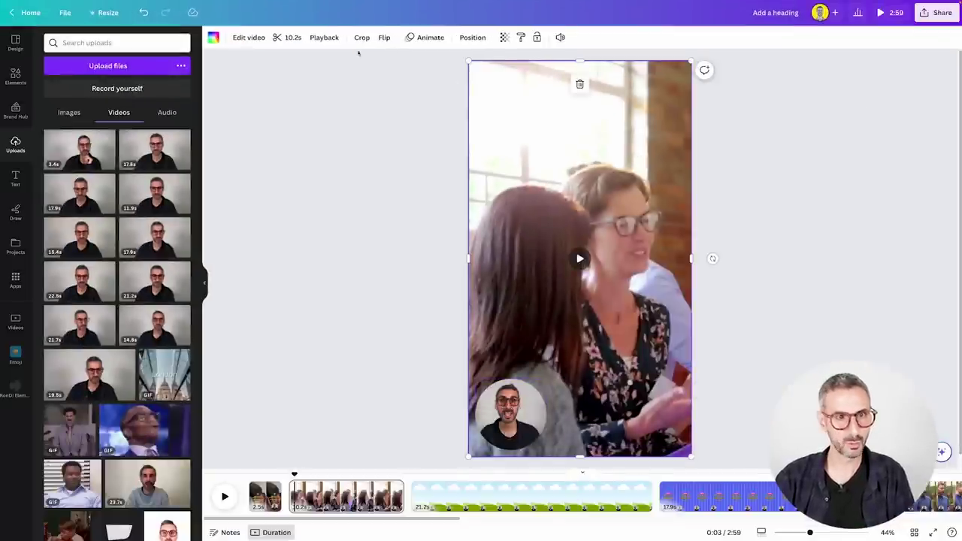
left_click(288, 39)
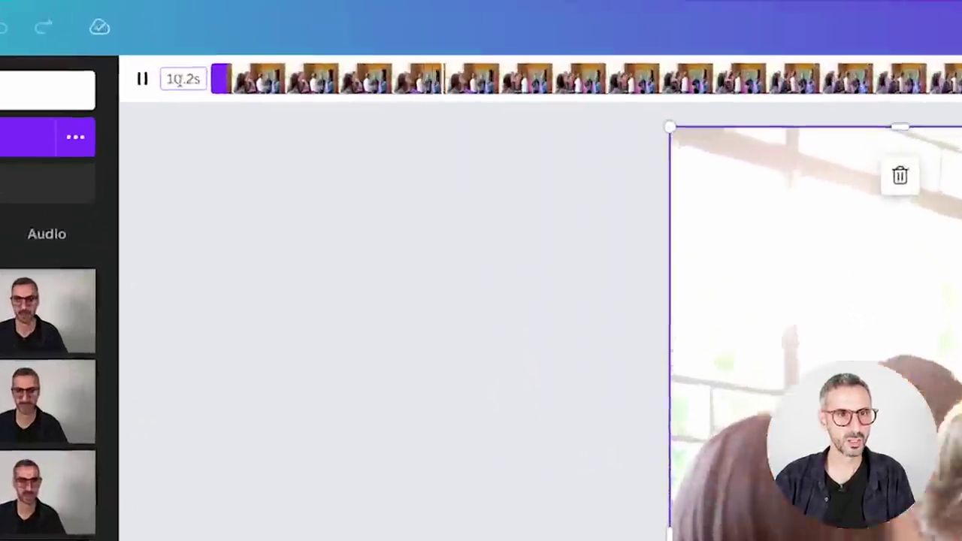
left_click(180, 80)
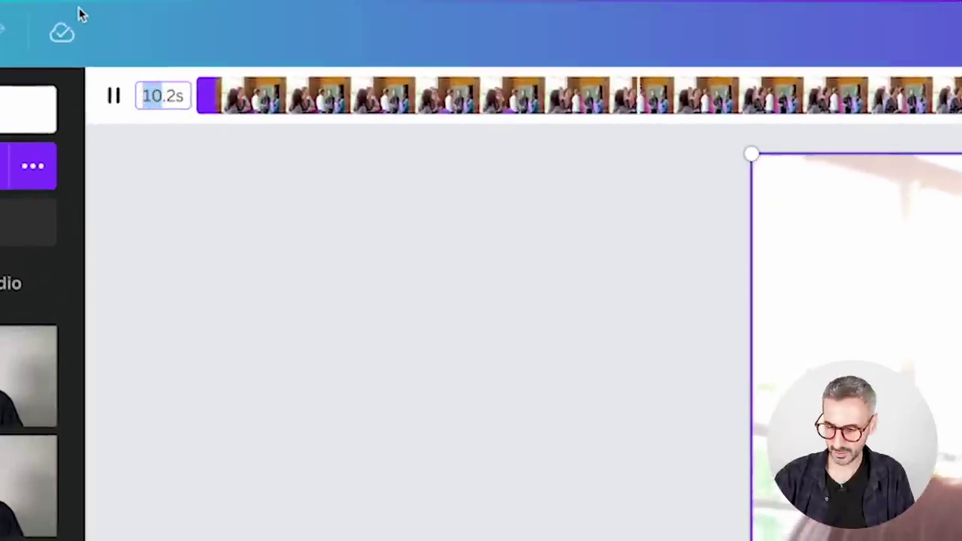
type("4.2")
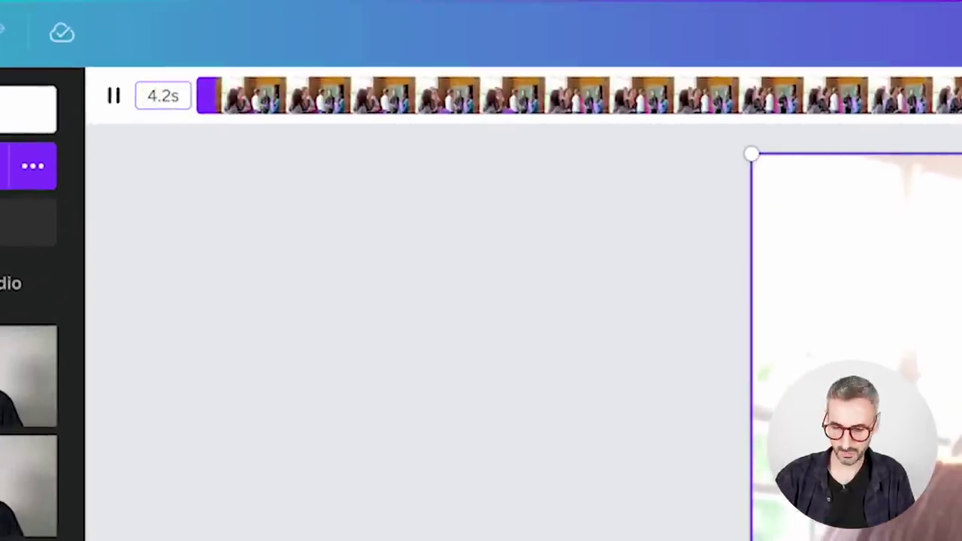
key("BackSpace")
type("5")
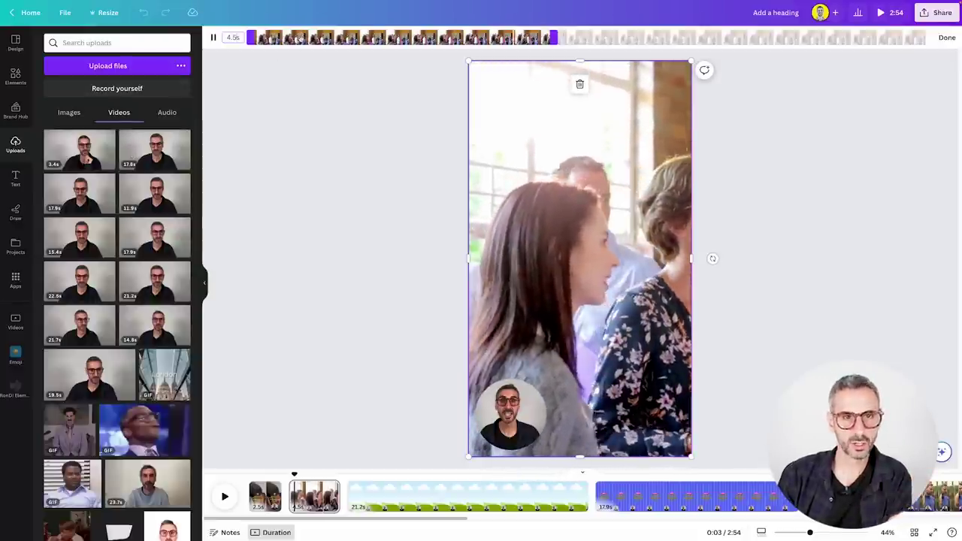
mouse_move(312, 38)
left_mouse_down()
mouse_move(714, 37)
mouse_move(597, 52)
mouse_move(318, 59)
mouse_move(408, 45)
mouse_move(583, 45)
mouse_move(217, 42)
mouse_move(347, 34)
mouse_move(313, 36)
left_mouse_up()
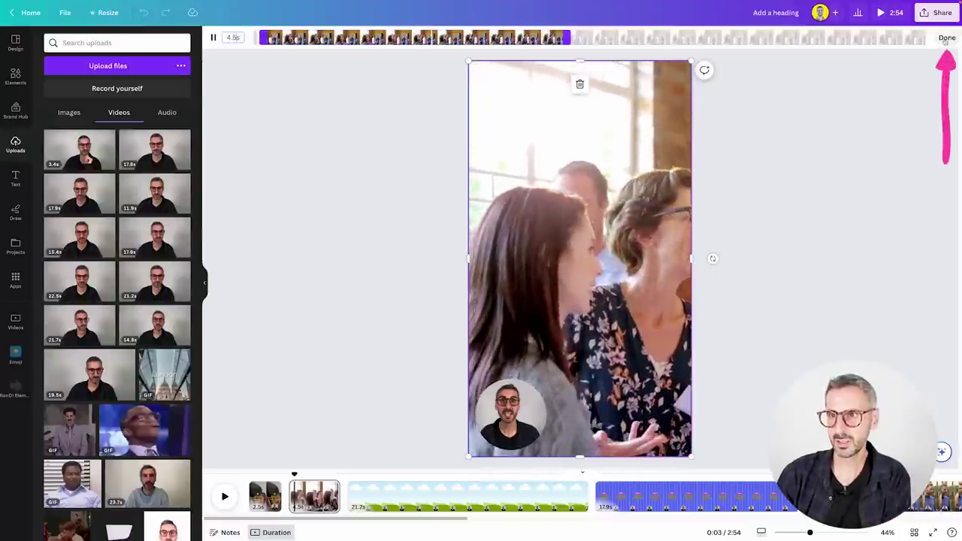
left_click(946, 37)
- Play the video from its start, then centre the second page's narration circle near the page's lower edge and enlarge it slightly
left_click(264, 496)
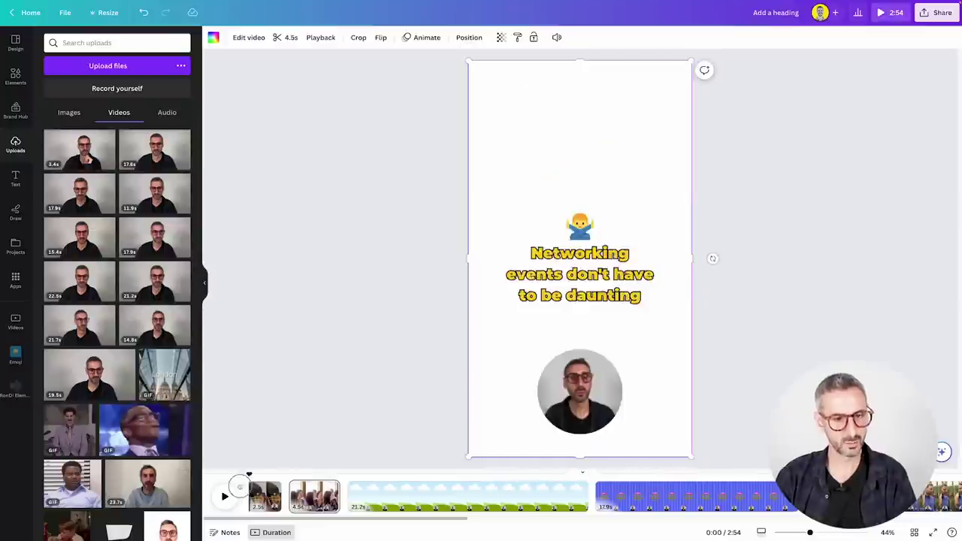
left_click(224, 496)
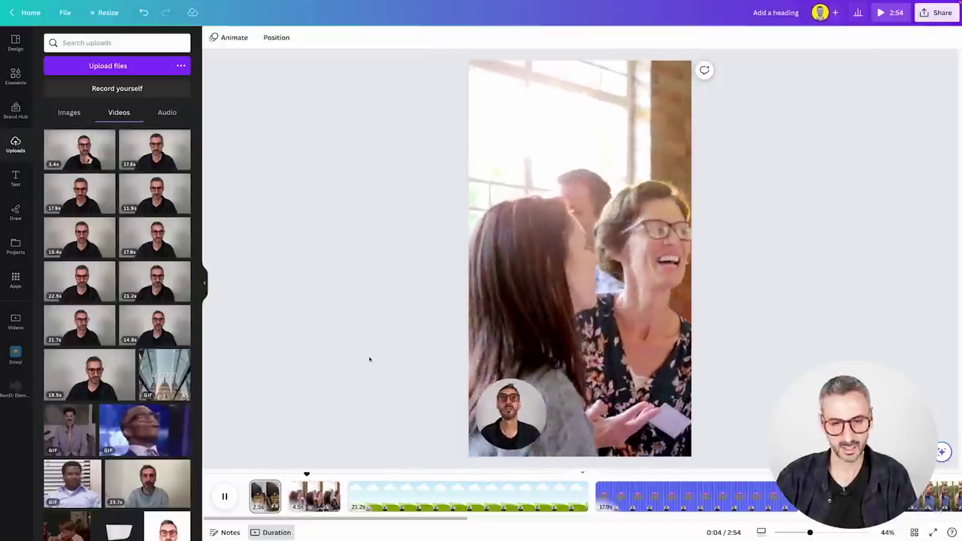
left_click(505, 420)
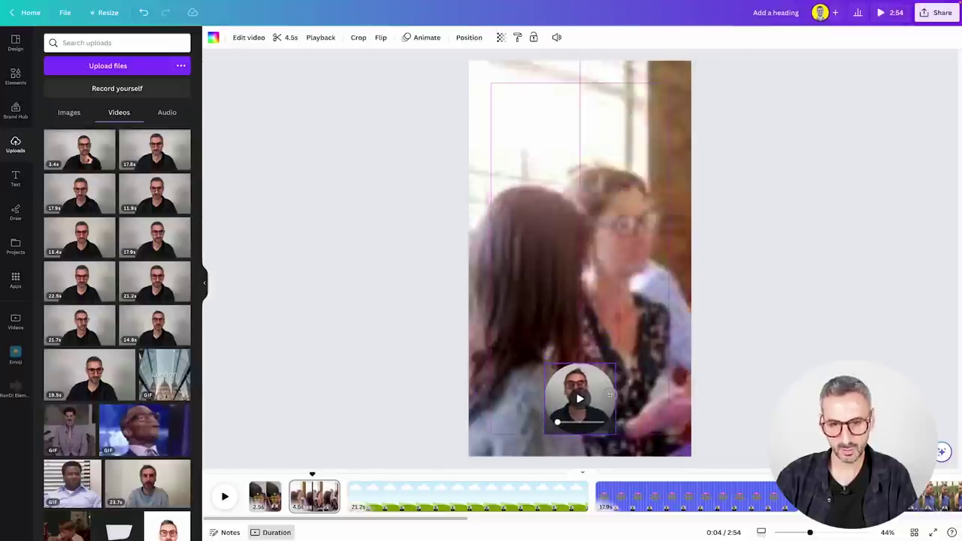
left_click(610, 394)
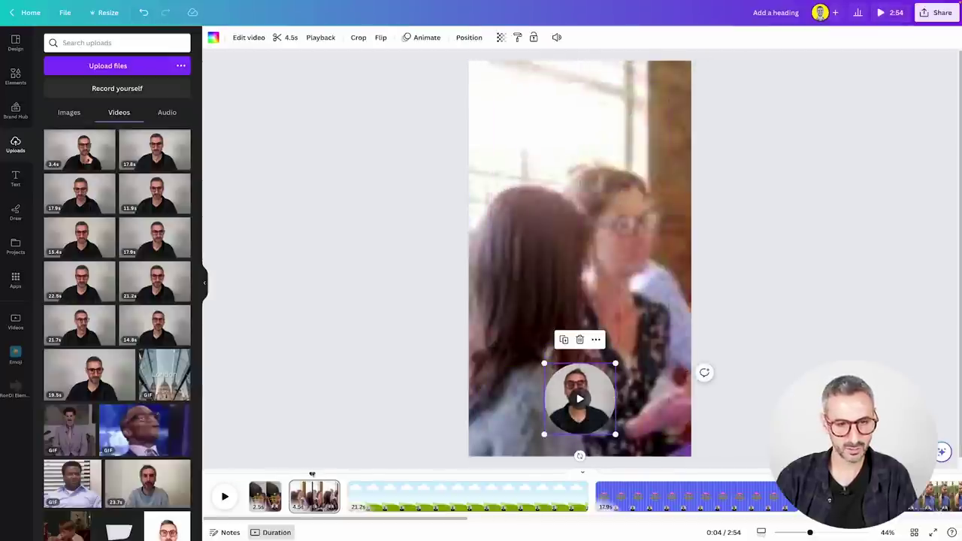
mouse_move(313, 473)
left_mouse_down()
mouse_move(273, 469)
mouse_move(314, 473)
left_mouse_up()
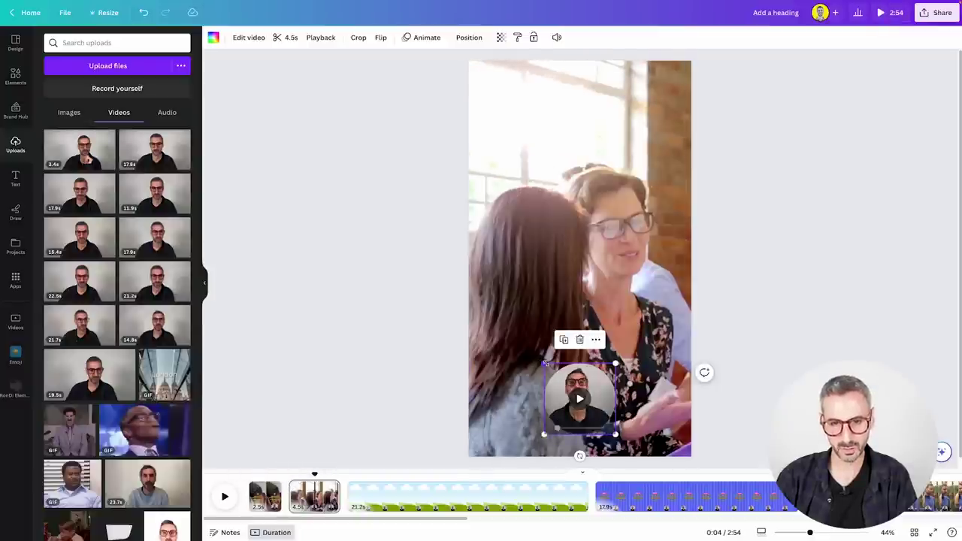
left_click_drag(543, 362, 532, 351)
- Check the size of the first page's narration circle and set the second page's circle width to 412.5 px
left_click(264, 496)
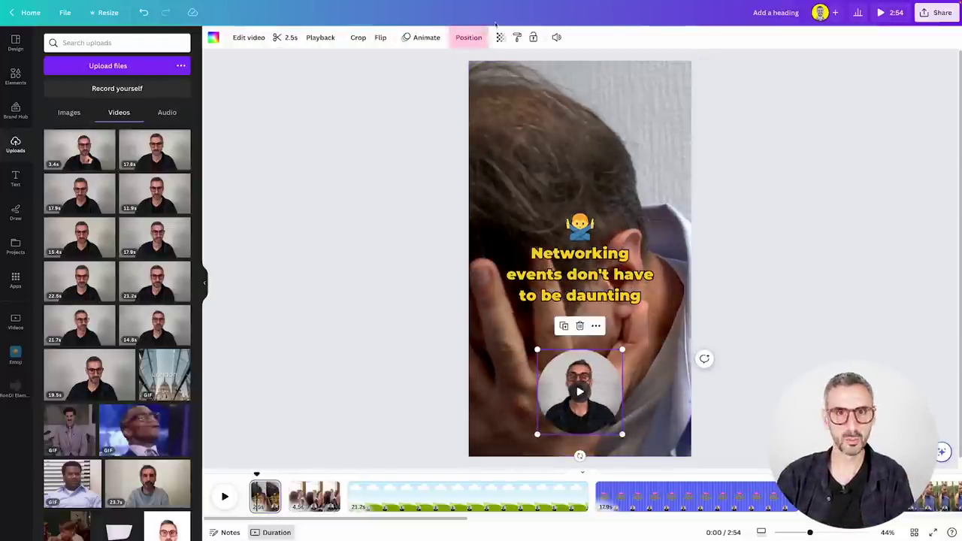
left_click(467, 38)
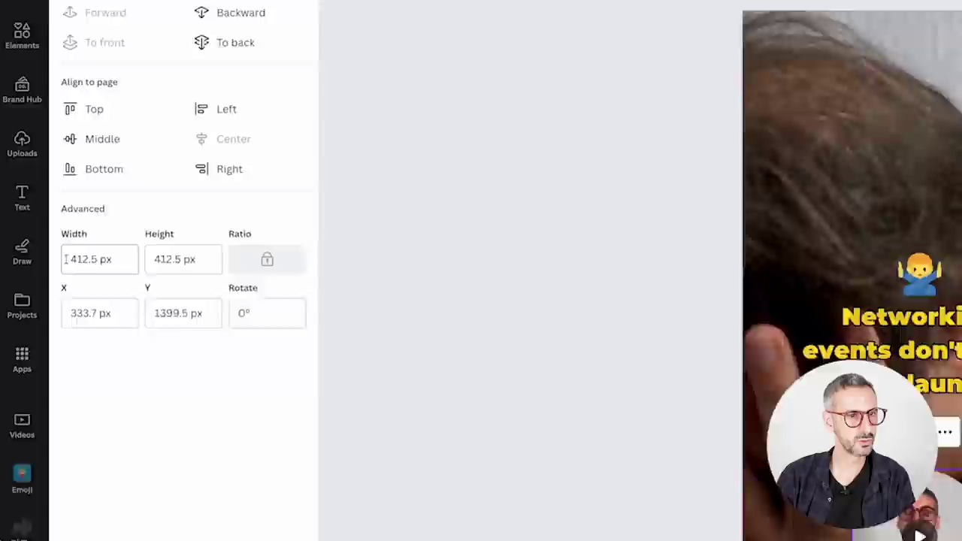
left_click(47, 216)
left_click(253, 489)
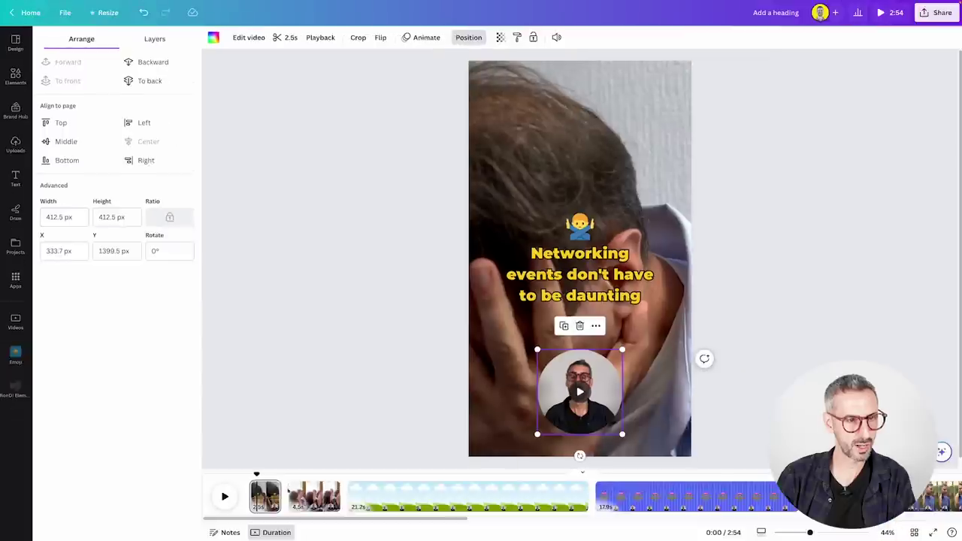
left_click(323, 506)
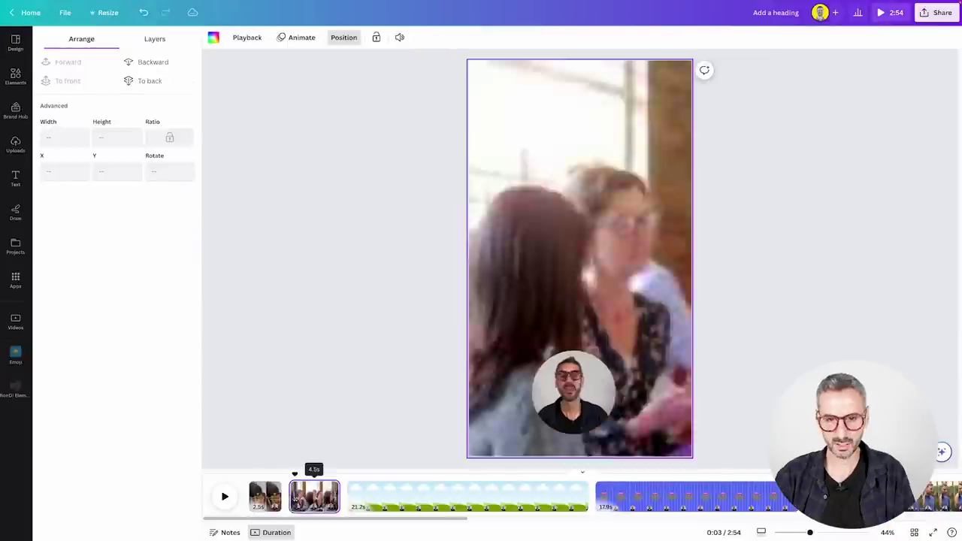
left_click(596, 405)
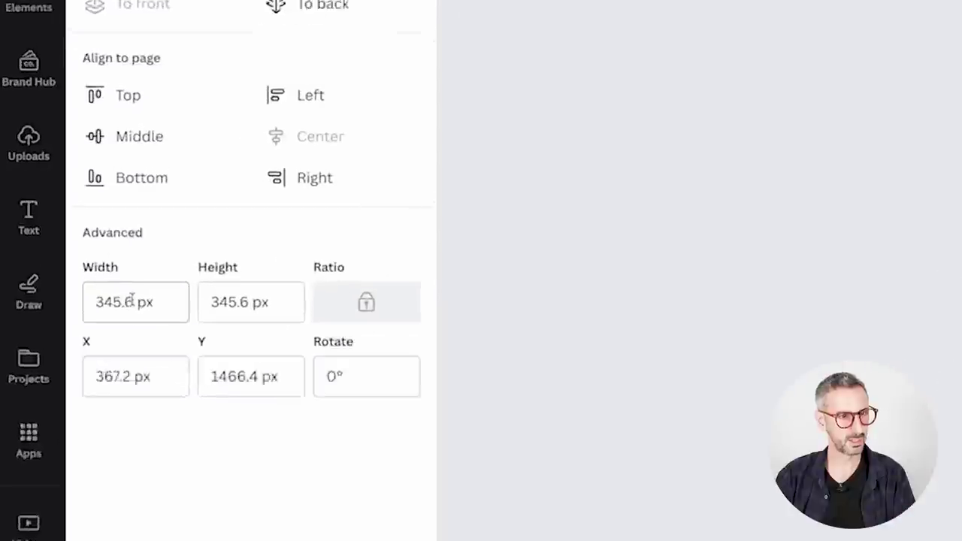
left_click(47, 218)
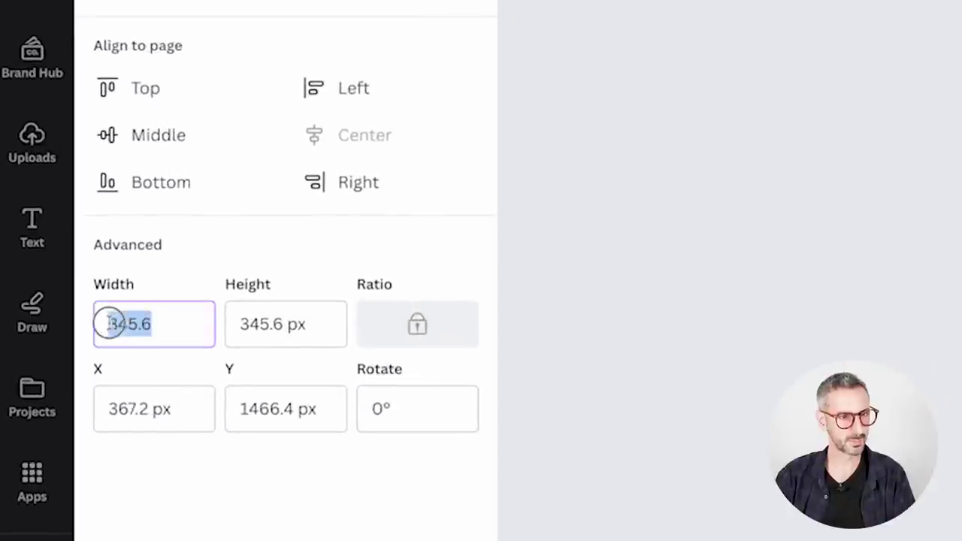
type("412.")
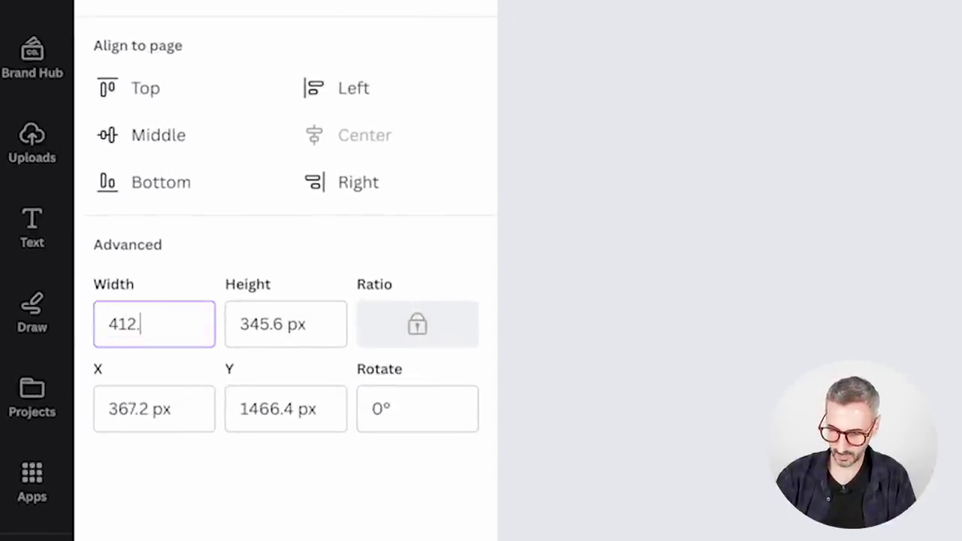
type("5")
key("Return")
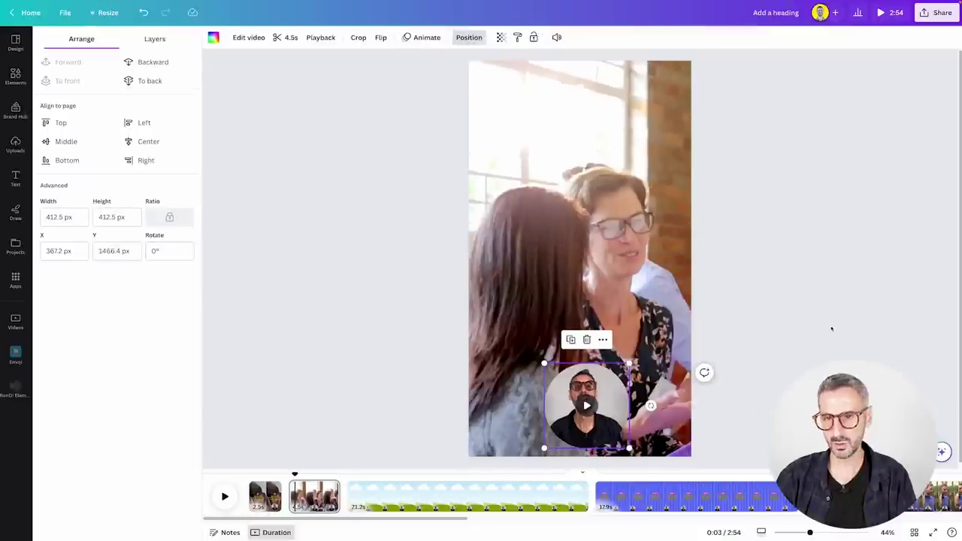
- Centre the second page's narration circle at about X 334, Y 1400 px and compare its position with the first page's circle
left_click(15, 144)
left_click_drag(573, 418, 563, 406)
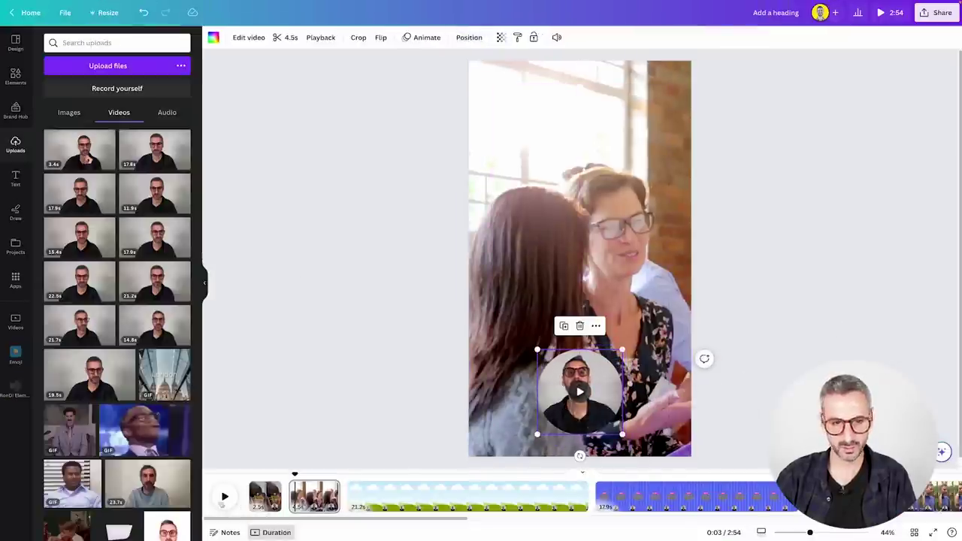
left_click(469, 37)
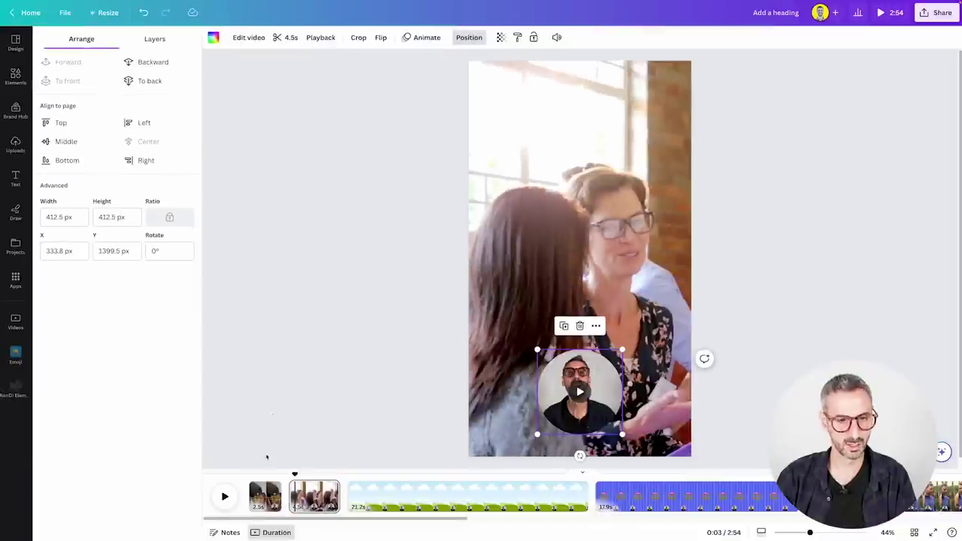
left_click(264, 496)
left_click(594, 387)
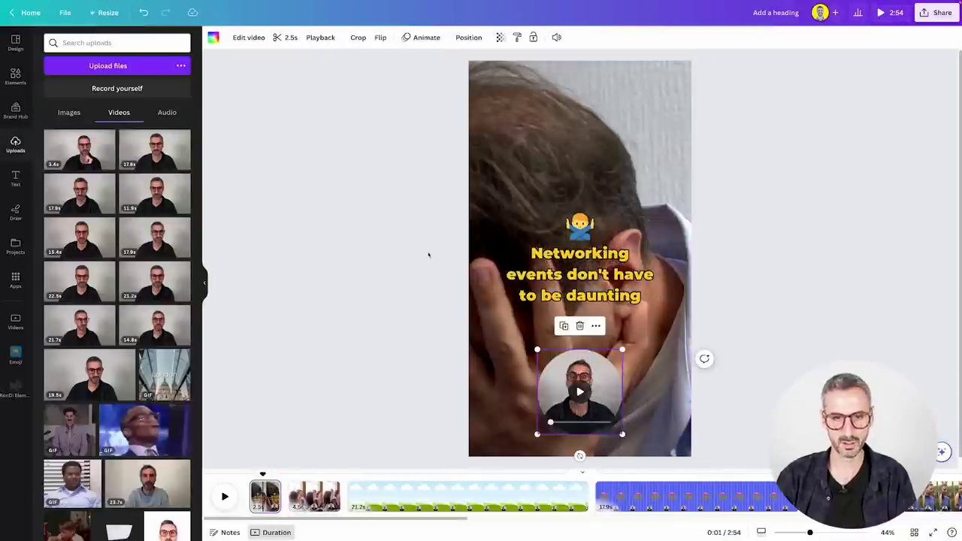
left_click(468, 36)
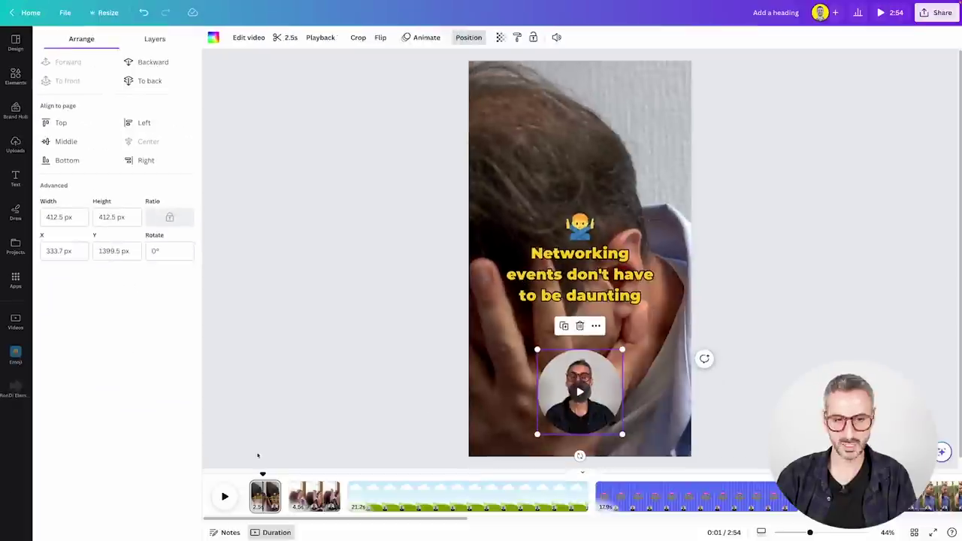
- Play the video from the beginning through the first two pages to check the circle's alignment
left_click(238, 478)
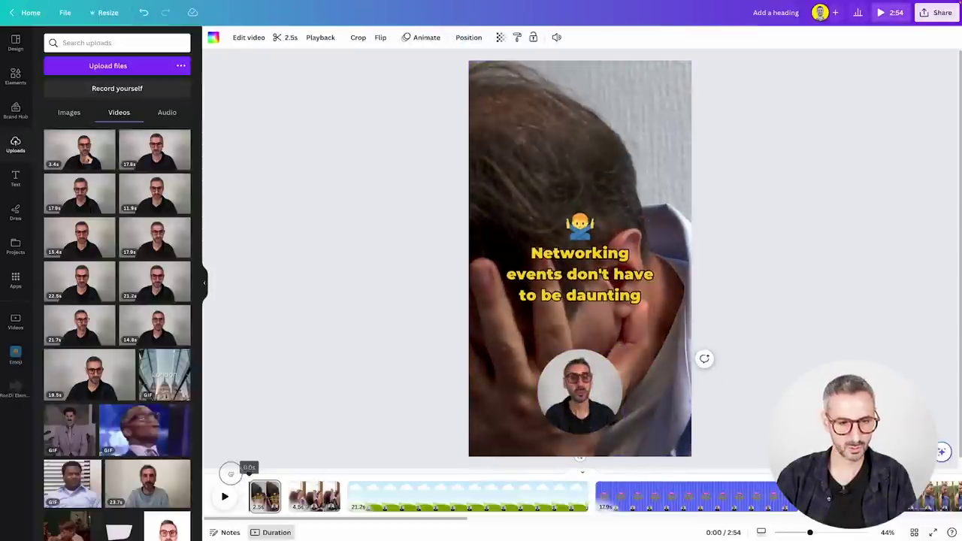
left_click(224, 496)
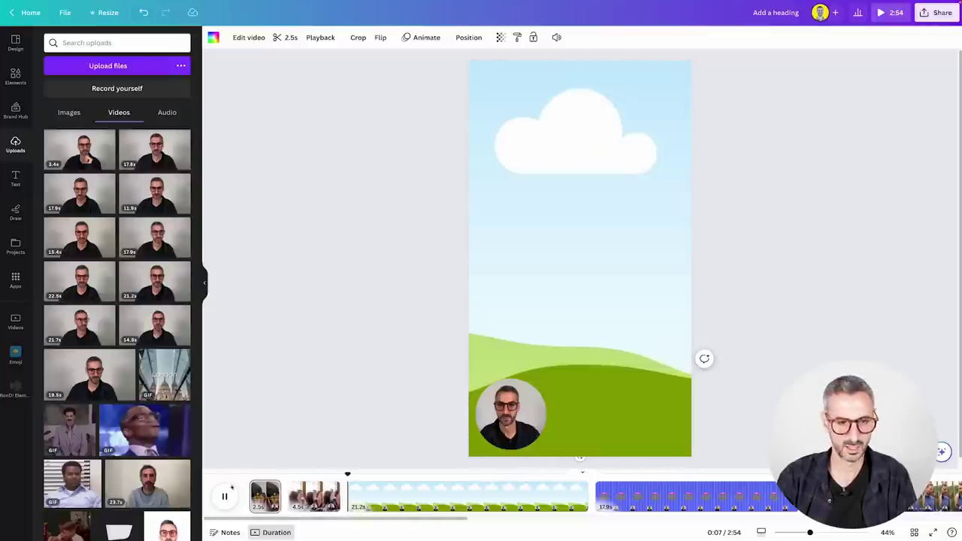
left_click(224, 496)
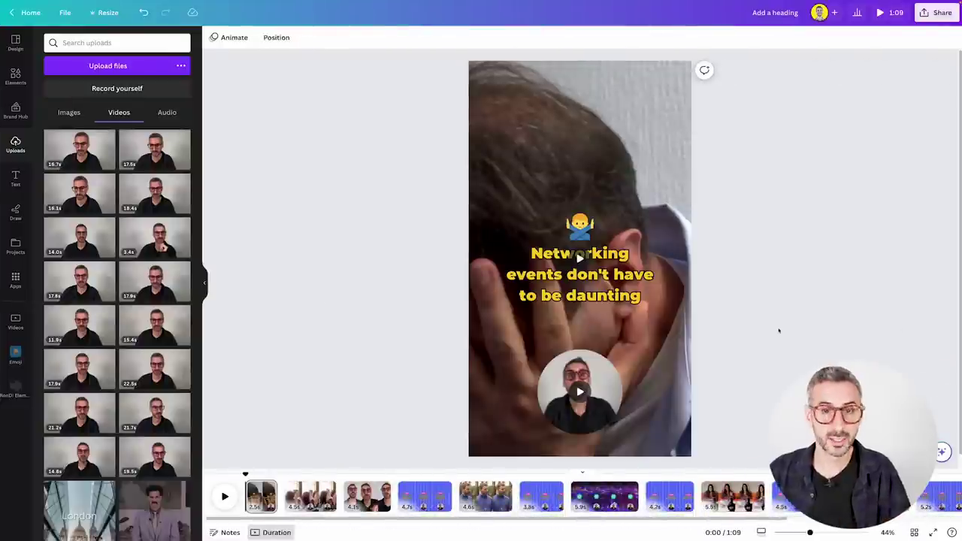
- Play the final page with the subscribe button and split it where playback is paused
scroll(316, 496, "right", 3)
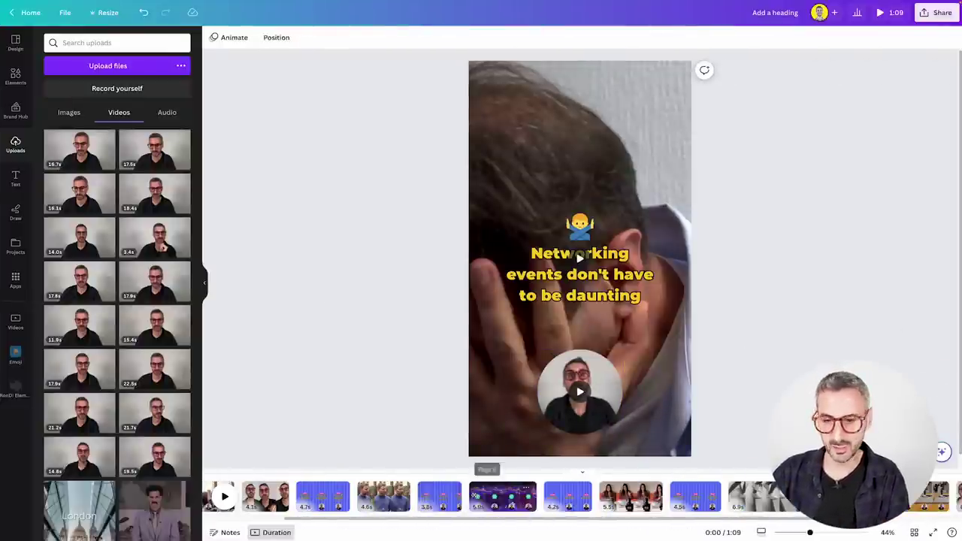
scroll(475, 496, "right", 4)
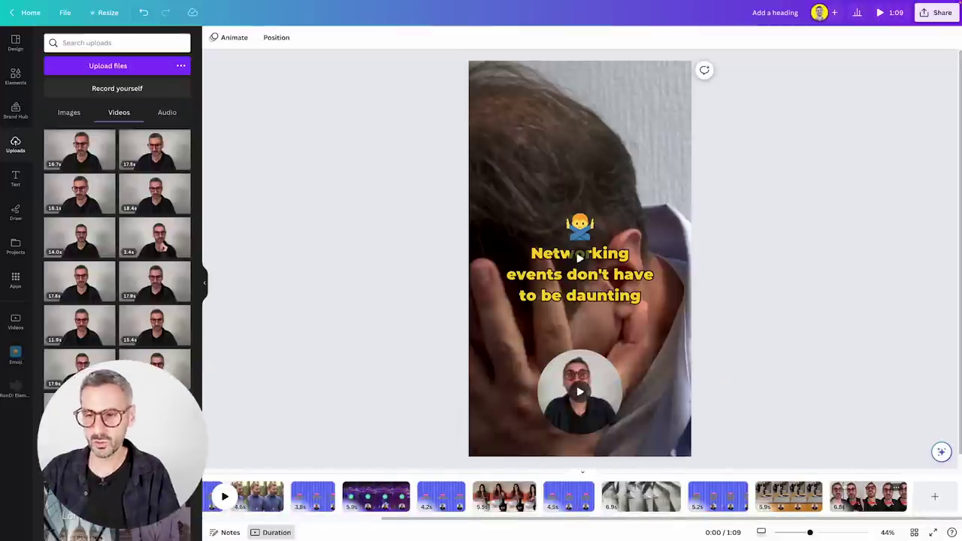
left_click(842, 496)
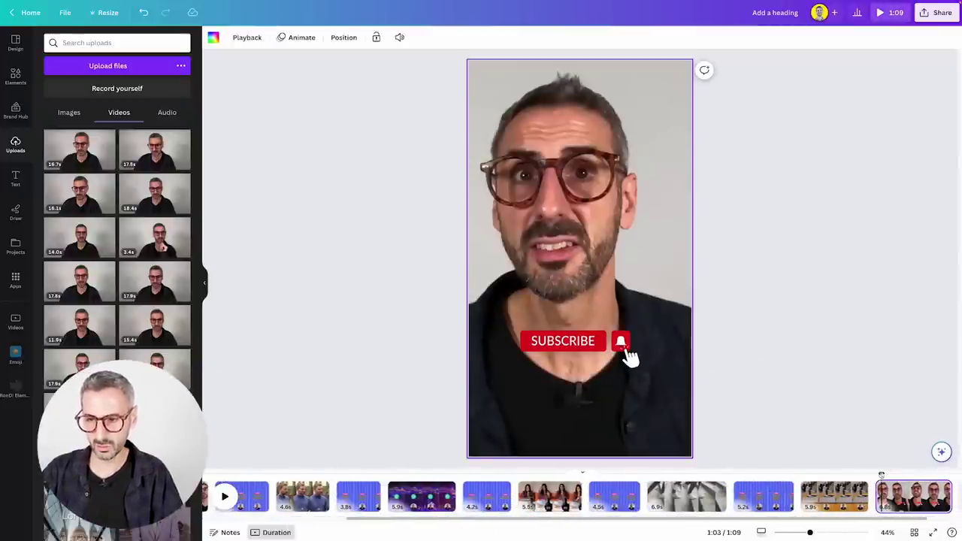
key("space")
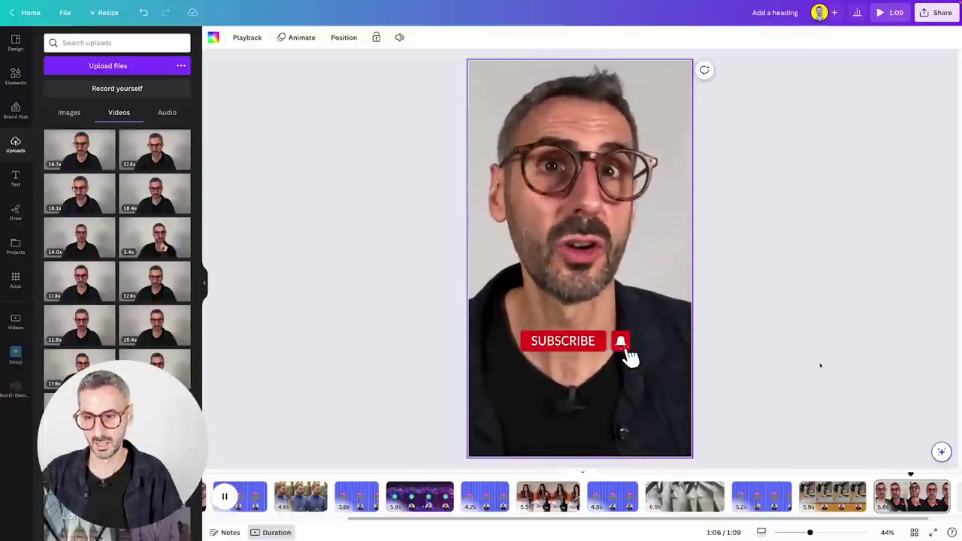
key("space")
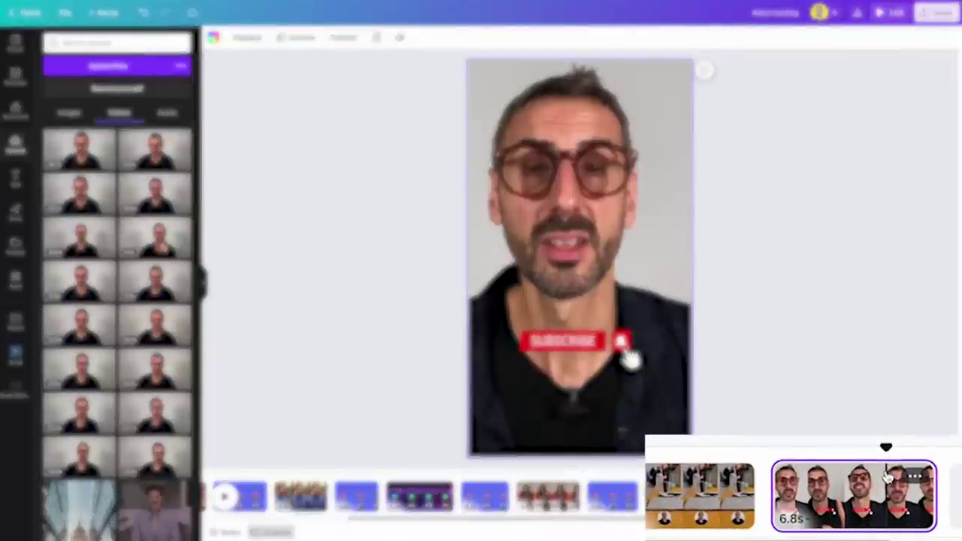
left_click(905, 475)
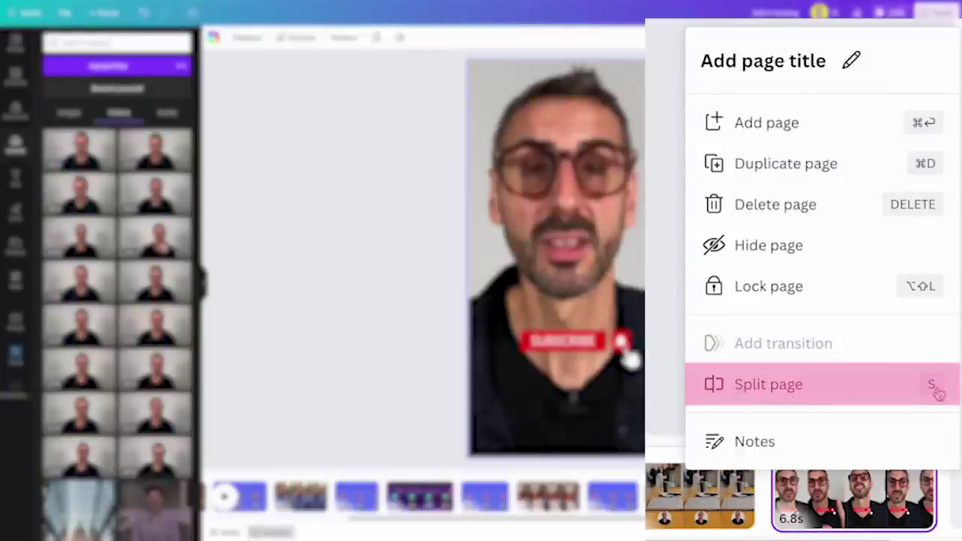
left_click(852, 389)
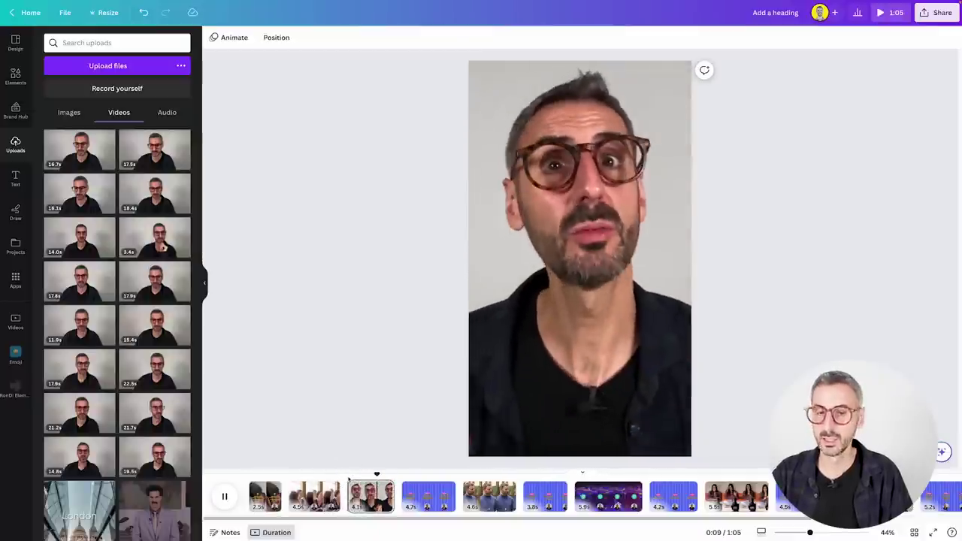
- Preview the second page with the two women talking and delete it from the video
left_click(430, 490)
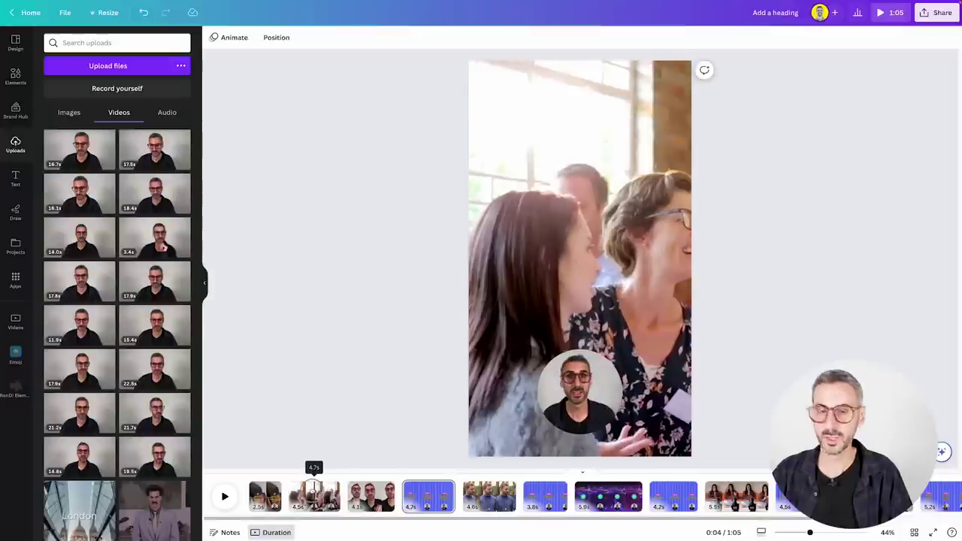
left_click(314, 496)
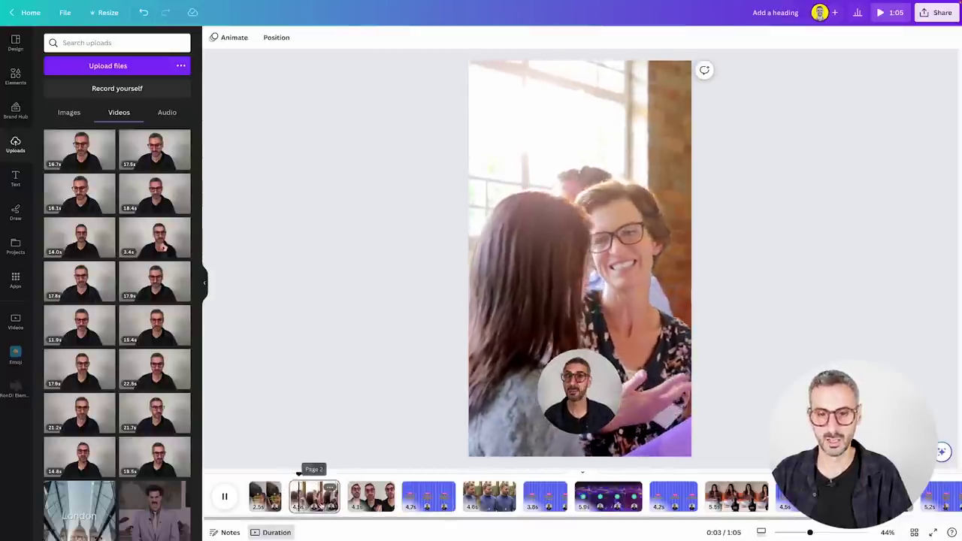
left_click(579, 259)
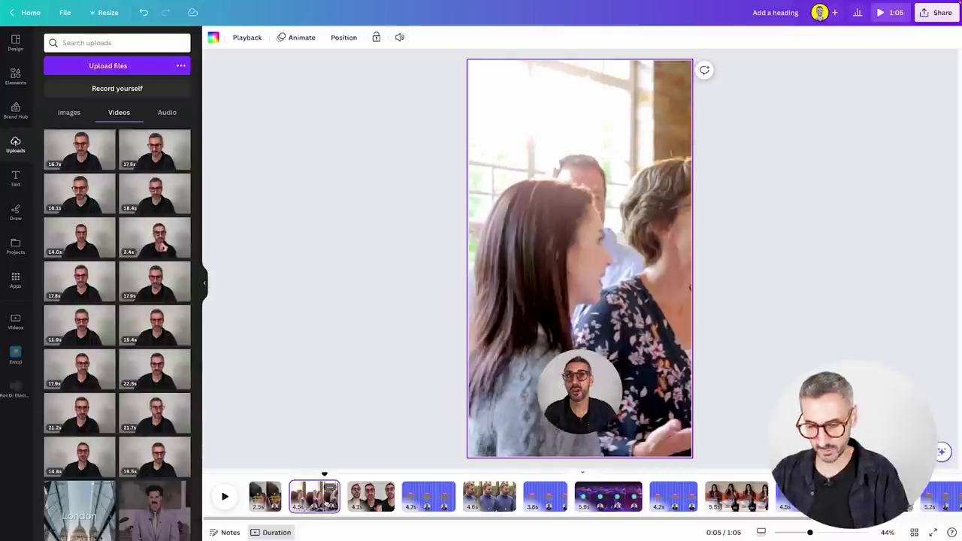
key("Delete")
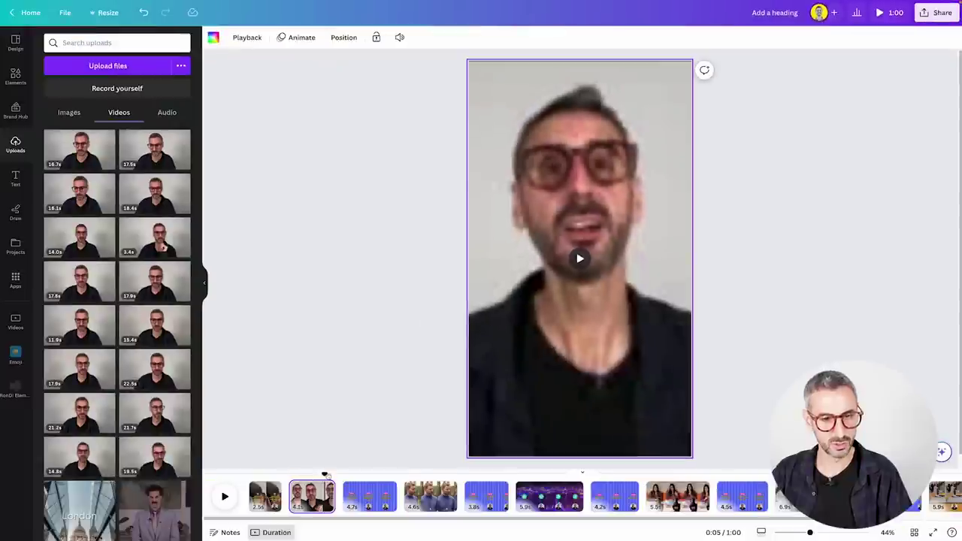
- Add a downward Stack transition between the first and second pages and shorten its duration
left_click(265, 496)
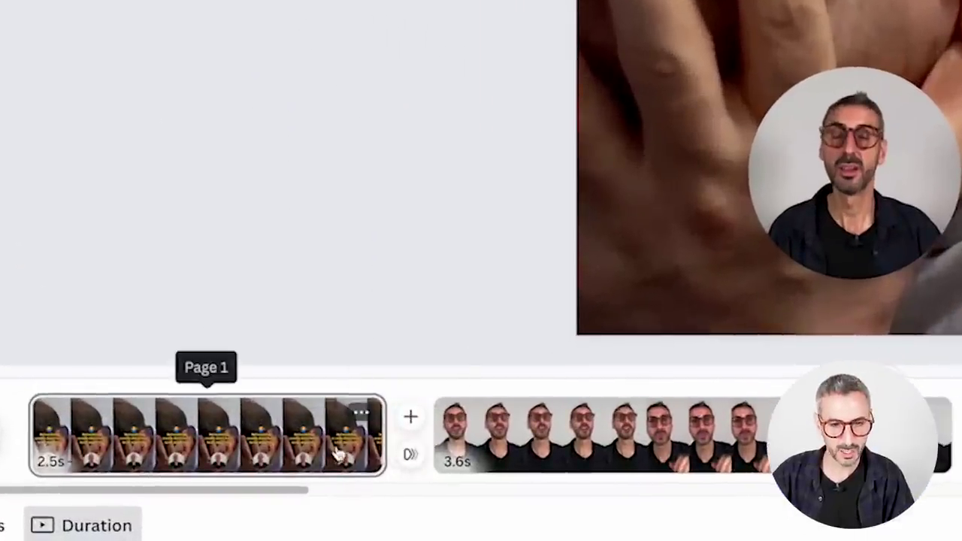
left_click(412, 456)
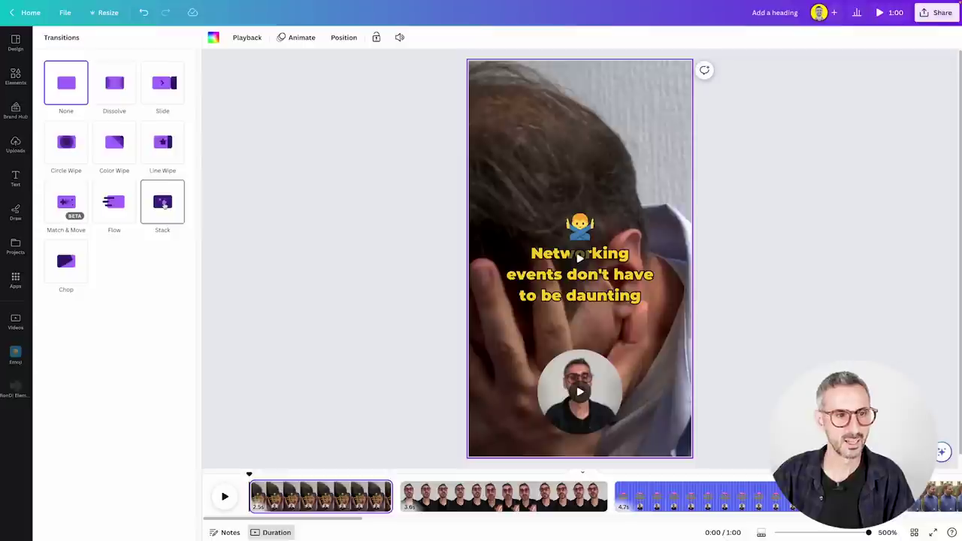
left_click(164, 206)
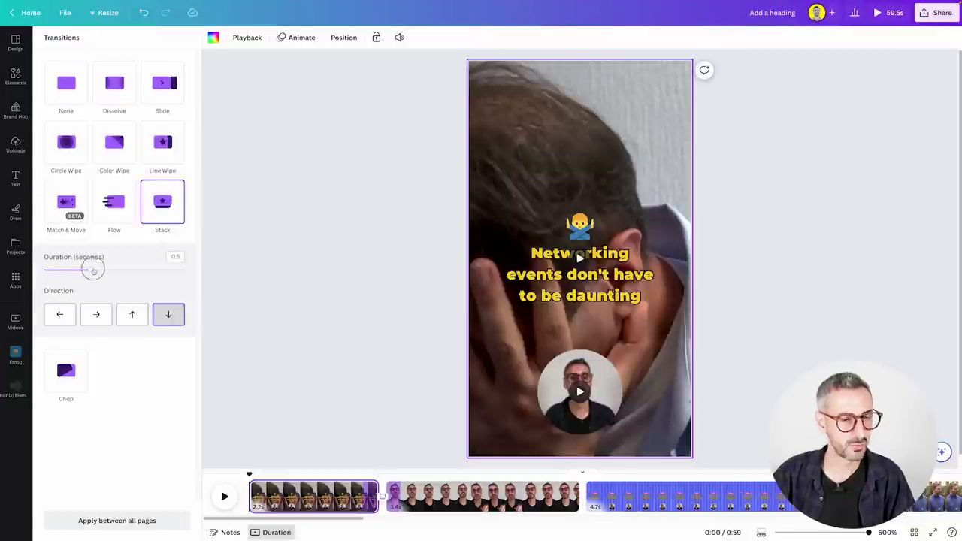
left_click_drag(56, 268, 55, 269)
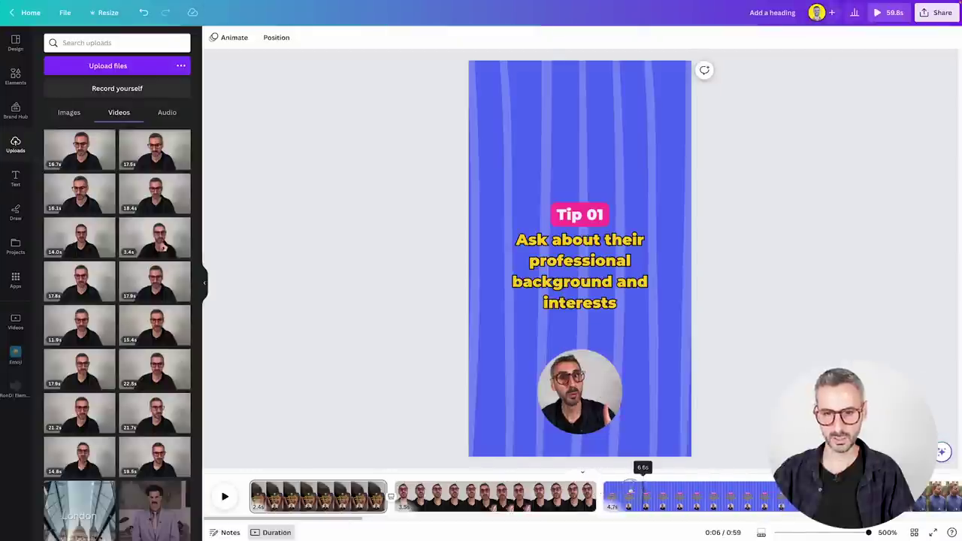
- Add a leftward Flow transition lasting 0.3 seconds between the second page and the Tip 01 page
left_click(577, 473)
left_click_drag(578, 468, 603, 468)
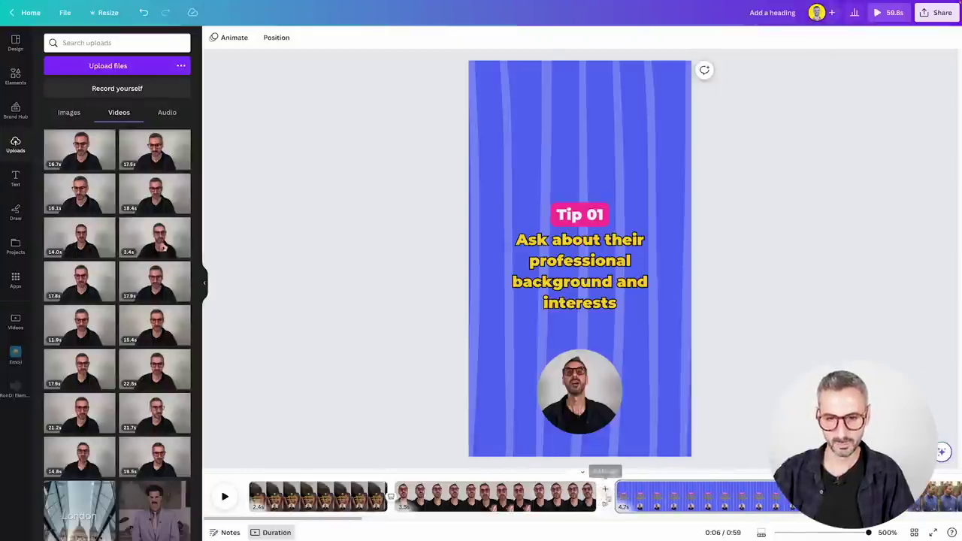
left_click(605, 500)
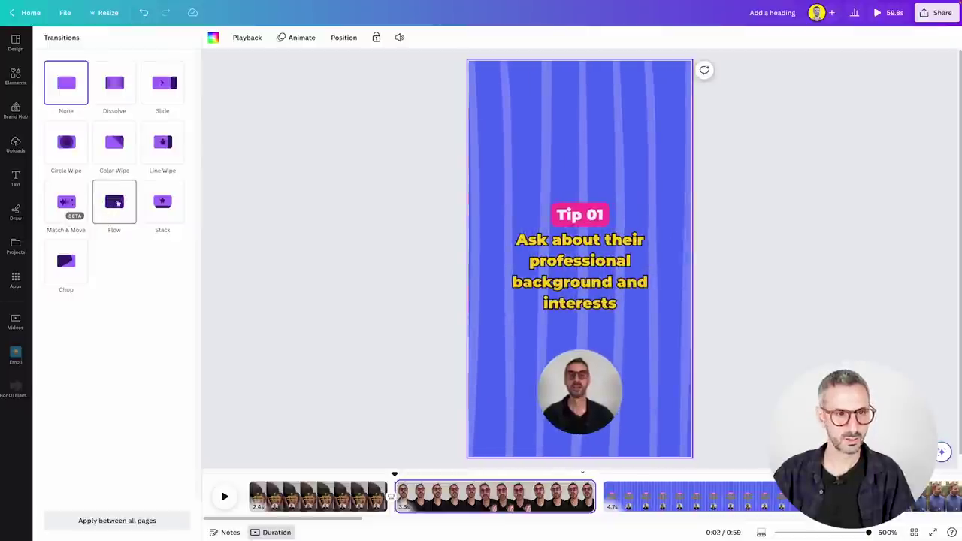
left_click(118, 203)
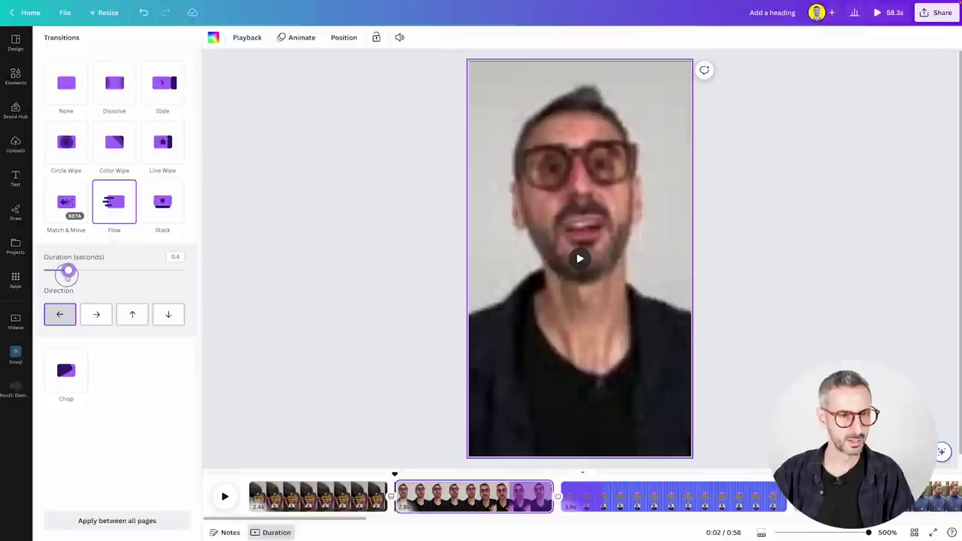
left_click_drag(59, 275, 59, 271)
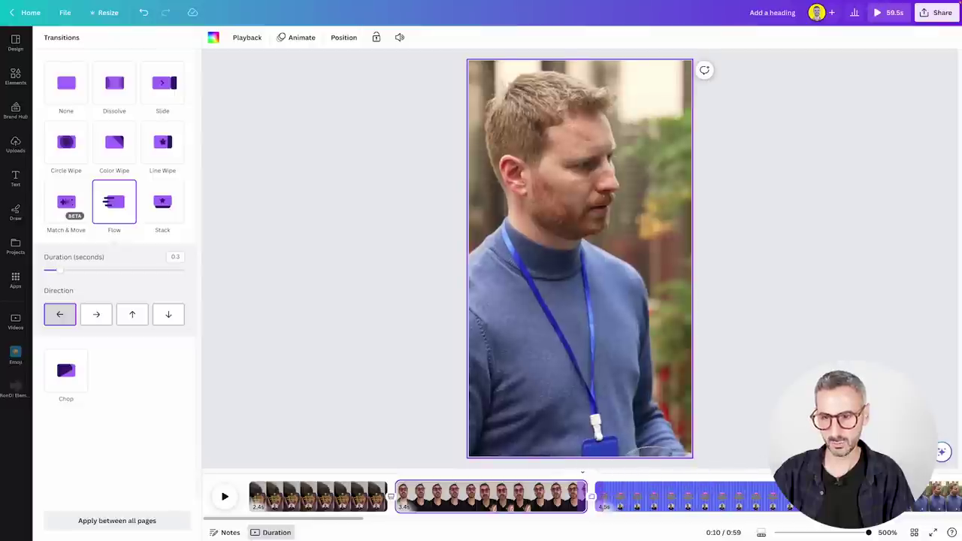
left_click(624, 495)
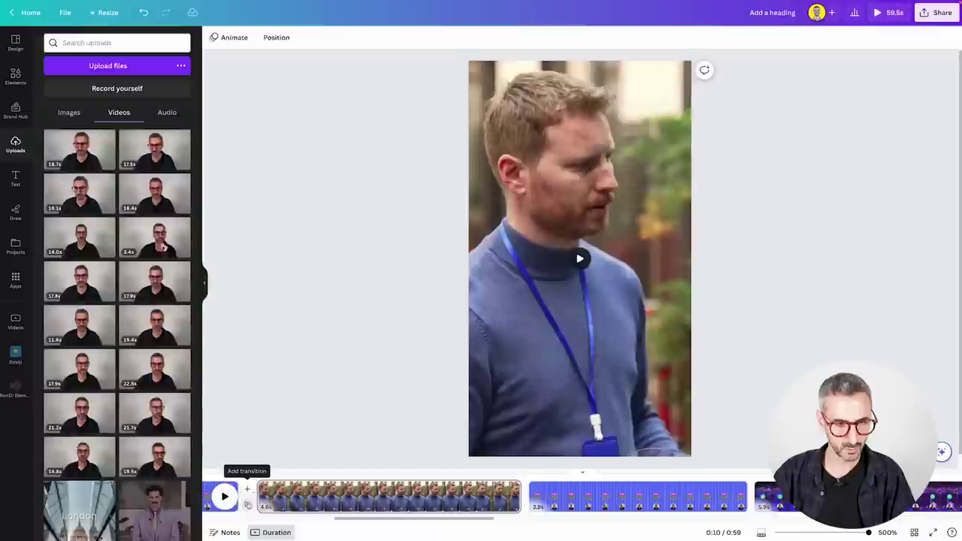
- Add a transition between the Tip 01 page and the man in the blue sweater, setting Dissolve to 0.3 seconds before switching to Slide
left_click(242, 498)
left_click(119, 204)
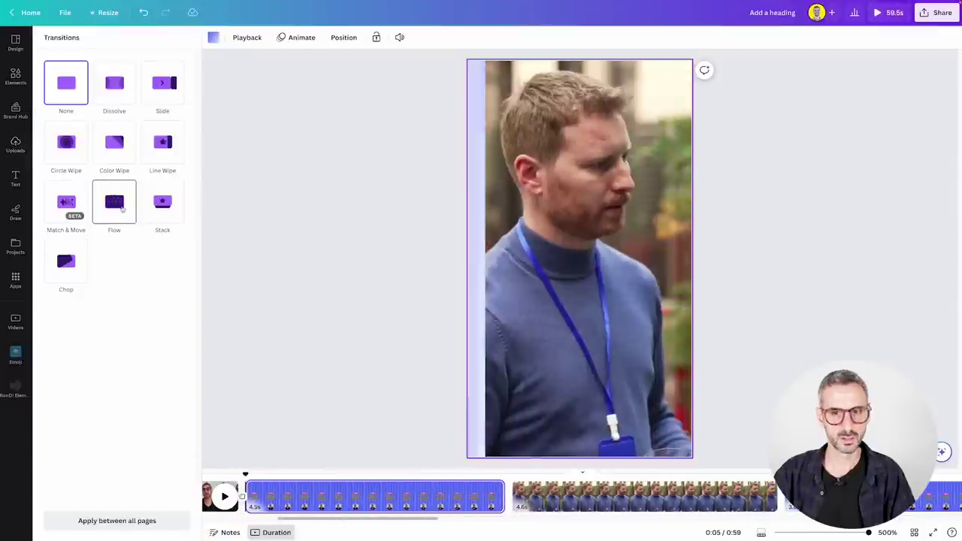
left_click(164, 209)
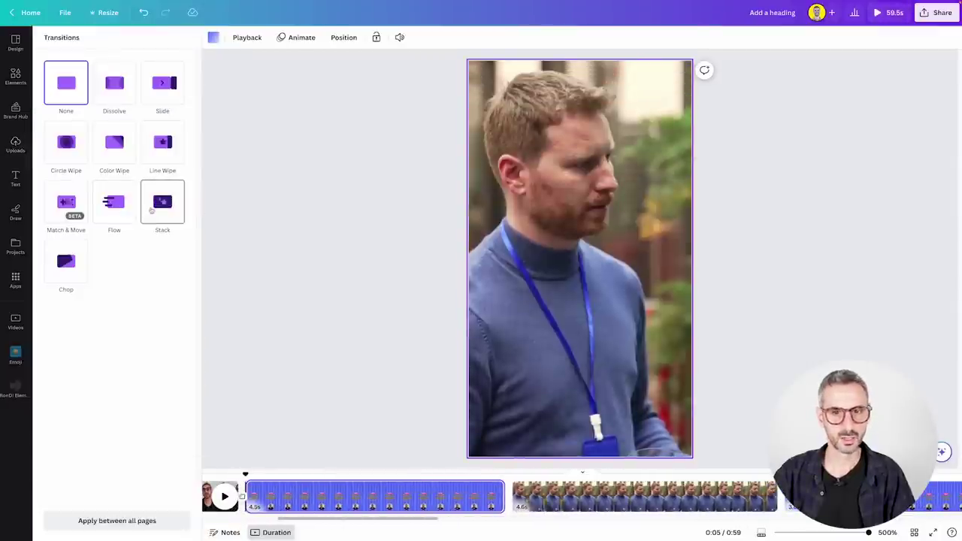
left_click(129, 97)
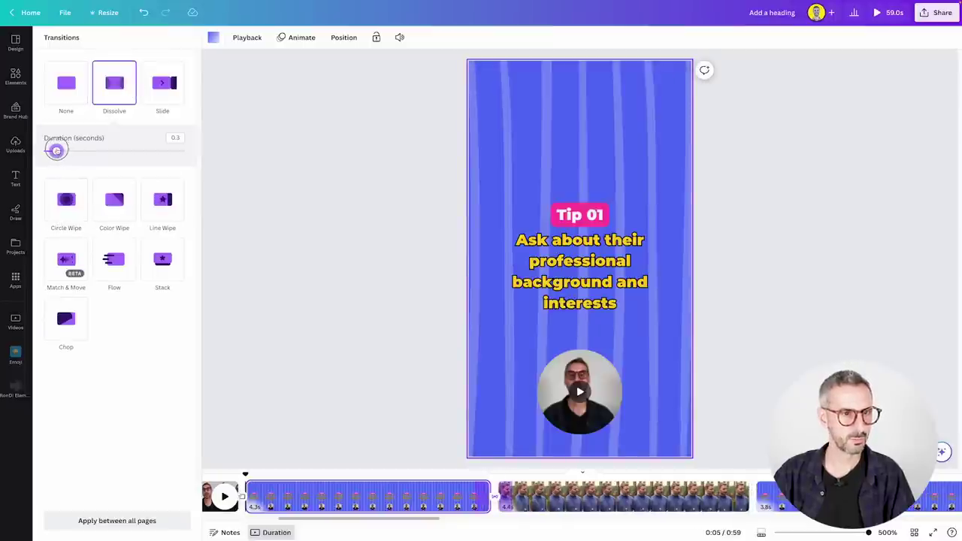
left_click_drag(57, 150, 55, 150)
left_click(167, 92)
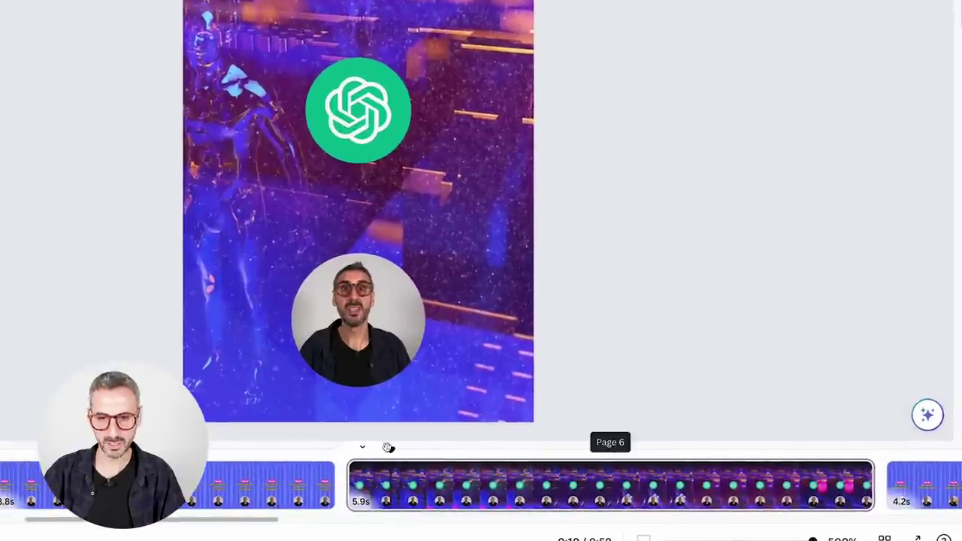
- Add a Flow transition between the page with the man in the blue sweater and the Tip 02 page
left_click_drag(391, 448, 308, 457)
left_click_drag(426, 457, 95, 462)
left_click_drag(225, 460, 196, 462)
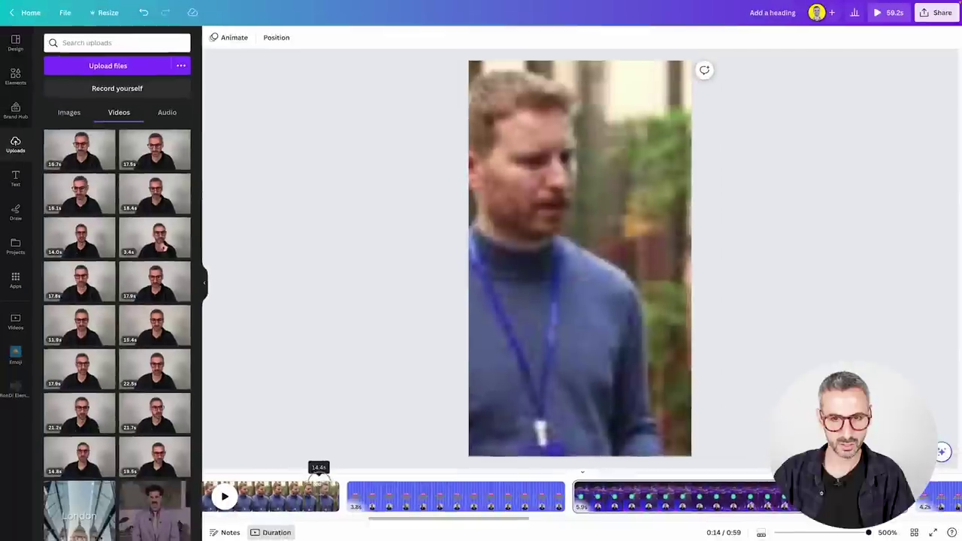
scroll(451, 496, "left", 3)
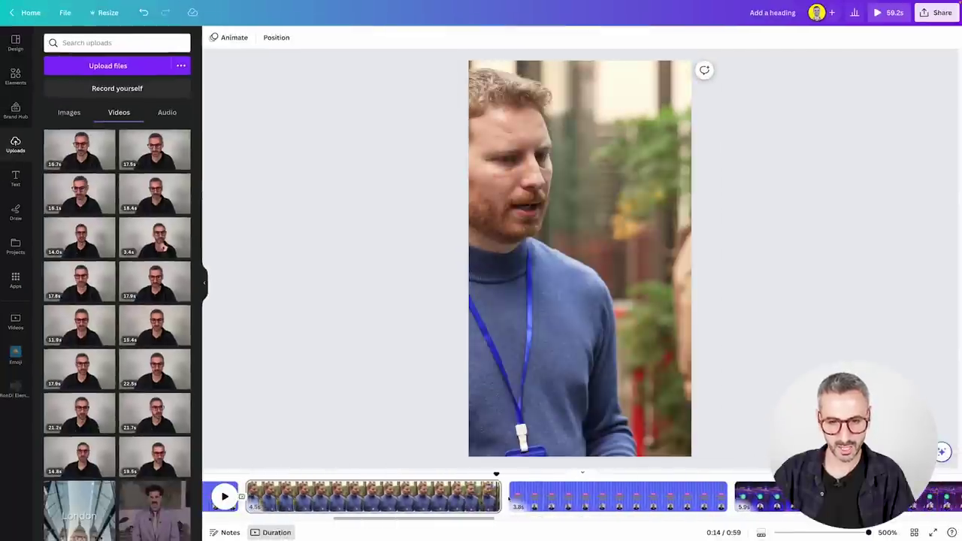
left_click(506, 496)
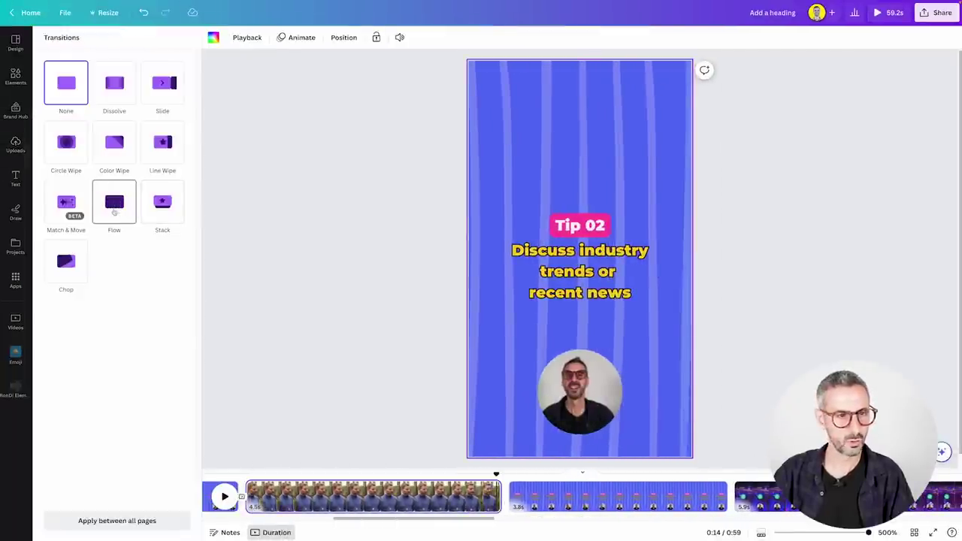
left_click(114, 203)
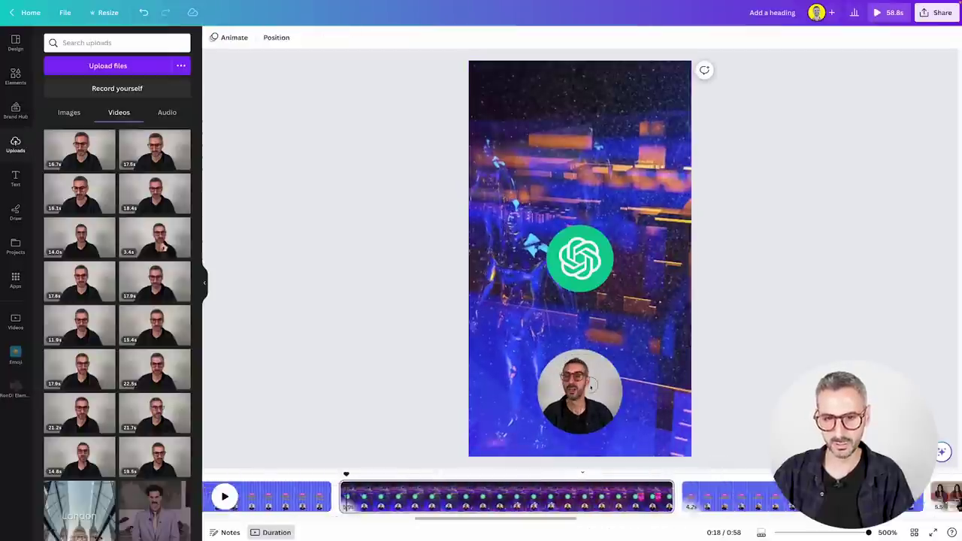
- Move the narration circle on the ChatGPT logo page to the upper part of the page, above the logo
left_click(597, 398)
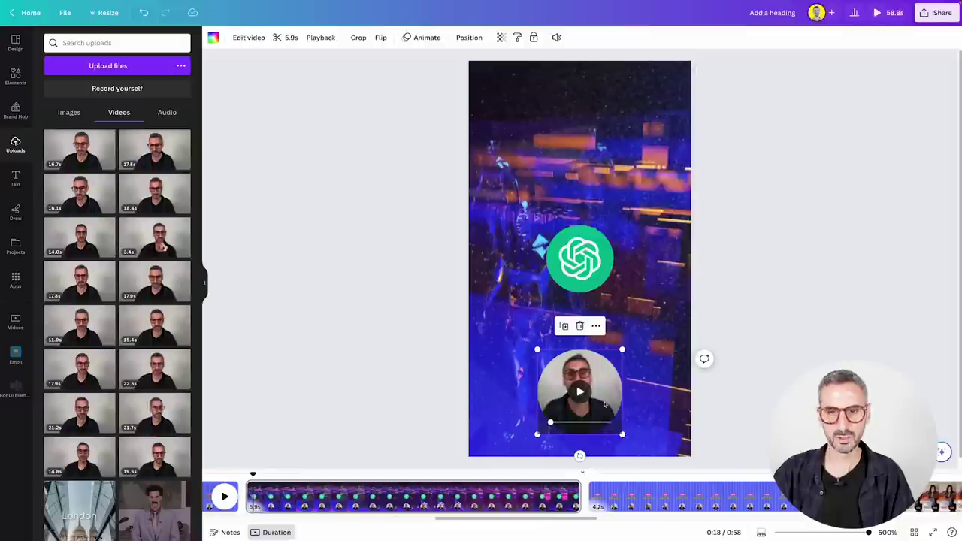
left_click_drag(597, 399, 602, 134)
- Show the ChatGPT logo's timing, trim its start to about 0:21 where playback is paused, and play the page to check it
left_click(571, 247)
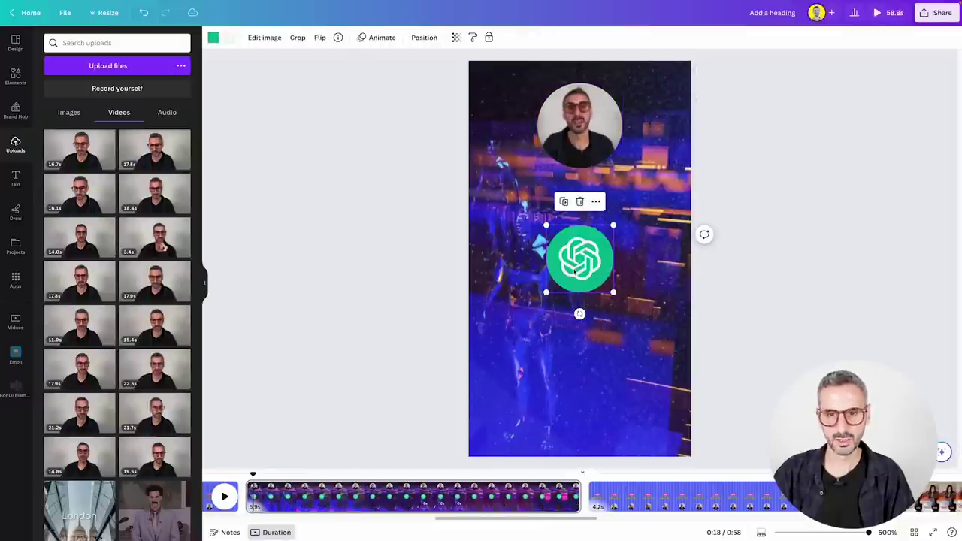
left_click(595, 201)
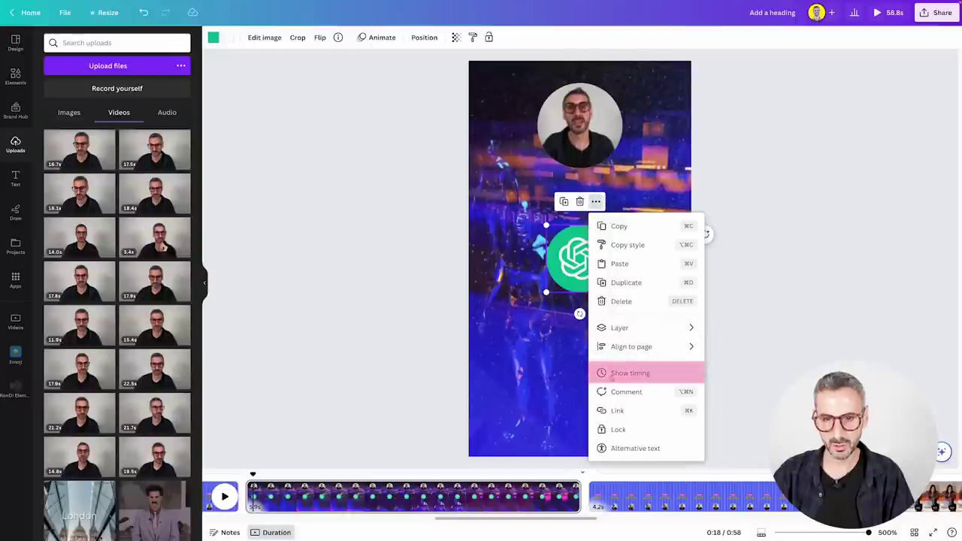
left_click(630, 373)
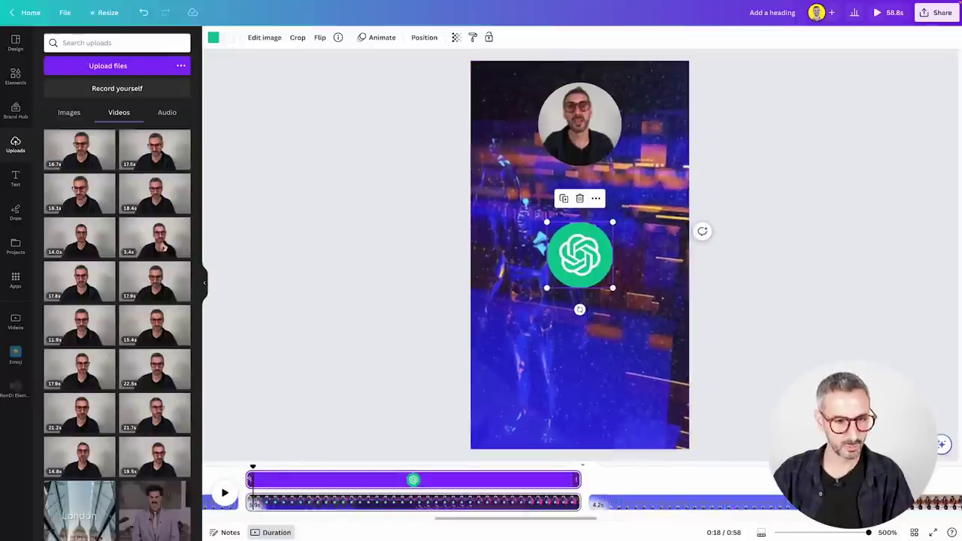
left_click_drag(253, 466, 347, 465)
key("space")
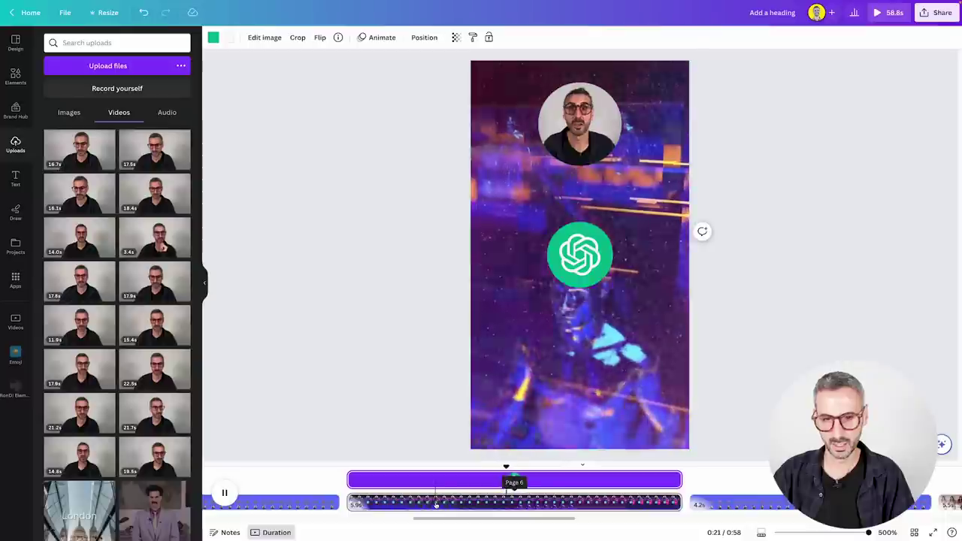
key("space")
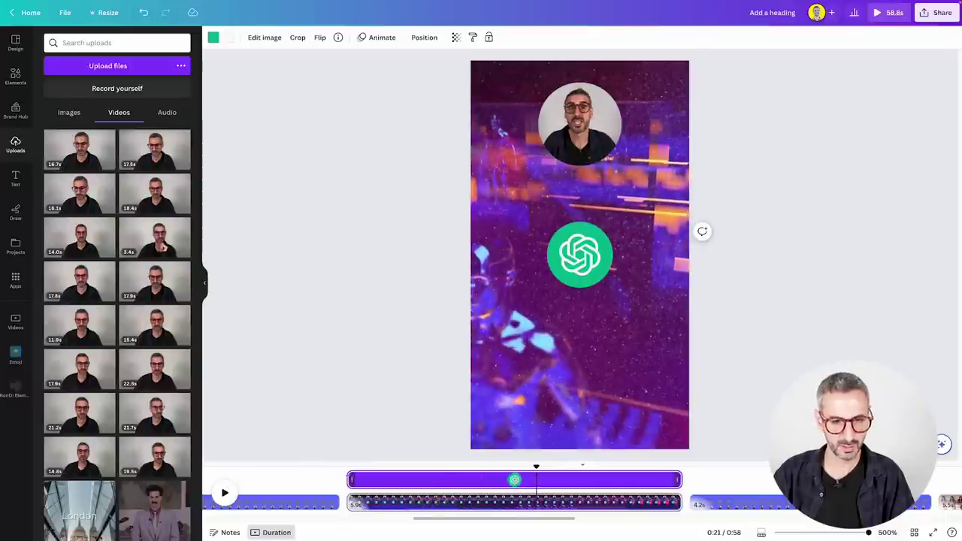
left_click_drag(351, 478, 533, 485)
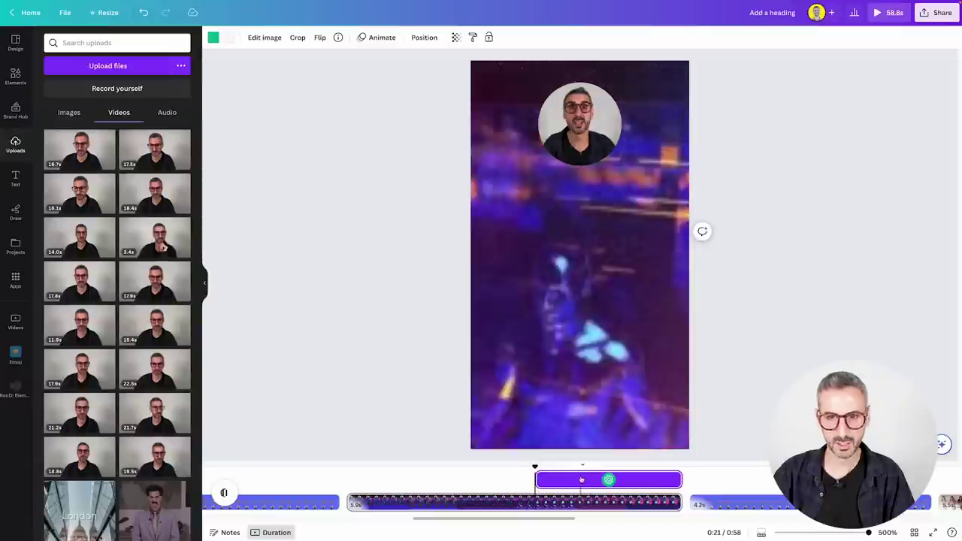
key("space")
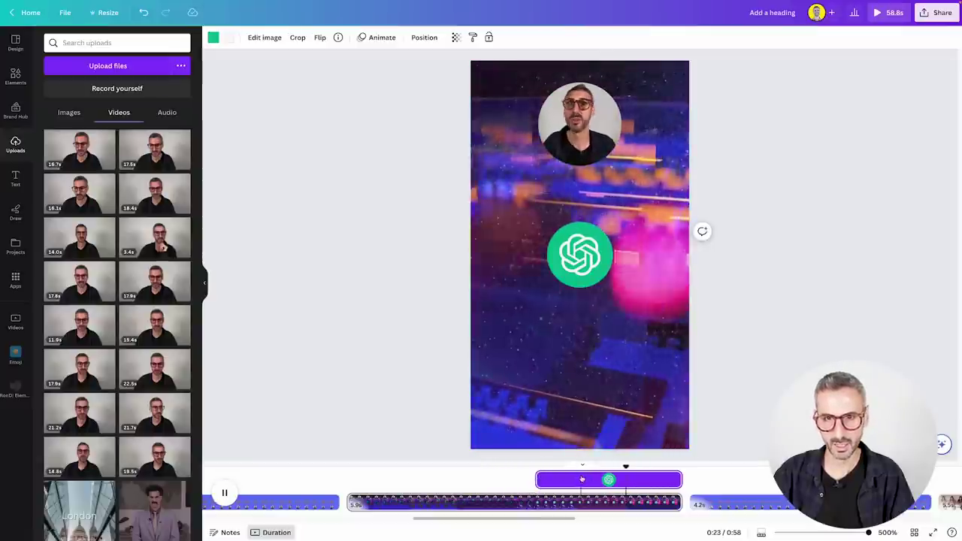
key("space")
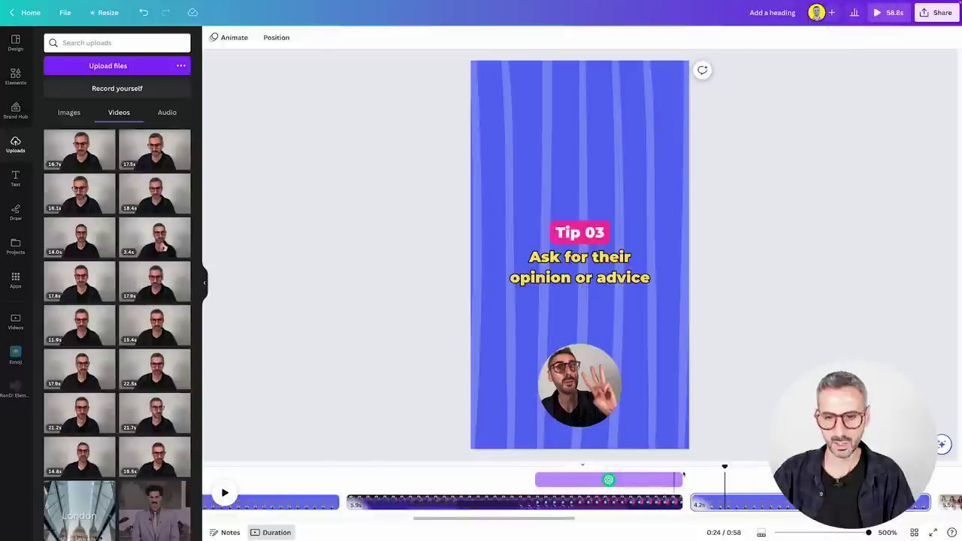
- Replay the logo's entrance, pausing at 0:22, and add the text PLUGINS just below the green logo
left_click_drag(726, 467, 541, 466)
key("space")
key("space")
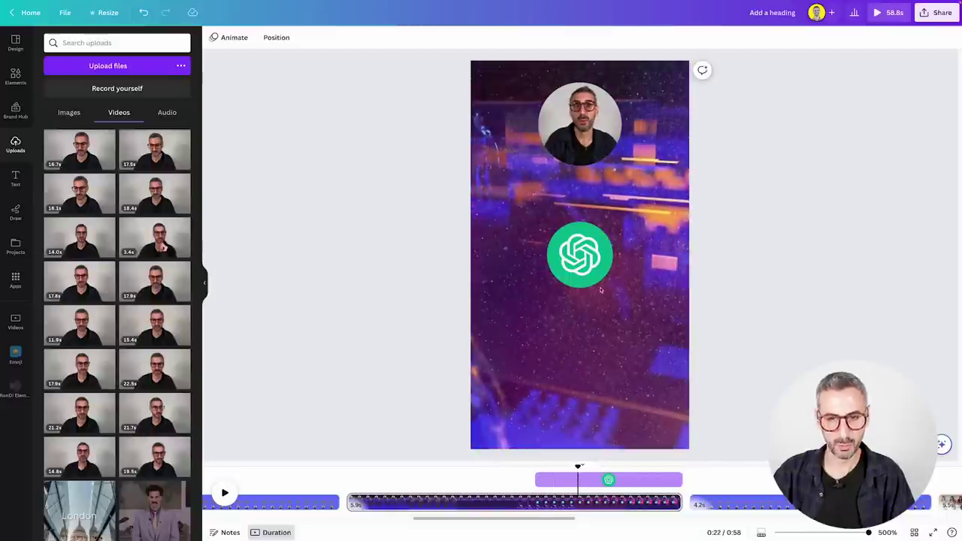
left_click(569, 352)
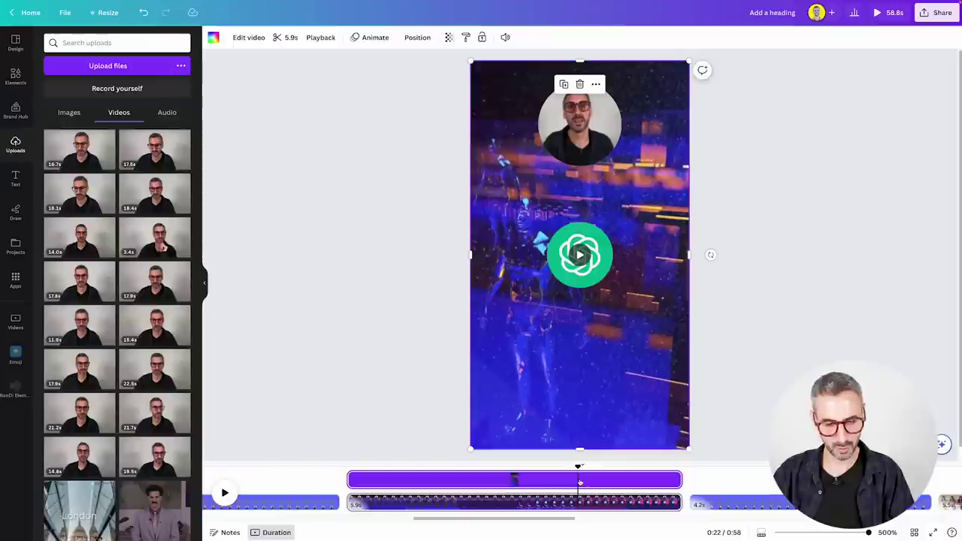
key("t")
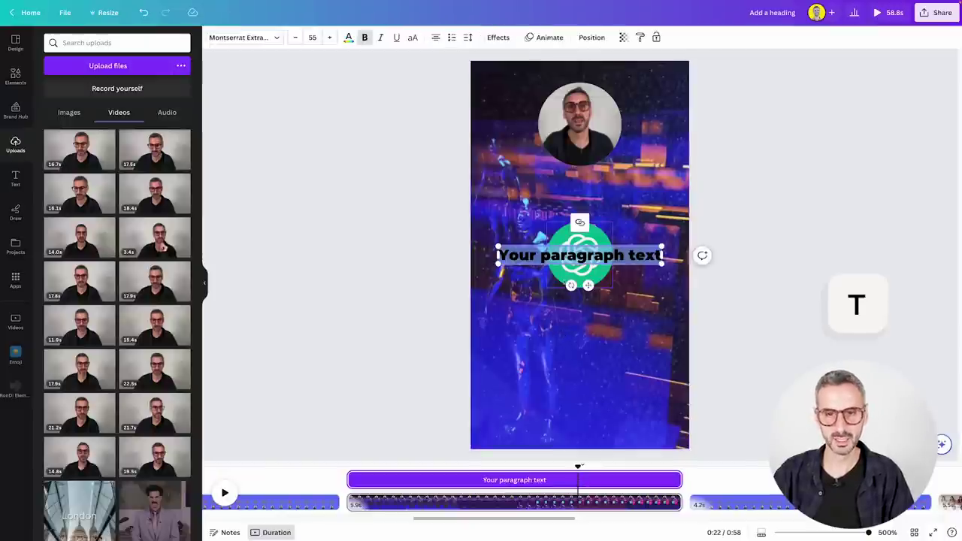
type("PLU")
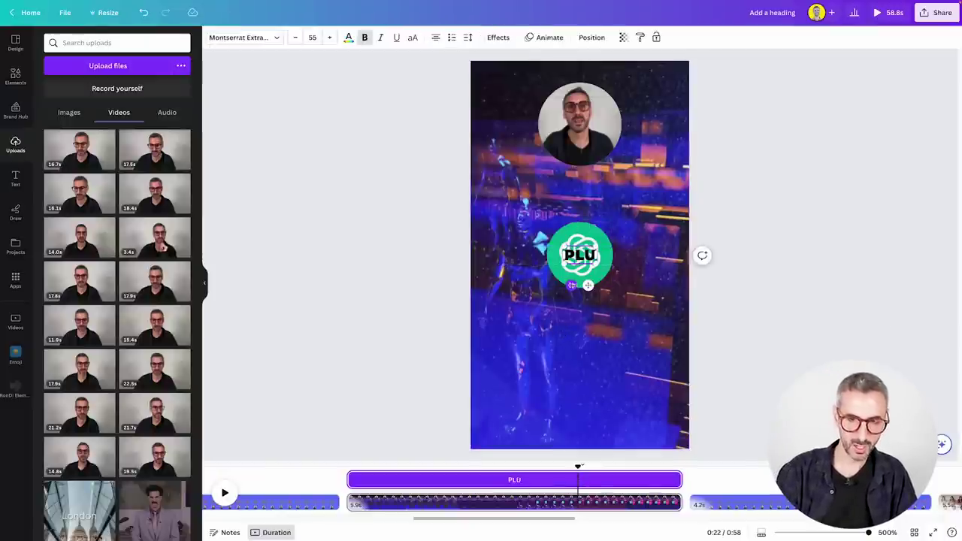
type("GINS")
left_click(794, 300)
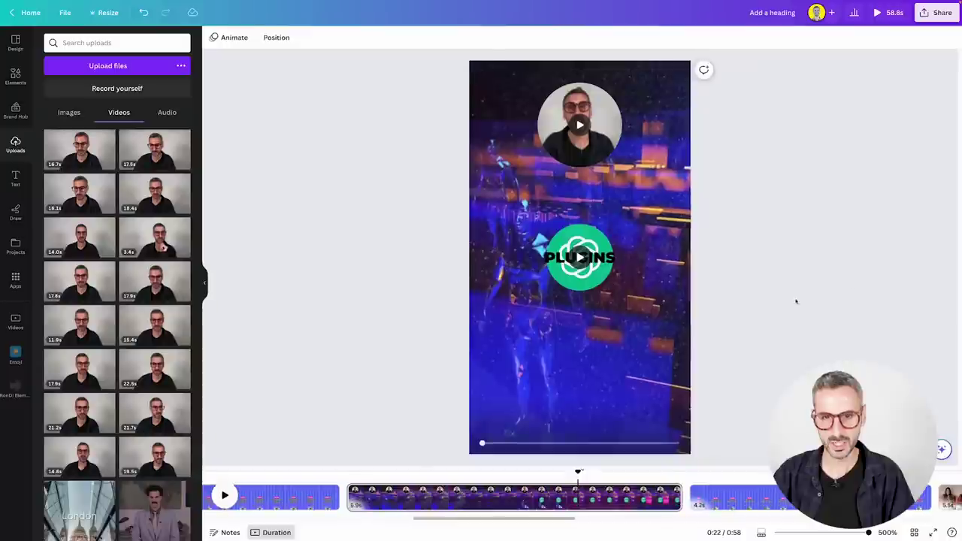
left_click_drag(565, 255, 565, 310)
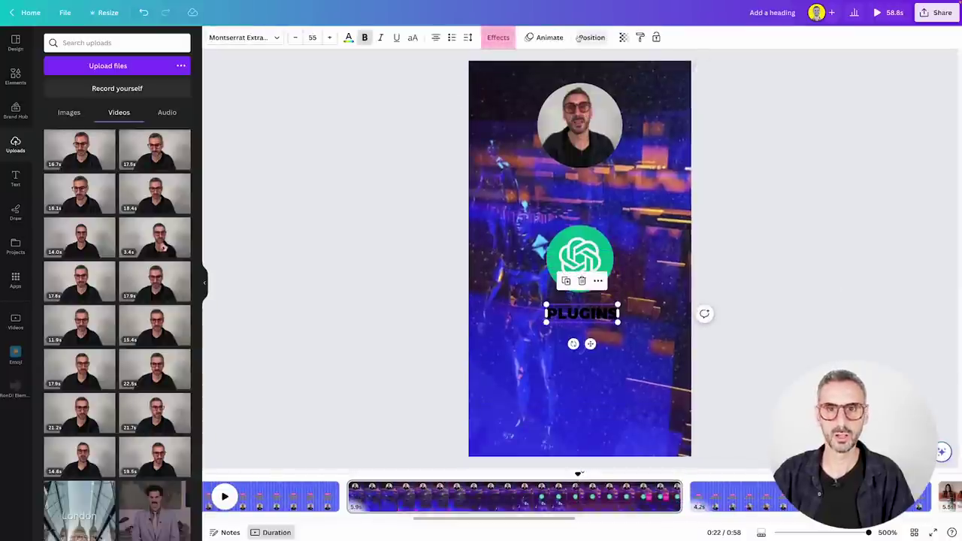
- Apply the Background effect to the PLUGINS text in light green
left_click(498, 38)
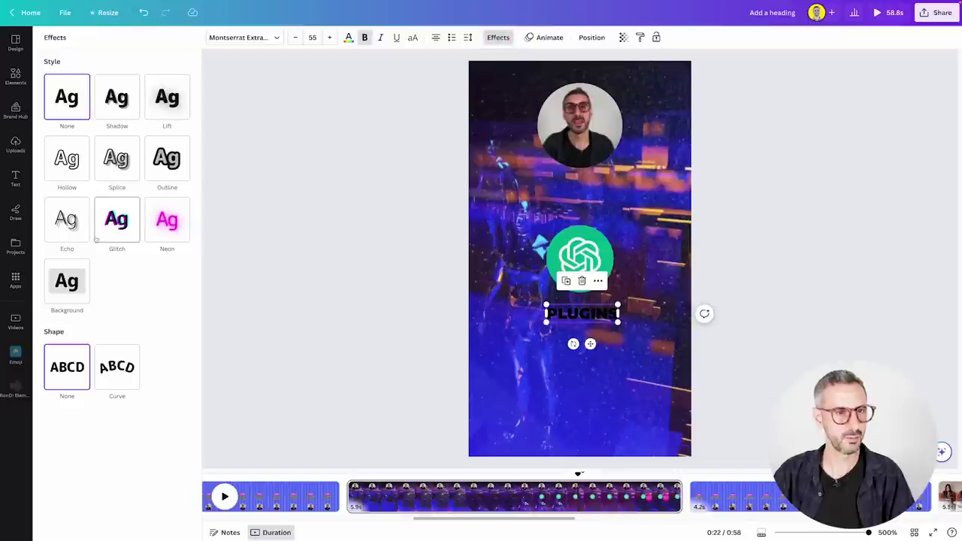
left_click(68, 294)
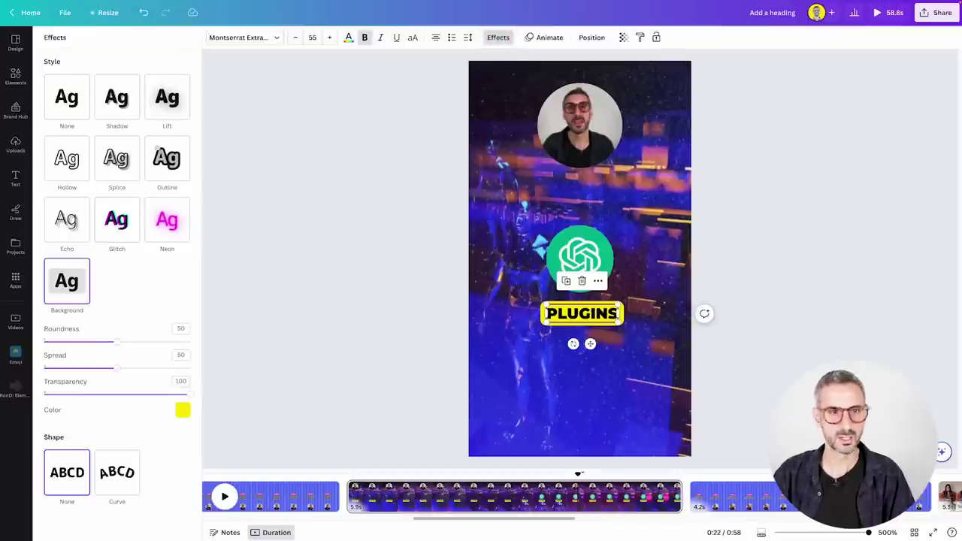
left_click(182, 411)
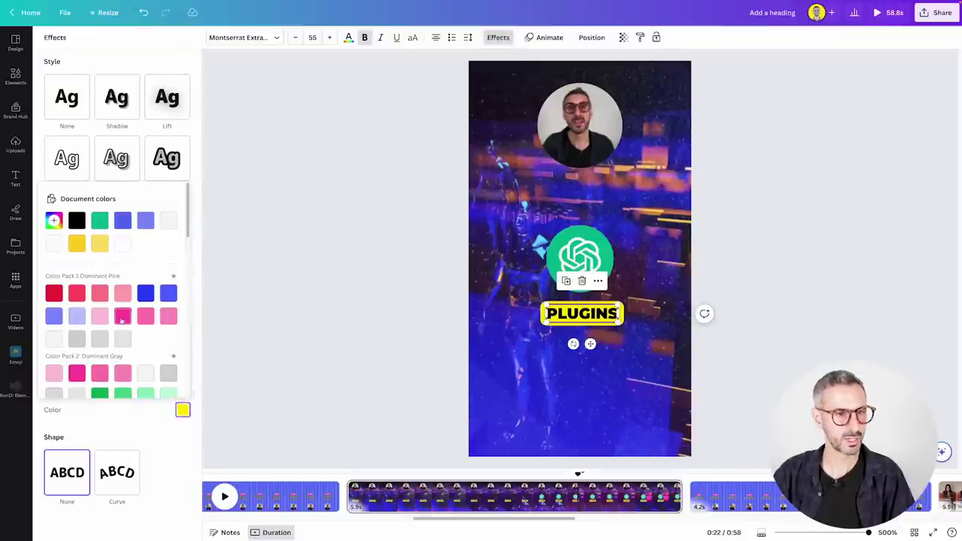
scroll(166, 396, "down", 1)
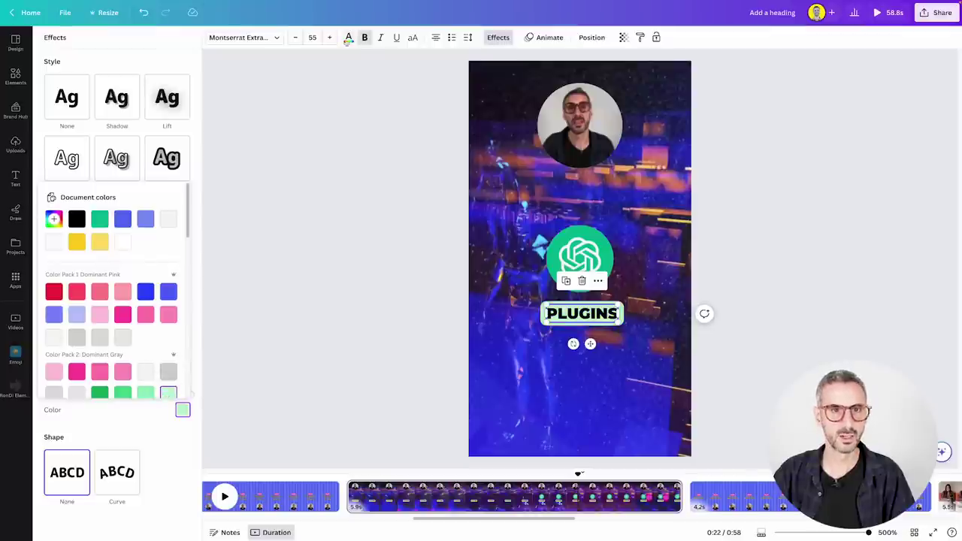
- Change the PLUGINS text color to vivid blue
left_click(348, 37)
left_click(127, 124)
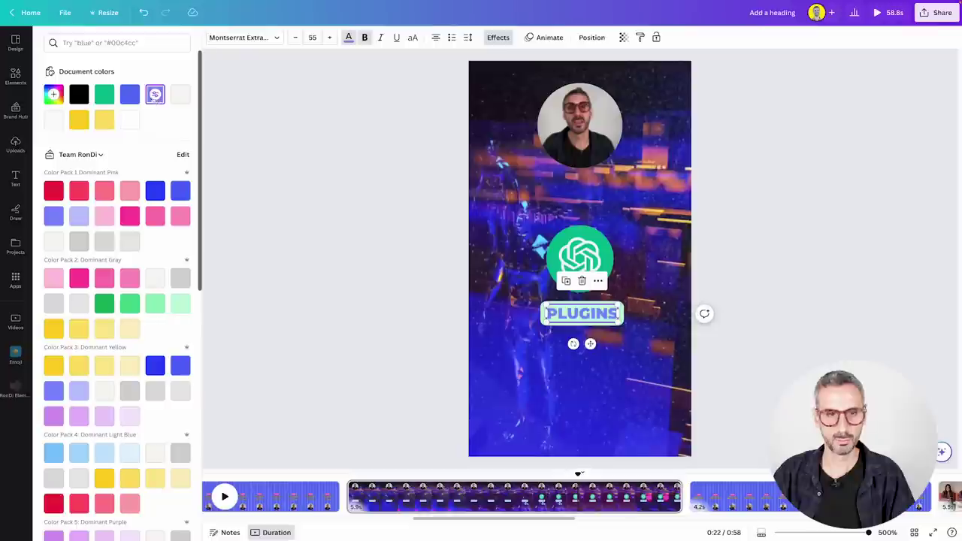
left_click(359, 215)
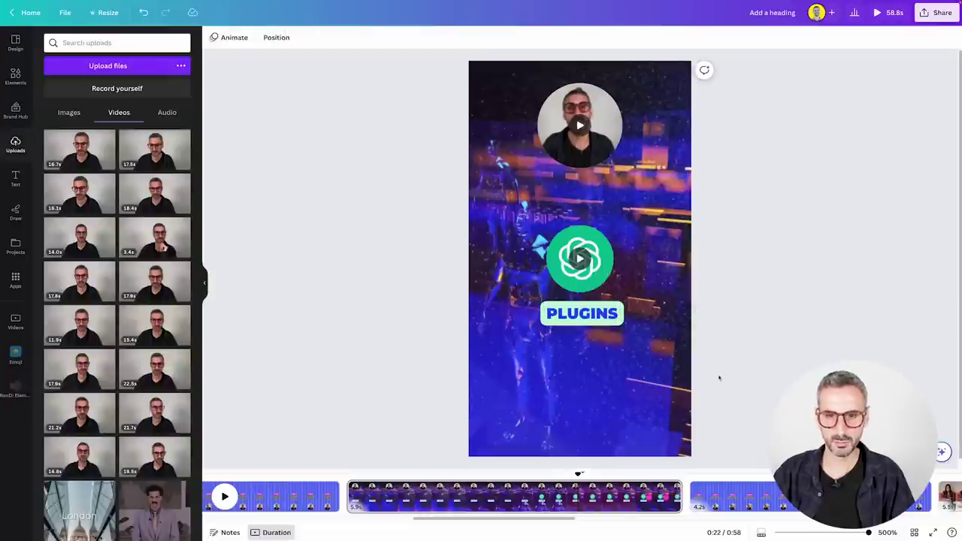
- Match the PLUGINS label's background color to the green #04BD95 sampled from the ChatGPT logo
left_click(560, 317)
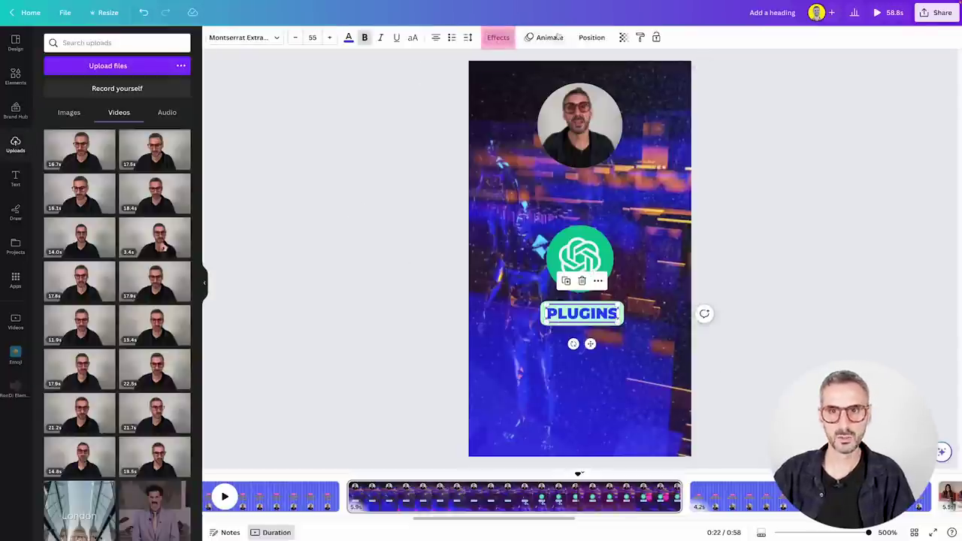
left_click(499, 38)
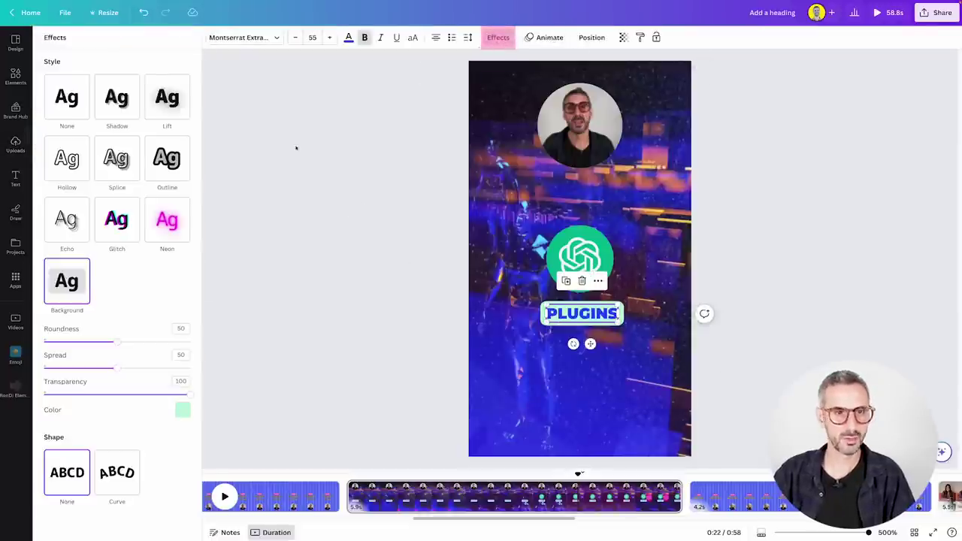
left_click(183, 412)
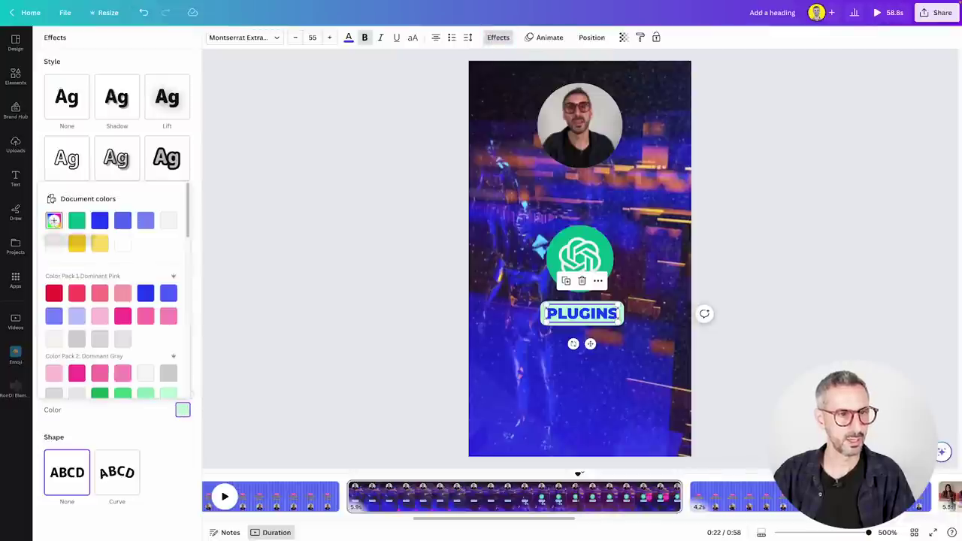
left_click(53, 220)
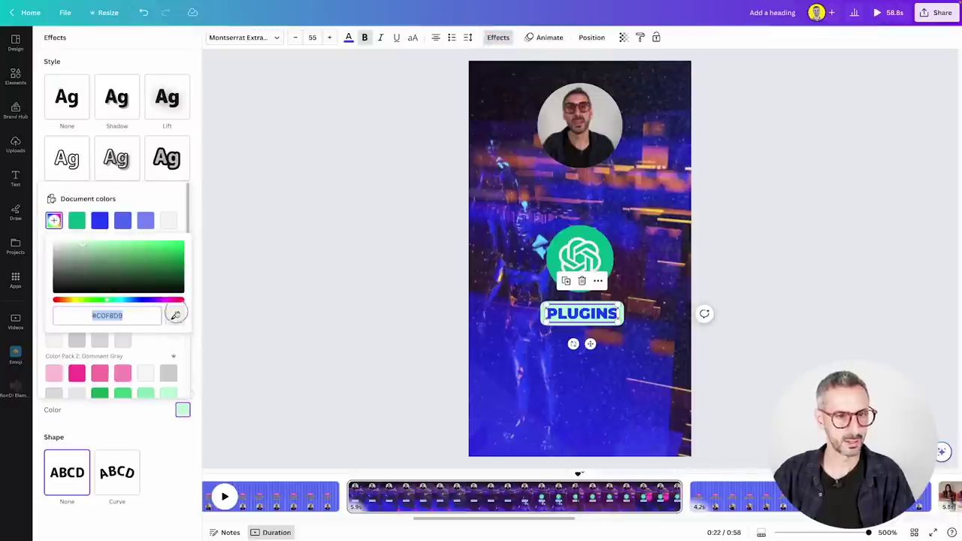
left_click(175, 316)
left_click(577, 257)
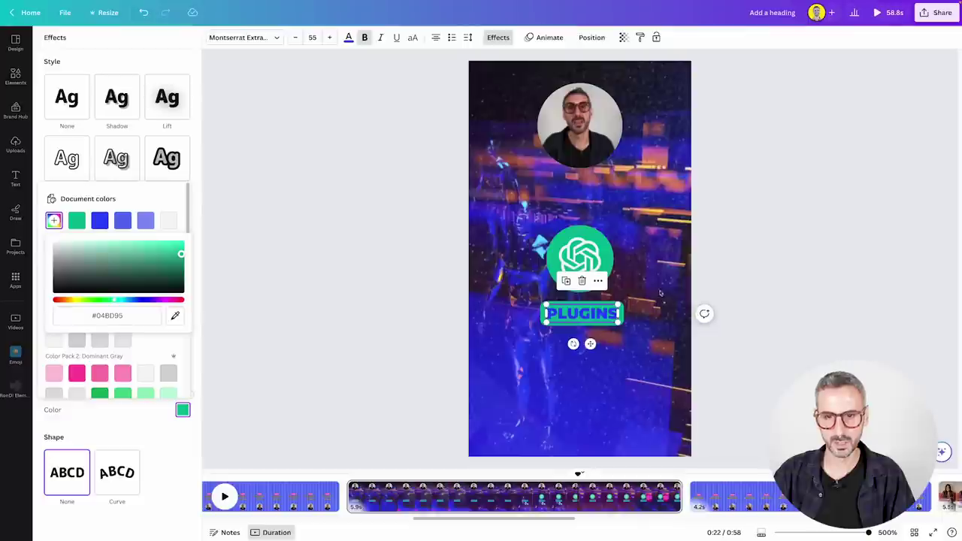
left_click(405, 247)
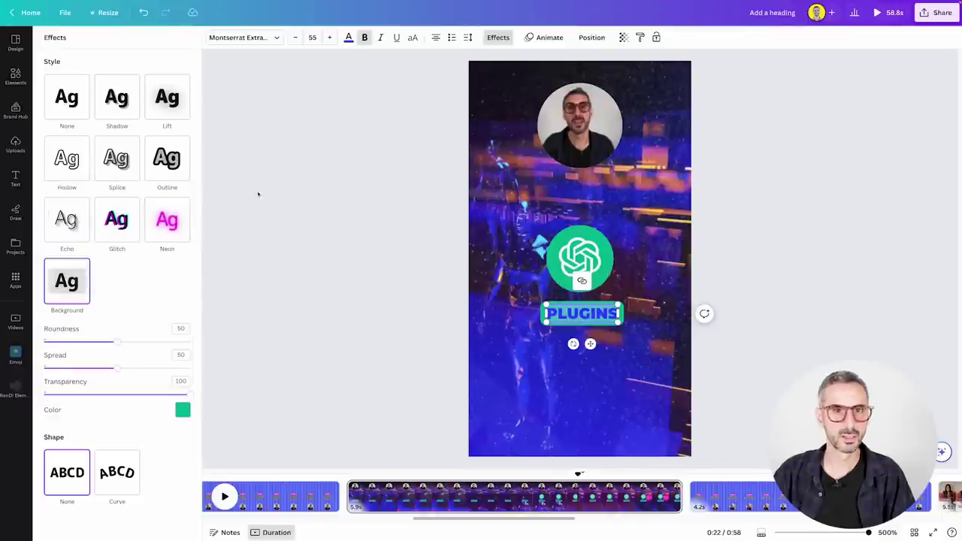
- Change the PLUGINS text color to white
left_click(348, 37)
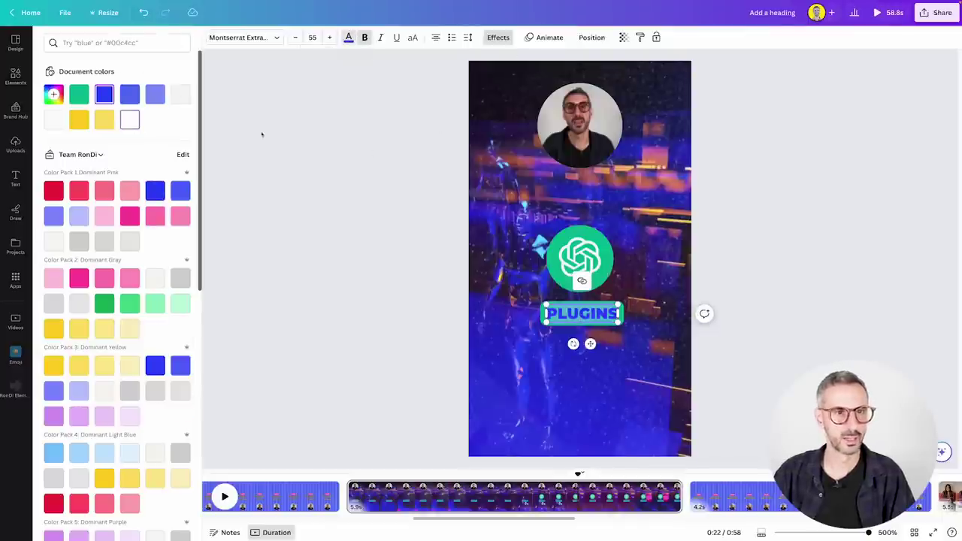
key("Escape")
left_click(781, 223)
- Show the PLUGINS label's timing and trim its start so it appears at about 0:22, just after the logo
left_click(575, 314)
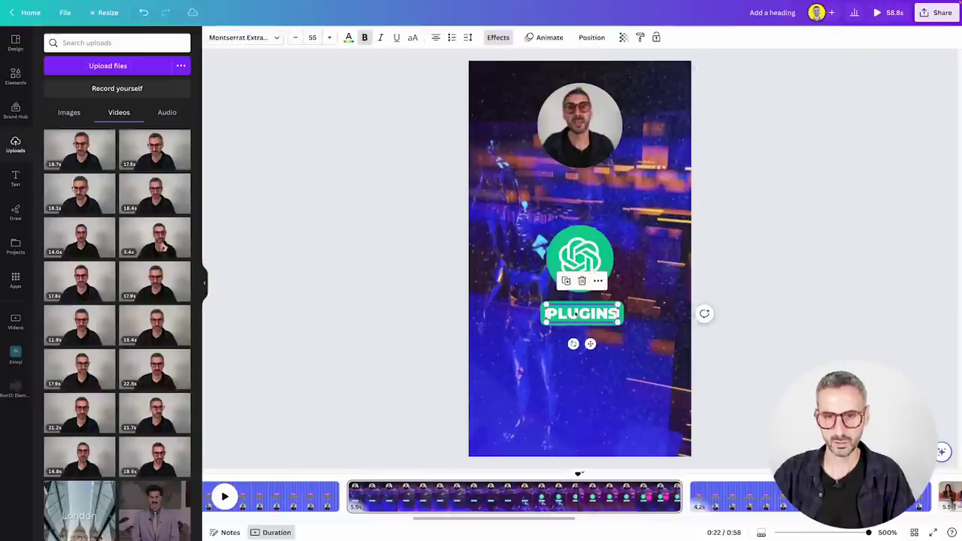
left_click(597, 281)
left_click(633, 215)
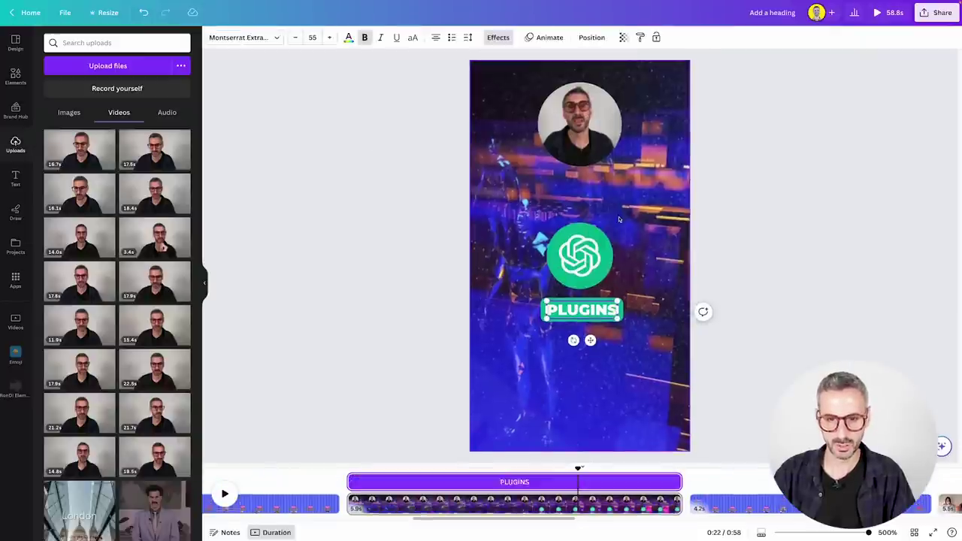
left_click_drag(644, 467, 412, 459)
key("space")
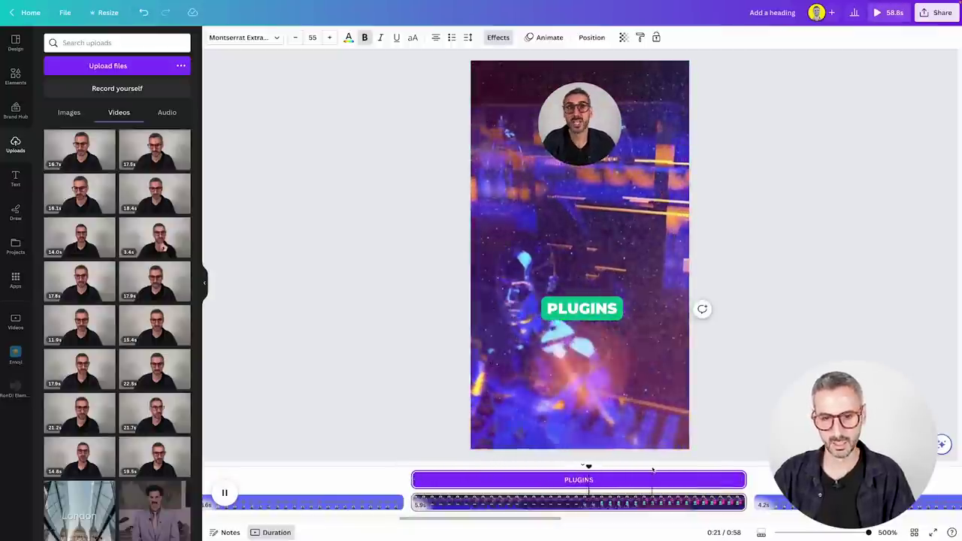
key("space")
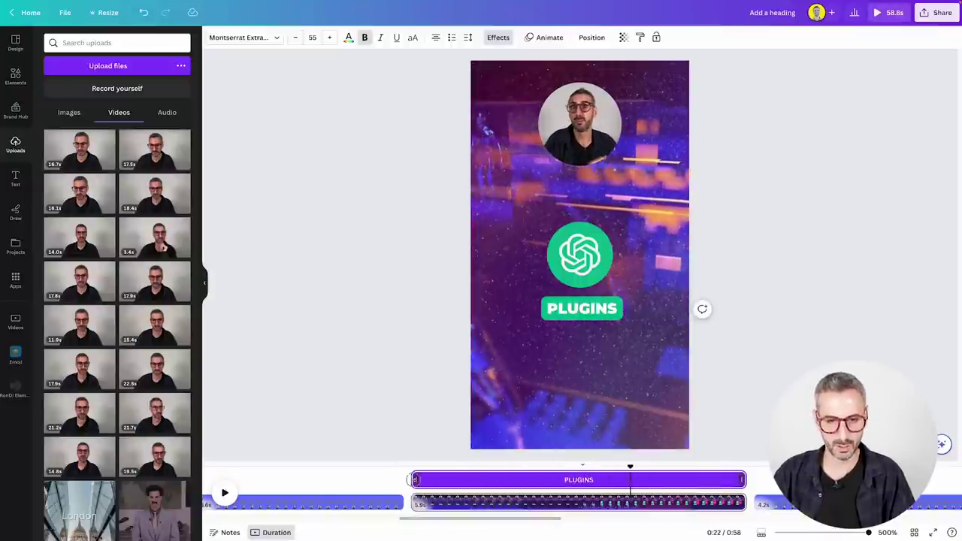
left_click_drag(413, 479, 626, 469)
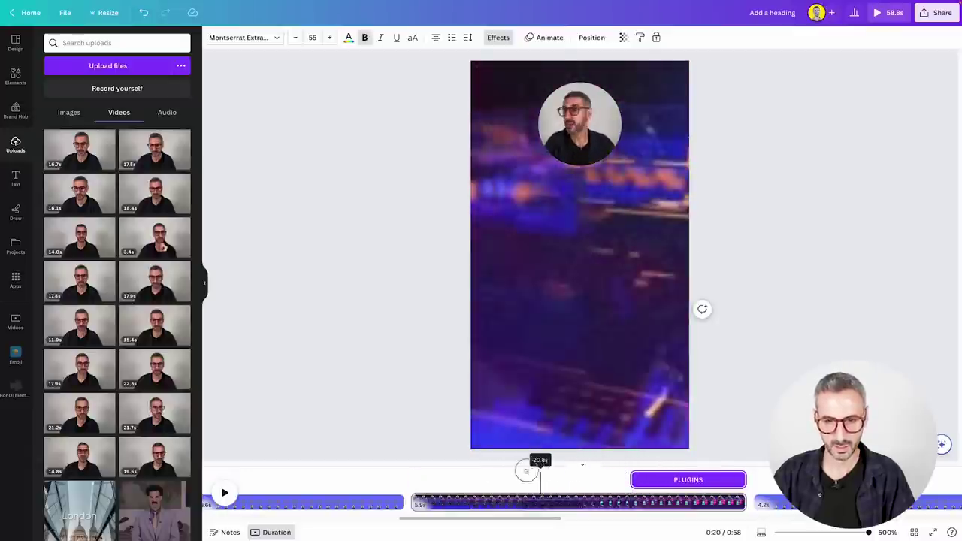
- Play the page from its start to check the timing of the PLUGINS label's entrance
left_click_drag(526, 471, 411, 478)
key("space")
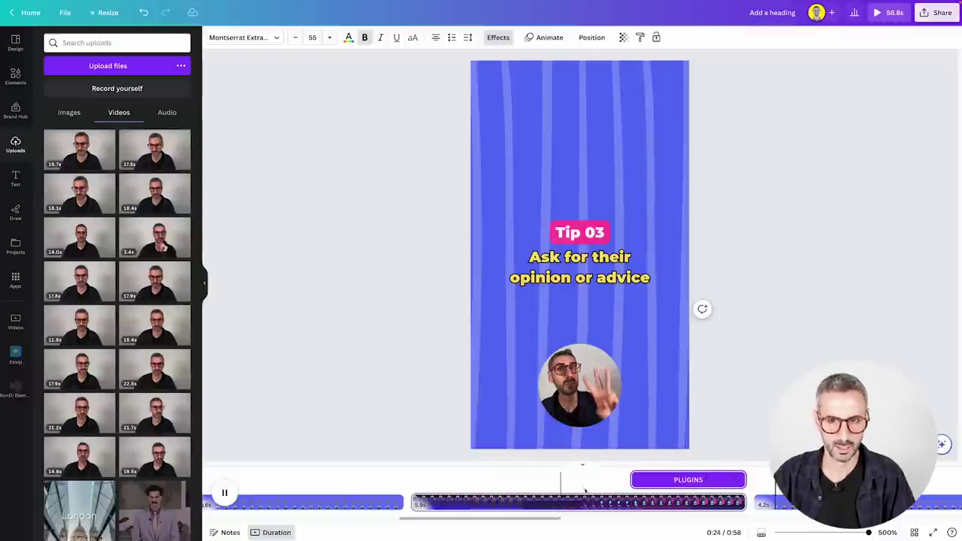
key("space")
left_click(651, 479)
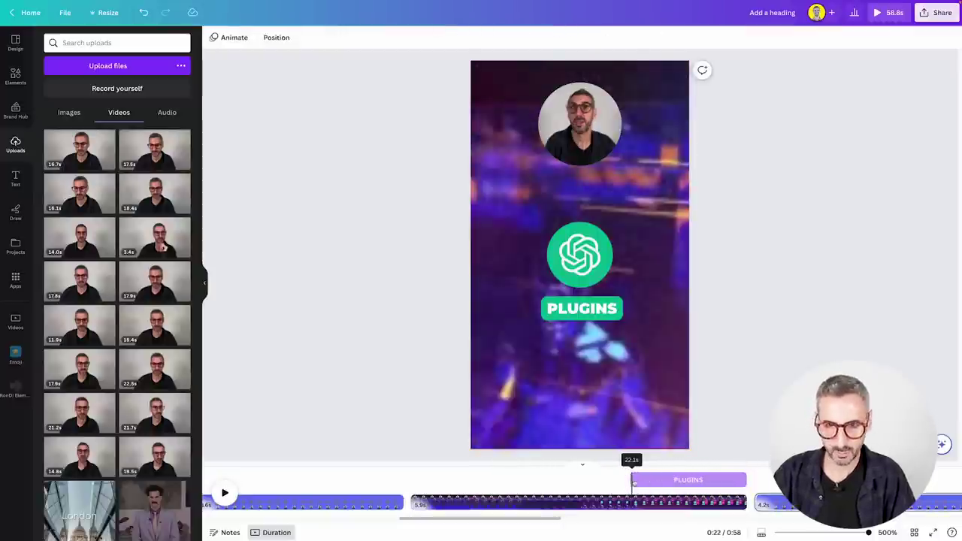
- Move the round presenter video to the page's upper-left area and set the playhead near the end of the Tip 02 page
left_click(557, 134)
left_click_drag(557, 133, 488, 107)
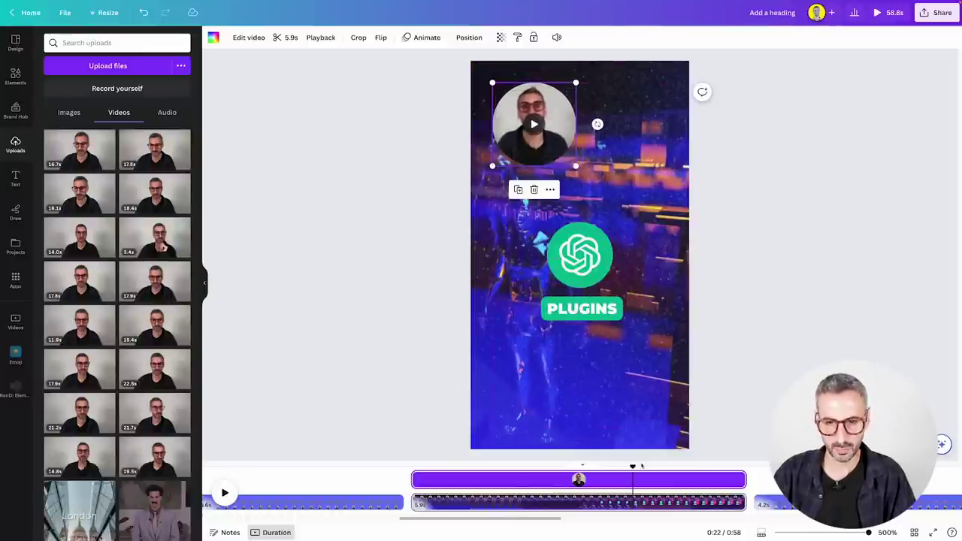
left_click_drag(633, 464, 389, 457)
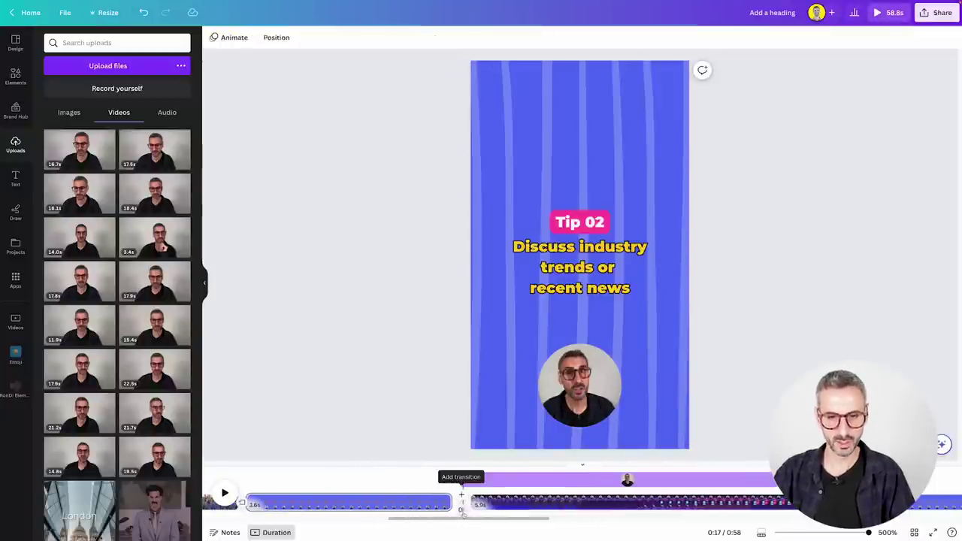
mouse_move(434, 466)
left_mouse_down()
mouse_move(478, 461)
mouse_move(441, 461)
left_mouse_up()
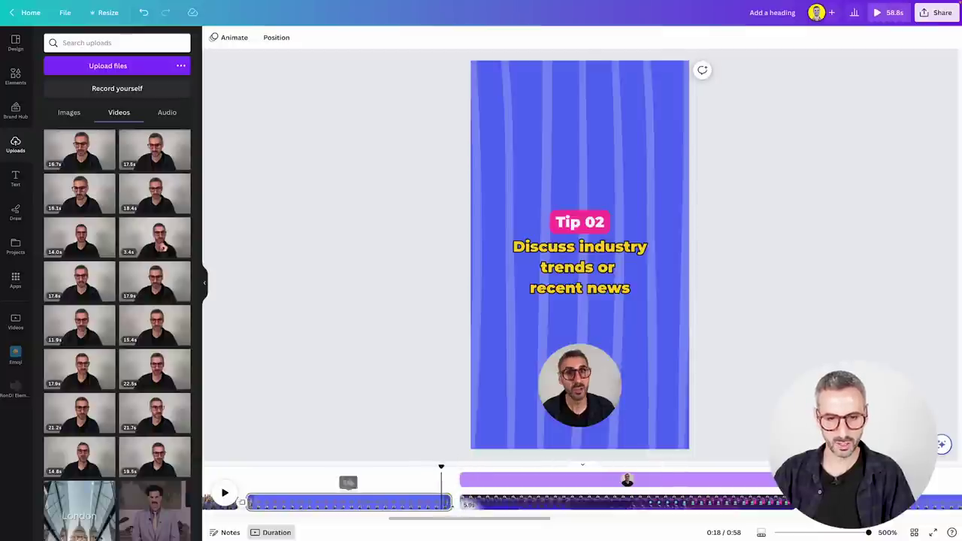
- Add a Match & Move transition between the Tip 02 page and the page with the ChatGPT logo, and preview it
left_click(461, 511)
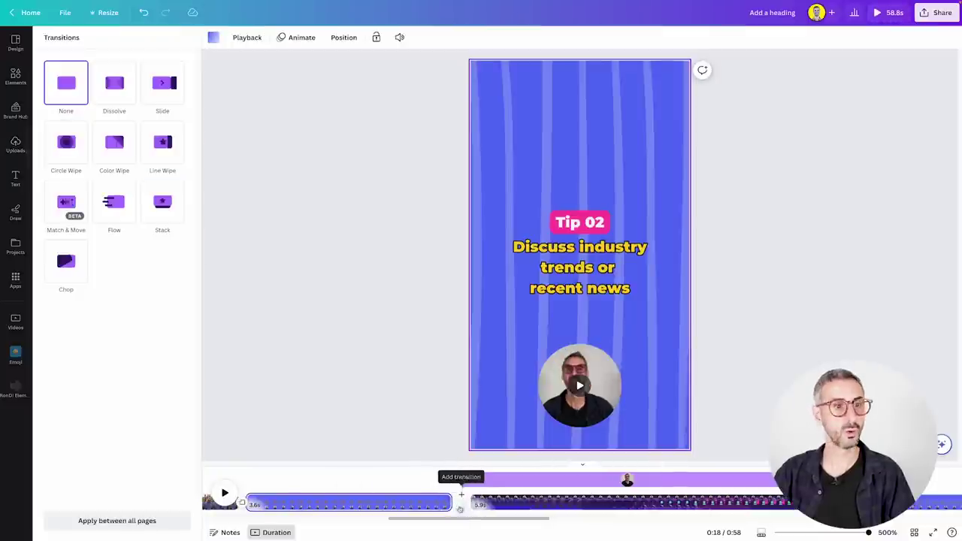
left_click(66, 201)
left_click_drag(448, 468, 401, 461)
key("space")
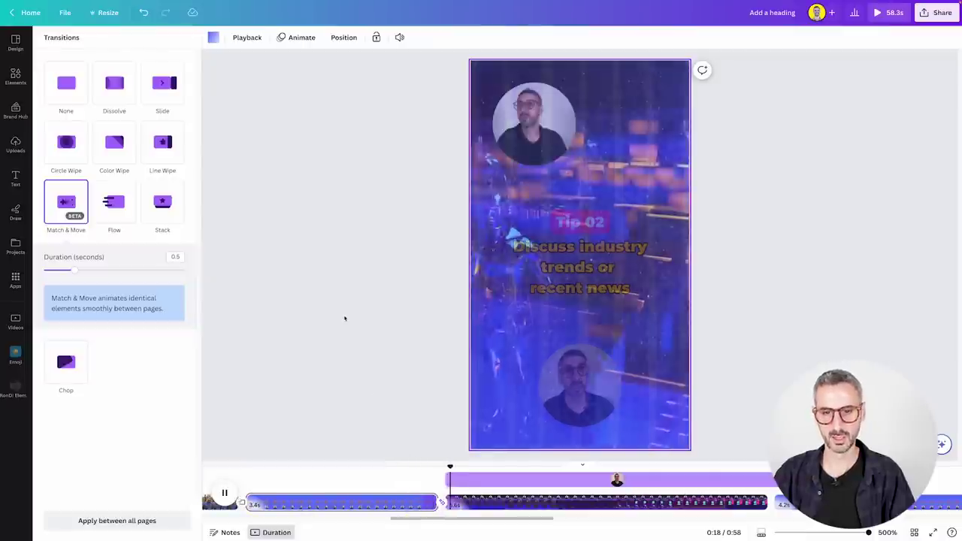
left_click(369, 335)
- Try to shorten the round presenter video to 5.6 s so it ends together with its page
left_click_drag(482, 468, 404, 466)
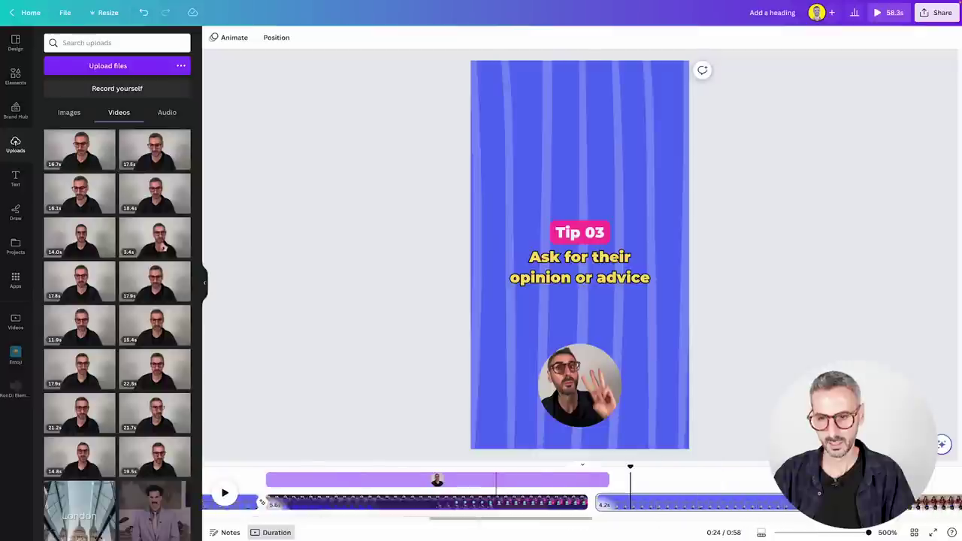
key("space")
left_click_drag(255, 479, 390, 489)
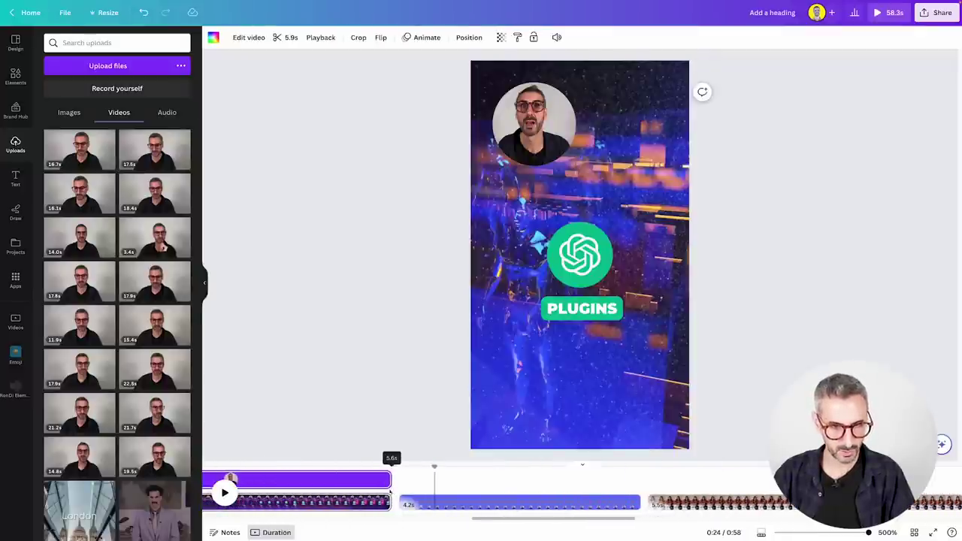
- Replay the ChatGPT logo page through to the start of the Tip 03 page
key("space")
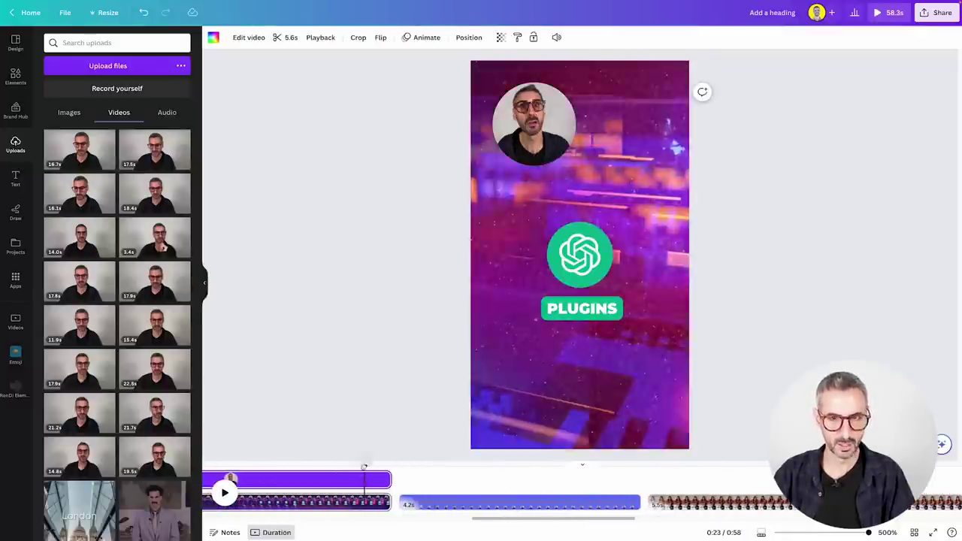
left_click_drag(425, 468, 311, 478)
key("space")
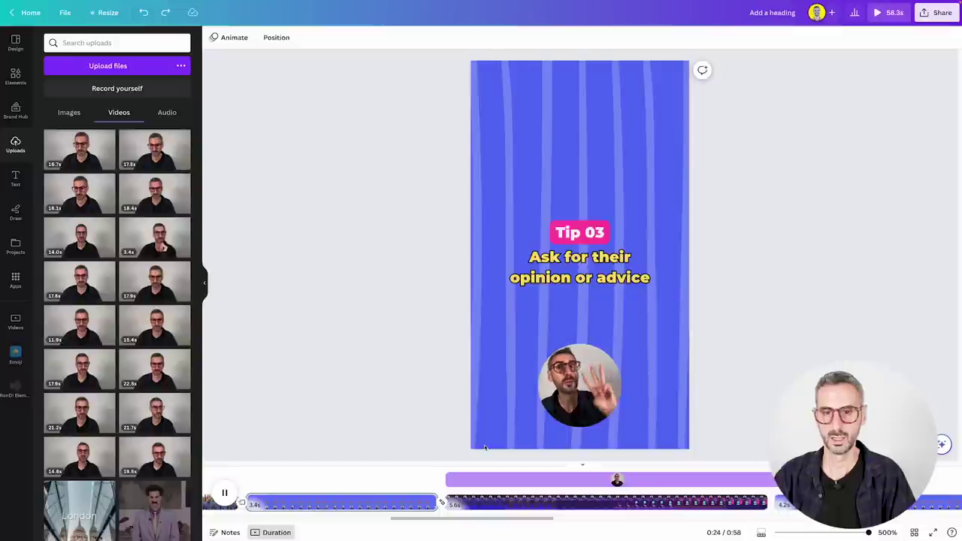
key("space")
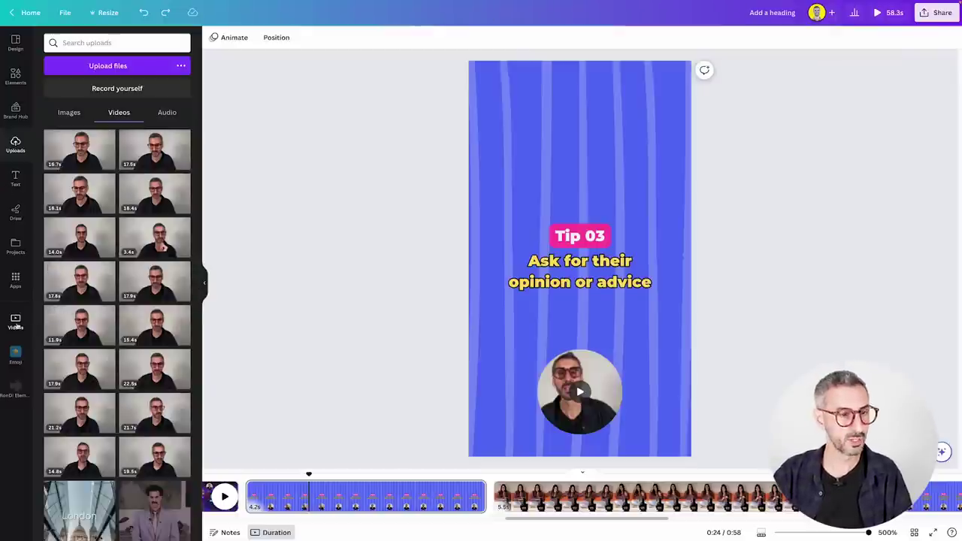
- Open the Audio app and search it for "pop sfx"
left_click(15, 280)
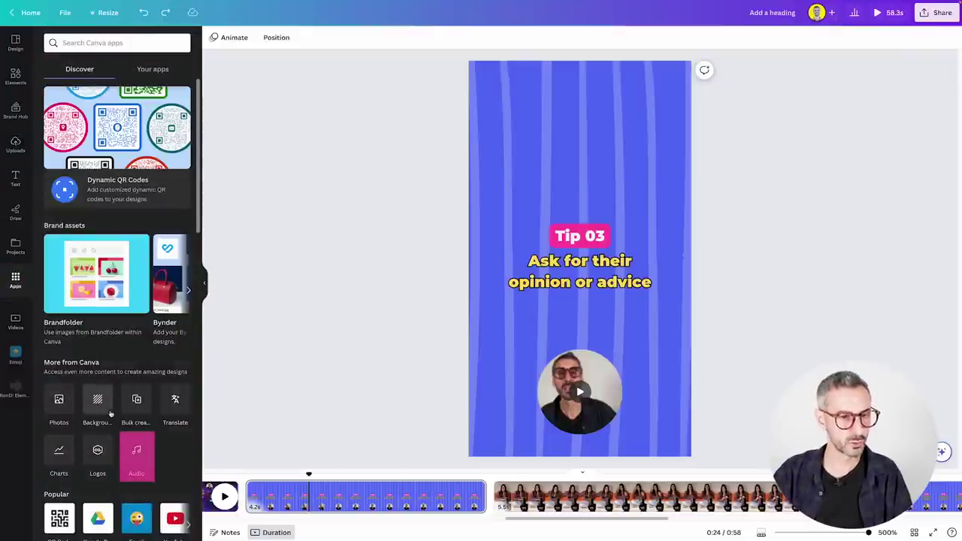
left_click(136, 454)
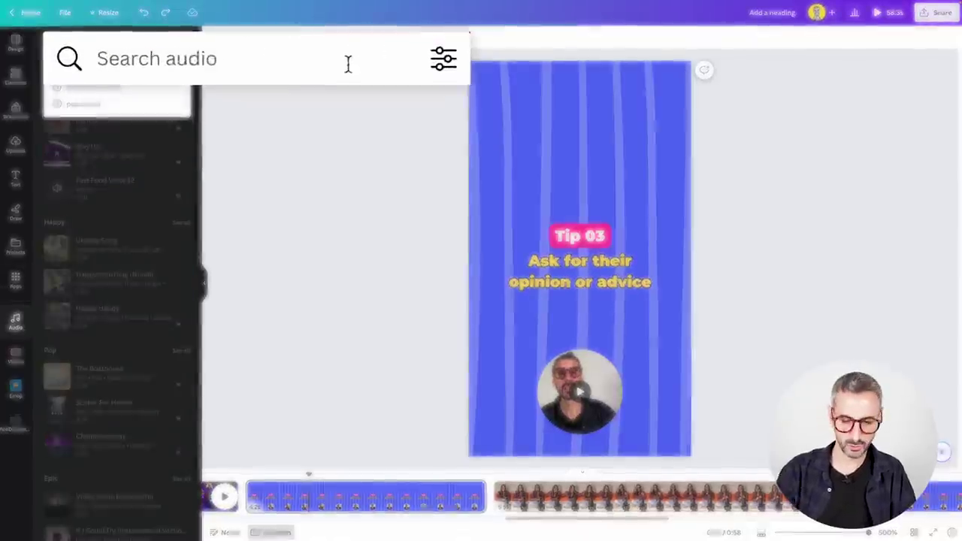
type("pop sou")
key("BackSpace")
key("BackSpace")
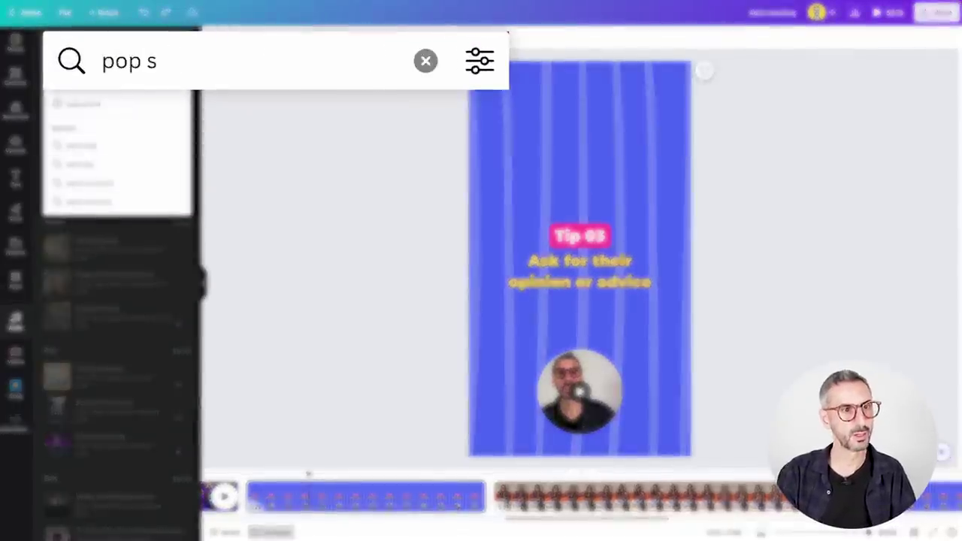
type("fx")
key("Return")
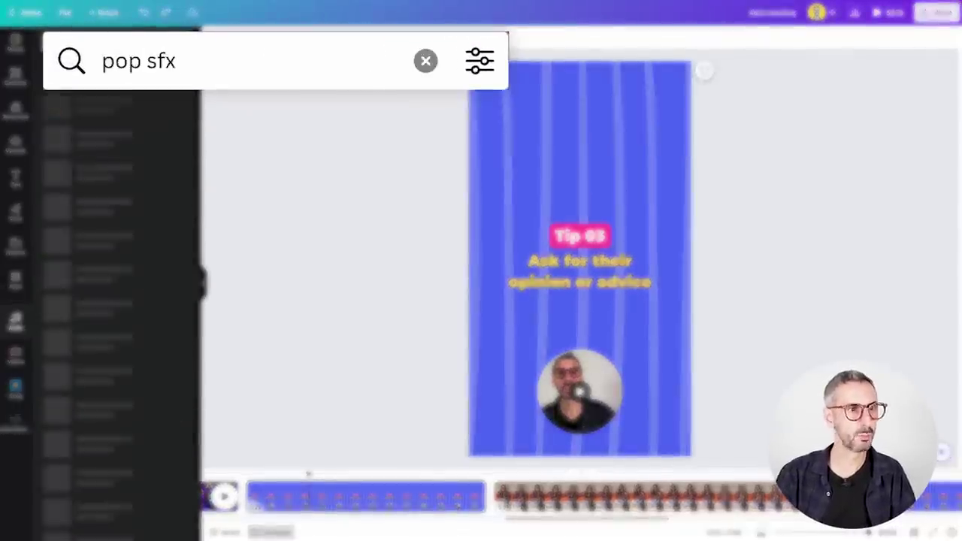
- Filter the audio results by the type Effects
left_click(479, 60)
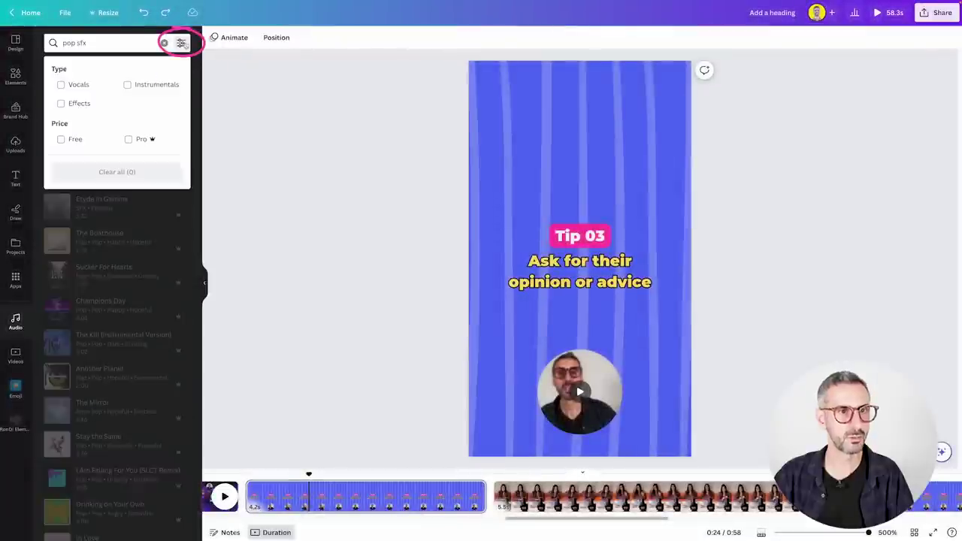
left_click(62, 103)
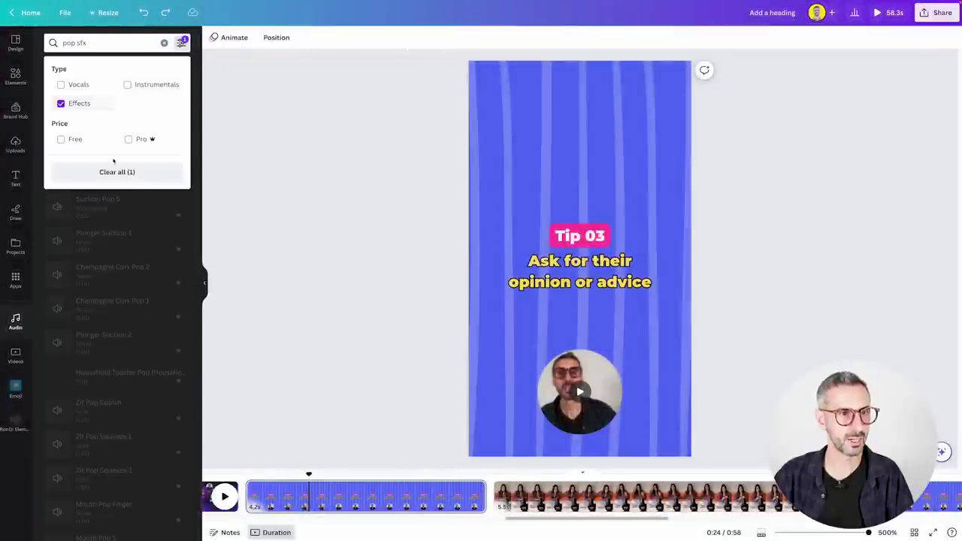
left_click(272, 148)
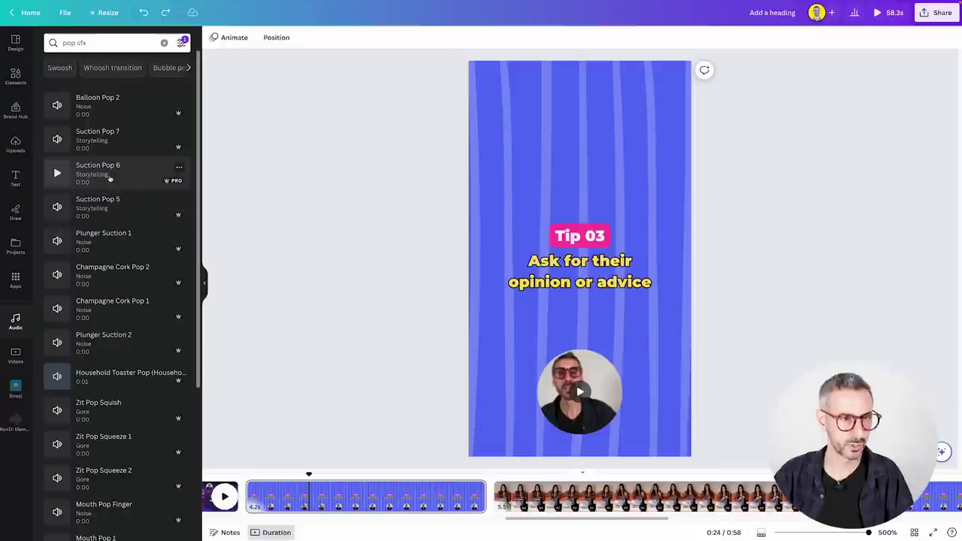
- Add the Mouth Pop Finger sound effect at 0:21, where the ChatGPT logo appears, and play it back
scroll(110, 248, "down", 1)
scroll(111, 263, "down", 3)
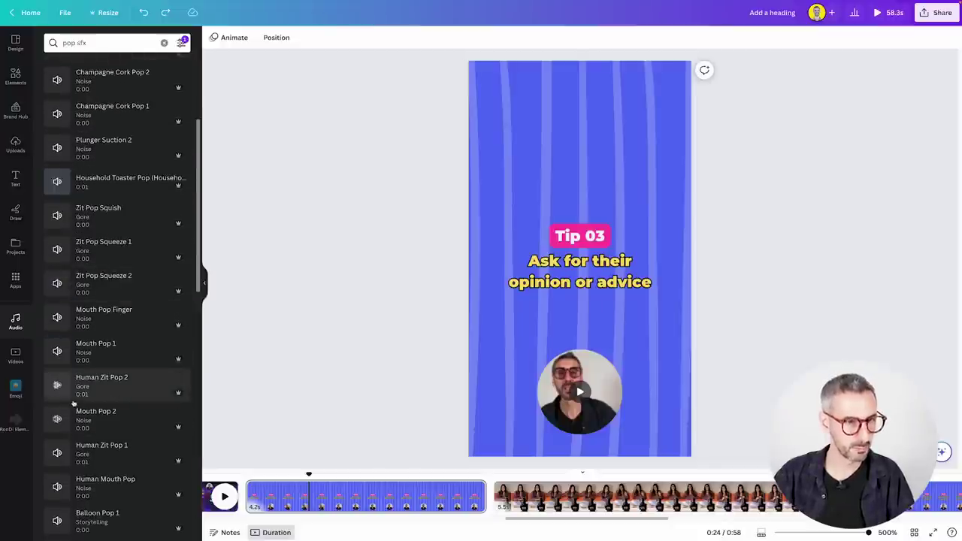
scroll(93, 358, "down", 2)
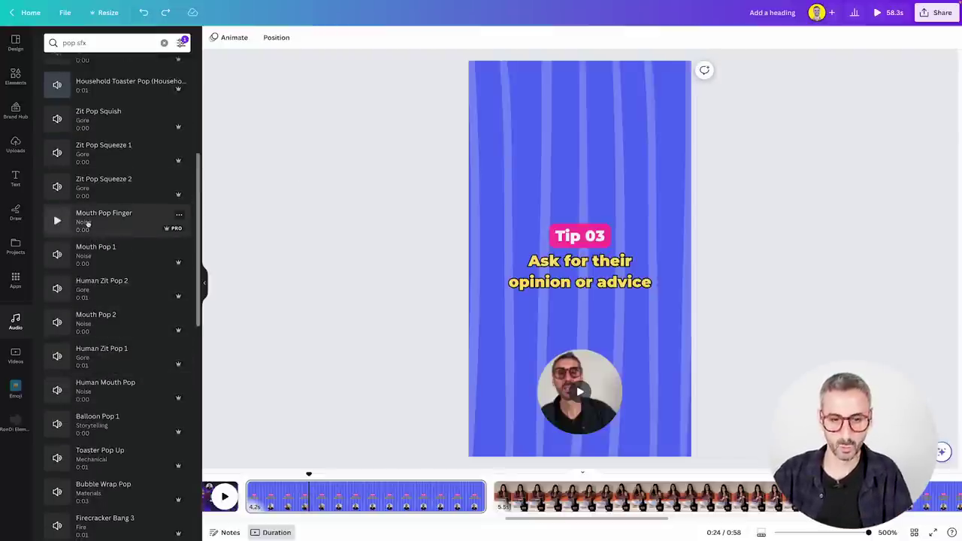
left_click_drag(308, 474, 333, 484)
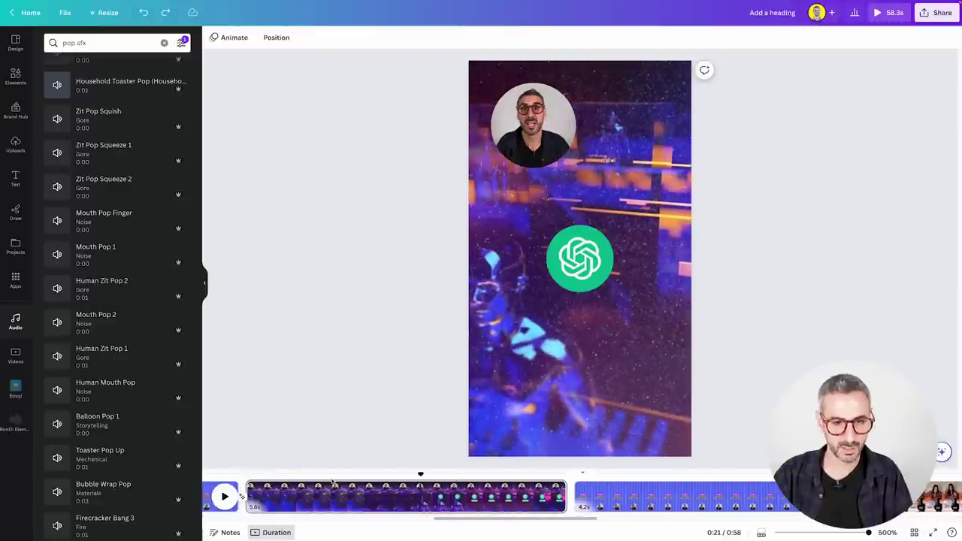
left_click(90, 222)
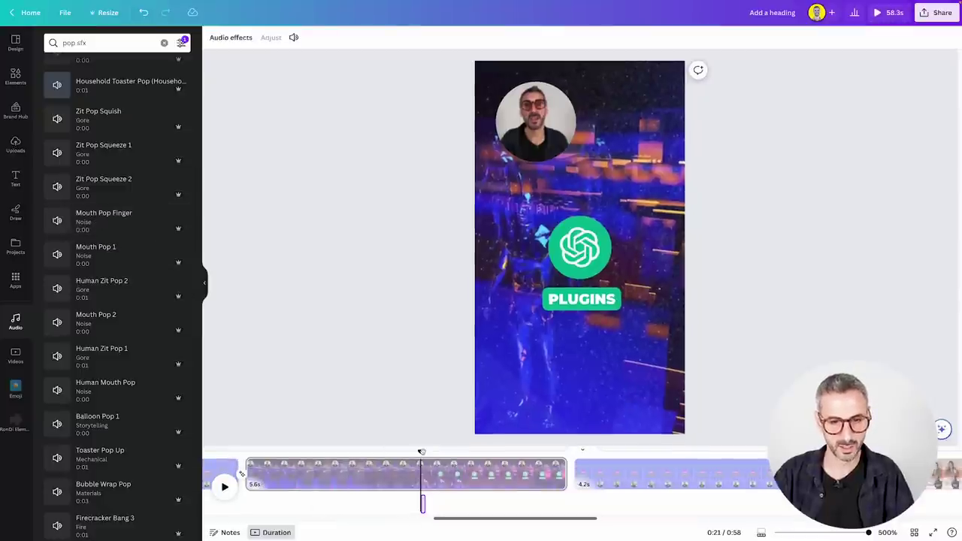
key("space")
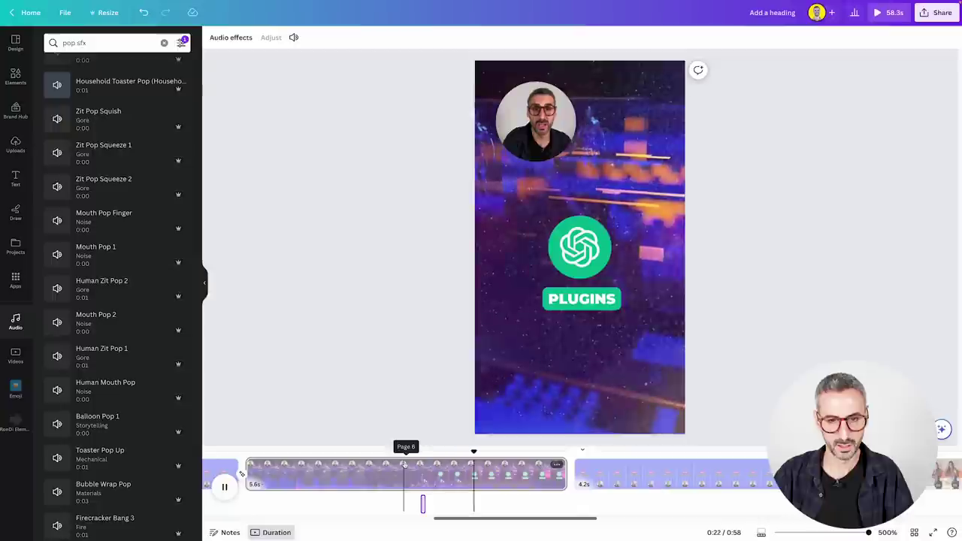
key("space")
- Copy the pop sound, paste the duplicate where the PLUGINS label appears, and play back both sounds
left_click_drag(487, 451, 422, 505)
key("ctrl+c")
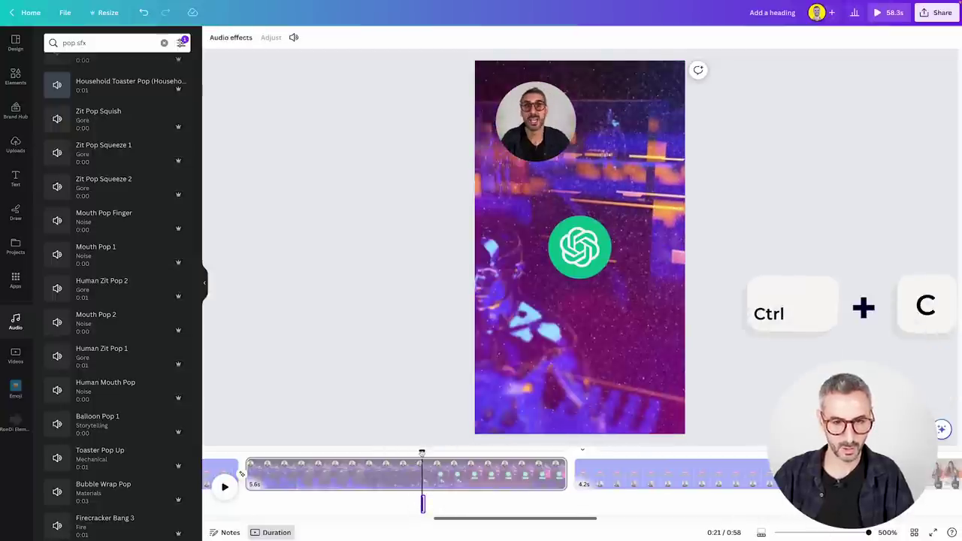
left_click_drag(428, 451, 449, 460)
key("ctrl+v")
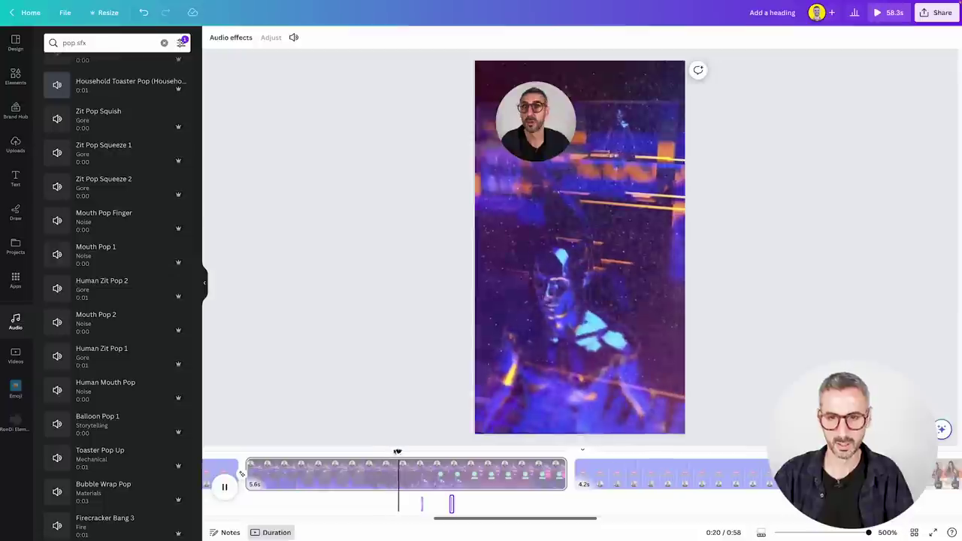
key("space")
key("space")
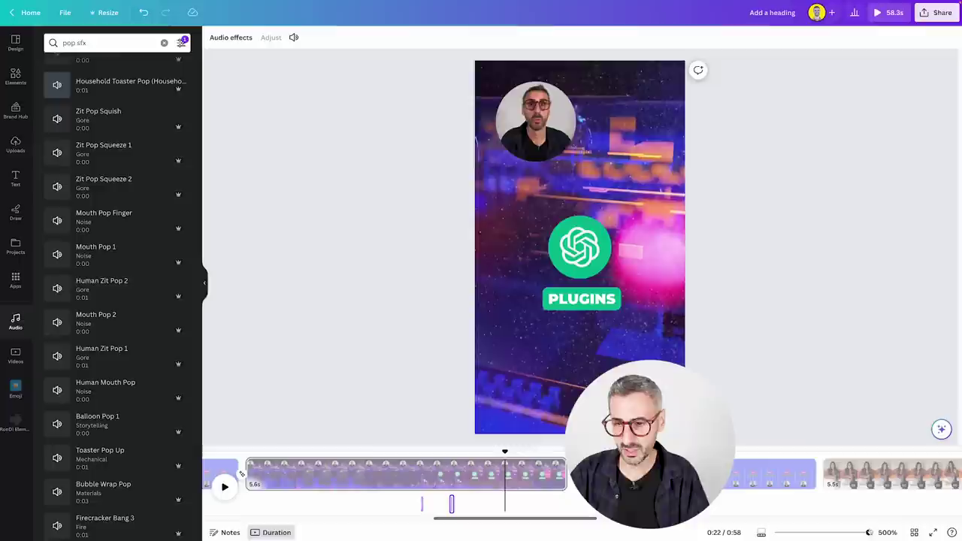
- Download all 13 pages as an MP4 video at 1080p (HD) quality
left_click_drag(868, 532, 780, 532)
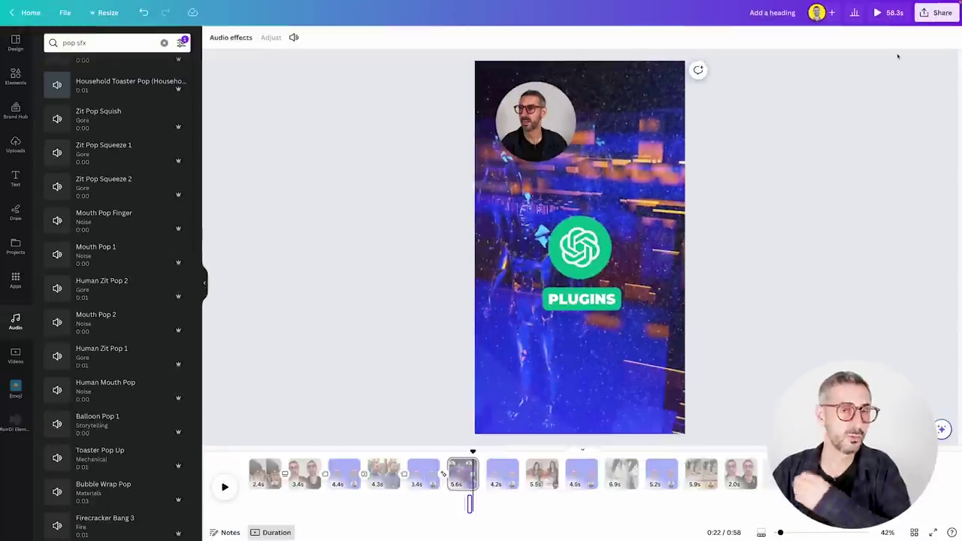
left_click(931, 13)
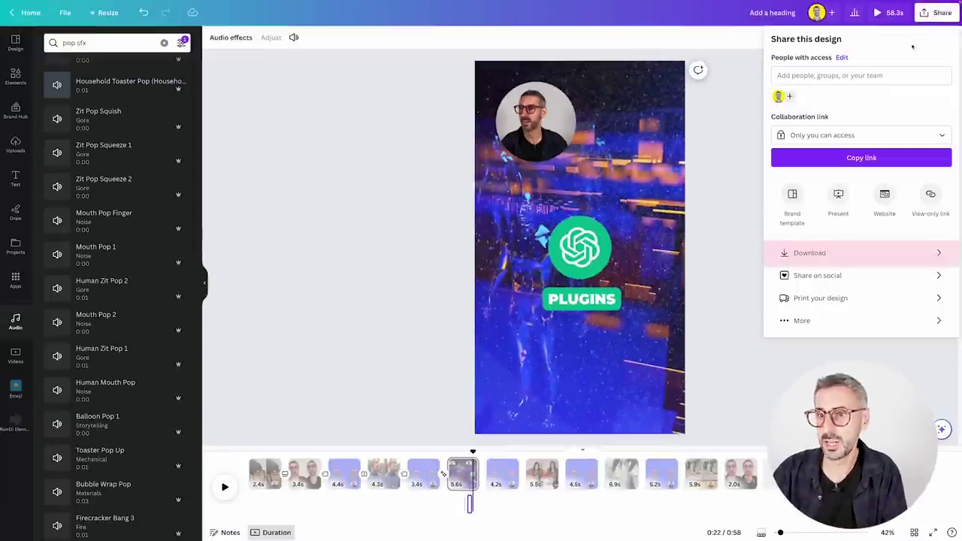
left_click(819, 252)
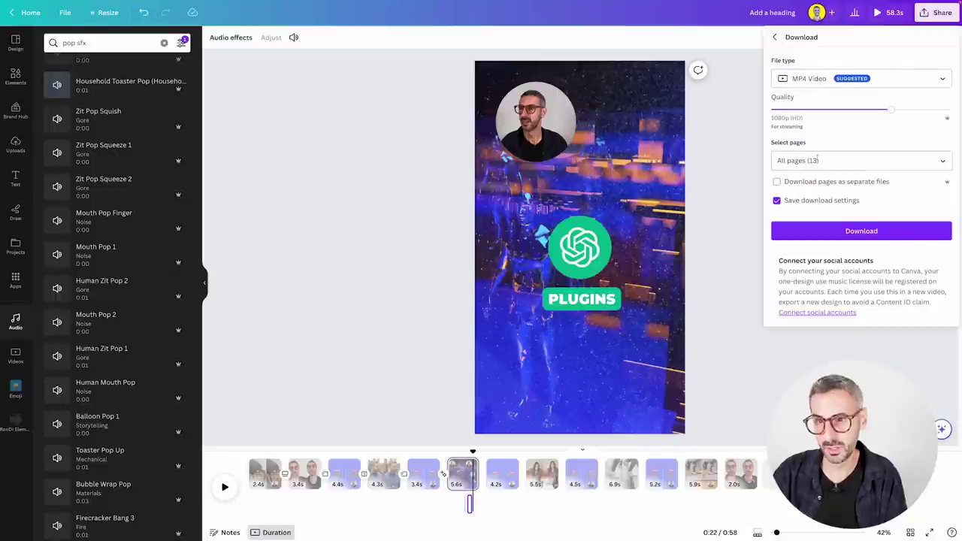
left_click(825, 232)
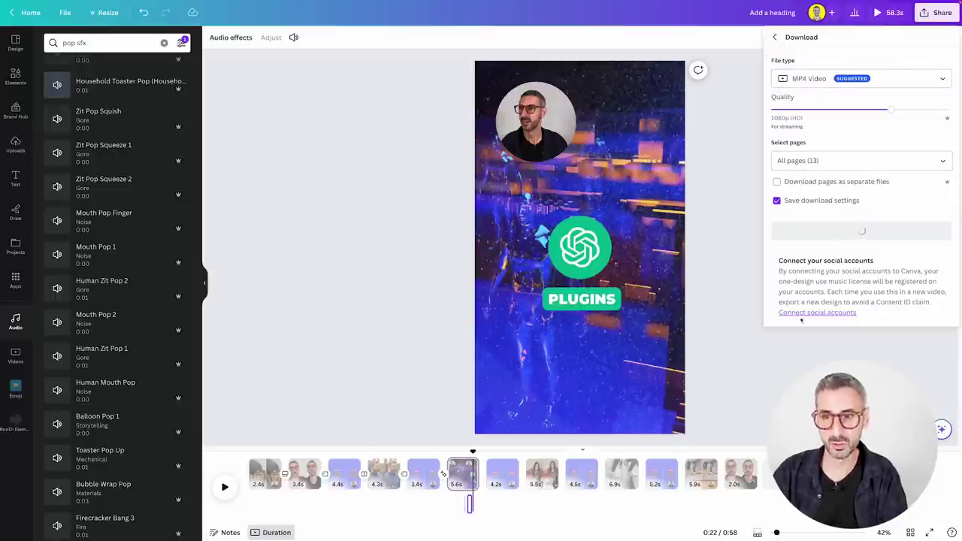